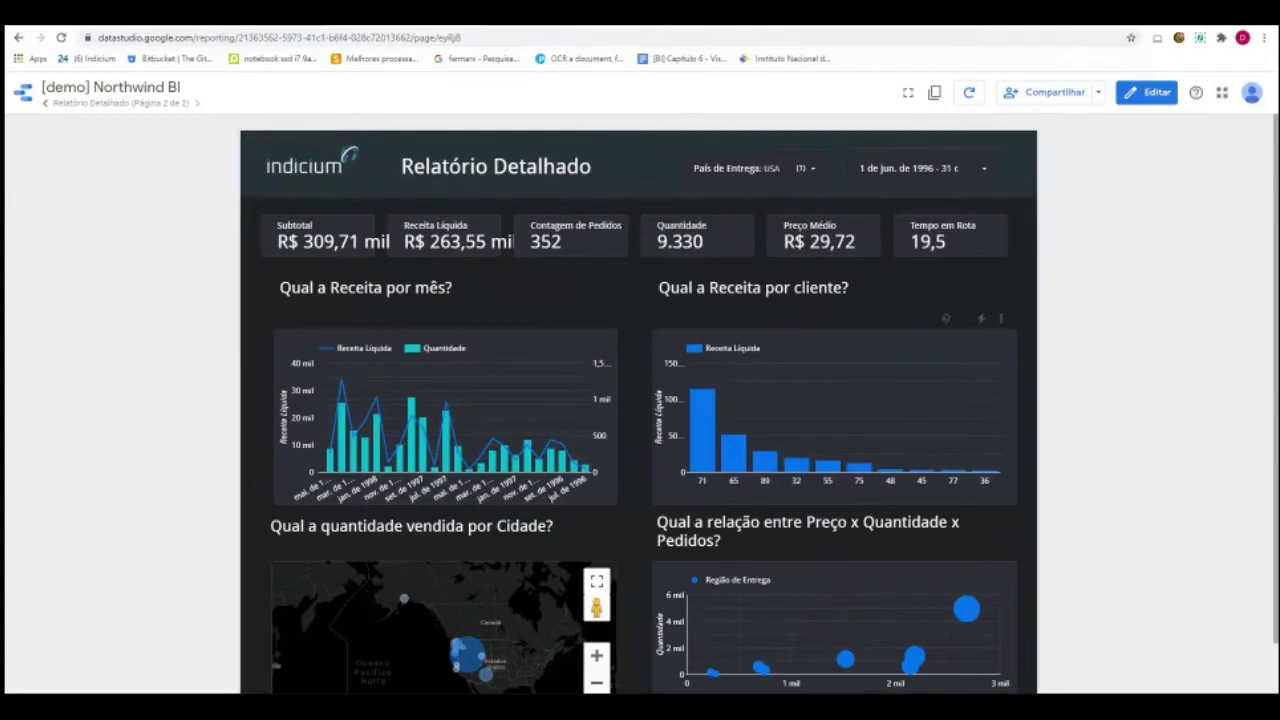
# Look over the Relatório Detalhado page of the Northwind BI report and go back to its previous page.
pyautogui.scroll(1, 268, 330)
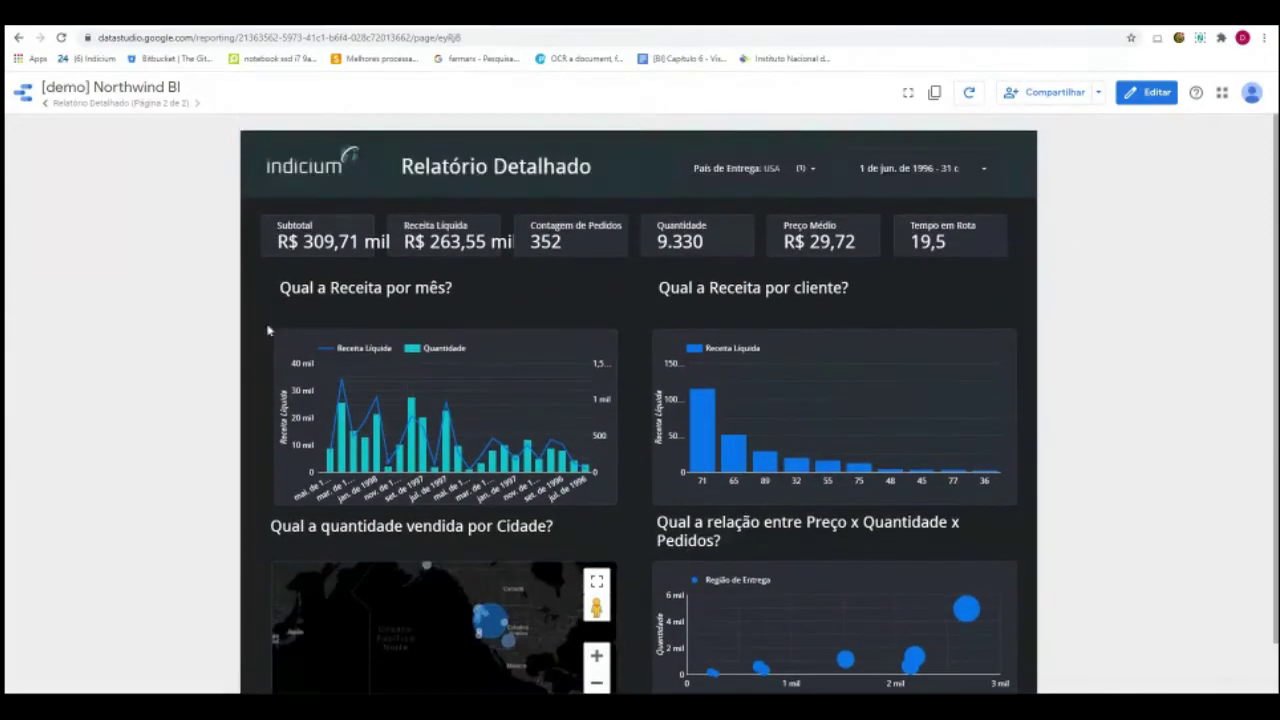
pyautogui.click(44, 104)
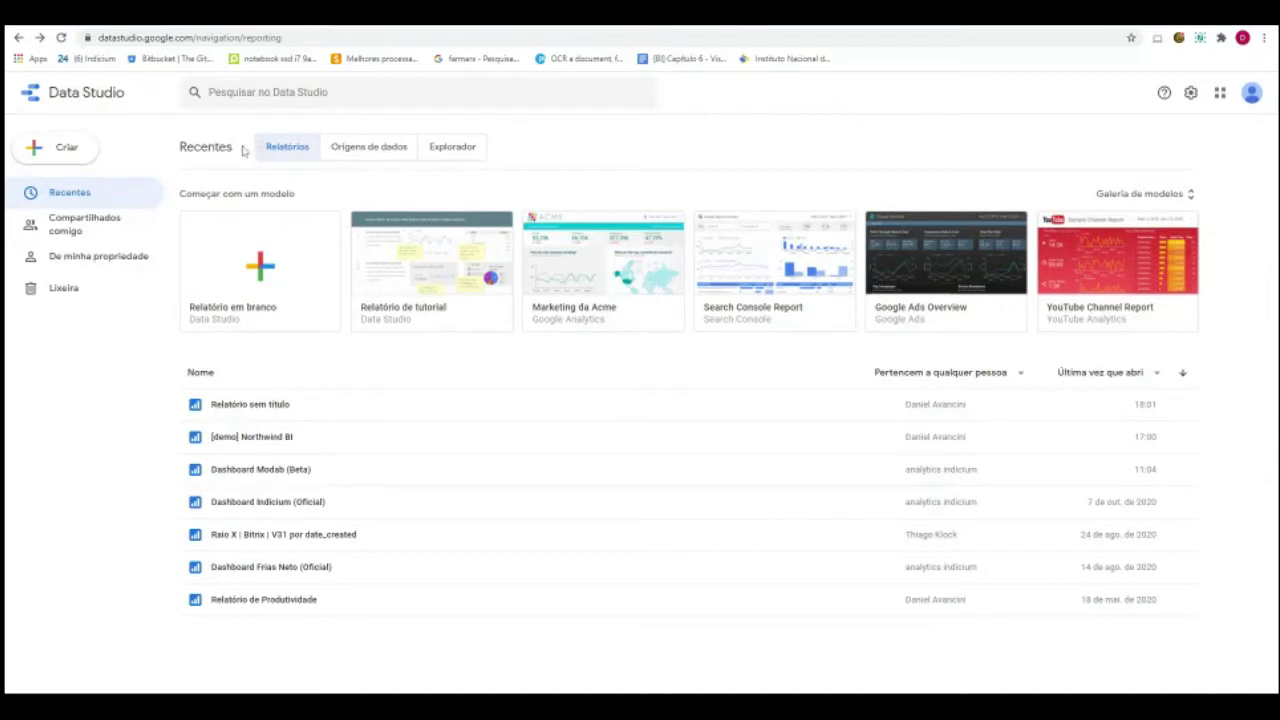
# Look over the creation options and the gallery of report templates, returning to the recent reports list.
pyautogui.click(89, 148)
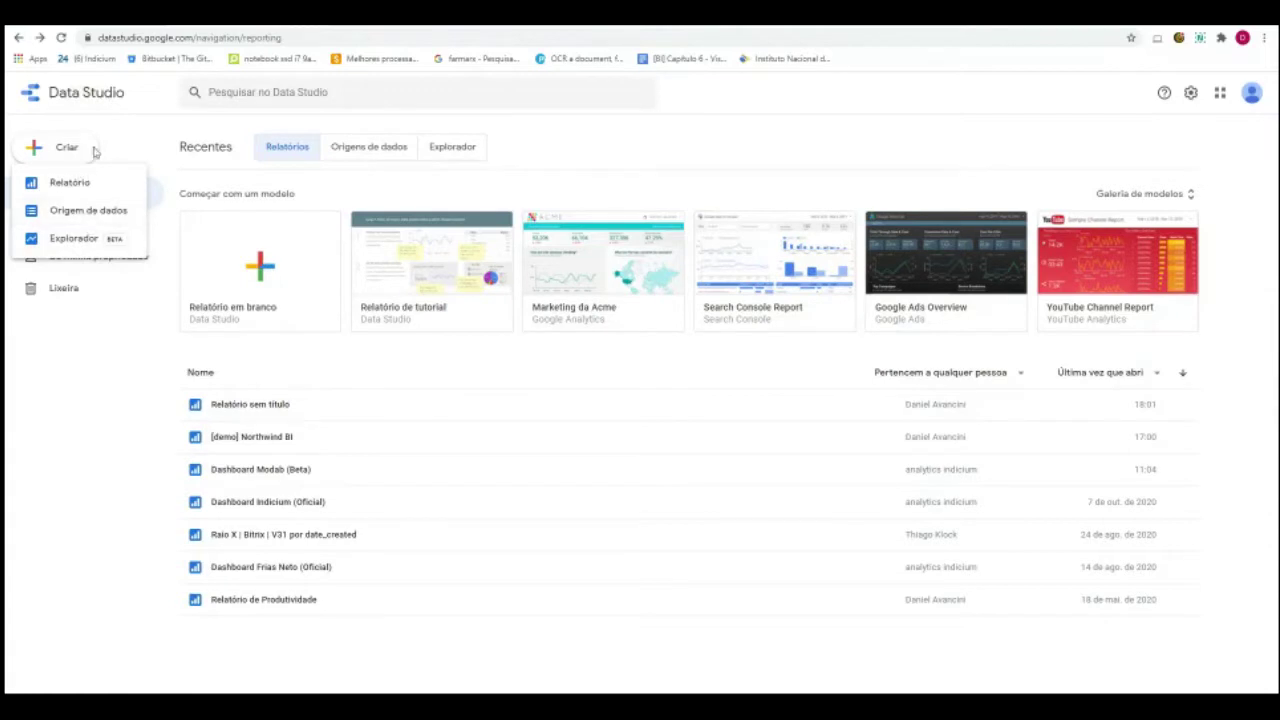
pyautogui.click(211, 138)
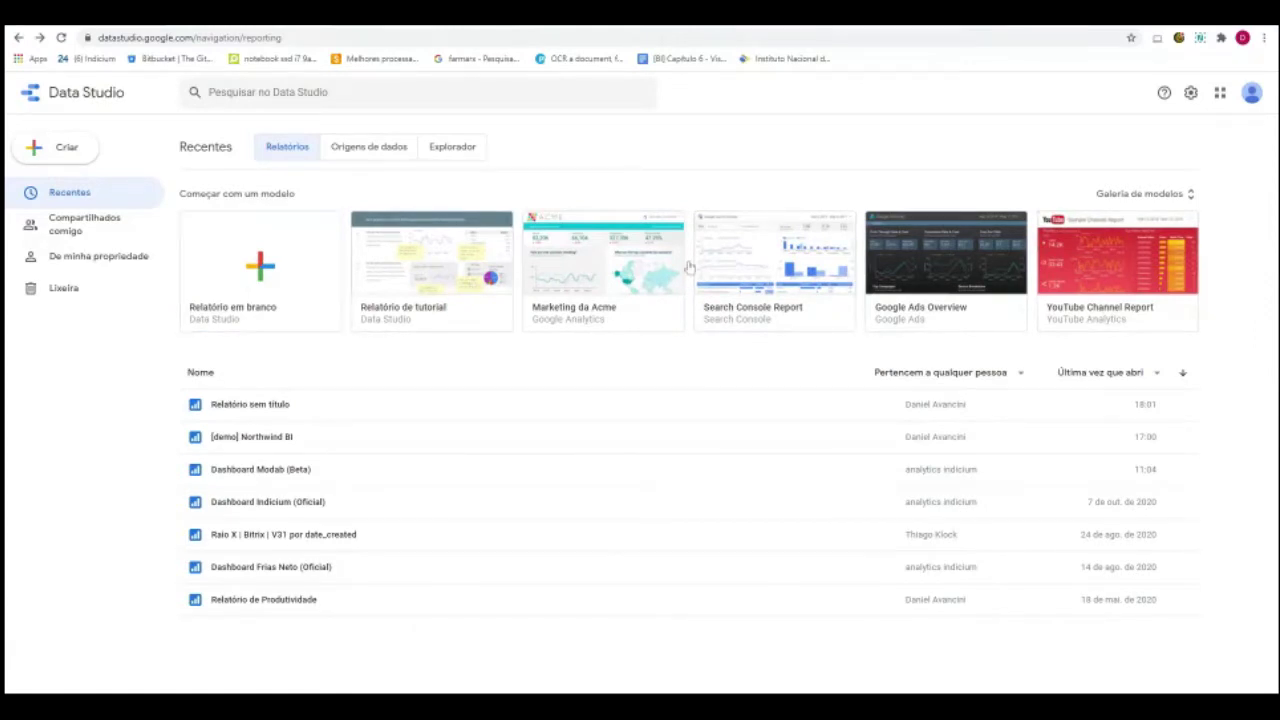
pyautogui.click(1148, 195)
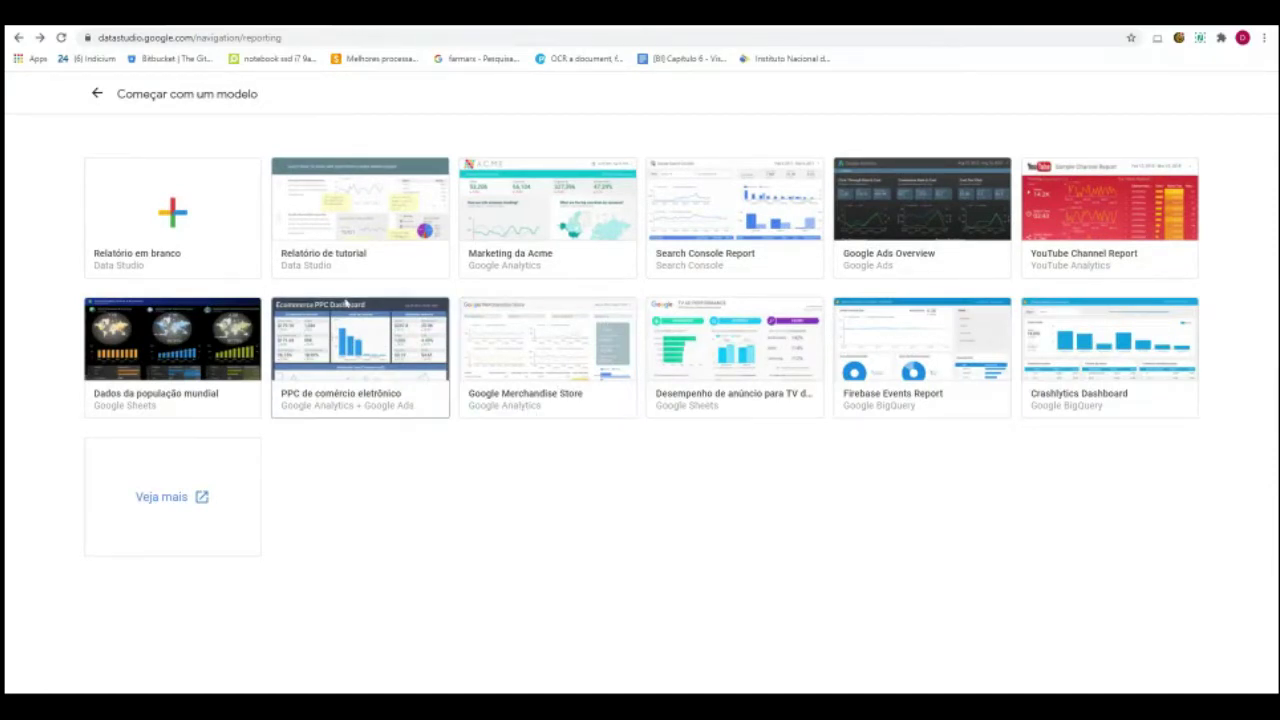
pyautogui.click(97, 93)
# Create a new blank report and browse the available Google data connectors.
pyautogui.click(57, 147)
pyautogui.click(86, 188)
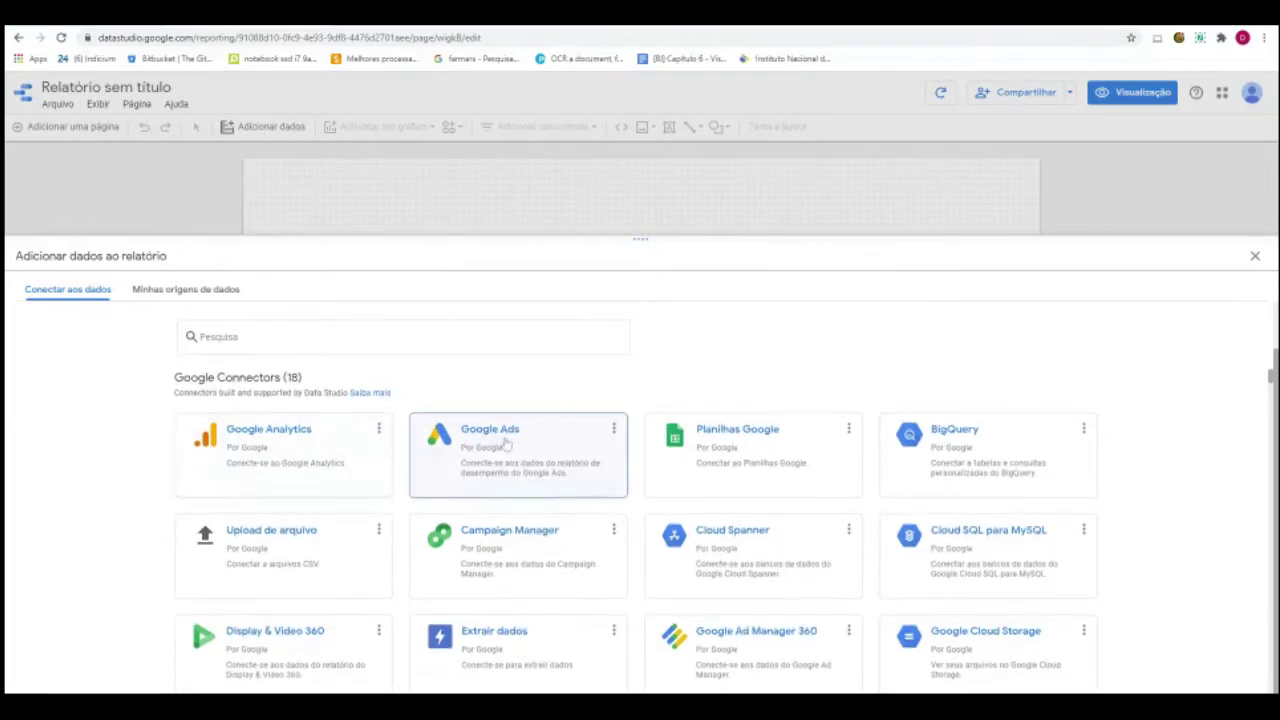
pyautogui.scroll(-2, 520, 460)
pyautogui.scroll(-2, 556, 472)
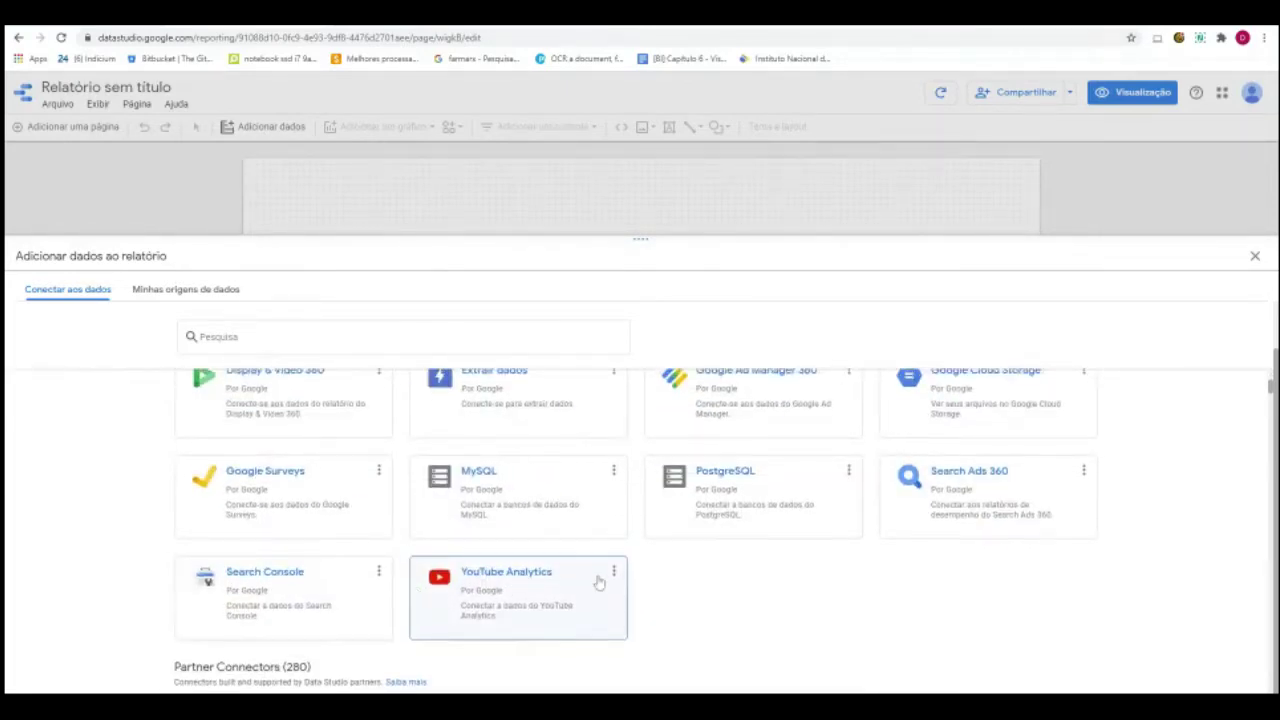
pyautogui.scroll(4, 591, 575)
pyautogui.scroll(1, 591, 570)
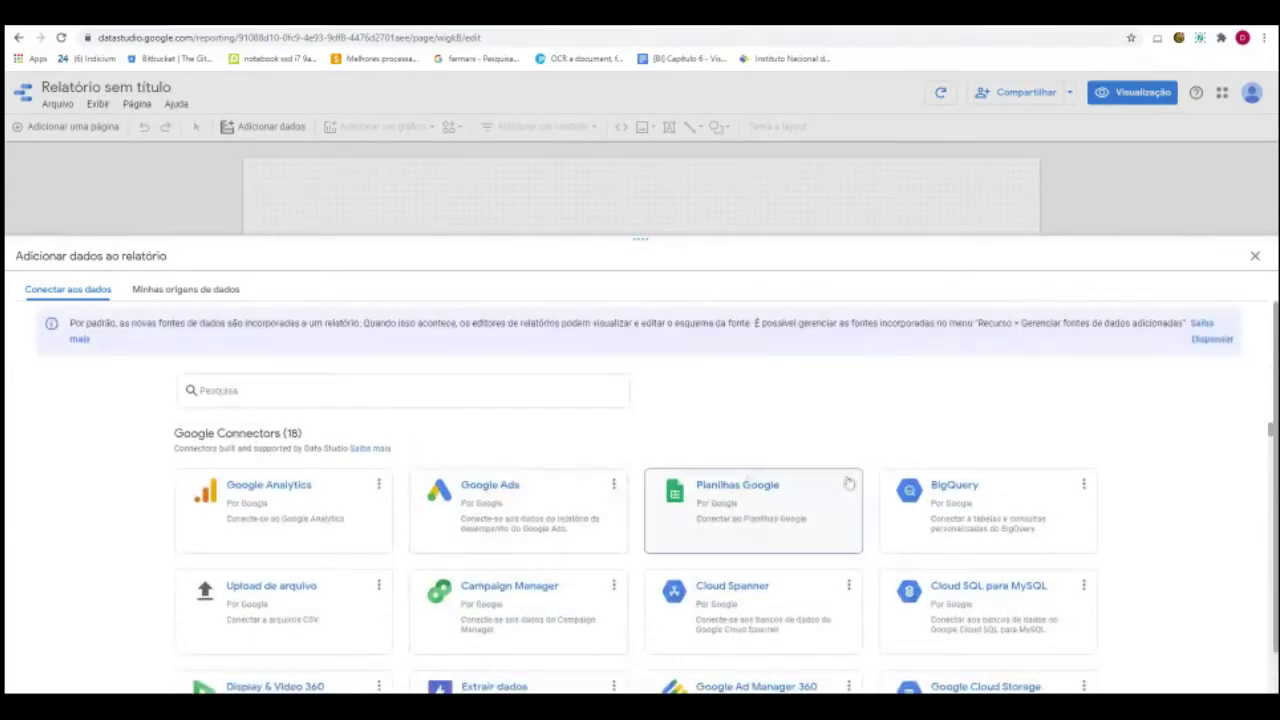
# Add the BigQuery table dim_customers from the dw_northwind dataset of the tutorial-dbt project to the report.
pyautogui.click(1008, 510)
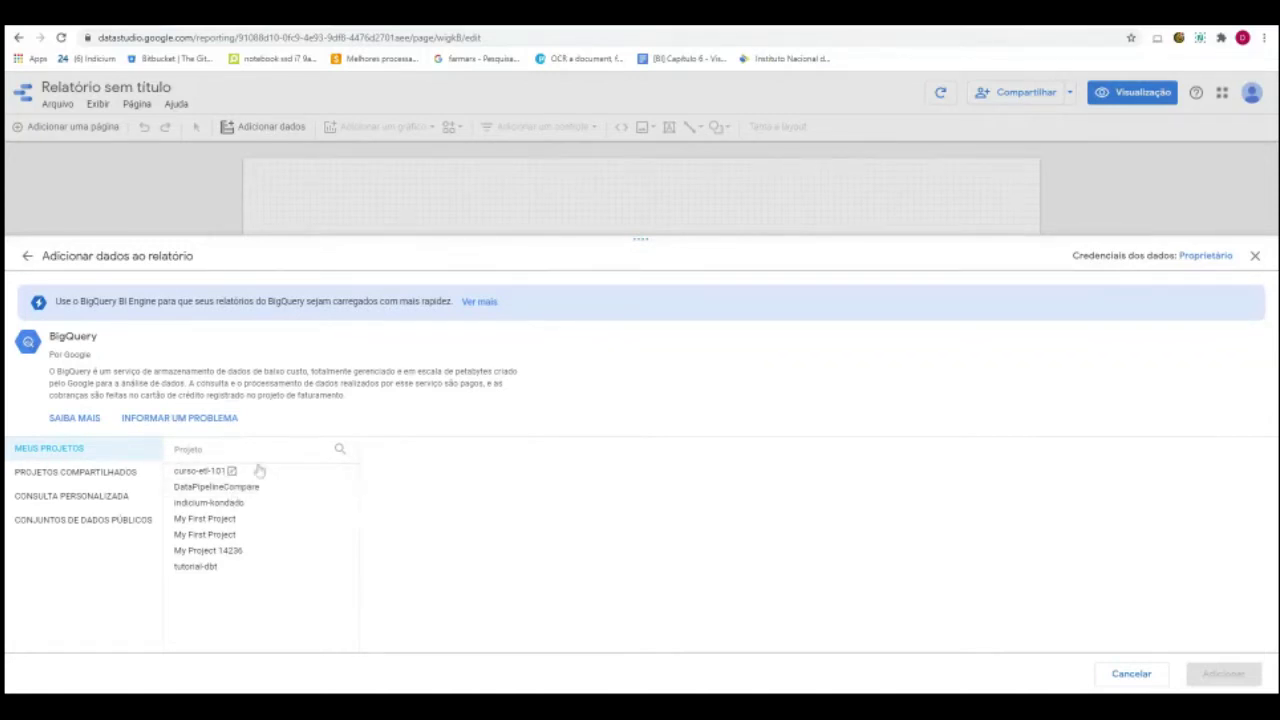
pyautogui.click(270, 572)
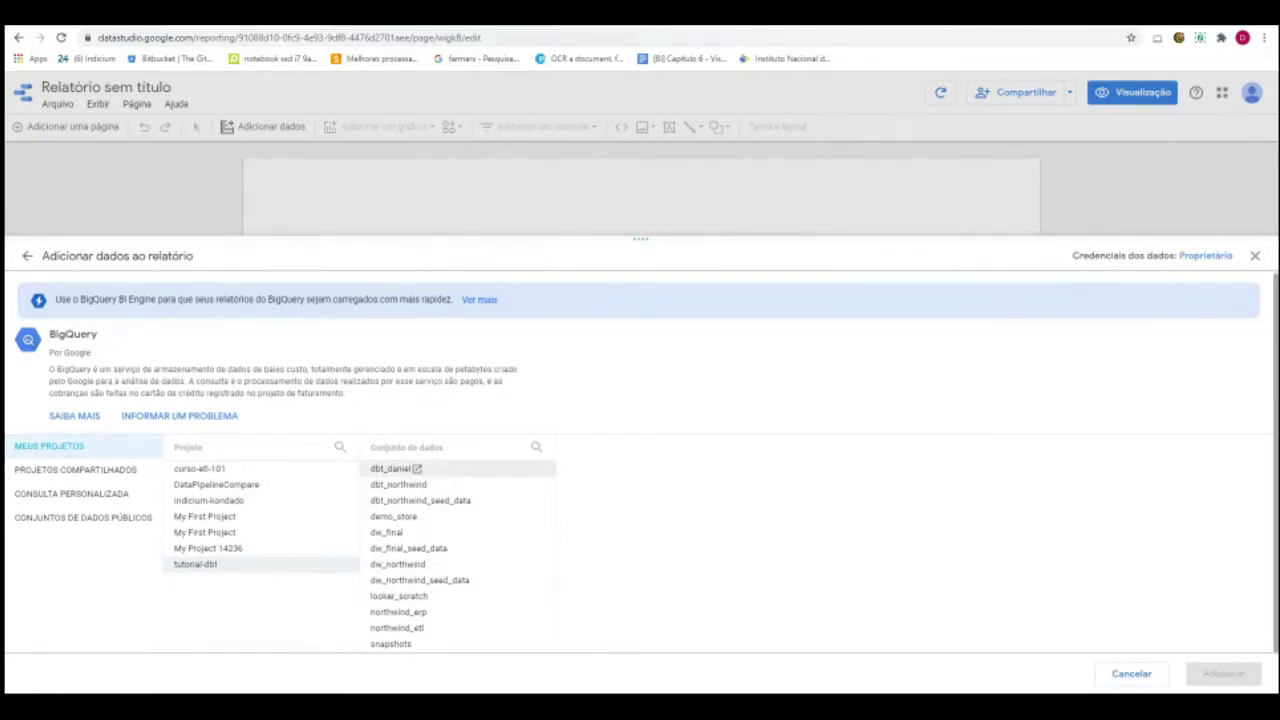
pyautogui.click(446, 566)
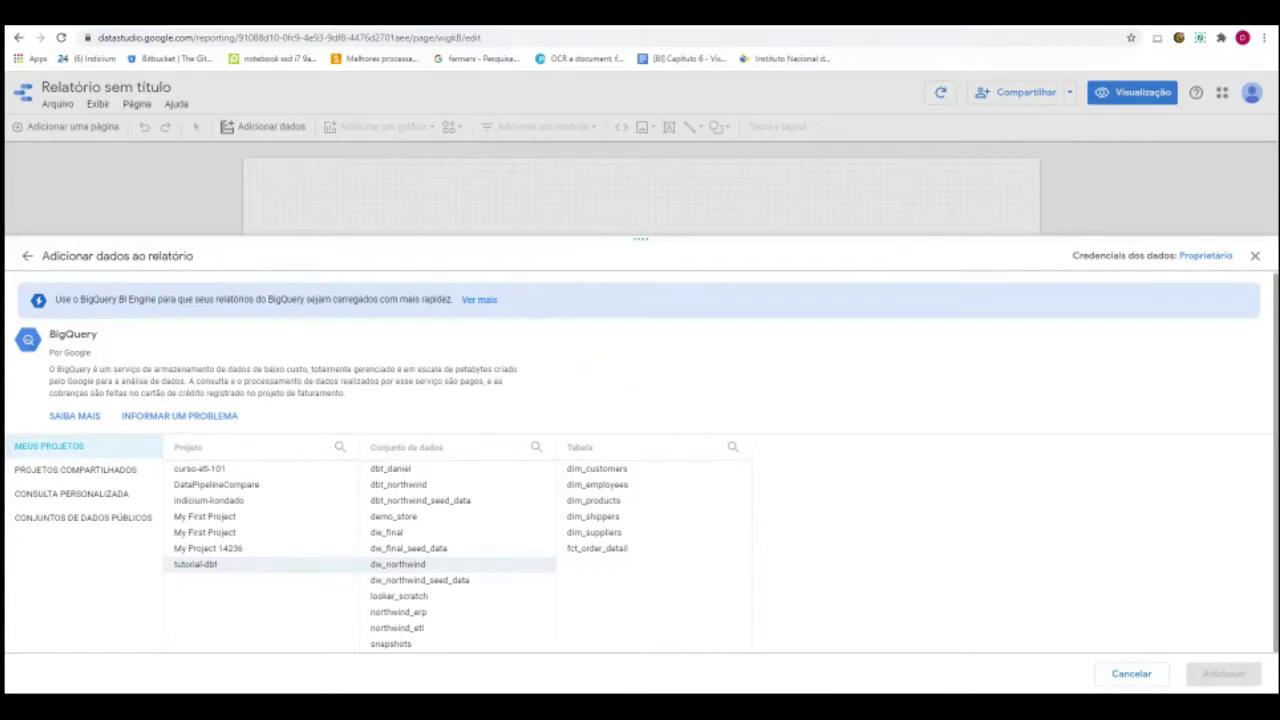
pyautogui.click(671, 470)
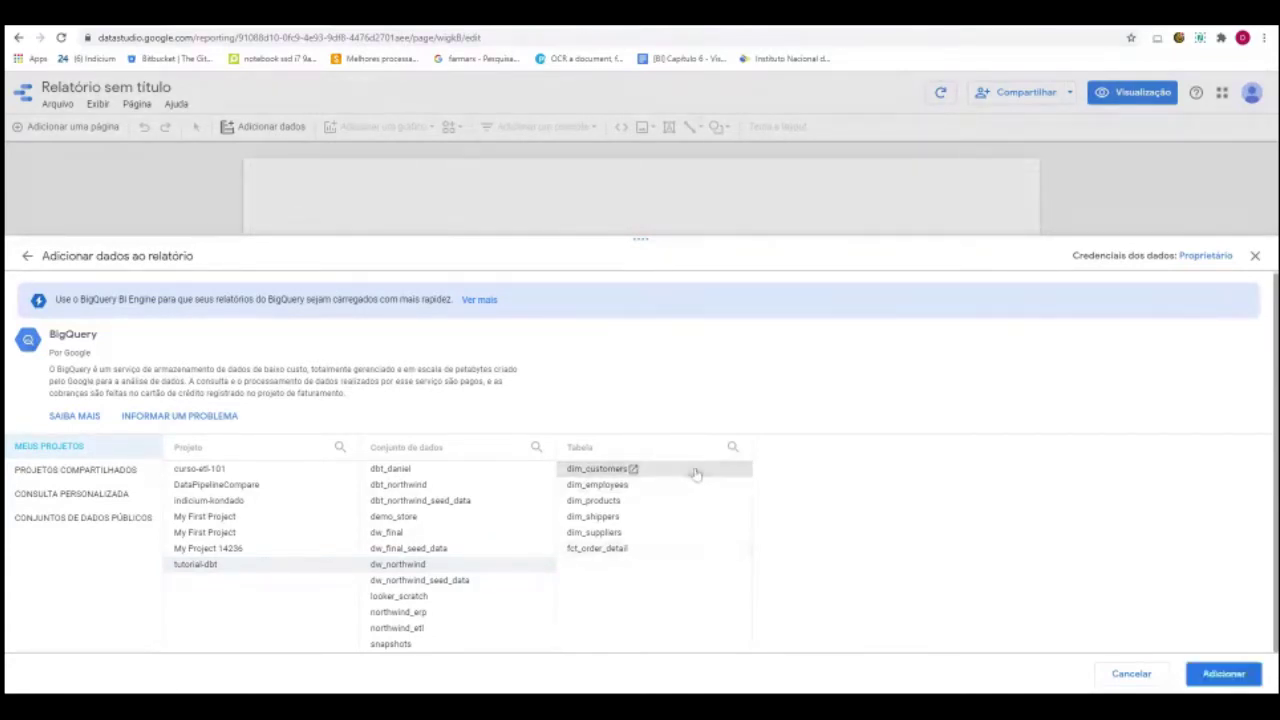
pyautogui.click(1224, 673)
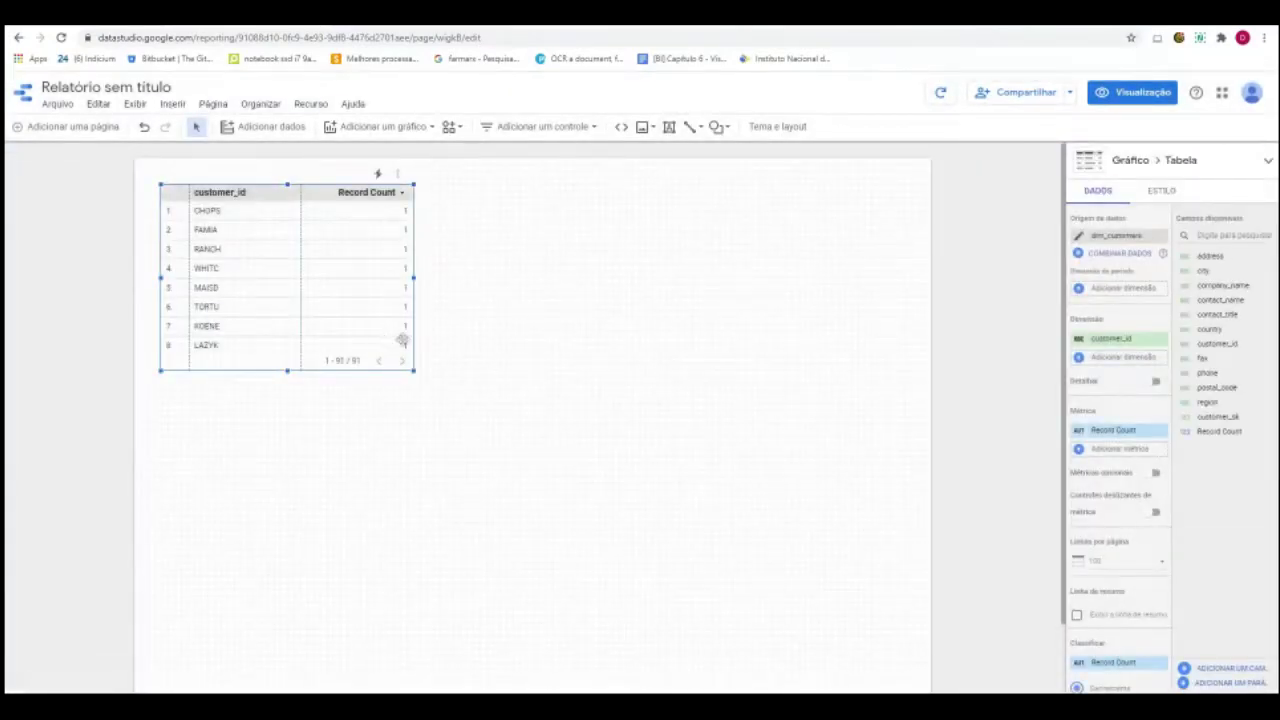
# Widen the customer_id table on the canvas to a little under half the page width and deselect it.
pyautogui.moveTo(414, 371); pyautogui.dragTo(531, 366)
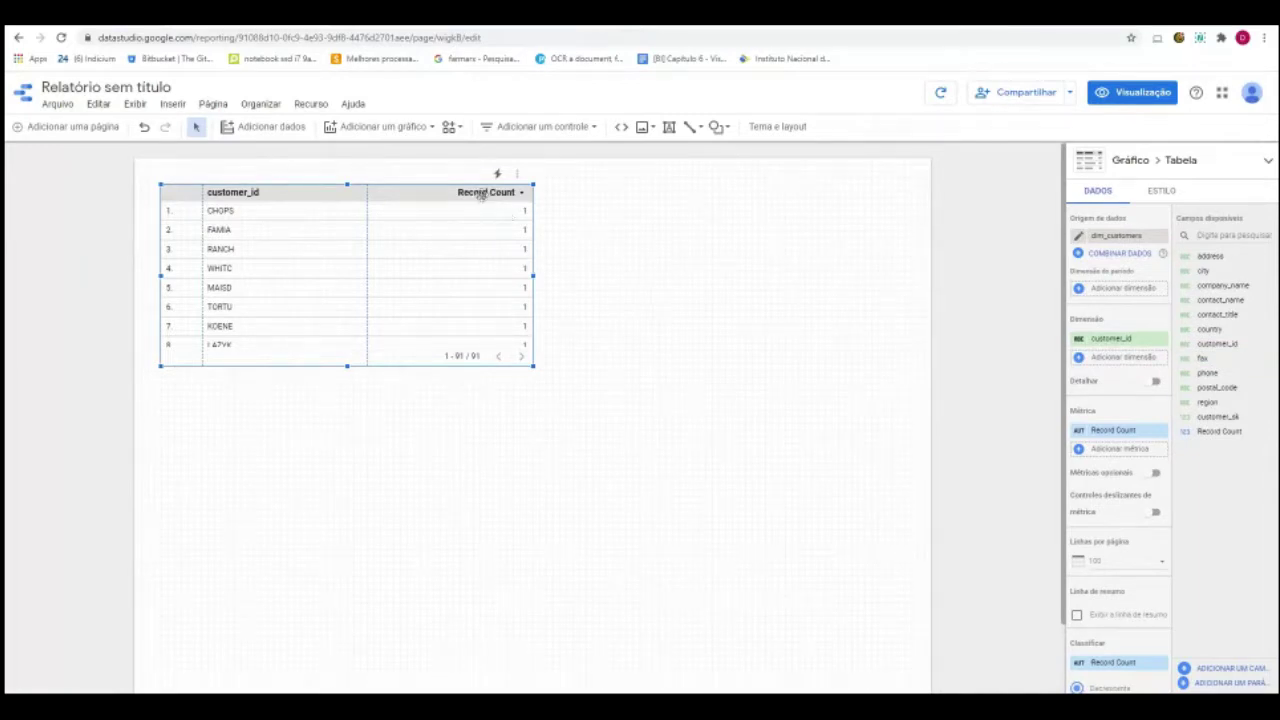
pyautogui.moveTo(533, 276); pyautogui.dragTo(514, 277)
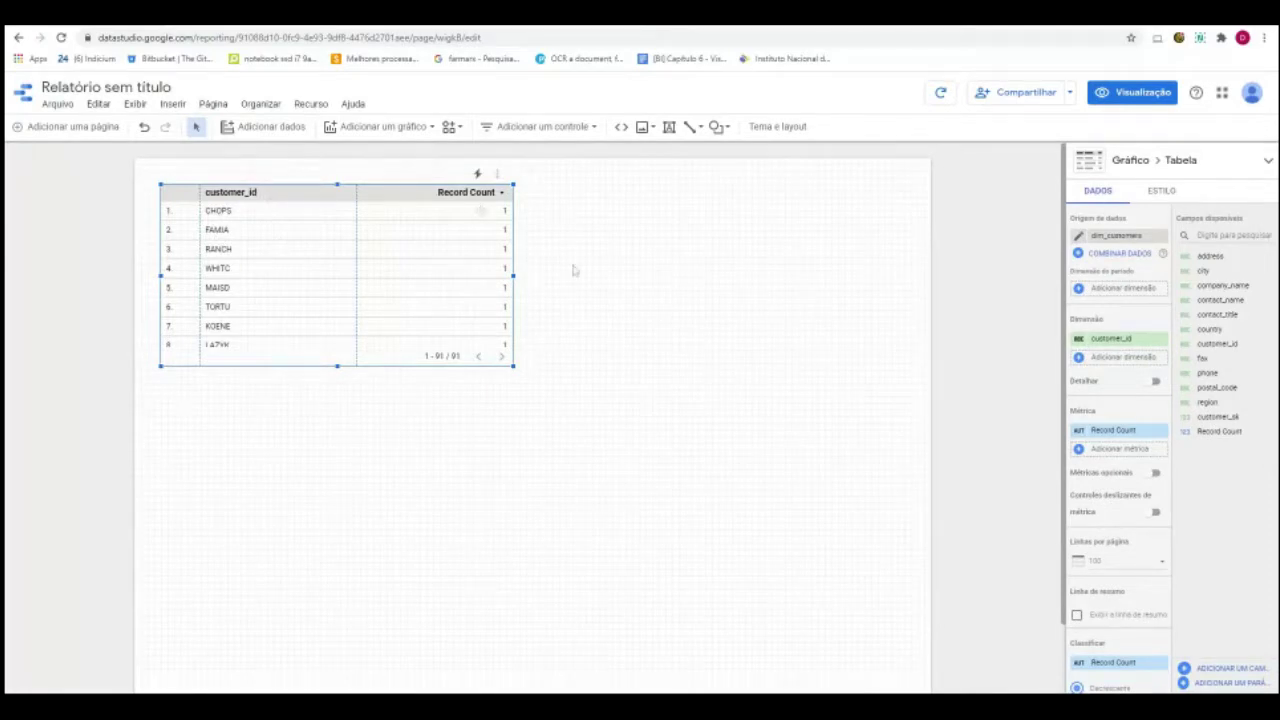
pyautogui.click(684, 262)
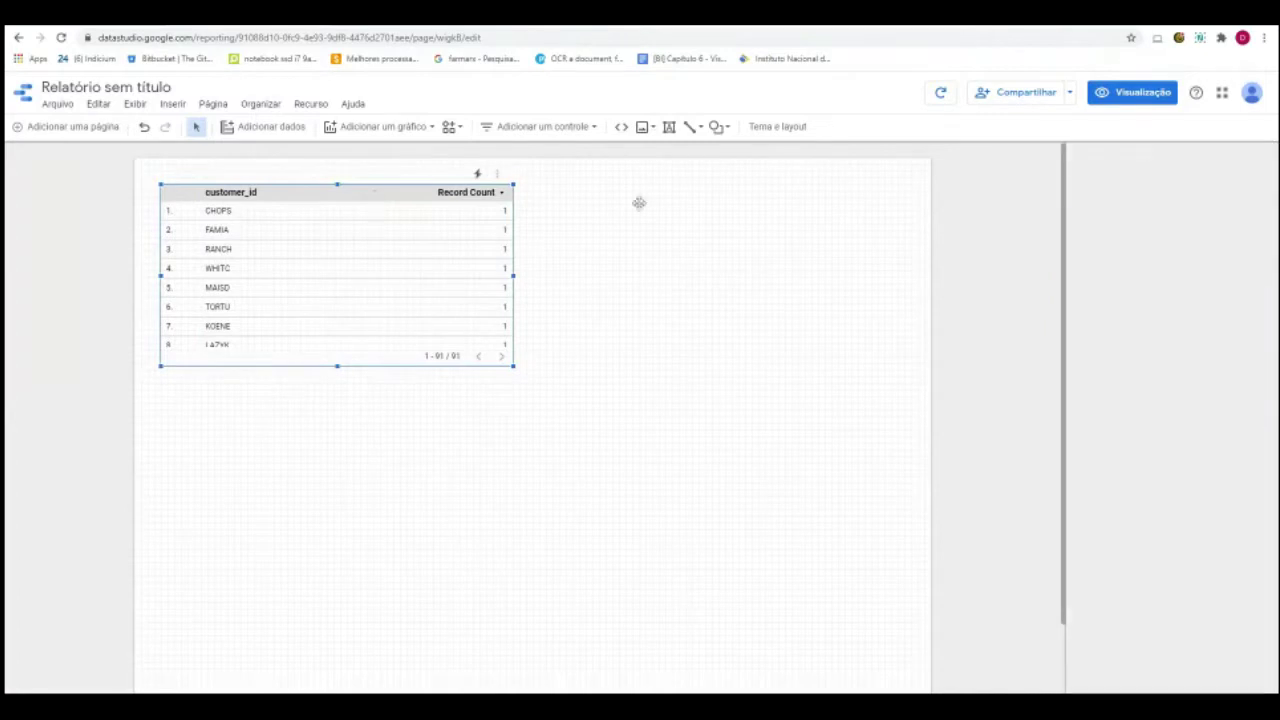
pyautogui.click(732, 272)
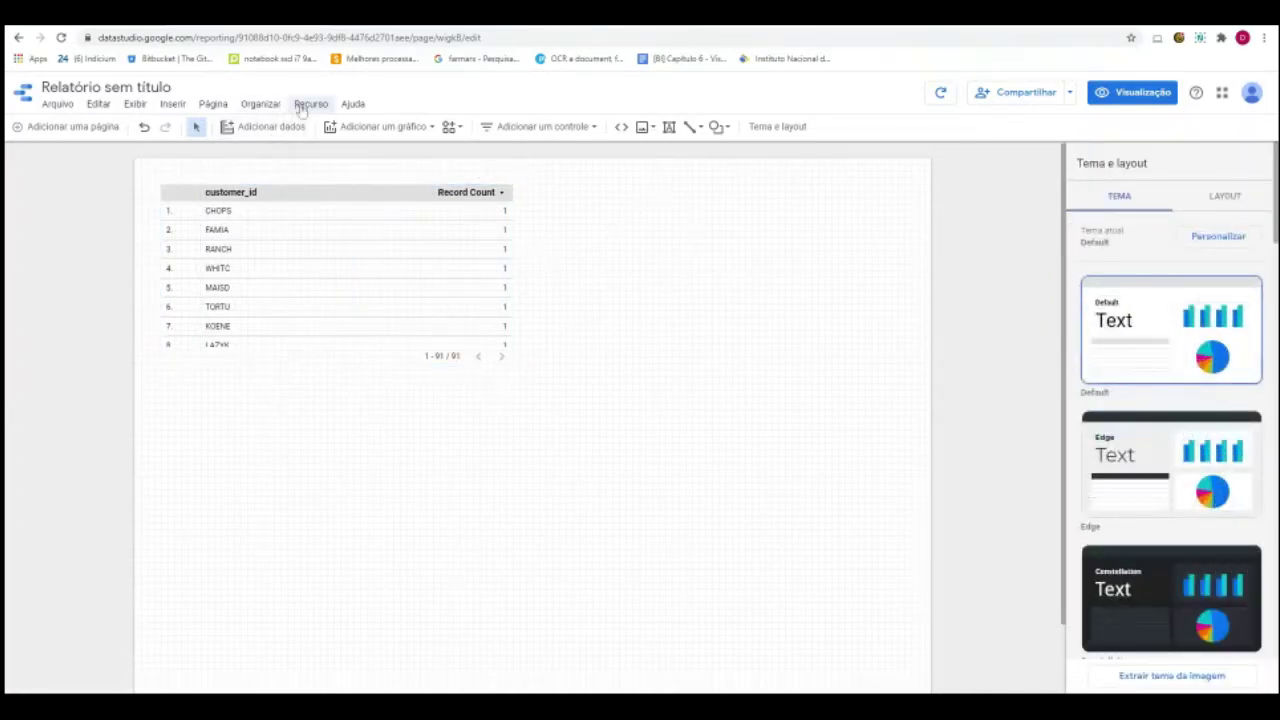
# Add dim_employees from BigQuery project tutorial-dbt, dataset dw_northwind, as another data source in the report's managed data sources.
pyautogui.click(310, 104)
pyautogui.click(348, 128)
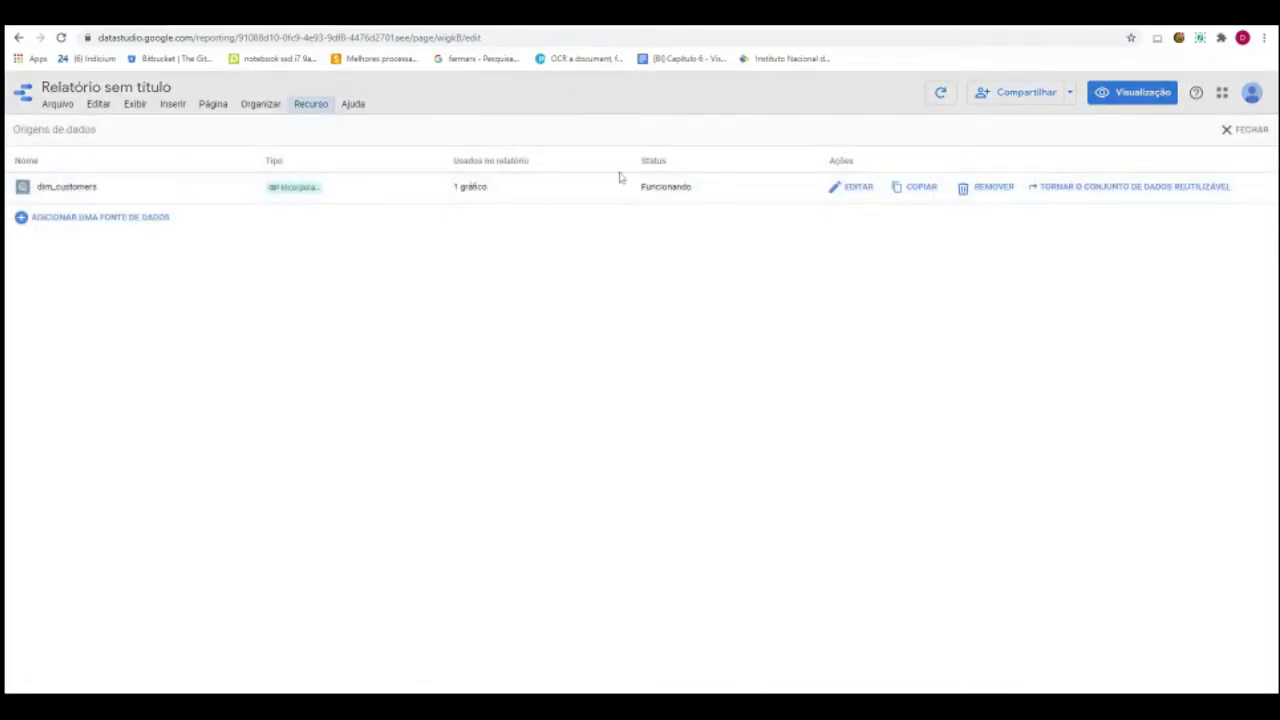
pyautogui.click(133, 226)
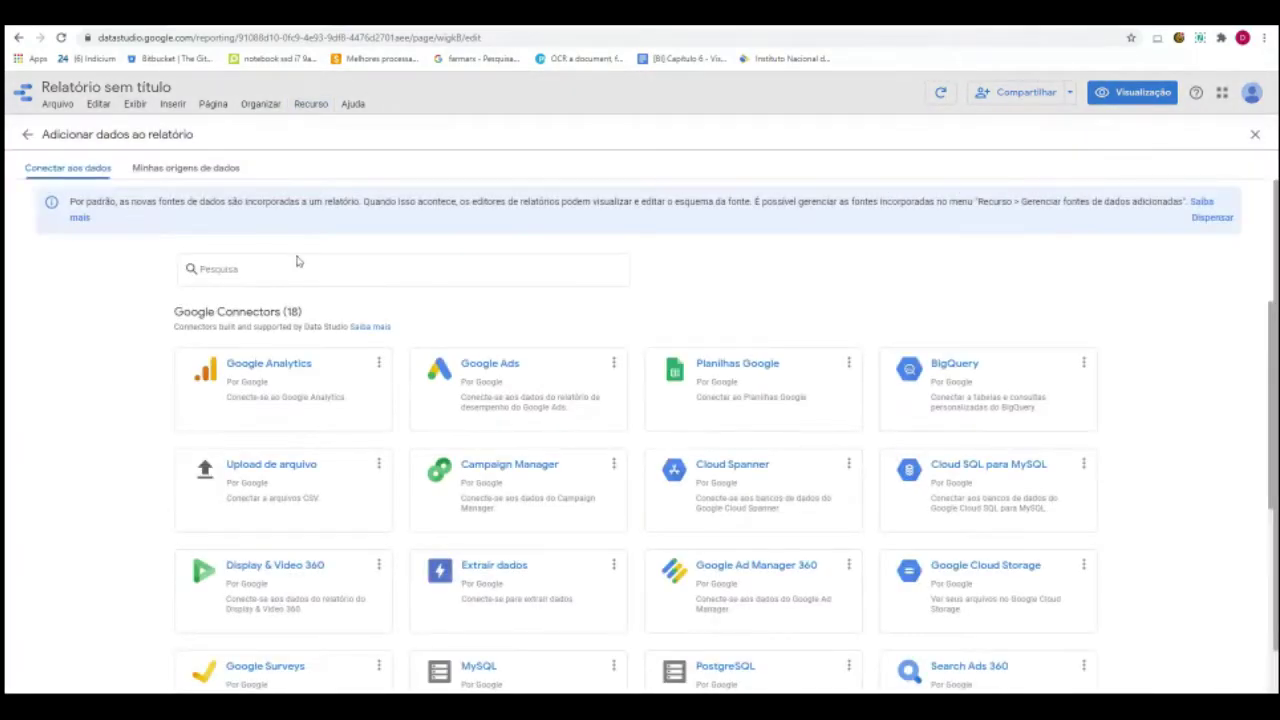
pyautogui.click(997, 385)
pyautogui.click(235, 445)
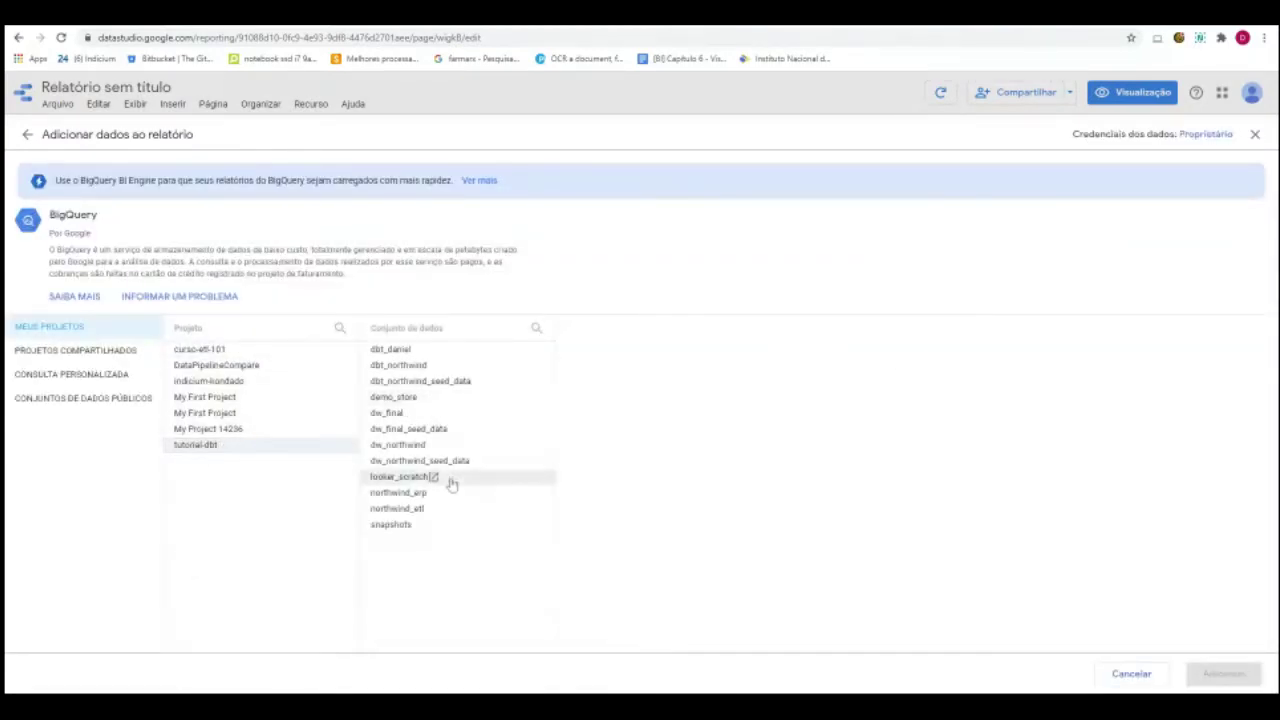
pyautogui.click(441, 447)
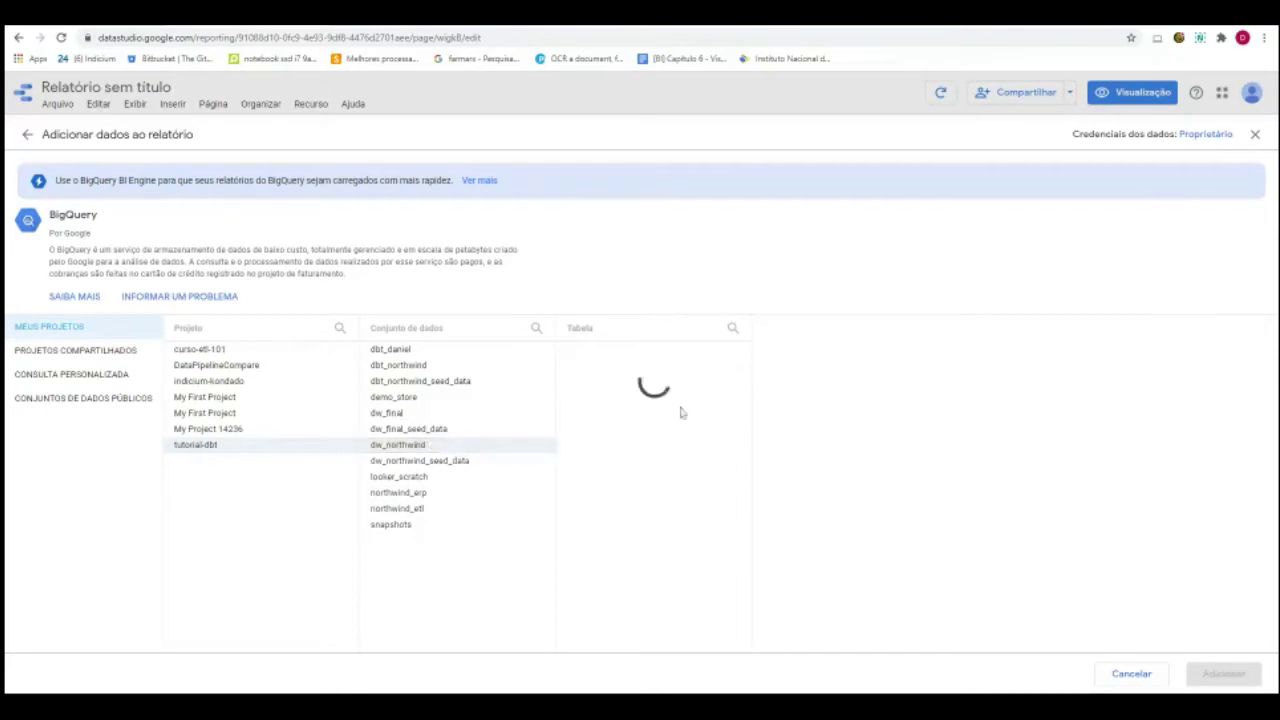
pyautogui.click(634, 366)
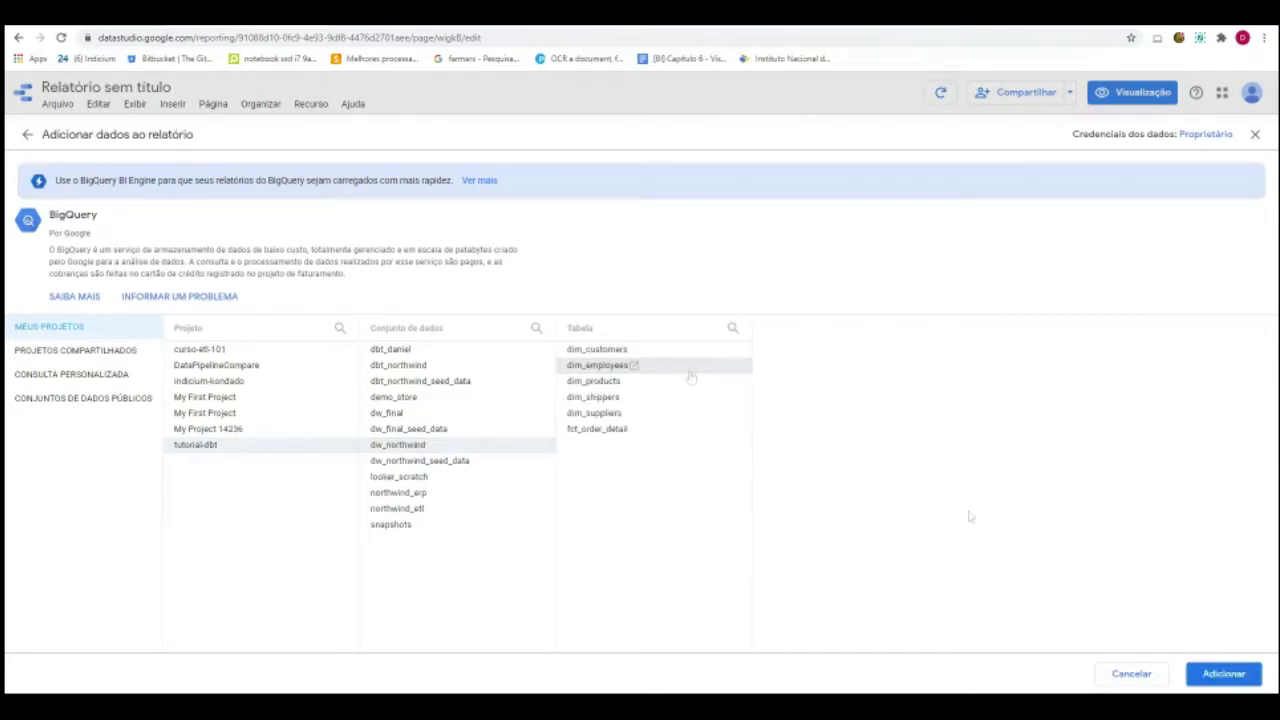
pyautogui.click(1222, 675)
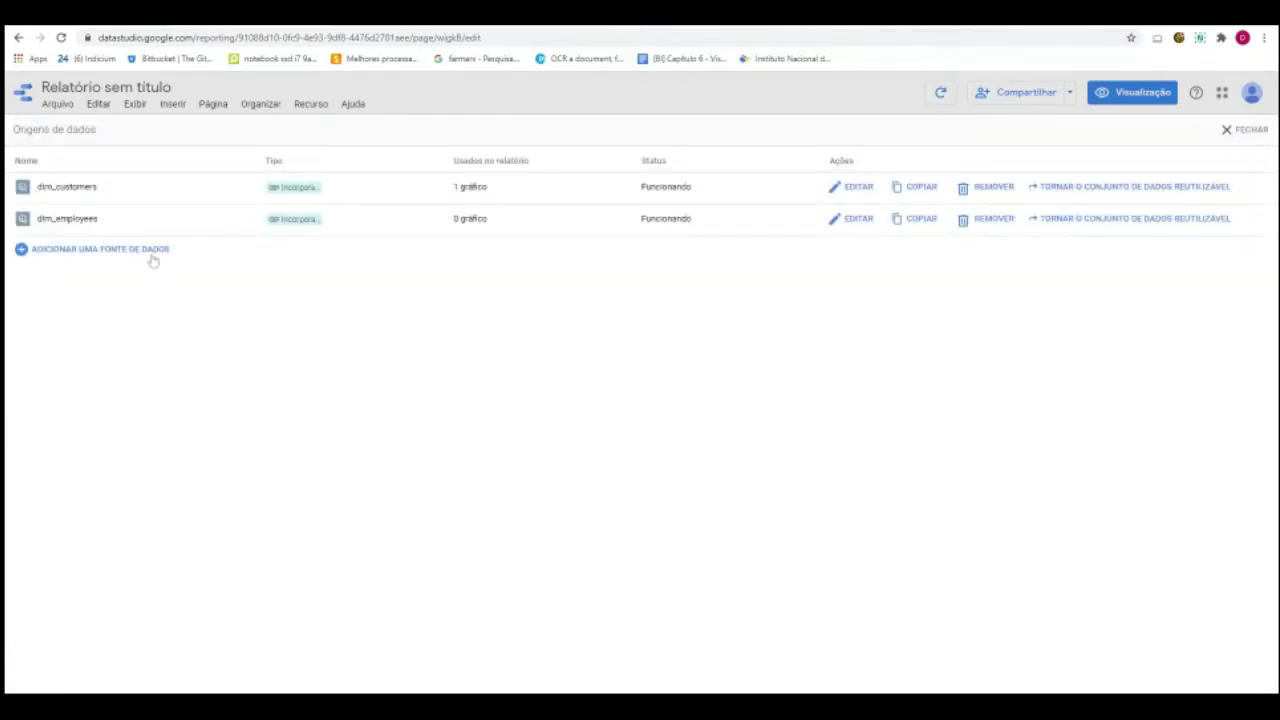
# Add the dim_products table from the same BigQuery dataset, dw_northwind in tutorial-dbt, as a data source.
pyautogui.click(150, 252)
pyautogui.click(1014, 391)
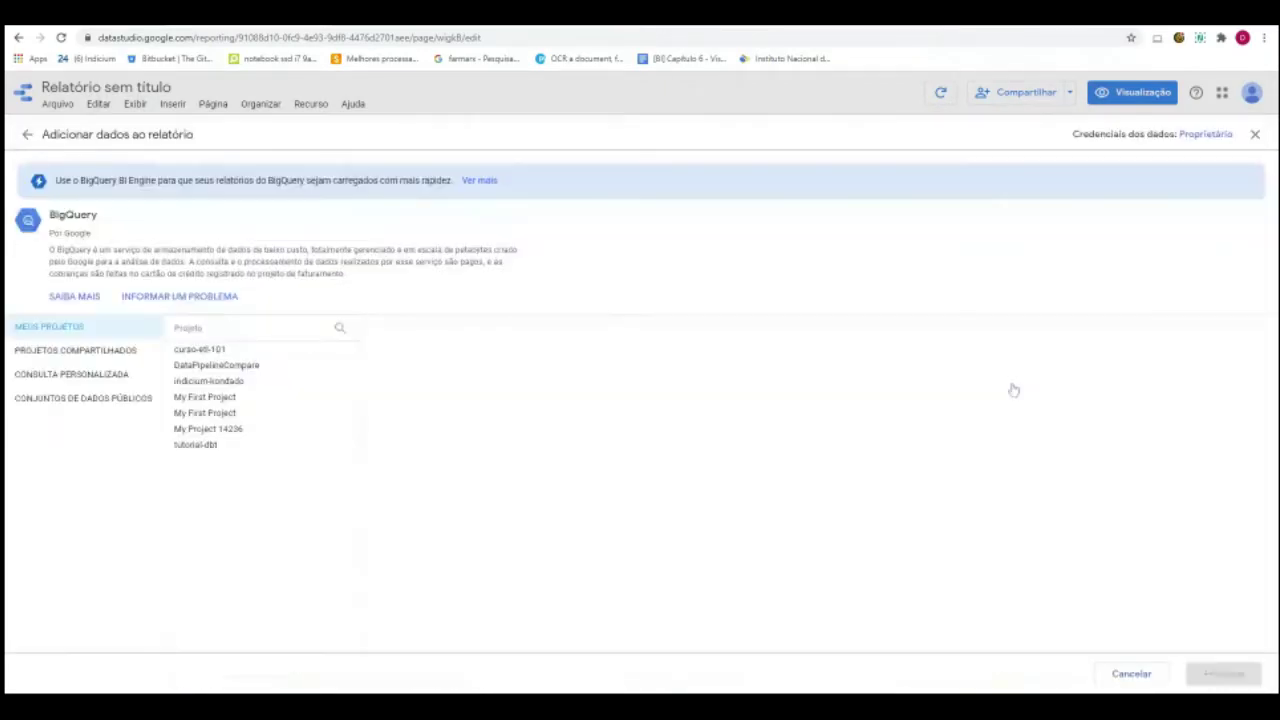
pyautogui.click(230, 444)
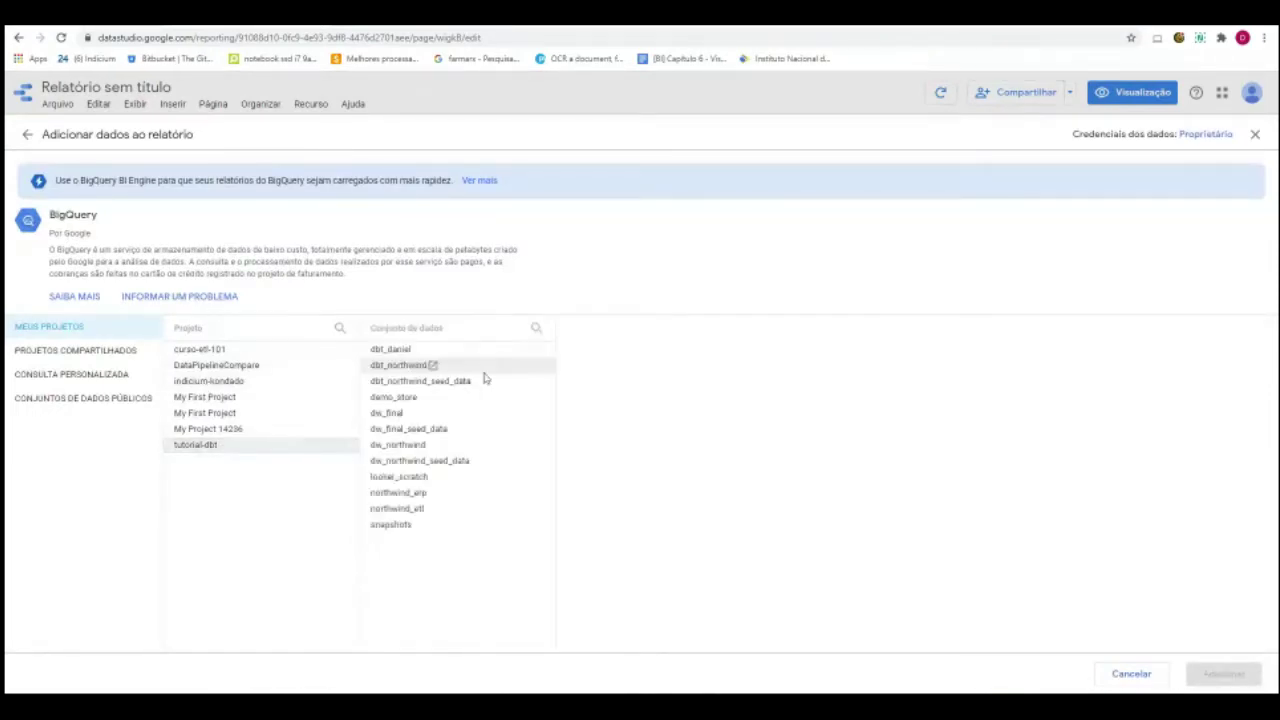
pyautogui.click(398, 445)
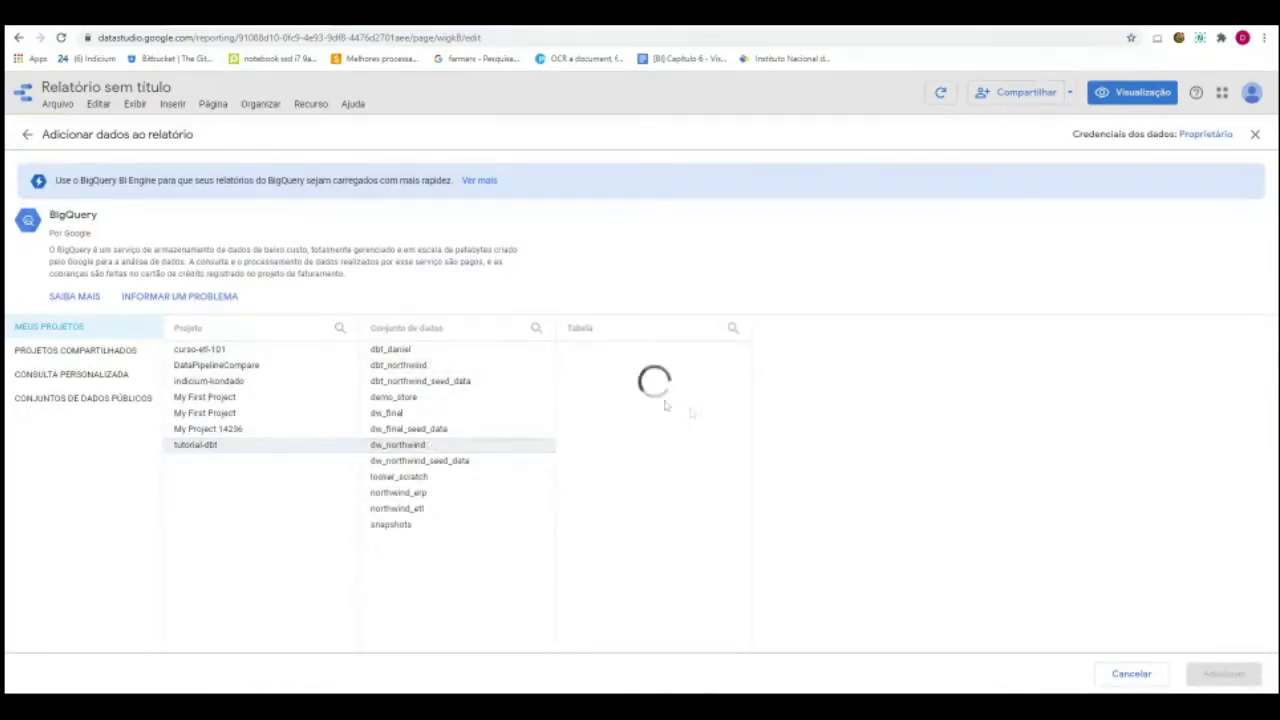
pyautogui.click(660, 382)
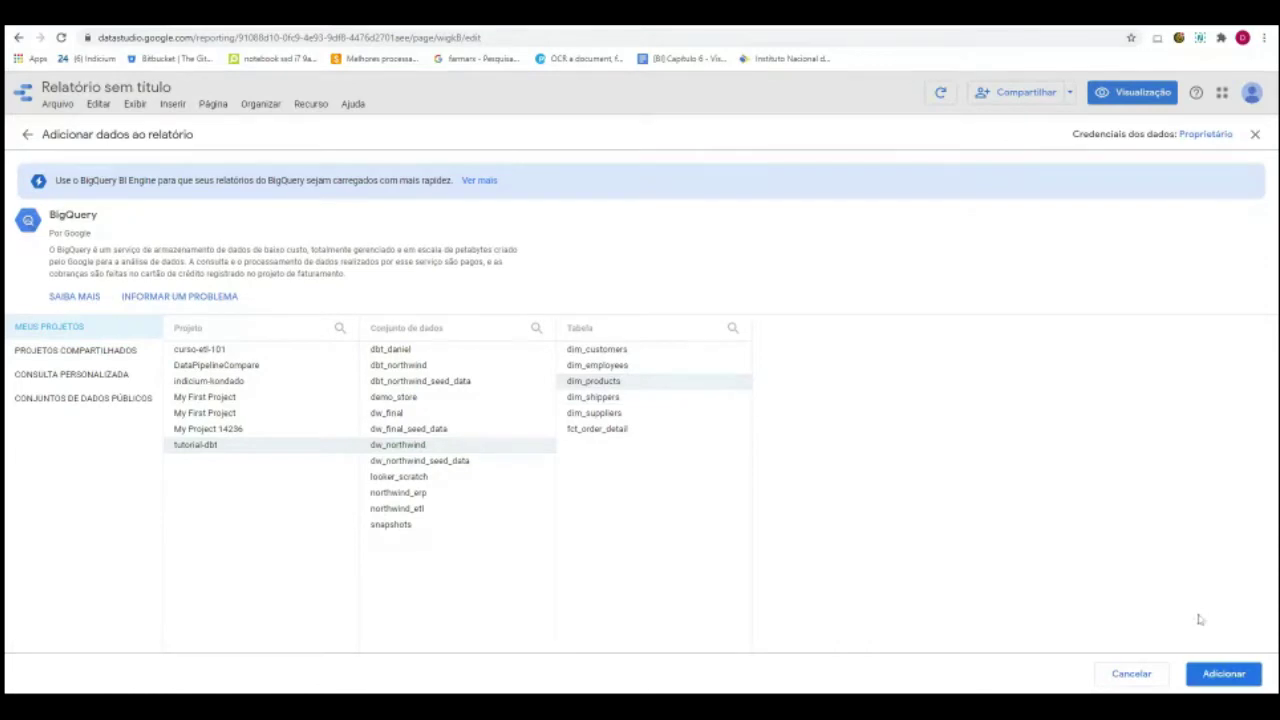
pyautogui.click(1224, 674)
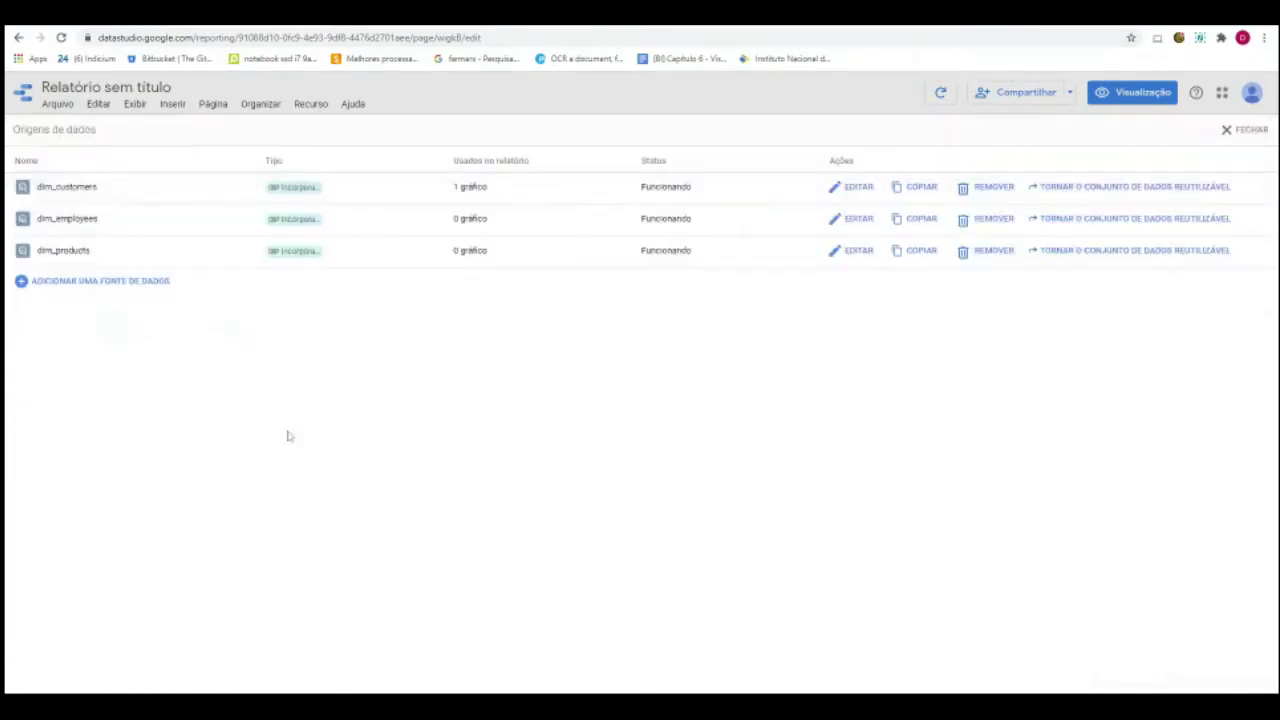
# Add the dim_shippers table from BigQuery dataset dw_northwind in tutorial-dbt as a data source.
pyautogui.click(137, 289)
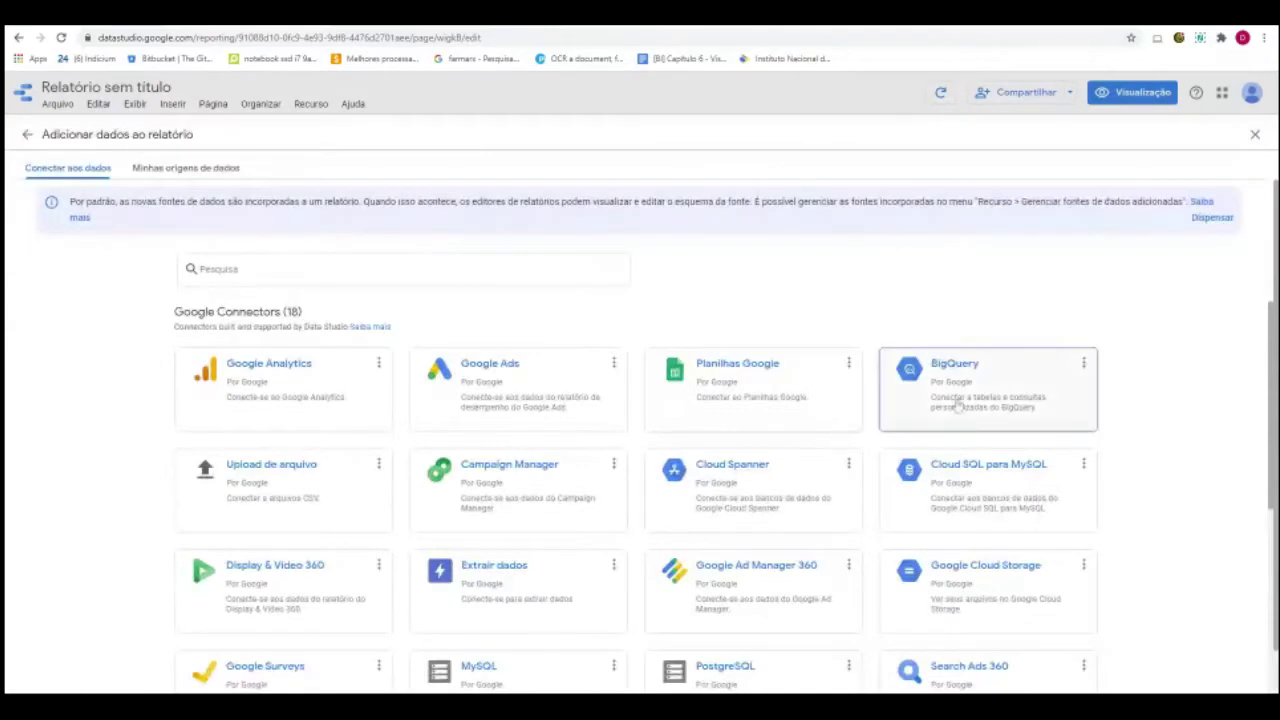
pyautogui.click(978, 379)
pyautogui.click(208, 444)
pyautogui.click(455, 444)
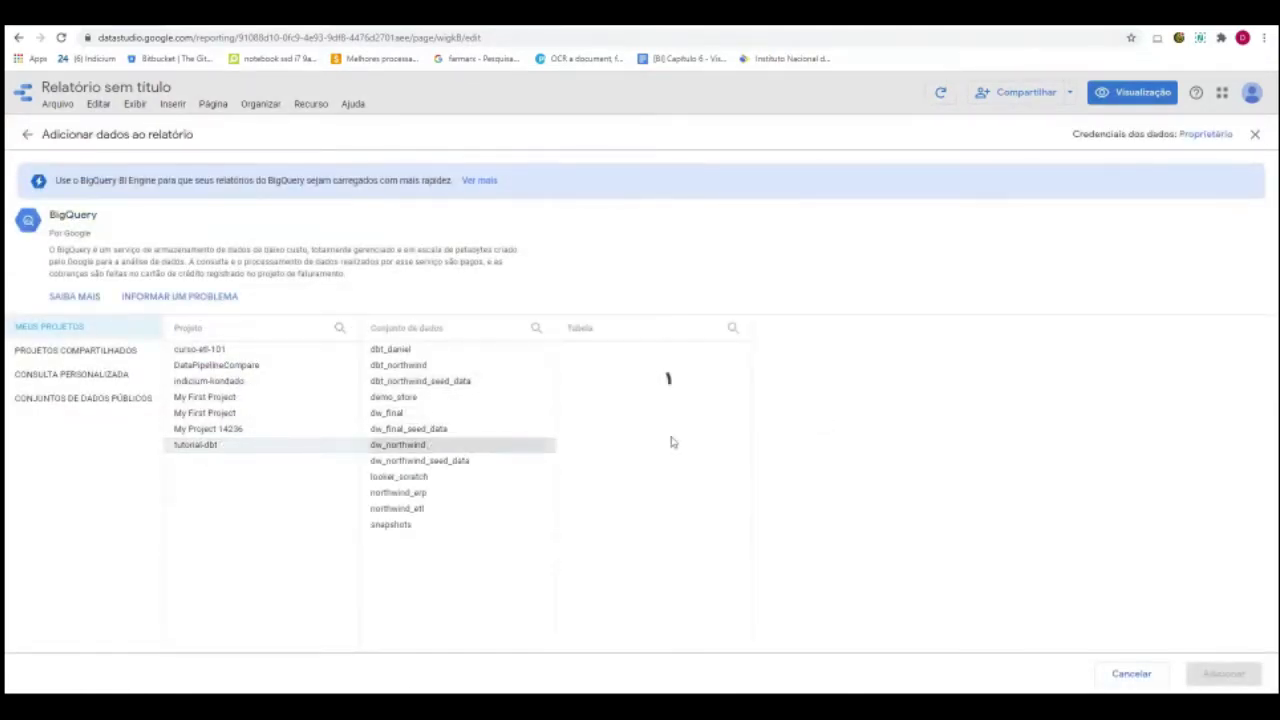
pyautogui.click(658, 398)
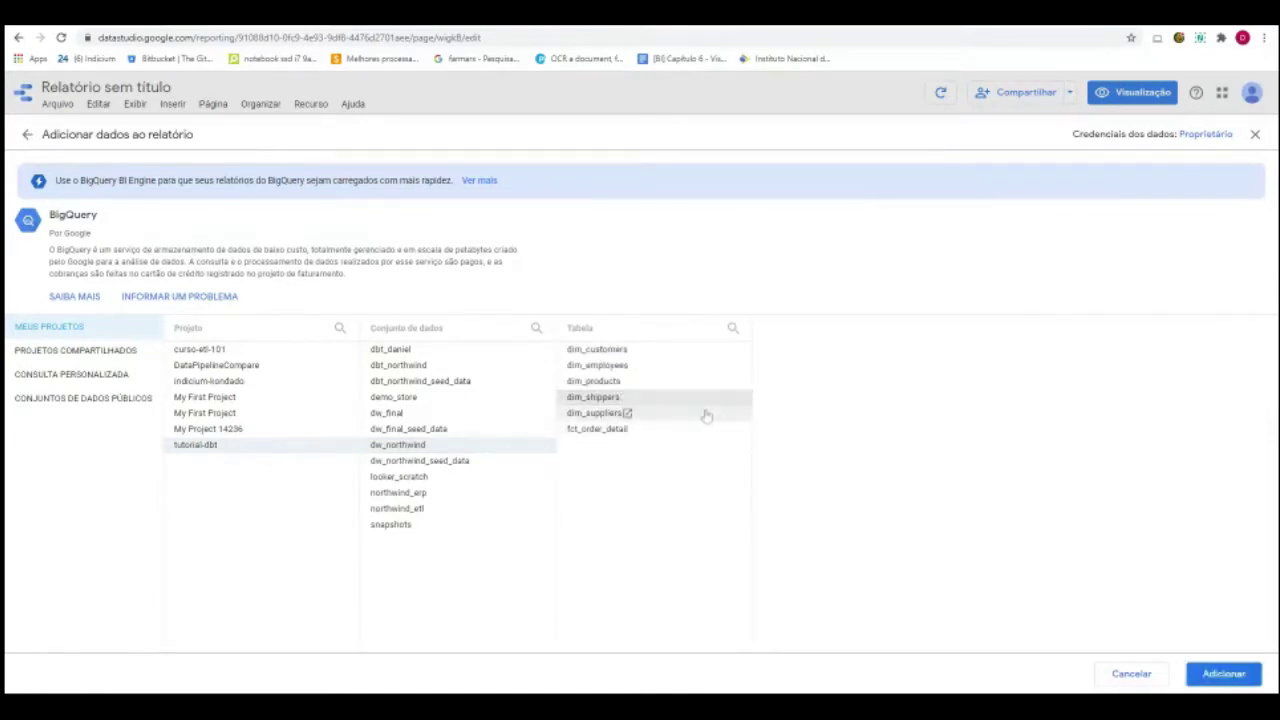
pyautogui.click(1200, 674)
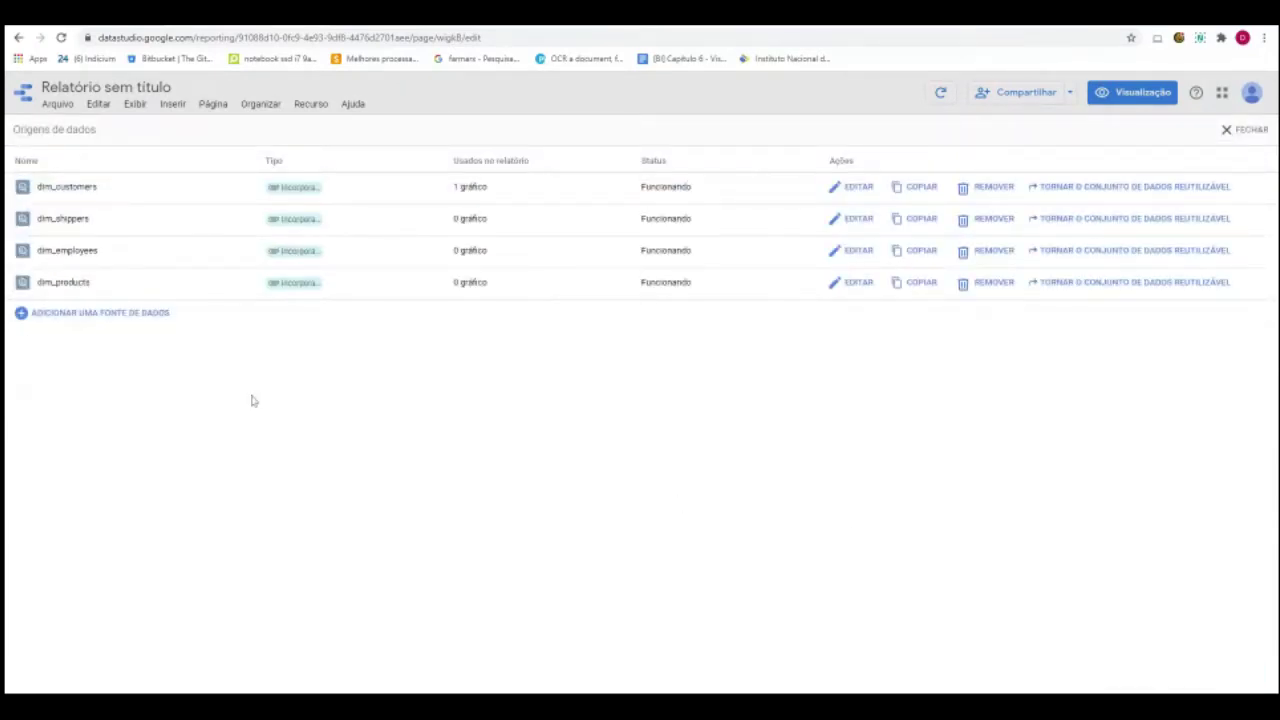
# Add the dim_suppliers table from BigQuery project tutorial-dbt, dataset dw_northwind, as a data source.
pyautogui.click(100, 313)
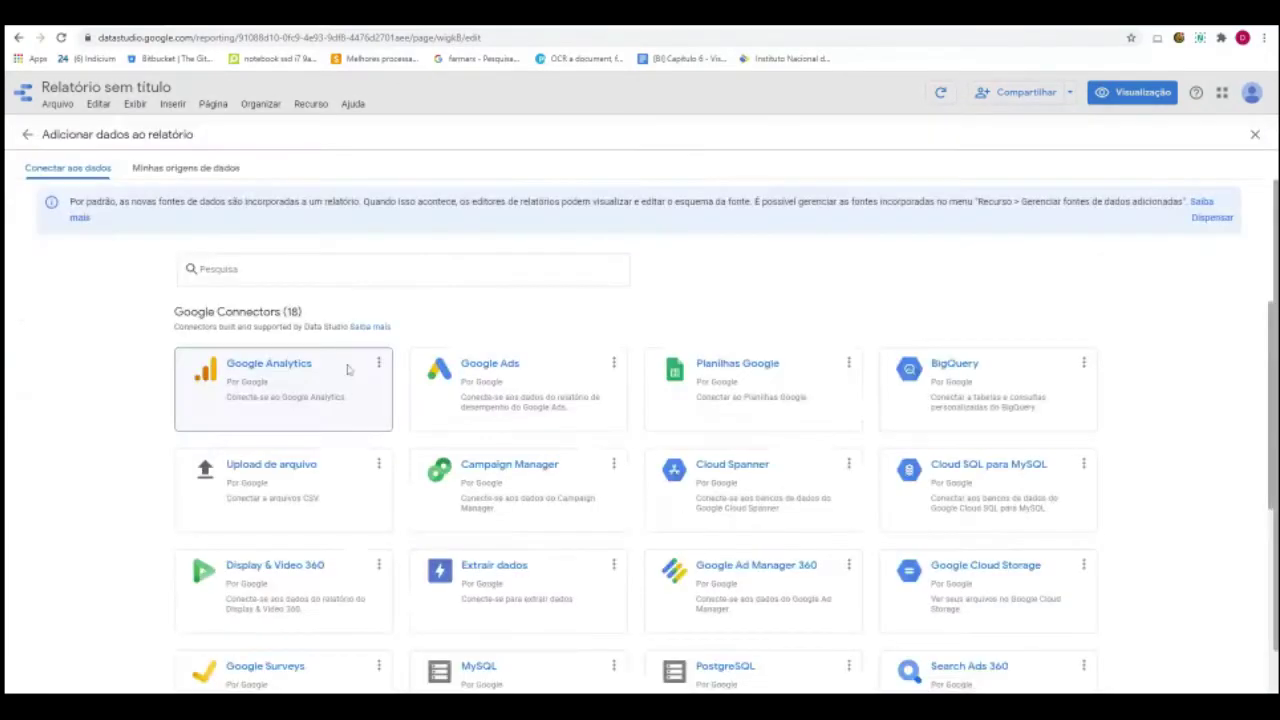
pyautogui.click(1014, 386)
pyautogui.click(234, 446)
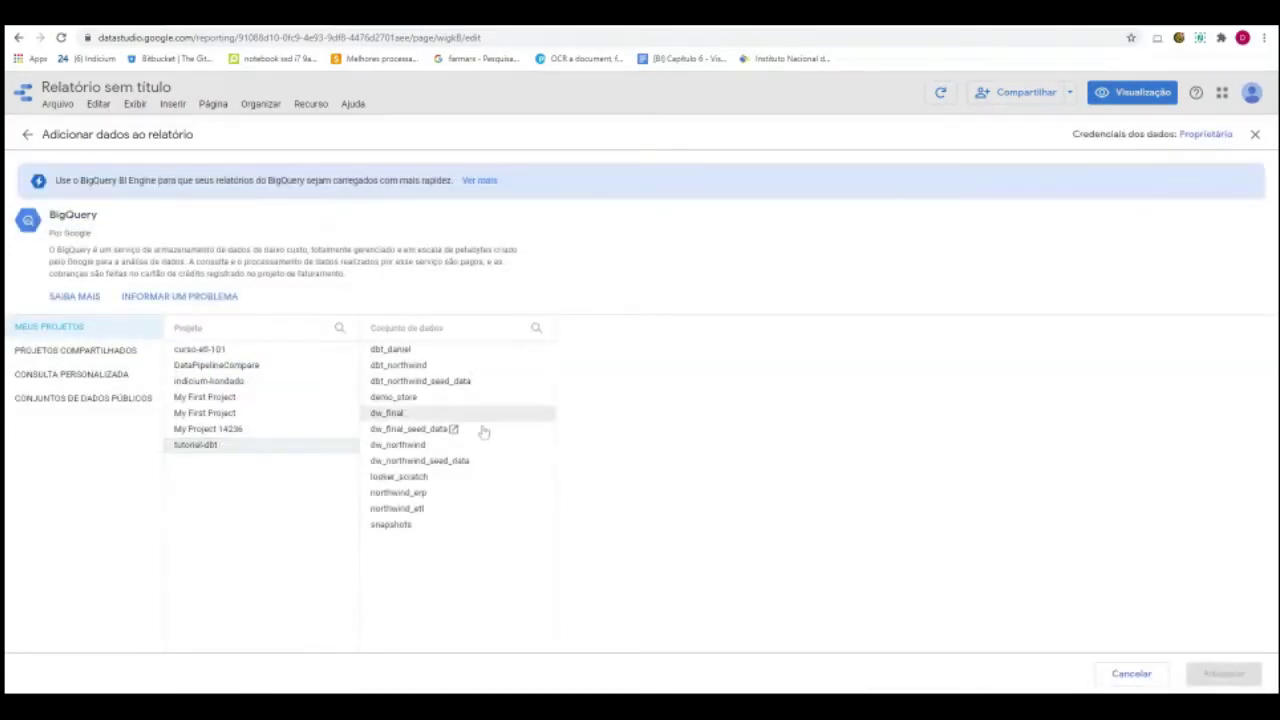
pyautogui.click(470, 444)
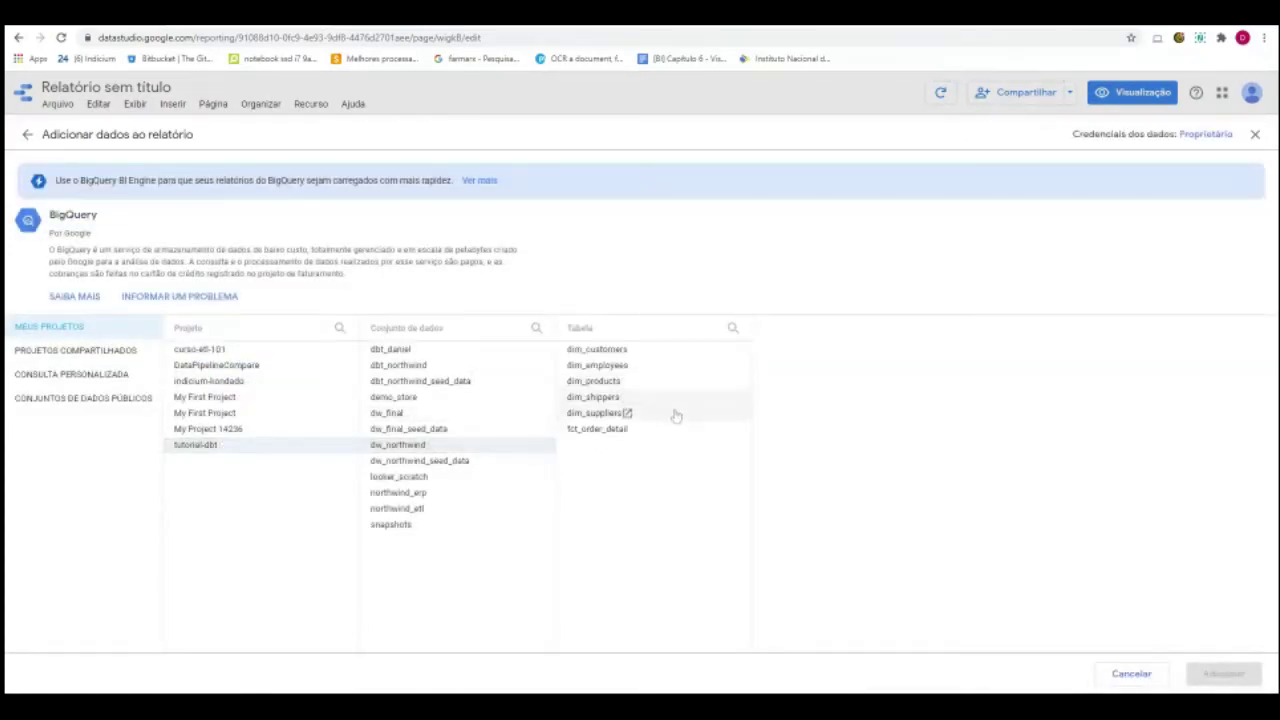
pyautogui.click(674, 413)
pyautogui.click(1222, 673)
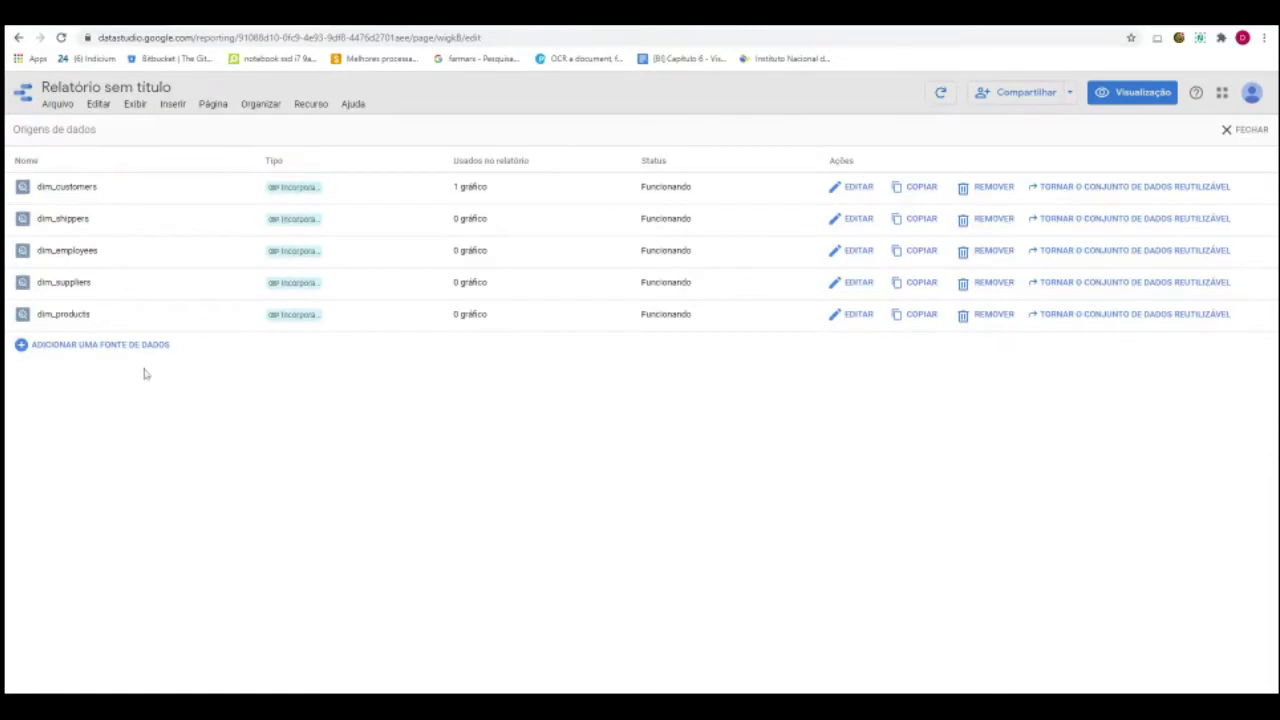
# Add the fct_order_detail table from the BigQuery dataset dw_northwind in tutorial-dbt as a data source.
pyautogui.click(143, 345)
pyautogui.click(930, 410)
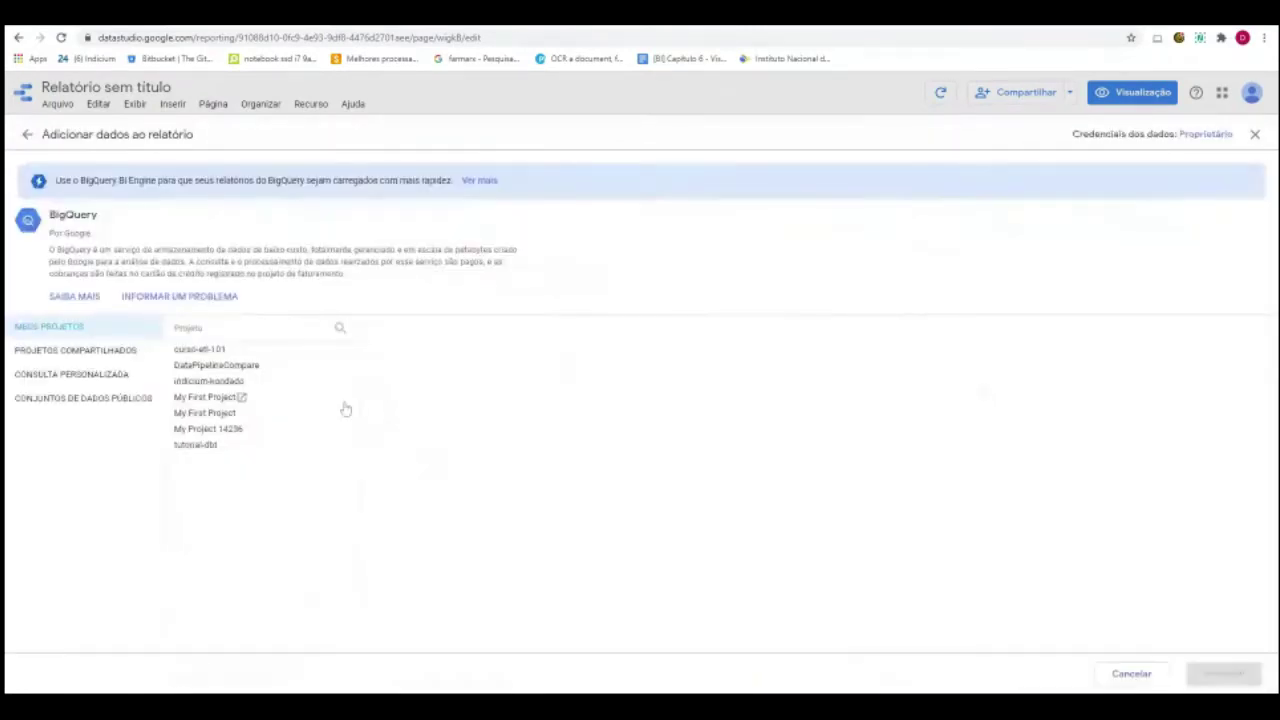
pyautogui.click(240, 446)
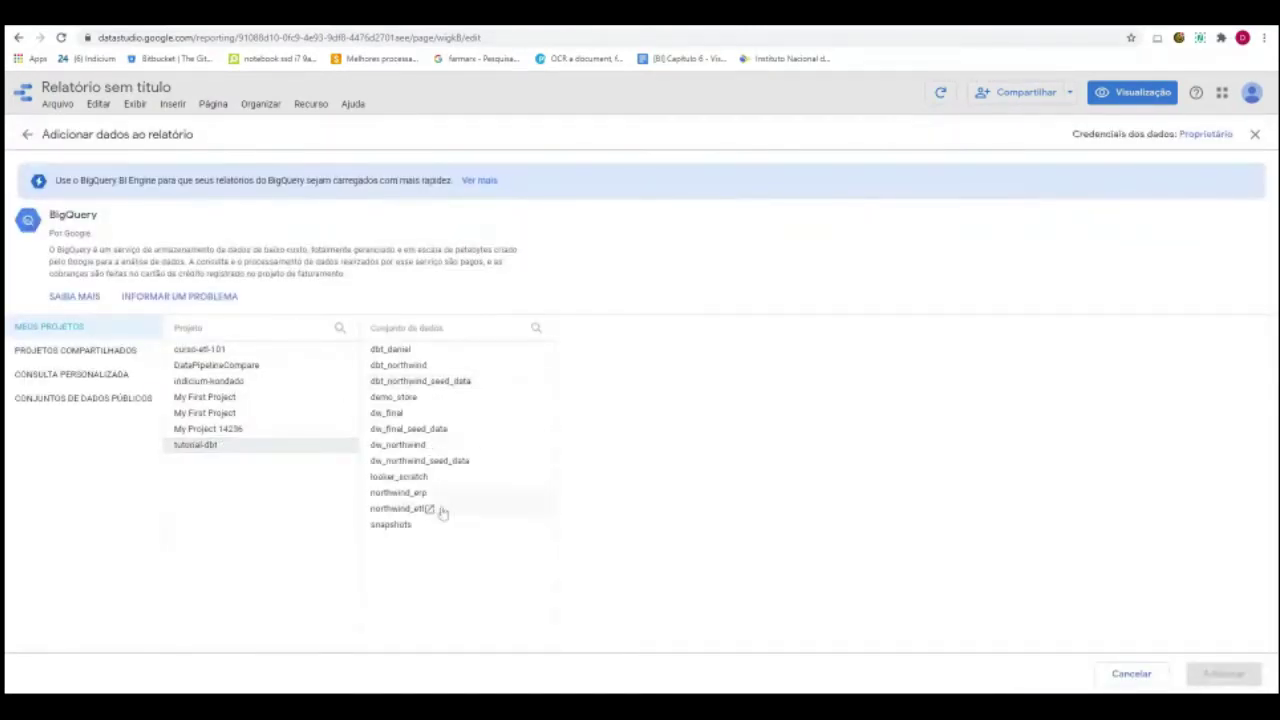
pyautogui.click(498, 449)
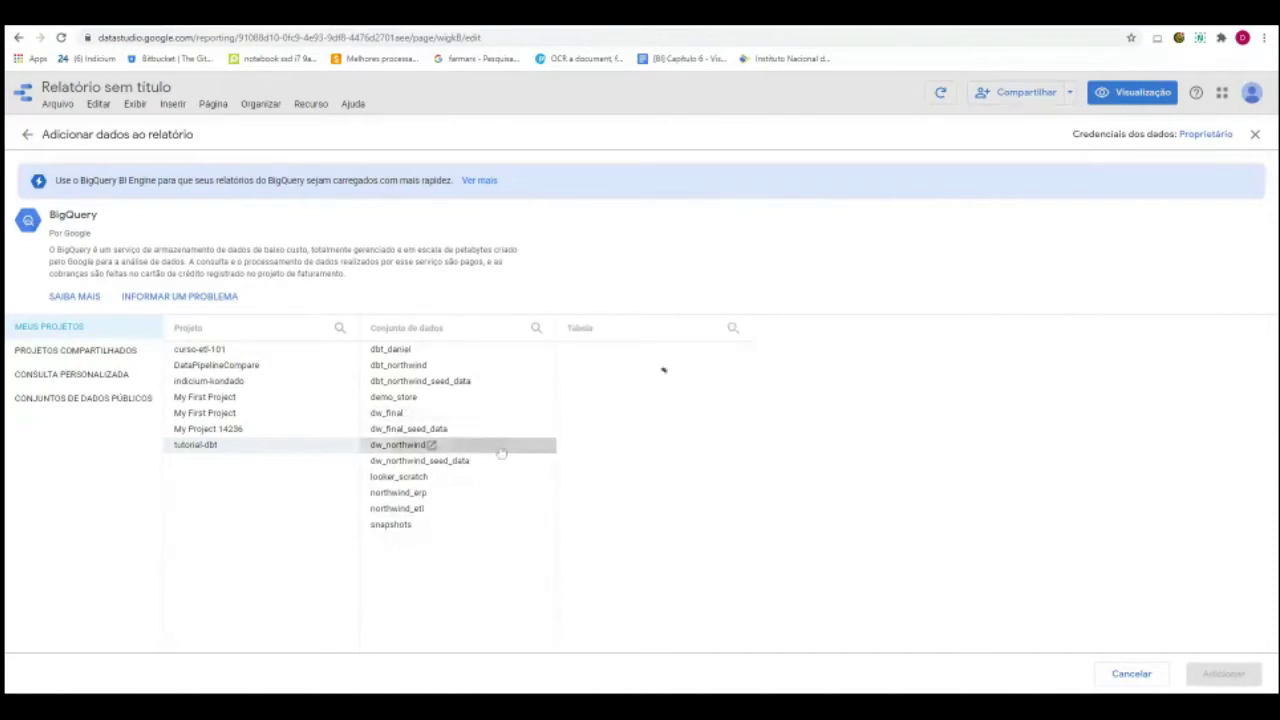
pyautogui.click(628, 429)
pyautogui.click(1192, 673)
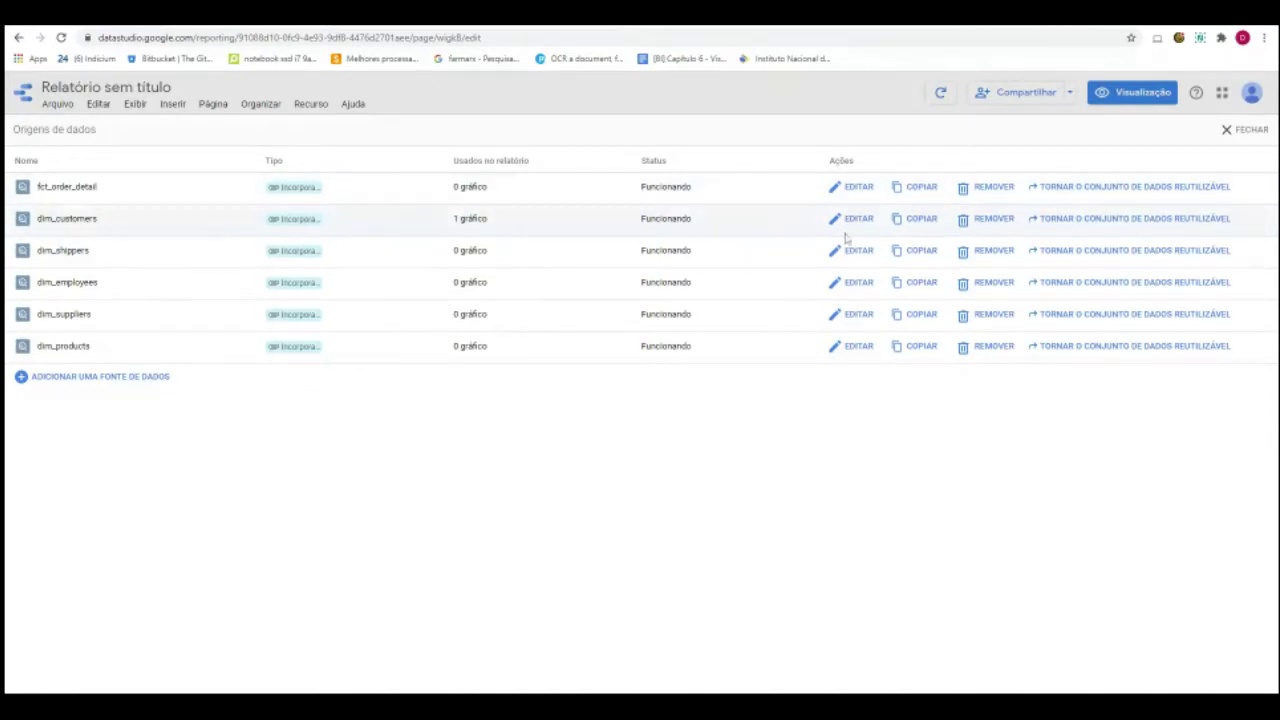
# Open the fct_order_detail data source for editing and rename it Pedidos.
pyautogui.click(840, 192)
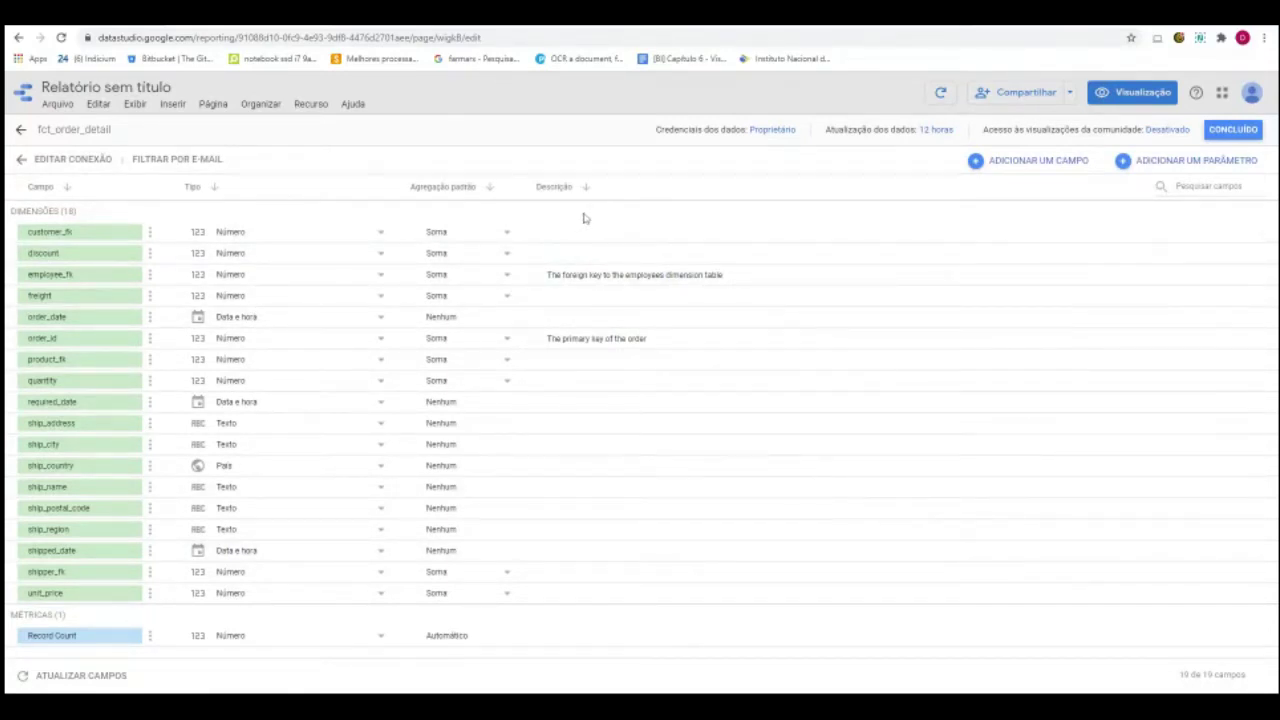
pyautogui.click(67, 129)
pyautogui.doubleClick(67, 129)
pyautogui.write('Pedidos')
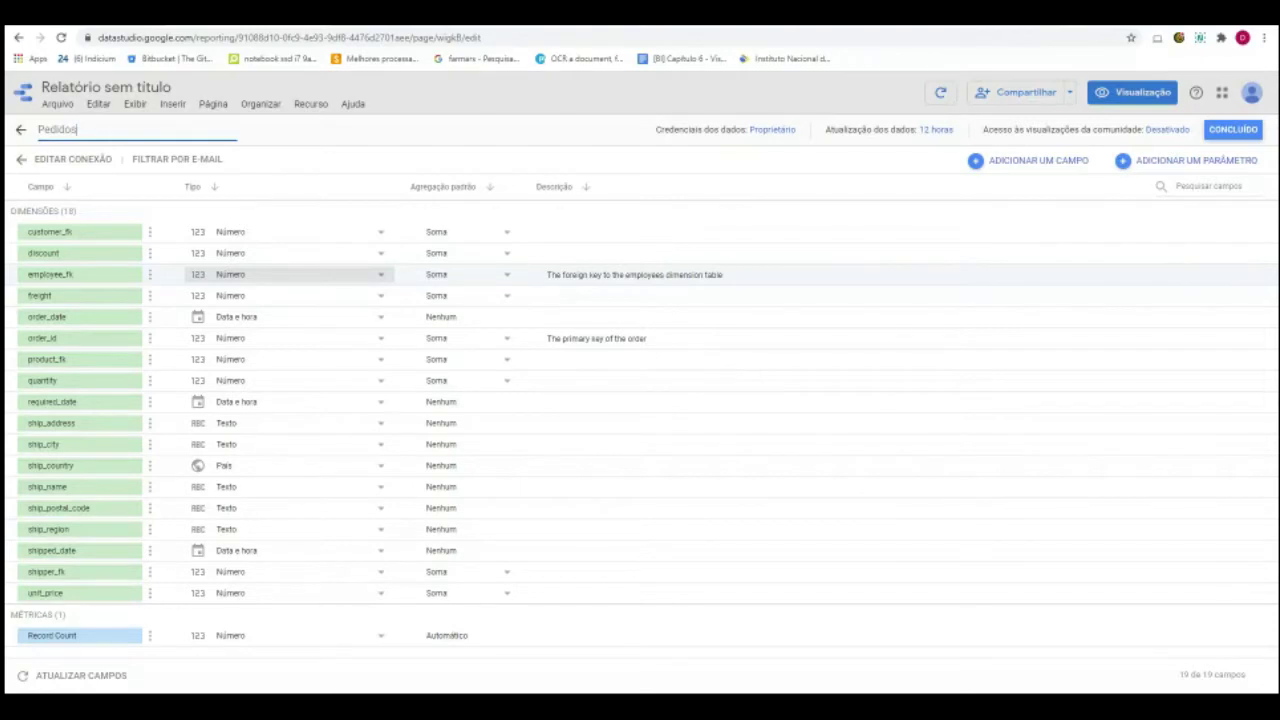
# Rename the customer_fk field to Cliente and the discount field to Desconto.
pyautogui.click(70, 232)
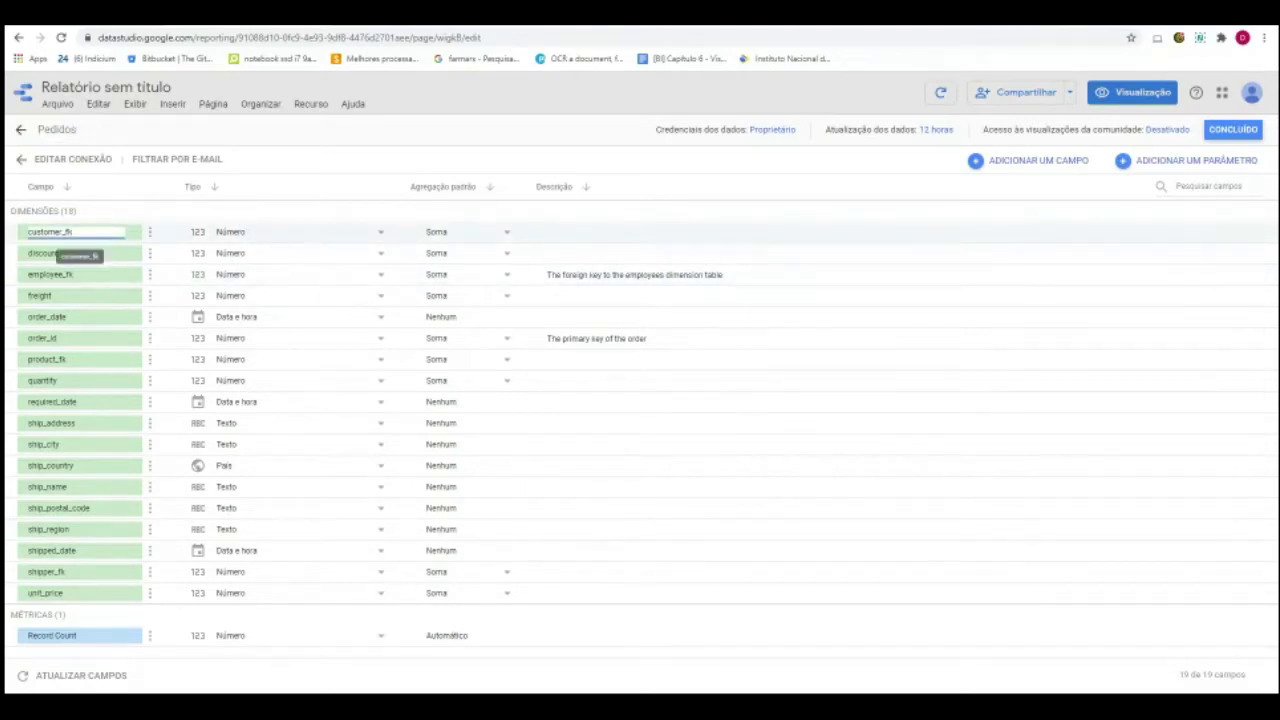
pyautogui.hotkey('ctrl', 'a')
pyautogui.write('Cliente')
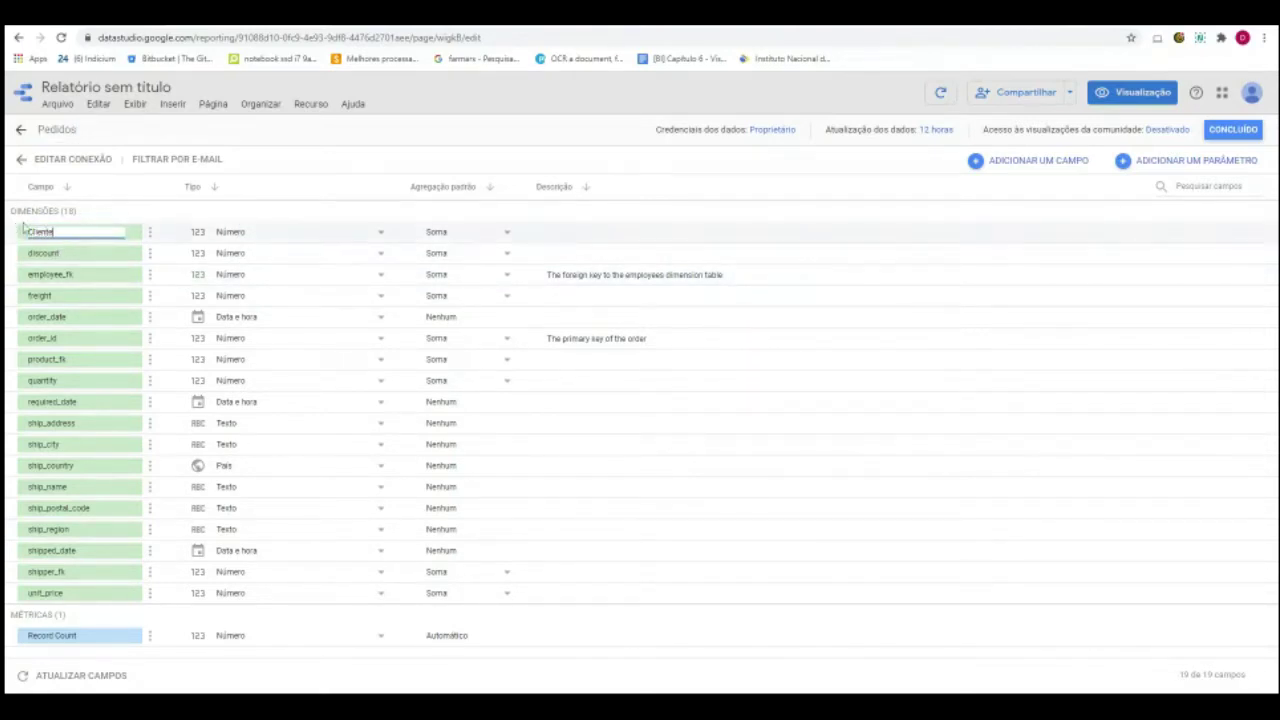
pyautogui.click(70, 254)
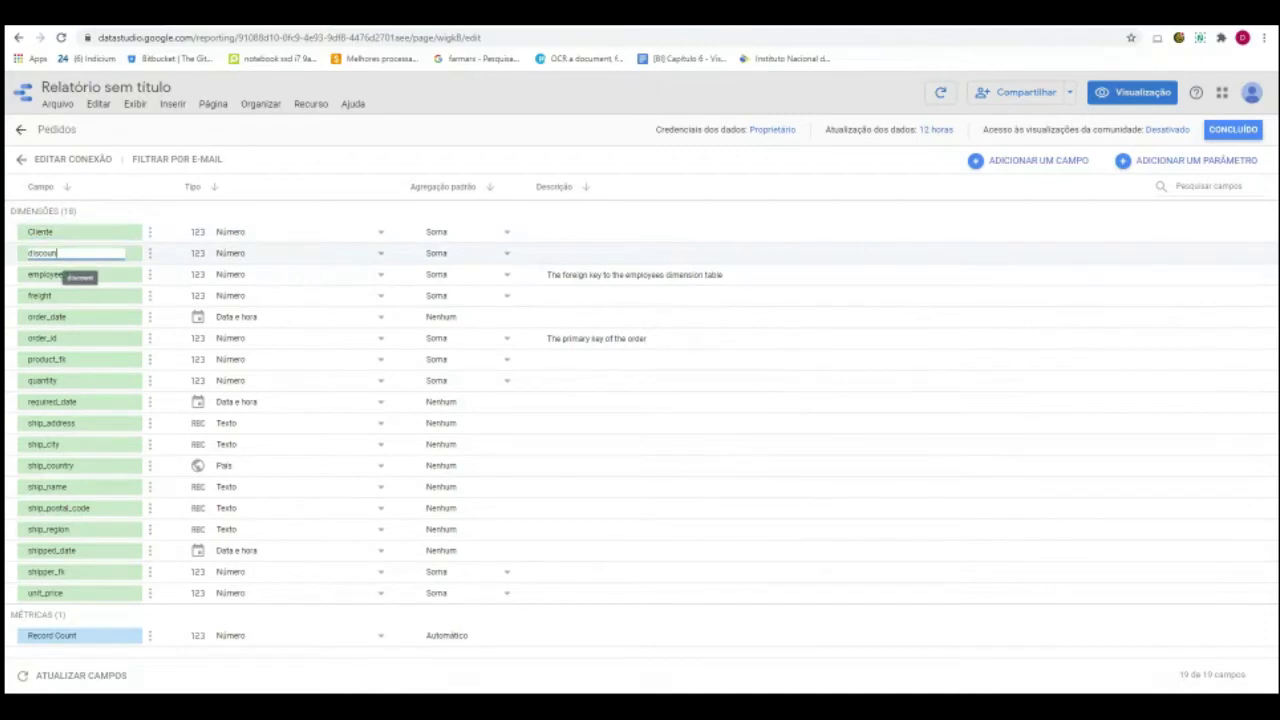
pyautogui.press('BackSpace')
pyautogui.press('BackSpace')
pyautogui.press('BackSpace')
pyautogui.press('BackSpace')
pyautogui.press('BackSpace')
pyautogui.press('BackSpace')
pyautogui.write('Desconto')
# Rename the employee_fk field to Funcionário and the freight field to Frete.
pyautogui.click(70, 274)
pyautogui.hotkey('ctrl', 'a')
pyautogui.write('Func')
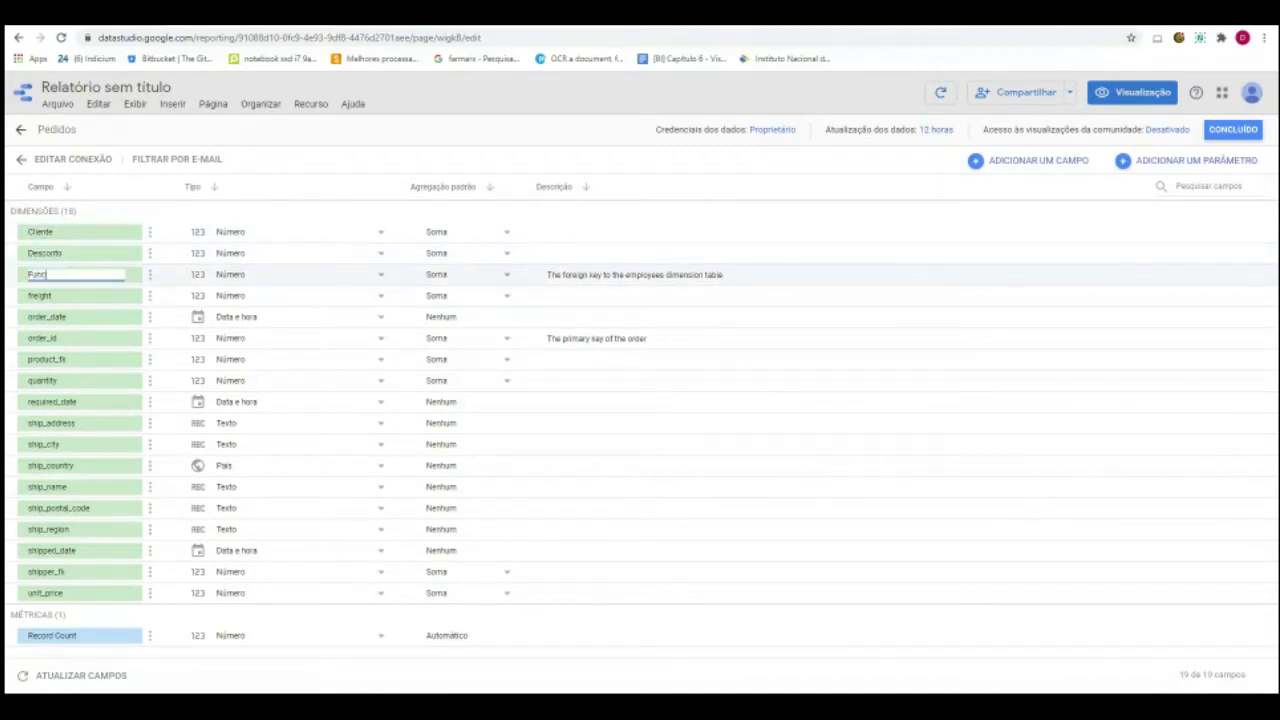
pyautogui.write('ionario')
pyautogui.click(66, 296)
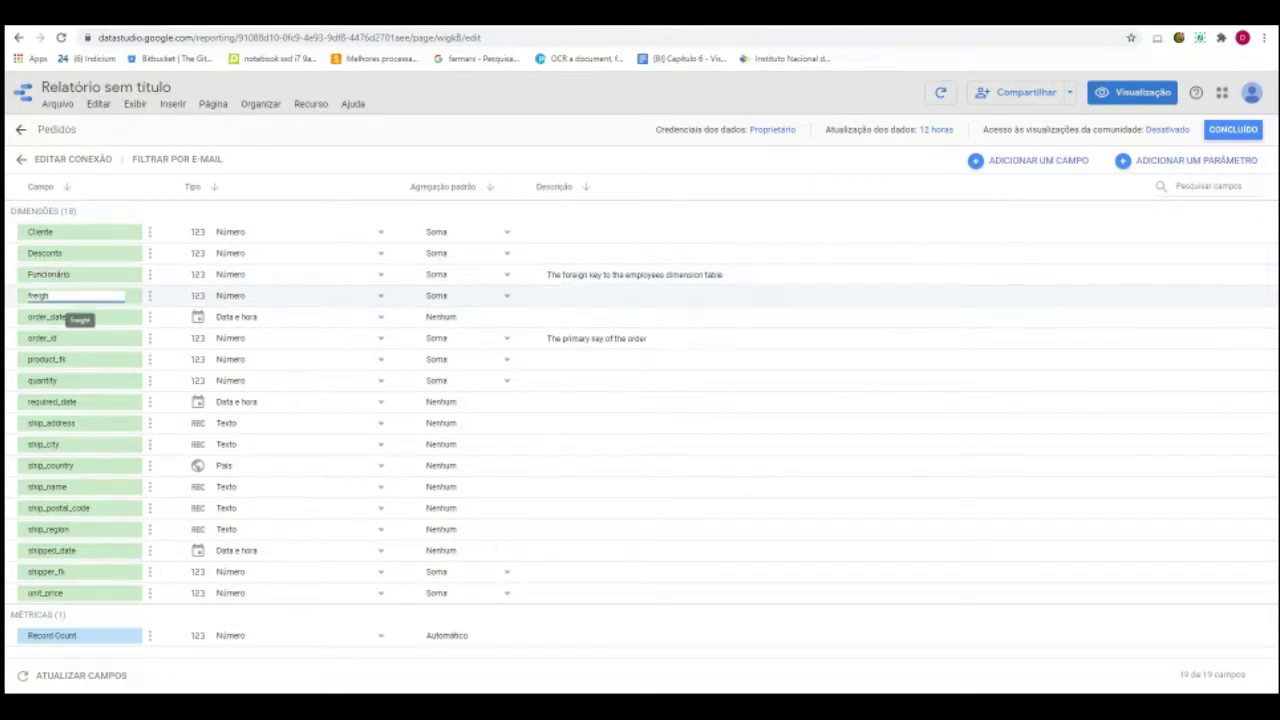
pyautogui.press('BackSpace')
pyautogui.press('BackSpace')
pyautogui.press('BackSpace')
pyautogui.press('BackSpace')
pyautogui.press('BackSpace')
pyautogui.press('BackSpace')
pyautogui.press('BackSpace')
pyautogui.write('Frete')
pyautogui.press('Return')
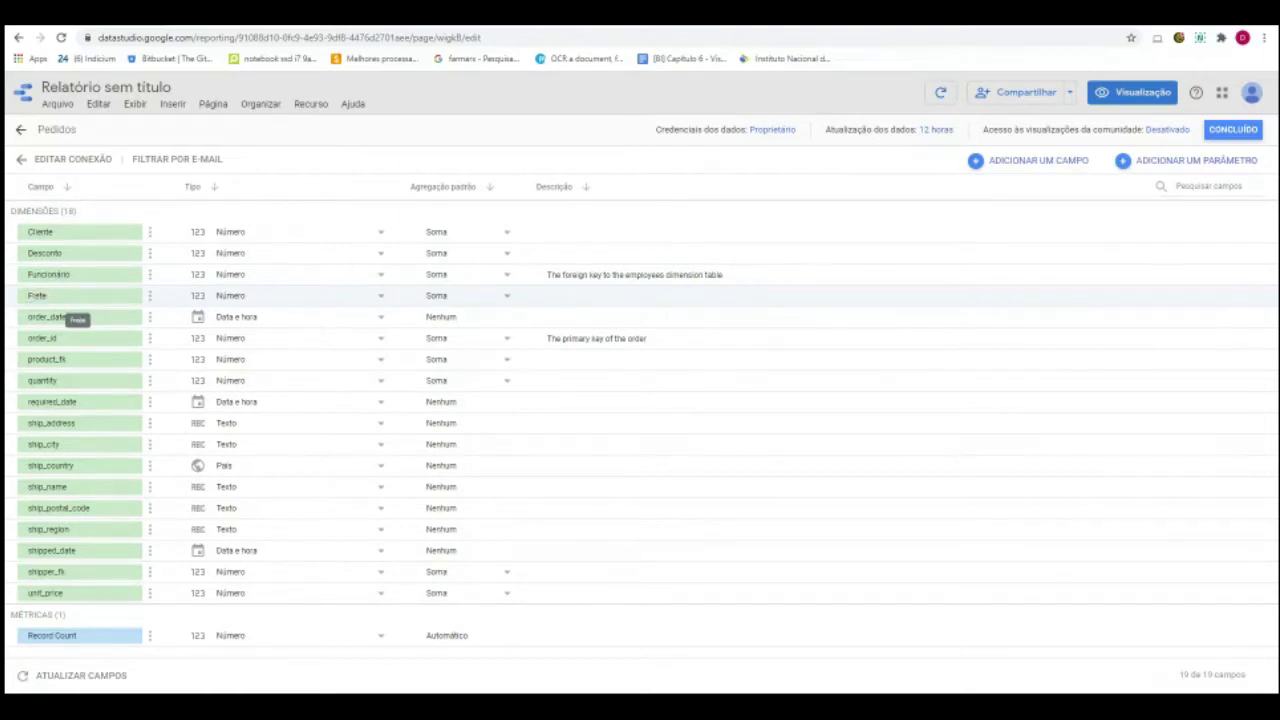
# Rename the order_date field to Data do Pedido.
pyautogui.click(50, 316)
pyautogui.press('BackSpace')
pyautogui.press('BackSpace')
pyautogui.press('BackSpace')
pyautogui.press('BackSpace')
pyautogui.press('BackSpace')
pyautogui.press('BackSpace')
pyautogui.press('BackSpace')
pyautogui.press('BackSpace')
pyautogui.write('Data do Pedido')
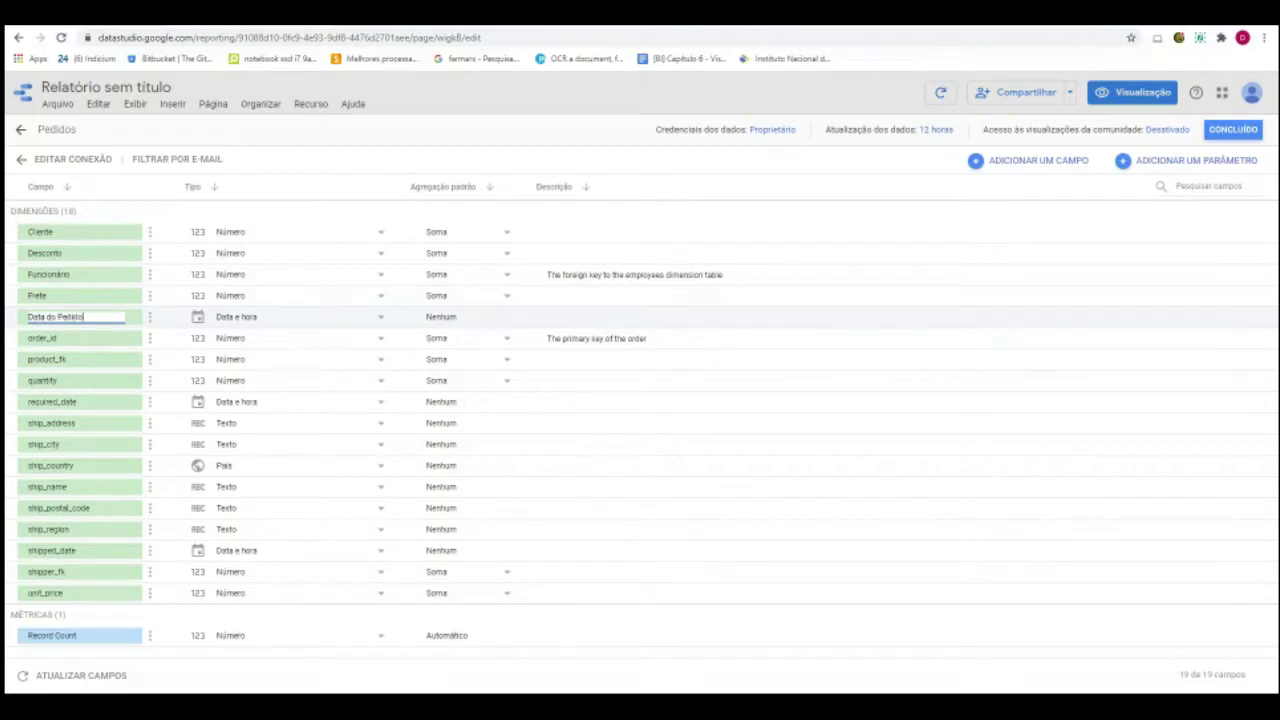
# Rename the order_id field to ID do Pedido.
pyautogui.click(55, 338)
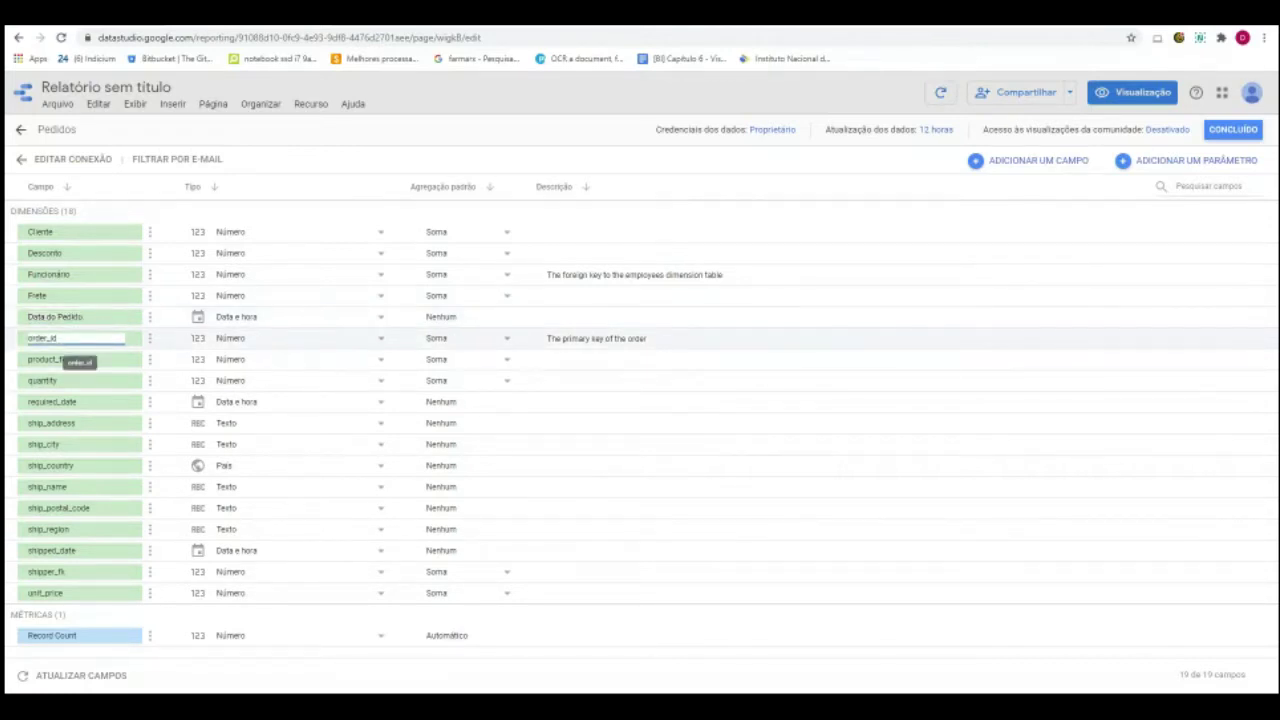
pyautogui.press('BackSpace')
pyautogui.press('BackSpace')
pyautogui.press('BackSpace')
pyautogui.press('BackSpace')
pyautogui.press('BackSpace')
pyautogui.press('BackSpace')
pyautogui.write('ID do Pedido')
pyautogui.press('Return')
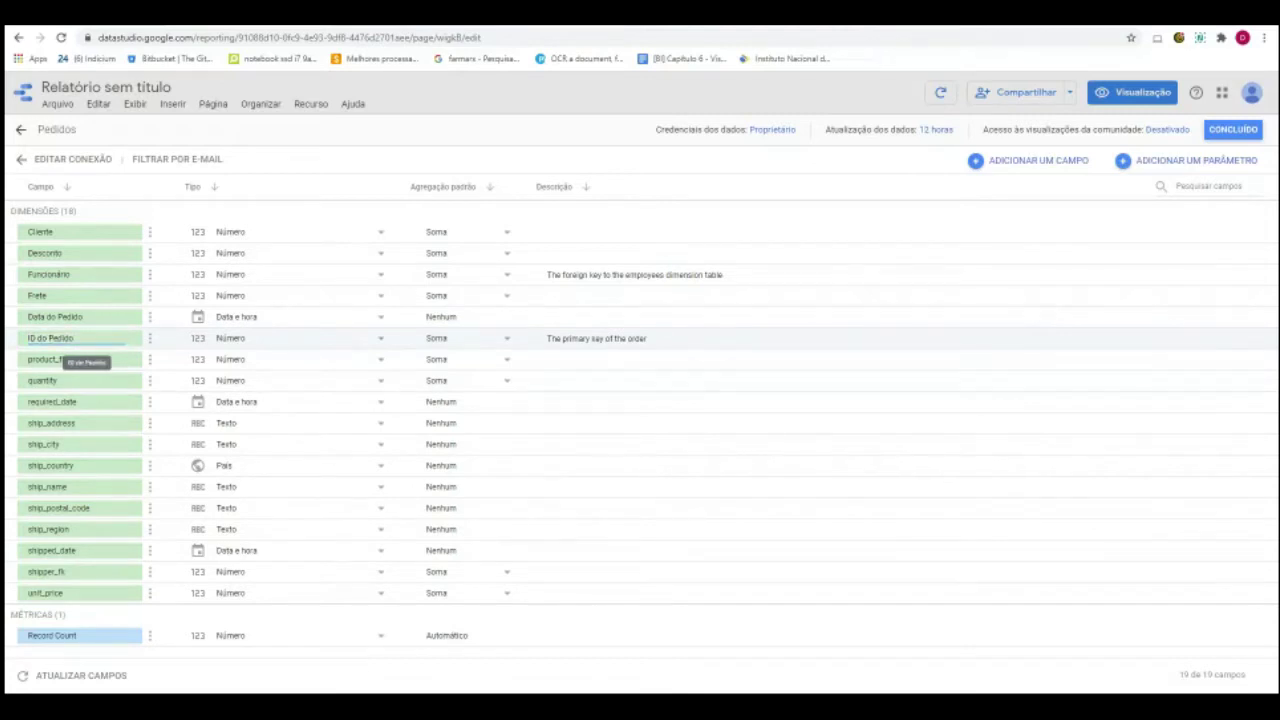
# Rename the product_fk field to Produto and the quantity field to Quantidade.
pyautogui.click(48, 359)
pyautogui.hotkey('ctrl', 'a')
pyautogui.write('Prod')
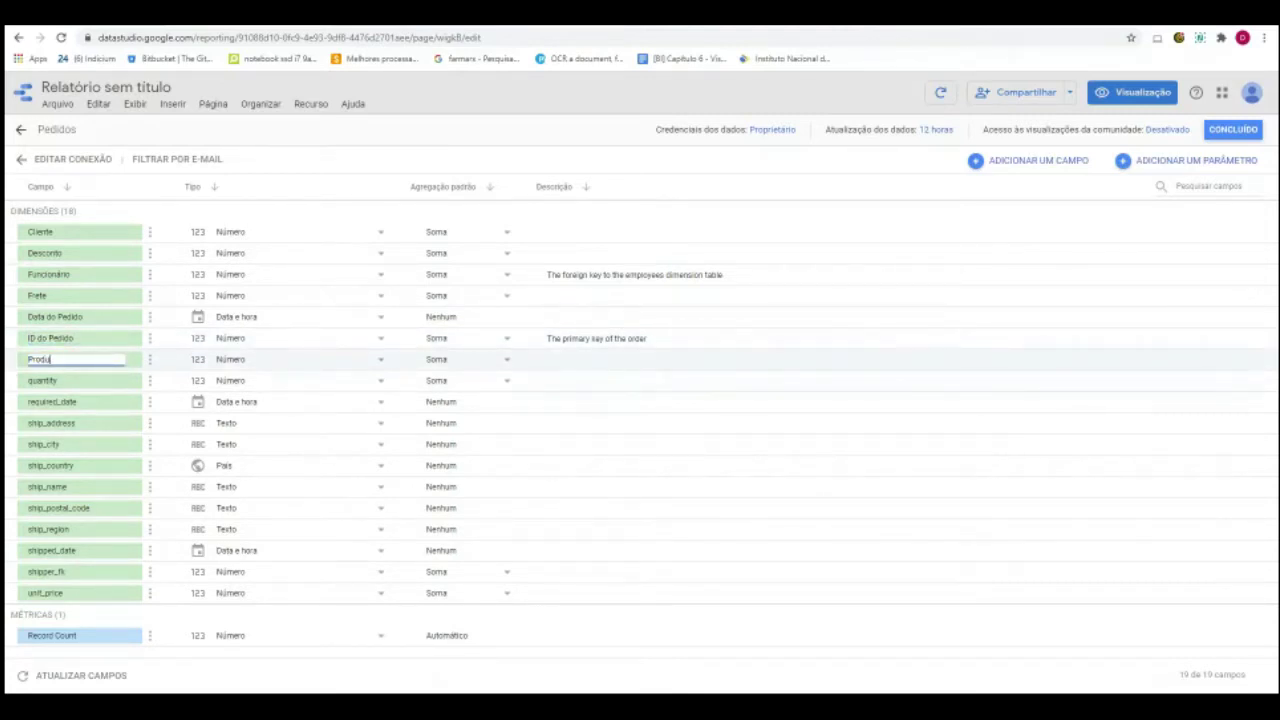
pyautogui.write('uto')
pyautogui.click(62, 379)
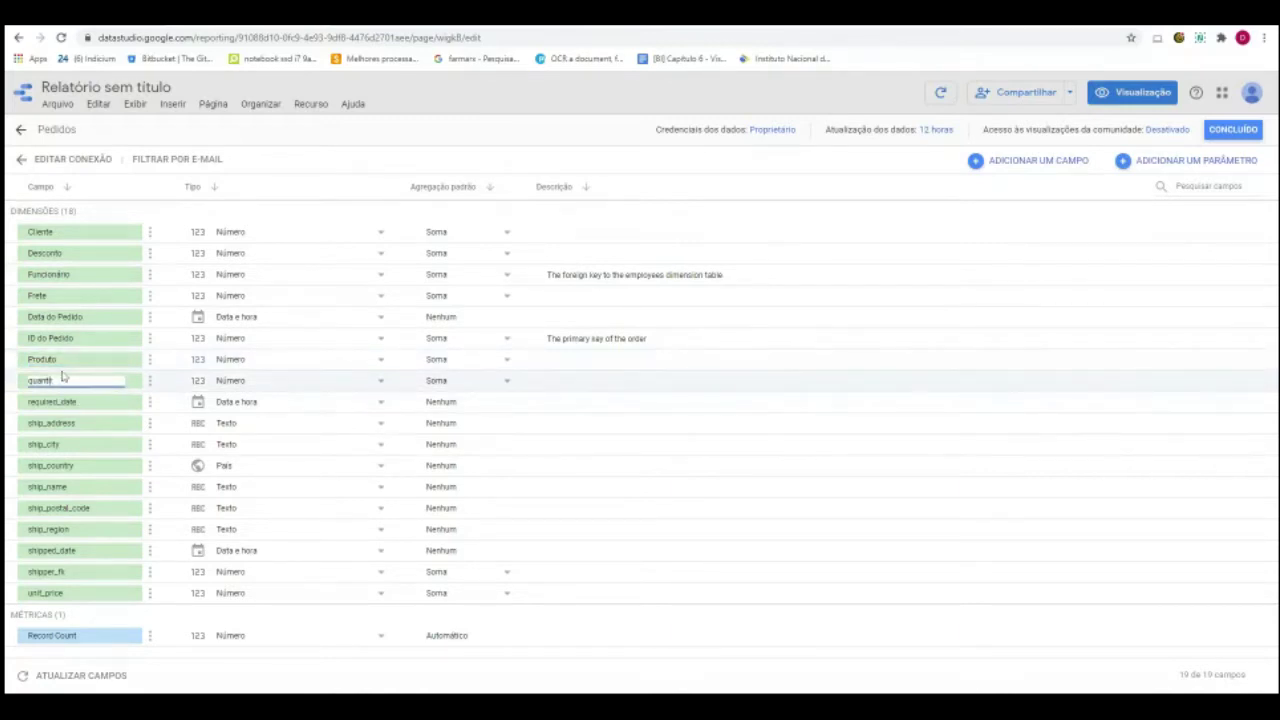
pyautogui.hotkey('ctrl', 'a')
pyautogui.write('Quantidade')
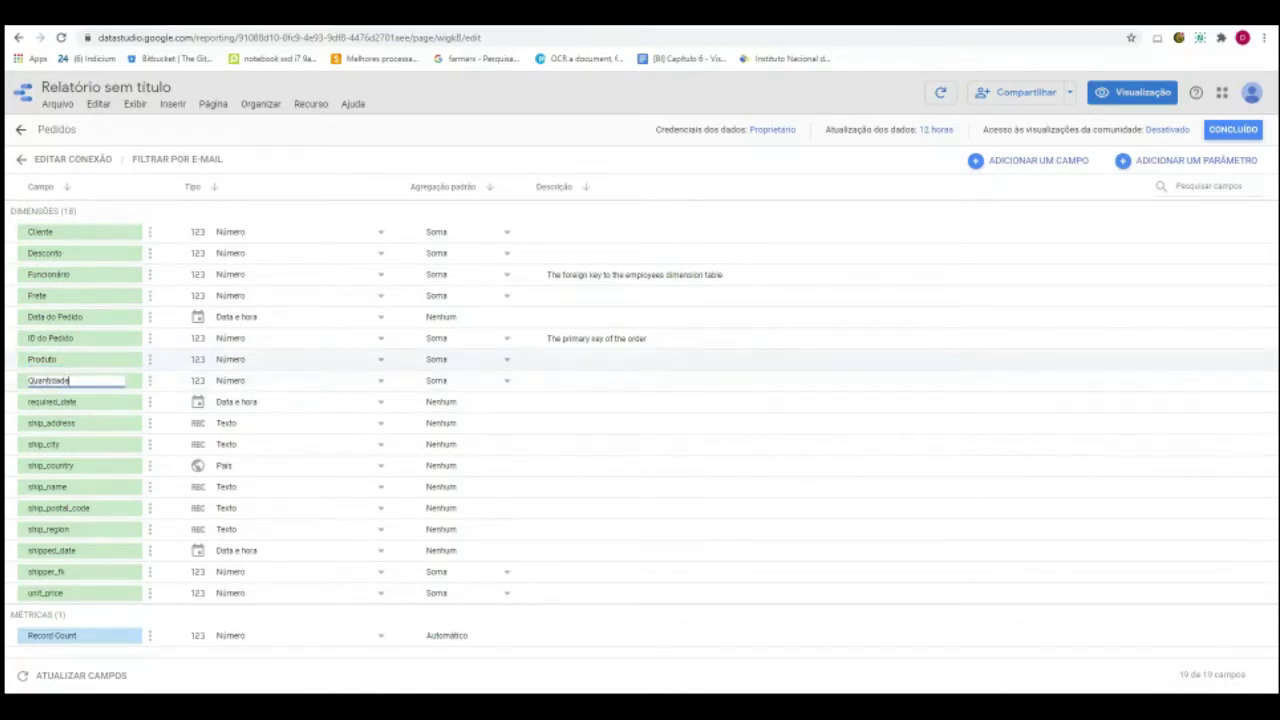
# Rename the required_date field to Data Prevista and the ship_address field to End Entrega.
pyautogui.click(52, 401)
pyautogui.write('Data Prevista')
pyautogui.click(60, 423)
pyautogui.press('BackSpace')
pyautogui.write('End Entrega')
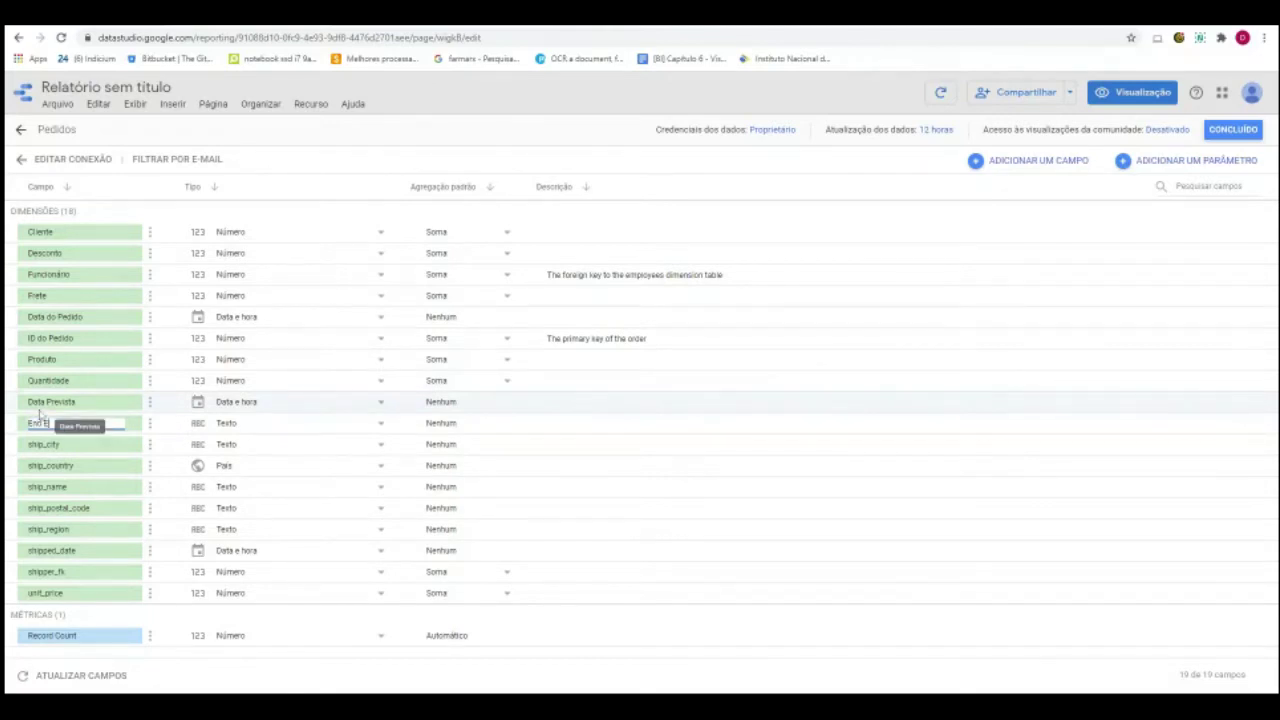
# Rename the ship_city field to Cidade Entrega and the ship_country field to País Entrega.
pyautogui.click(60, 448)
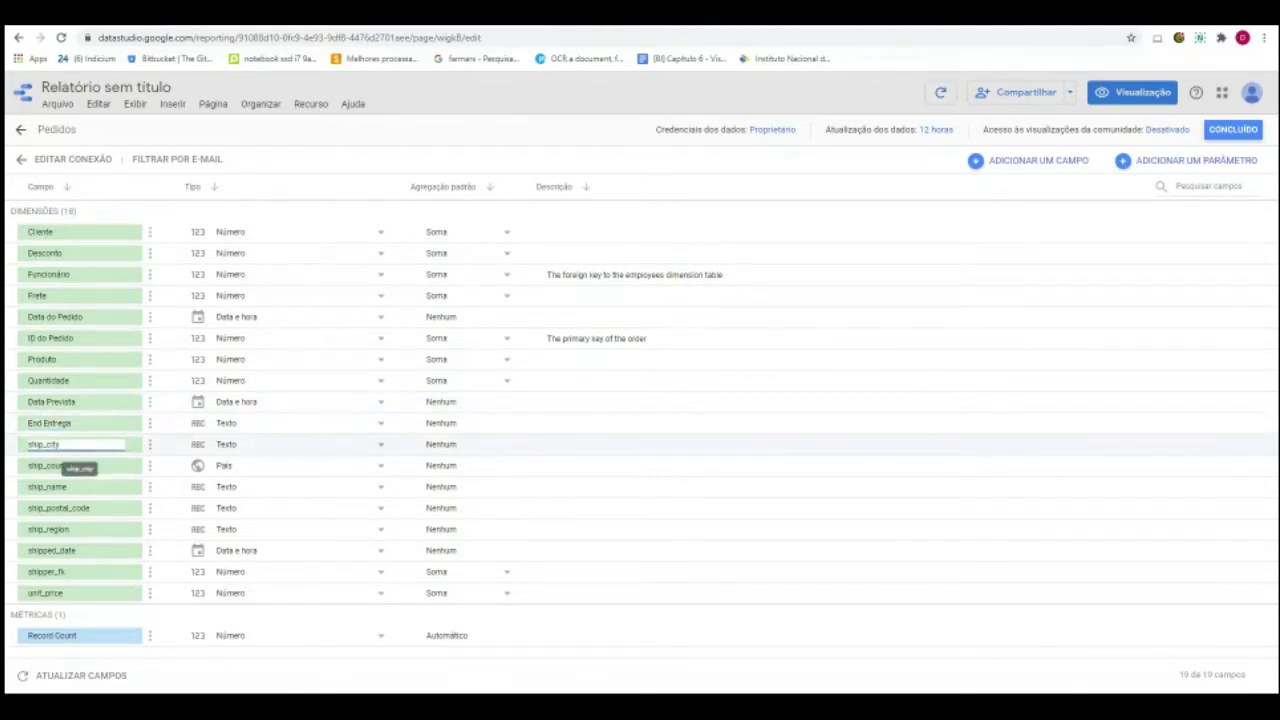
pyautogui.doubleClick(57, 446)
pyautogui.press('BackSpace')
pyautogui.write('Cidade Entrega')
pyautogui.click(55, 465)
pyautogui.doubleClick(50, 465)
pyautogui.write('País')
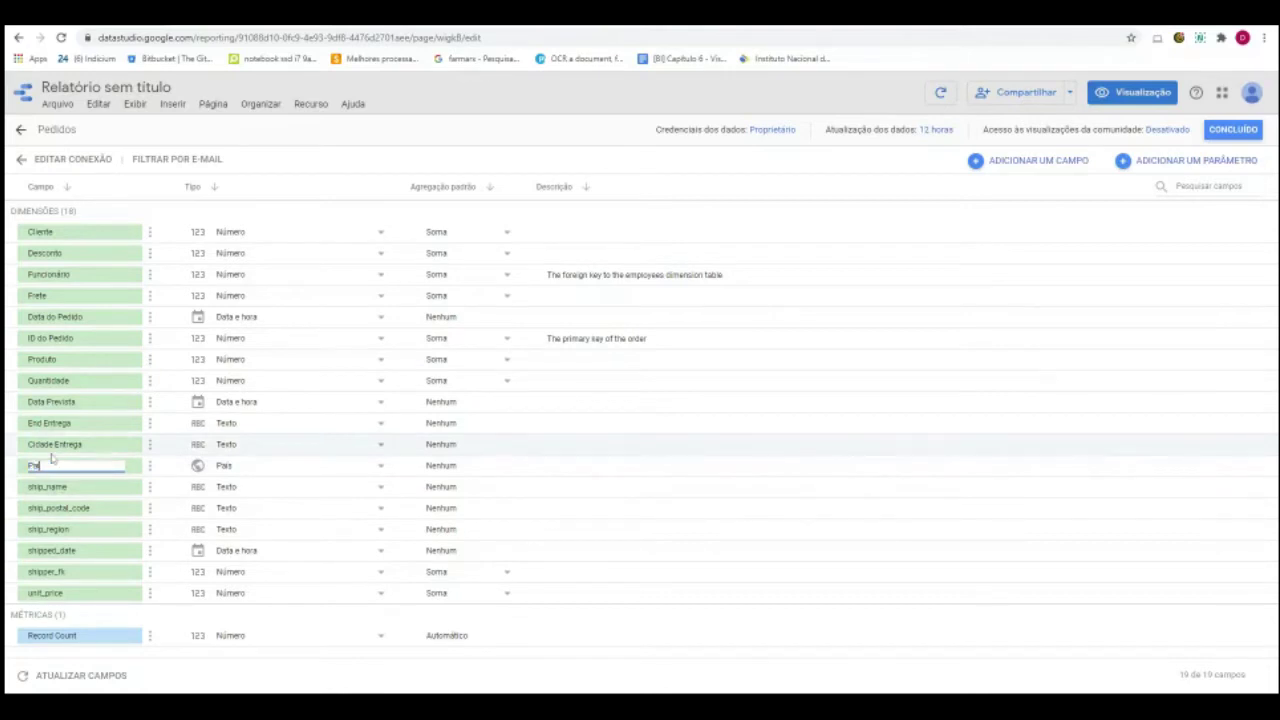
pyautogui.write(' Entrega')
pyautogui.press('Return')
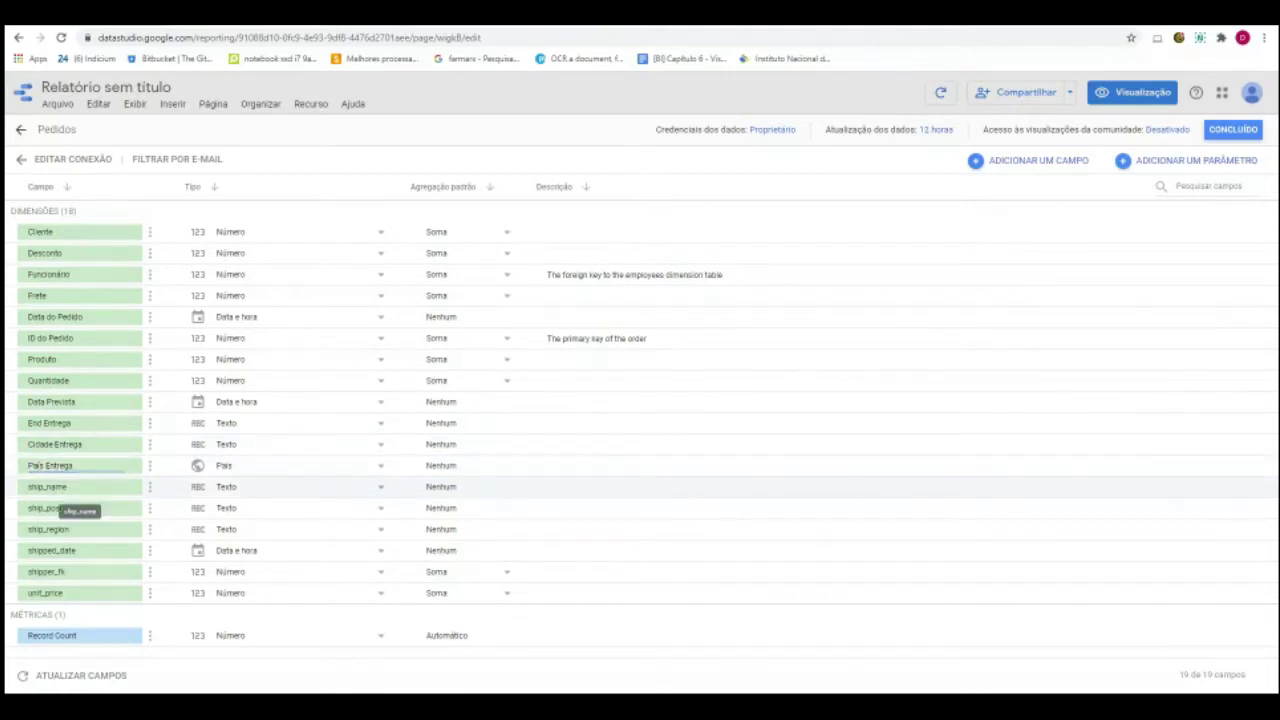
# Rename the ship_name field to Nome Entrega and the ship_postal_code field to CEP Entrega.
pyautogui.doubleClick(50, 487)
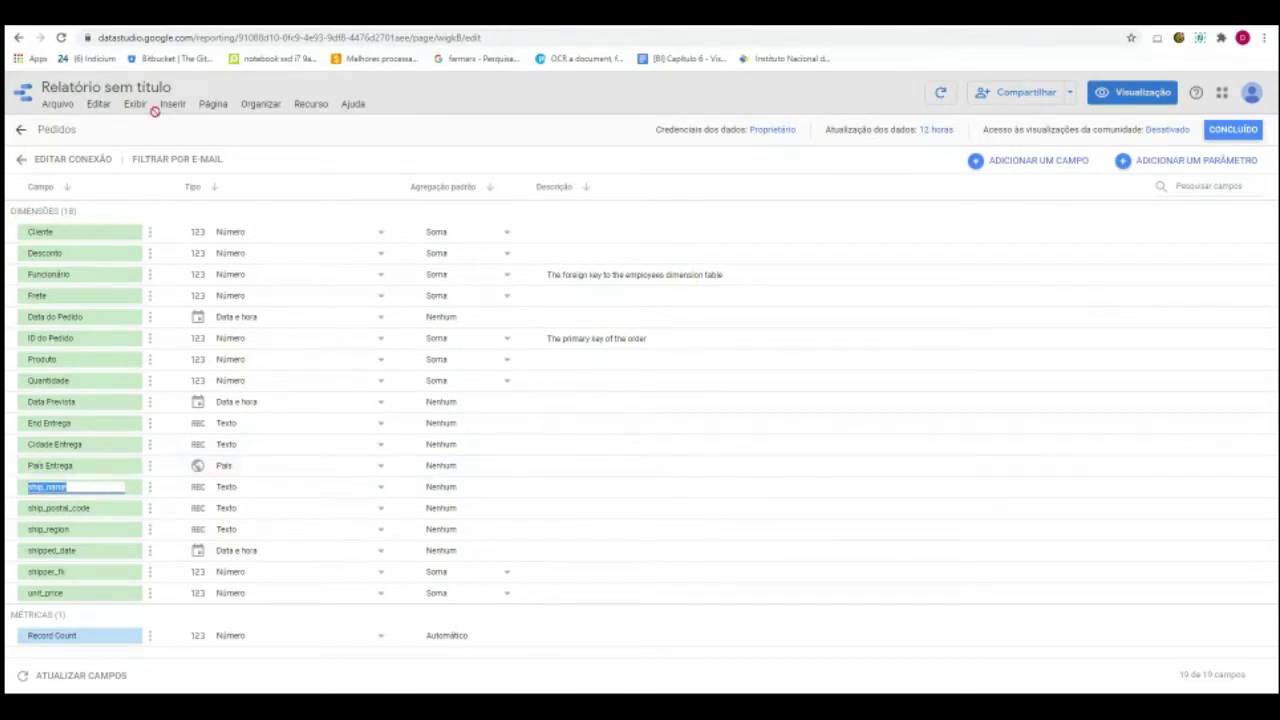
pyautogui.write('Nome')
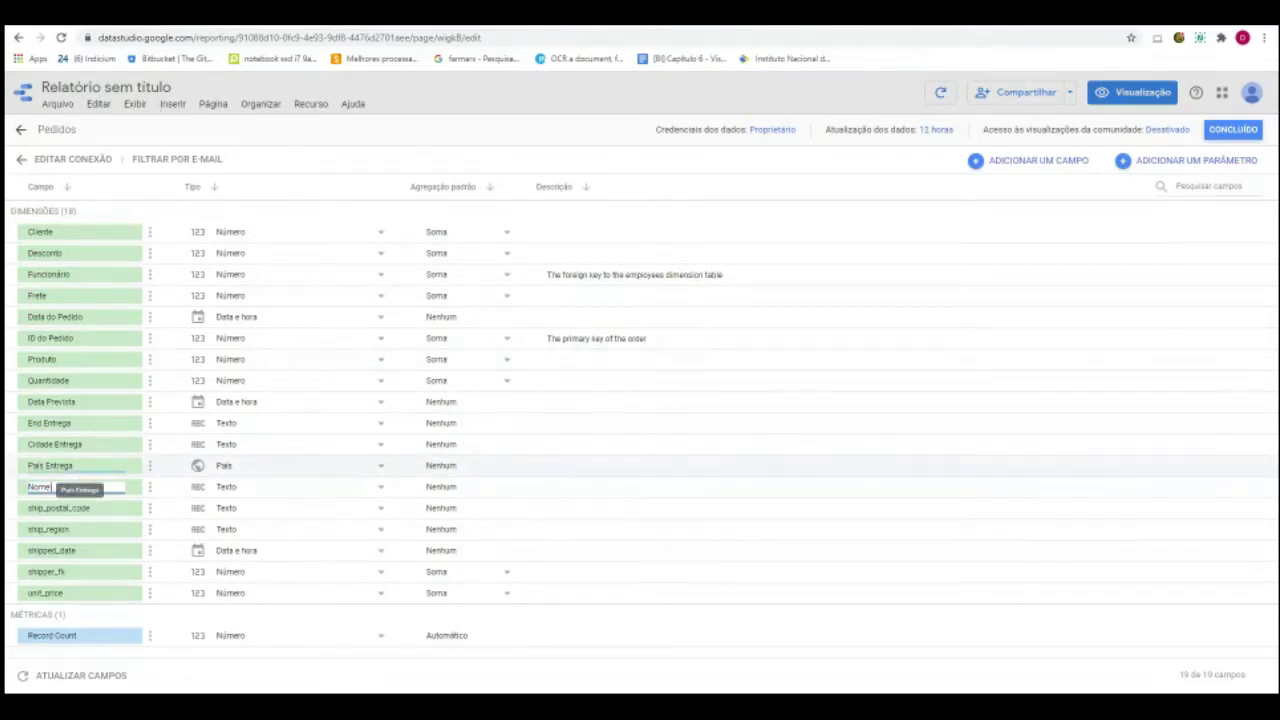
pyautogui.write(' Entrega')
pyautogui.doubleClick(60, 508)
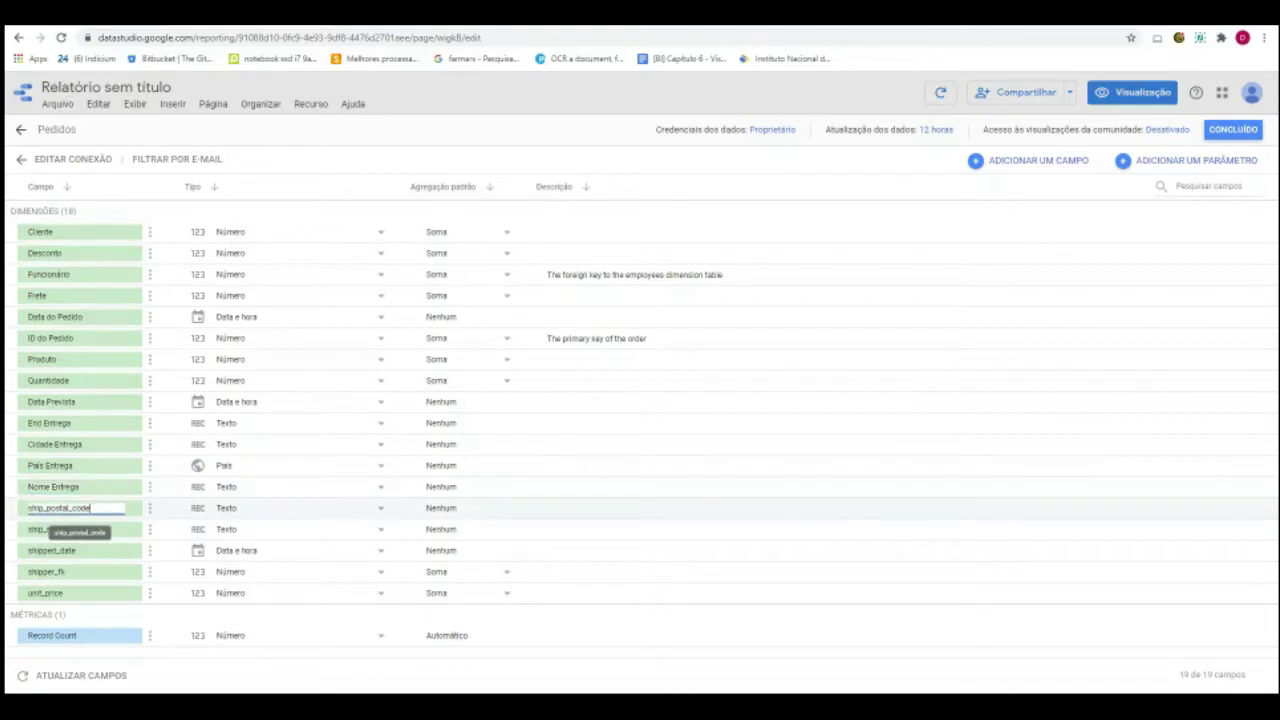
pyautogui.press('BackSpace')
pyautogui.press('BackSpace')
pyautogui.press('BackSpace')
pyautogui.press('BackSpace')
pyautogui.press('BackSpace')
pyautogui.press('BackSpace')
pyautogui.press('BackSpace')
pyautogui.press('BackSpace')
pyautogui.press('BackSpace')
pyautogui.press('BackSpace')
pyautogui.press('BackSpace')
pyautogui.press('BackSpace')
pyautogui.press('BackSpace')
pyautogui.press('BackSpace')
pyautogui.press('BackSpace')
pyautogui.press('BackSpace')
pyautogui.write('CEP Entrega')
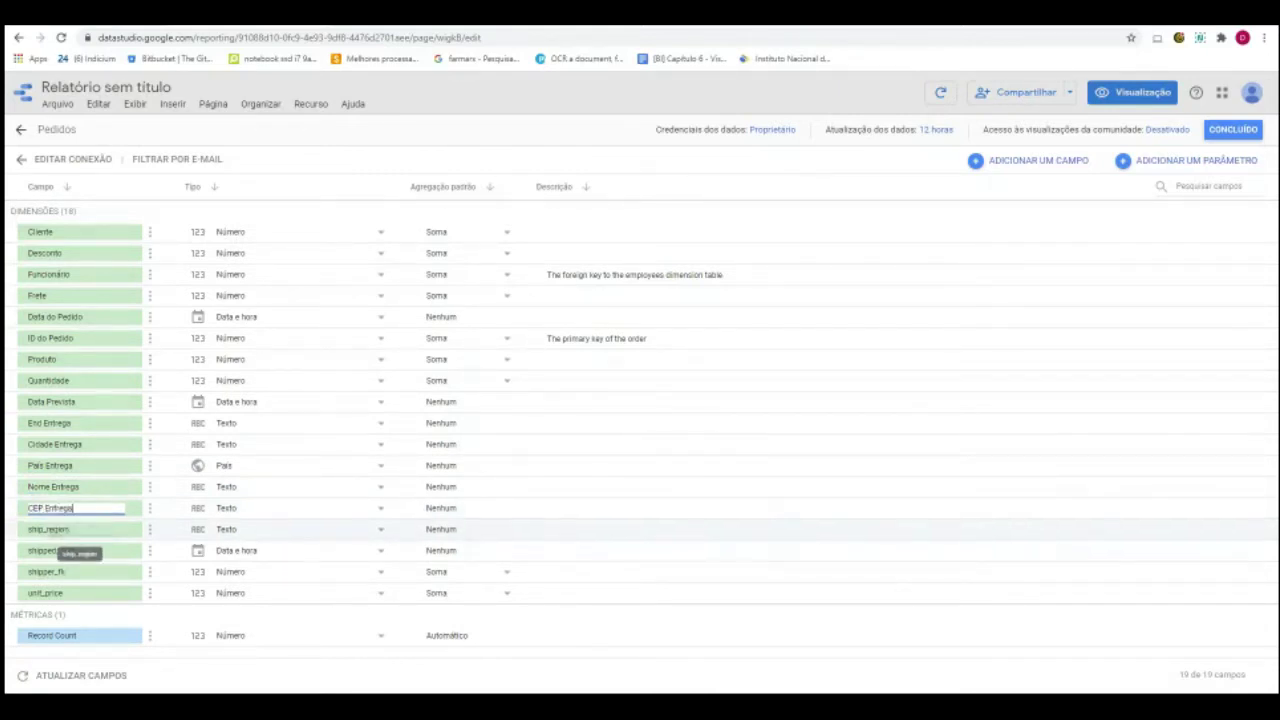
# Rename the ship_region field to Região Entrega and the shipped_date field to Data Envio.
pyautogui.doubleClick(60, 529)
pyautogui.write('E')
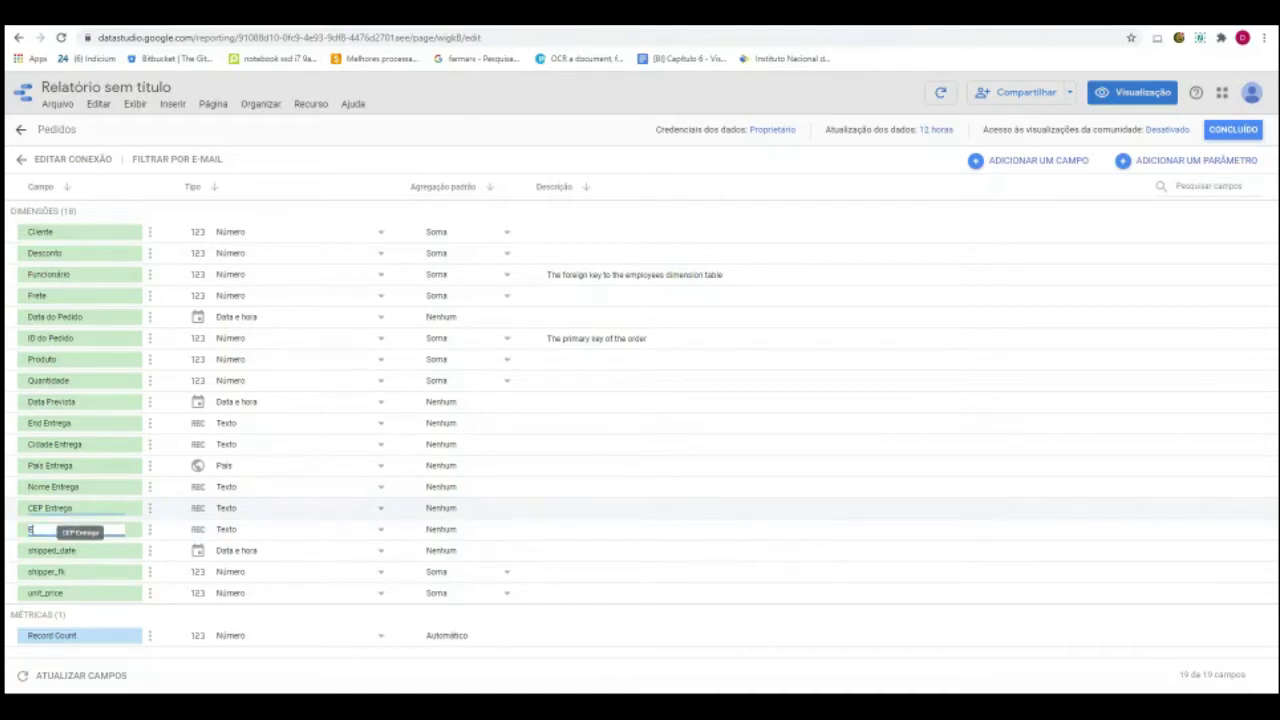
pyautogui.write('egião Entrega')
pyautogui.doubleClick(60, 550)
pyautogui.write('Data E')
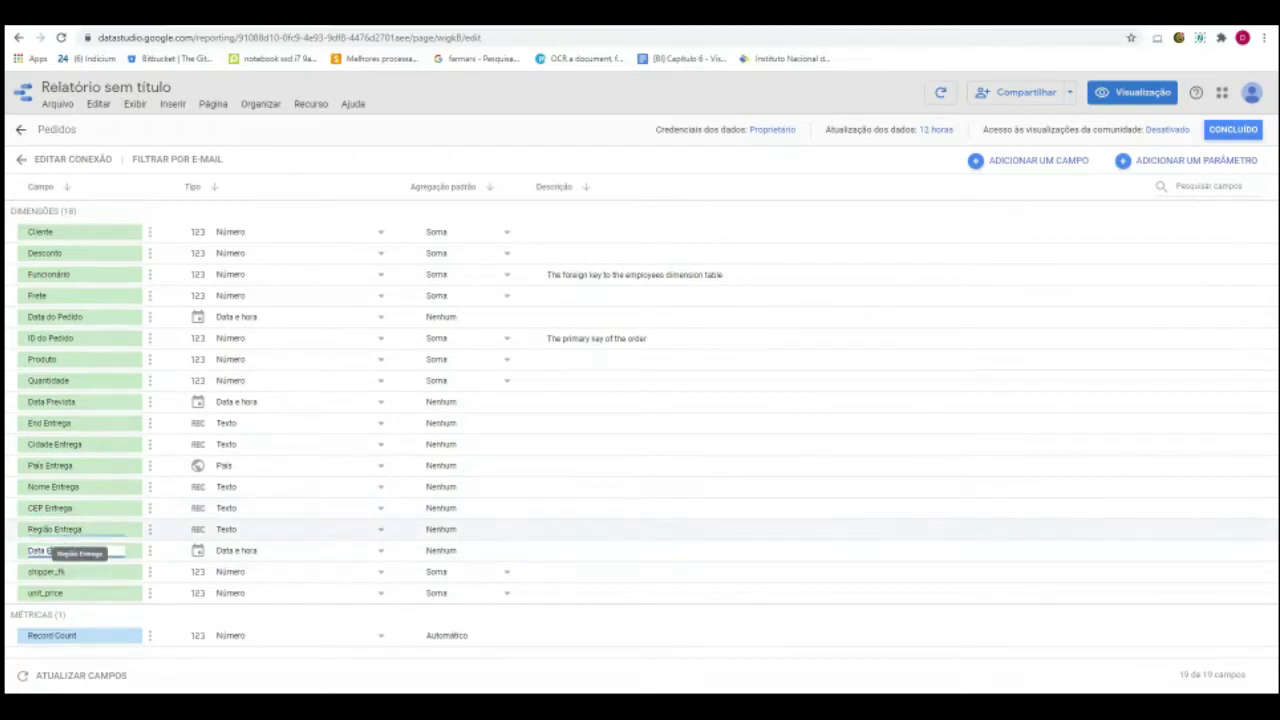
pyautogui.write('nvio')
# Rename the shipper_fk field to Transportadora and the unit_price field to Preço.
pyautogui.doubleClick(57, 571)
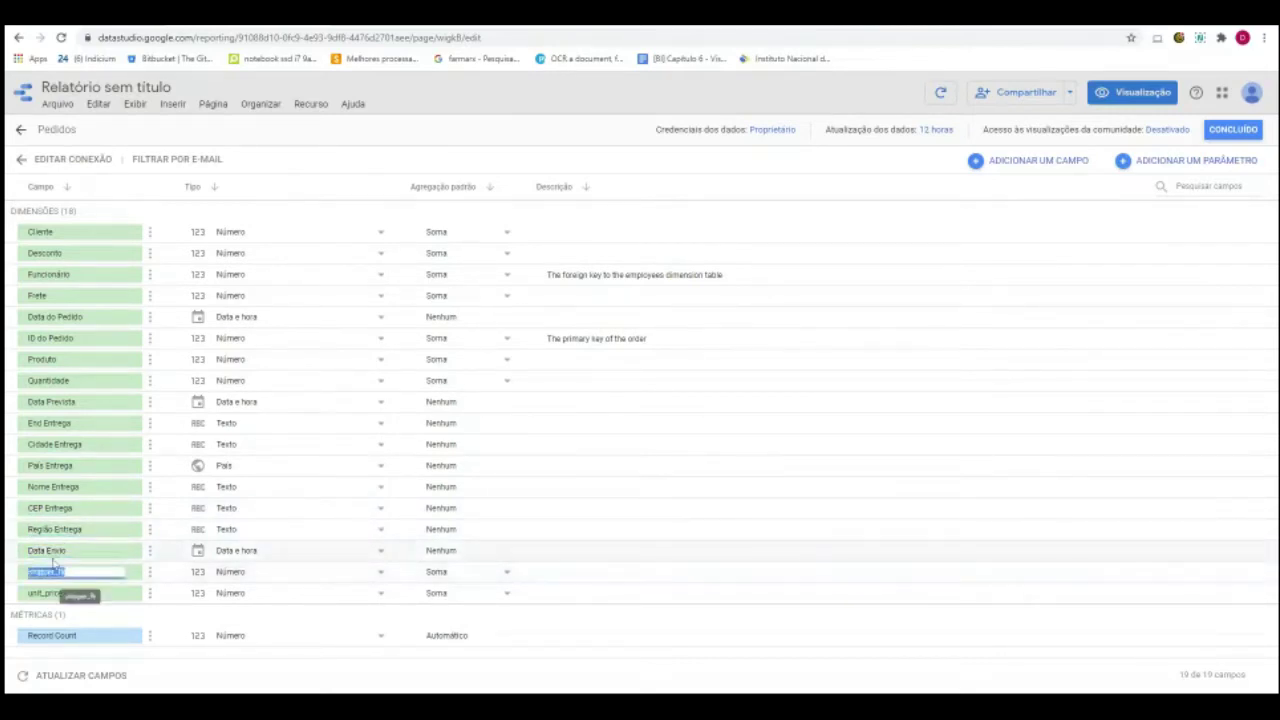
pyautogui.write('Fo')
pyautogui.write('ran')
pyautogui.write('sportadora')
pyautogui.press('Tab')
pyautogui.write('Preço')
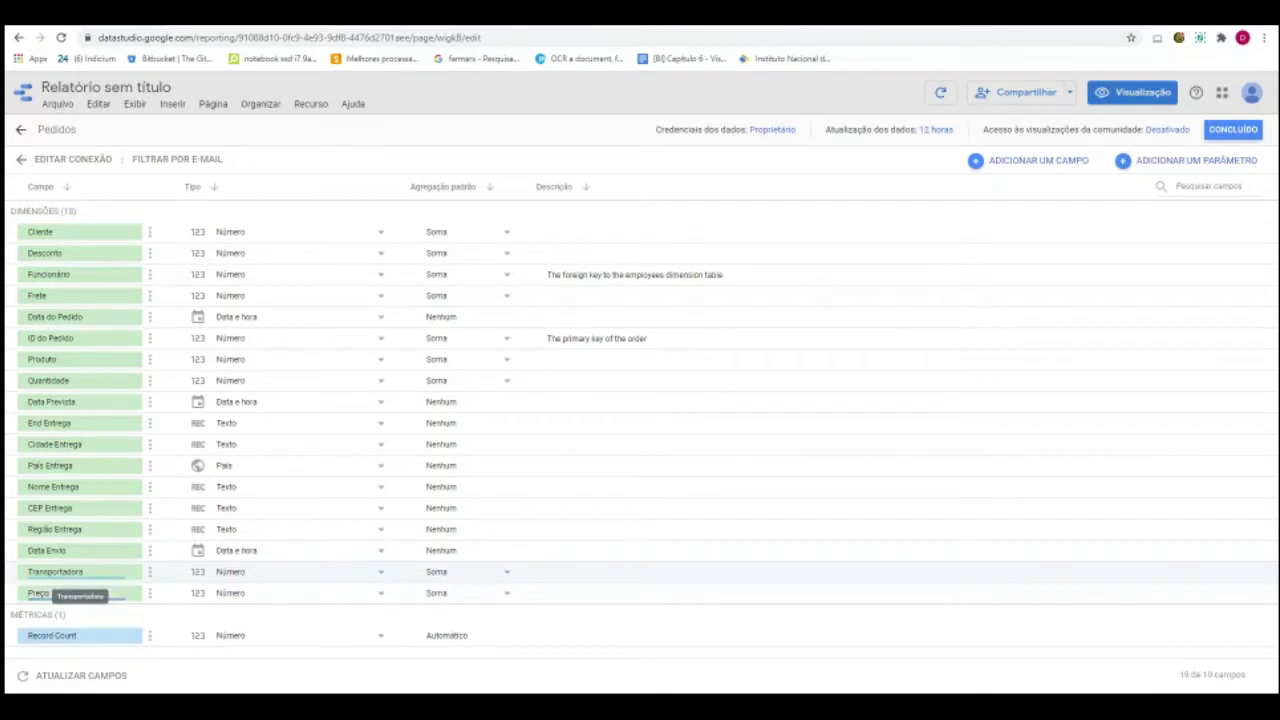
pyautogui.press('Return')
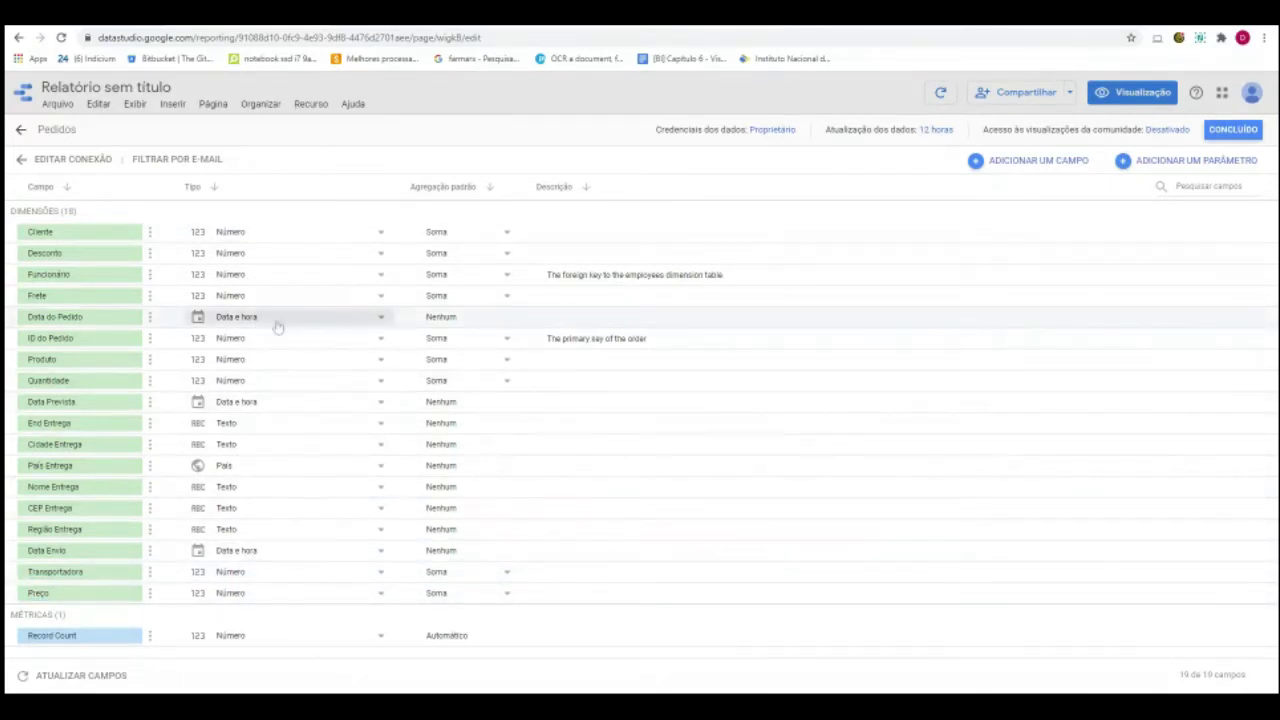
# Change the data type of the Frete and Preço fields to currency in BRL - Real brasileiro (R$).
pyautogui.click(62, 297)
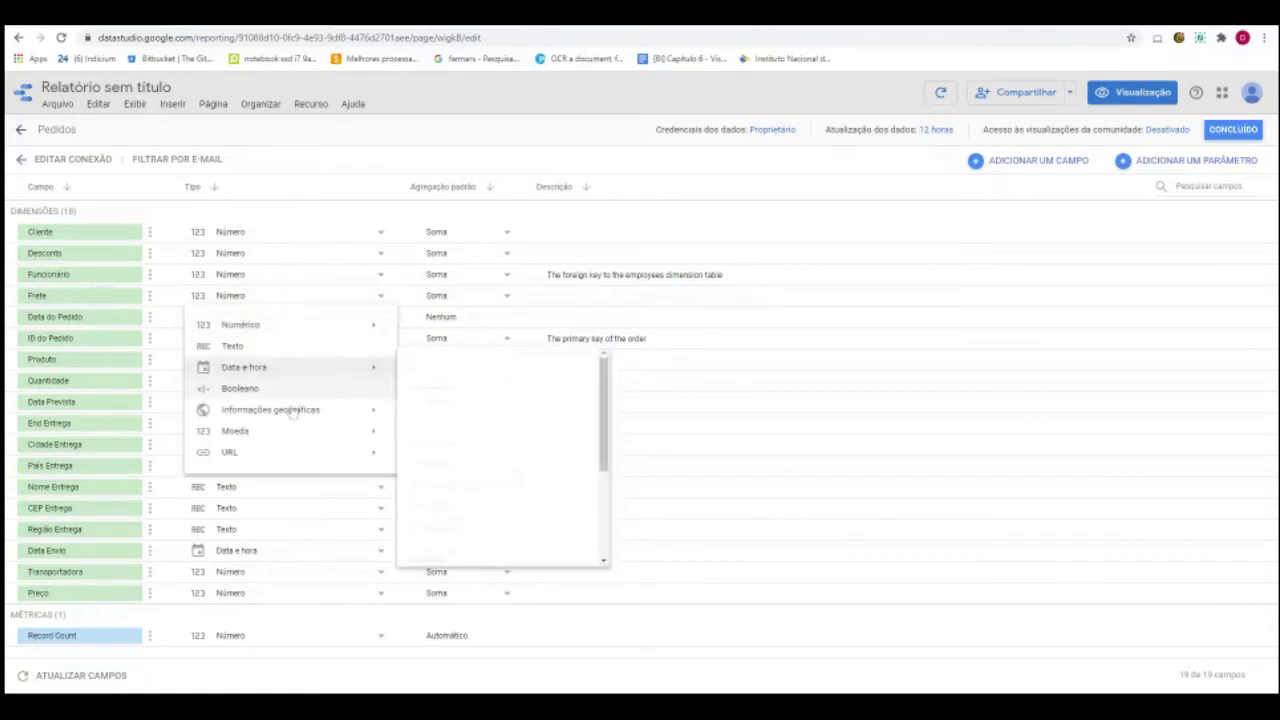
pyautogui.moveTo(309, 434)
pyautogui.click(438, 431)
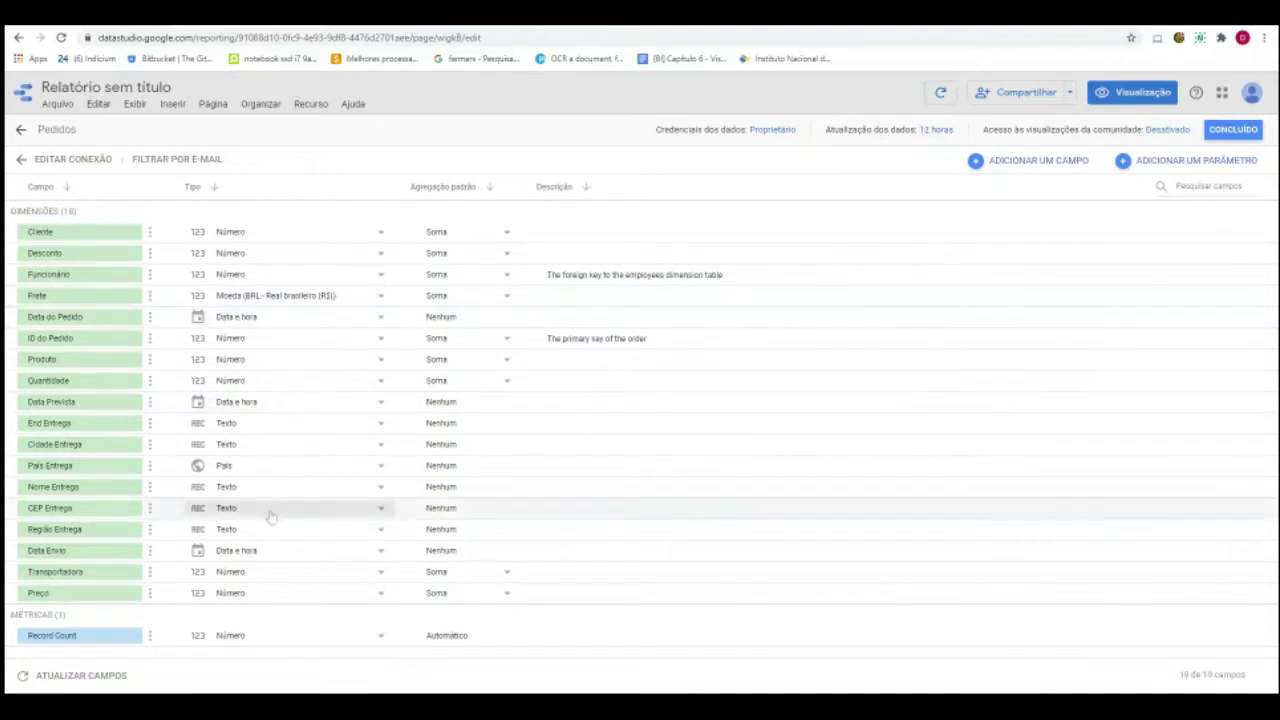
pyautogui.click(243, 592)
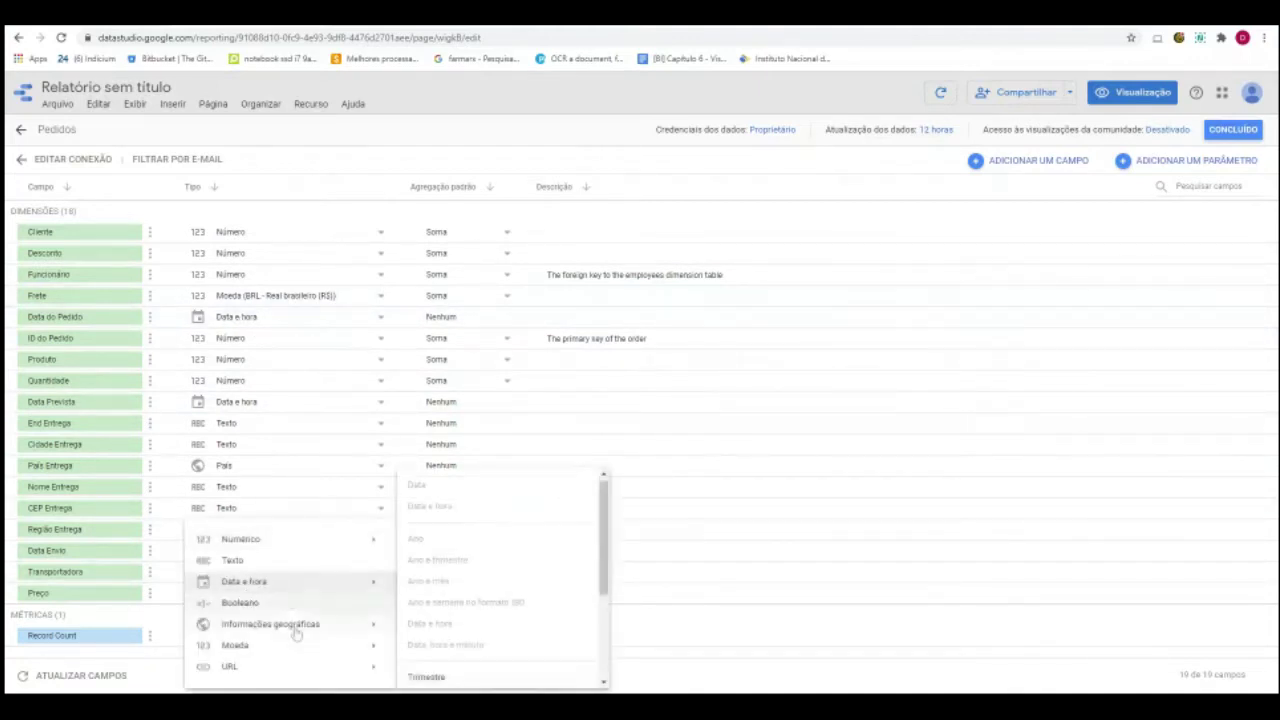
pyautogui.moveTo(302, 645)
pyautogui.click(450, 486)
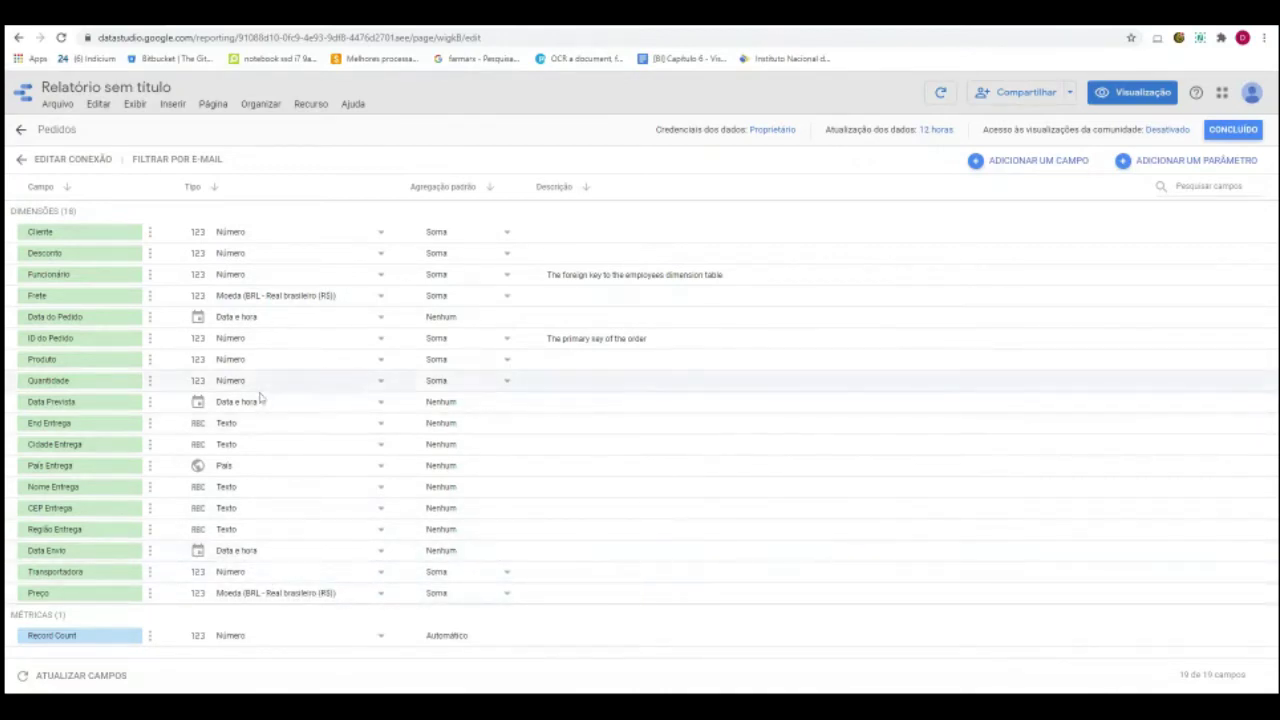
# Change the data type of the Desconto field to currency in BRL - Real brasileiro (R$).
pyautogui.click(292, 274)
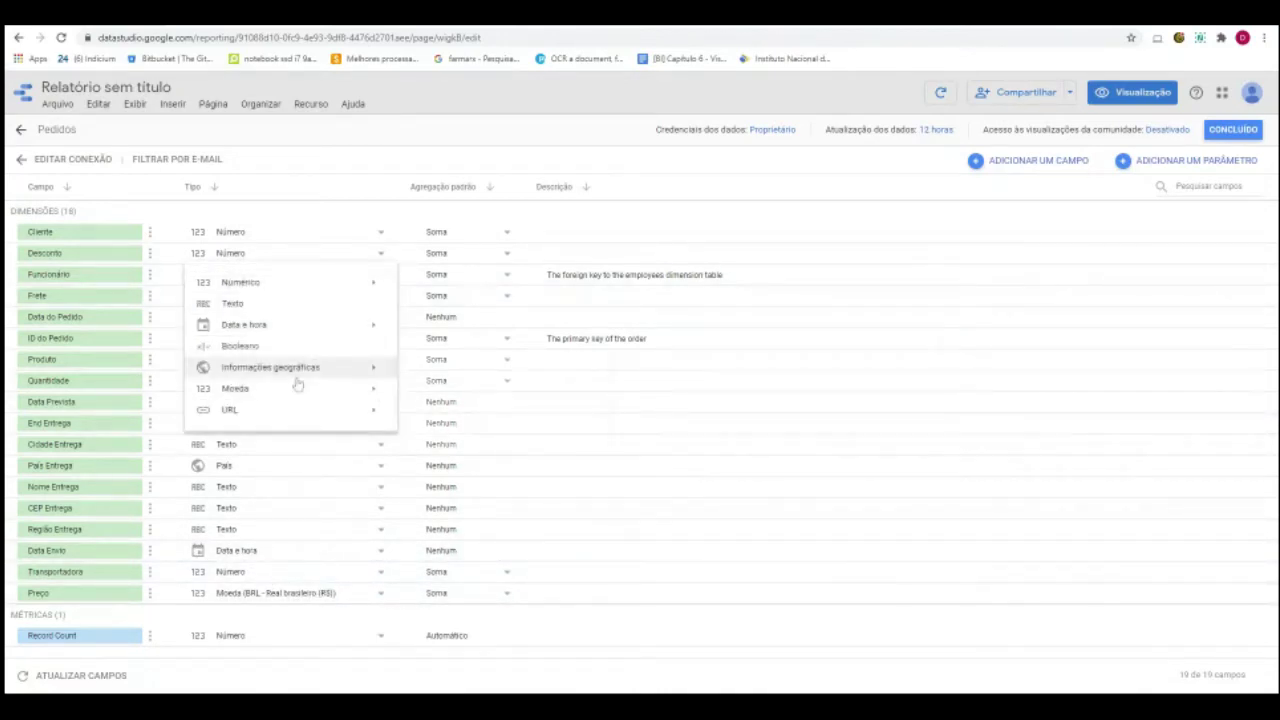
pyautogui.moveTo(347, 389)
pyautogui.click(436, 388)
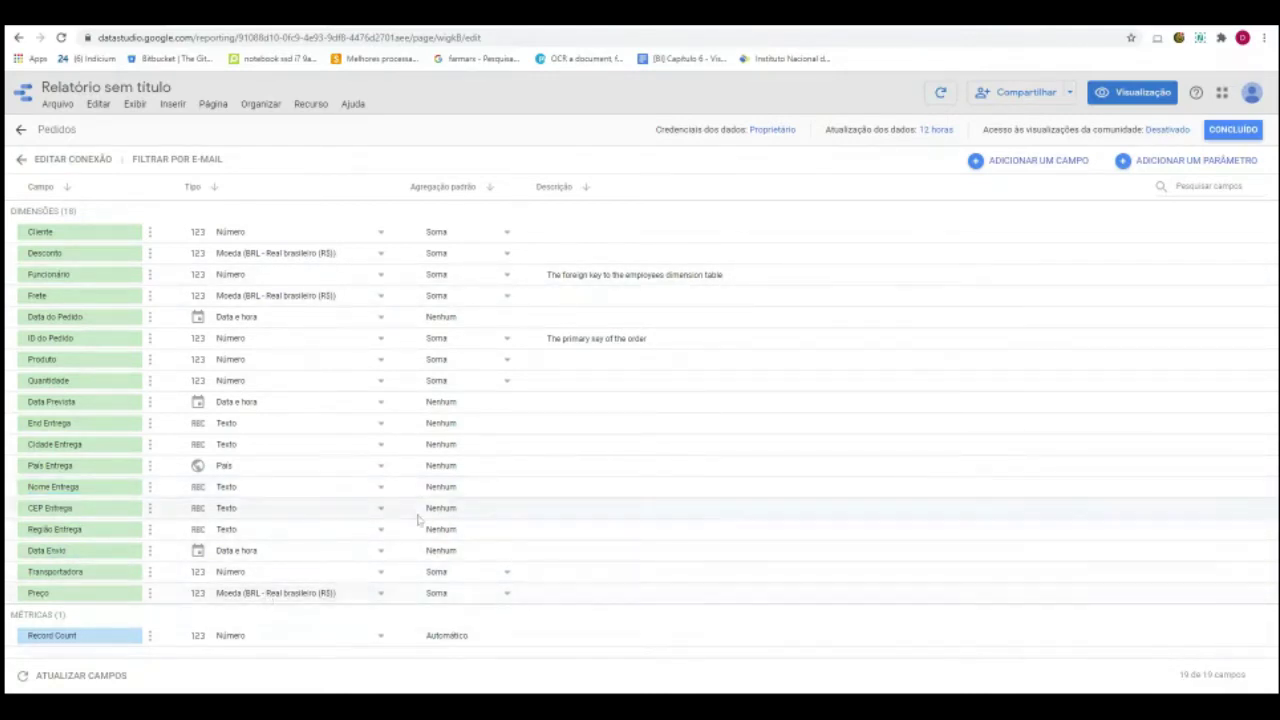
# Start a new calculated field in the Pedidos data source and name it Receita Bruta.
pyautogui.click(1038, 161)
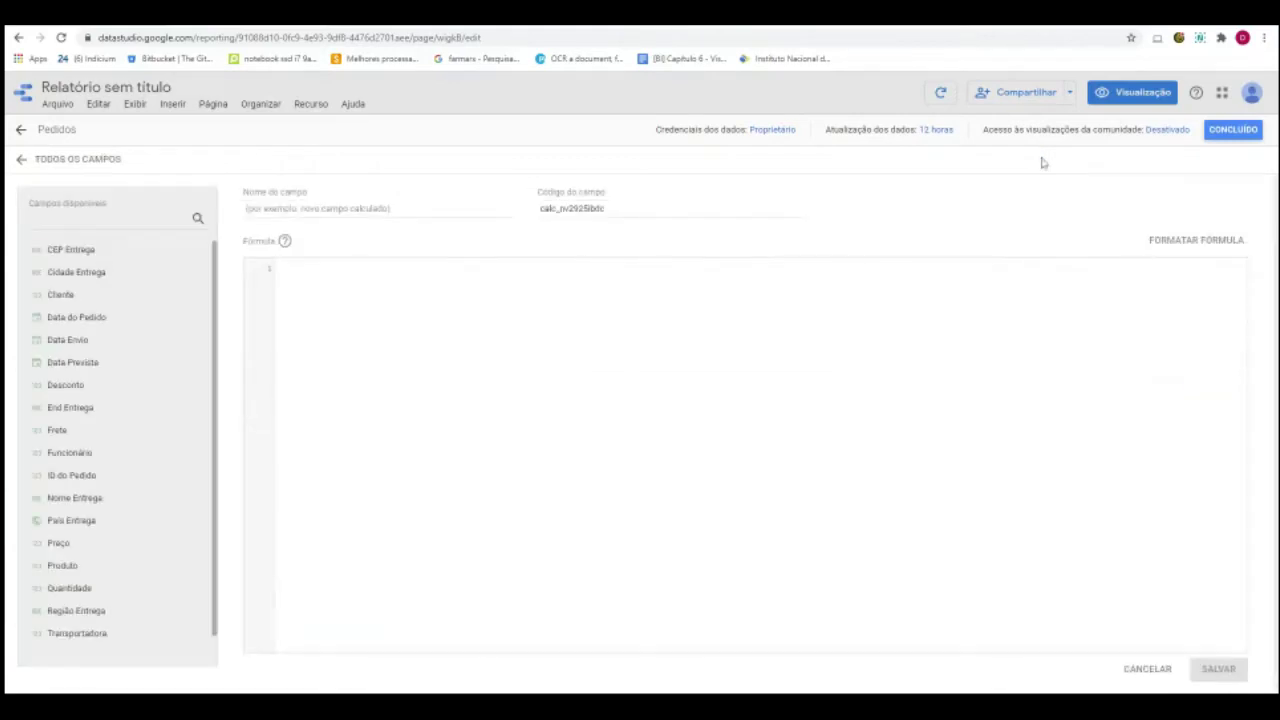
pyautogui.click(376, 208)
pyautogui.write('Receita Bruta')
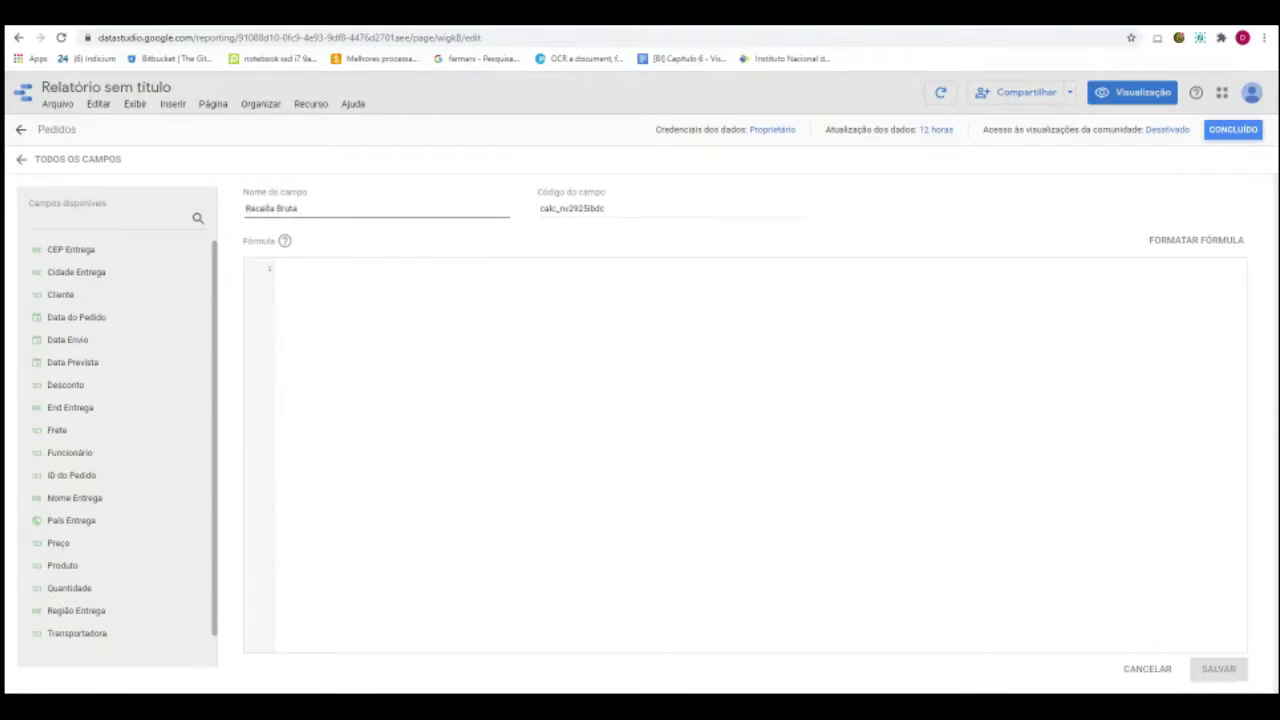
# Define the Receita Bruta formula as Preço * Quantidade, save it and return to the list of all fields.
pyautogui.press('Tab')
pyautogui.write('Pre')
pyautogui.press('Return')
pyautogui.write('*Qa')
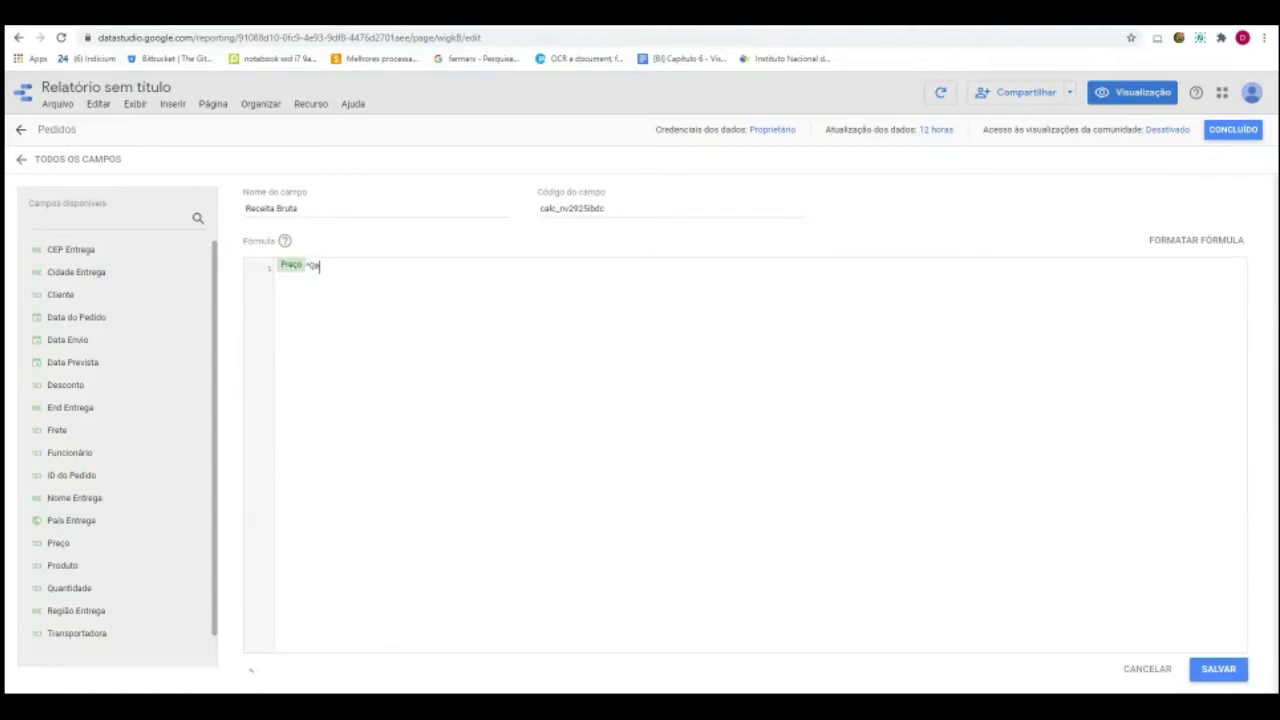
pyautogui.press('BackSpace')
pyautogui.click(363, 314)
pyautogui.click(1220, 664)
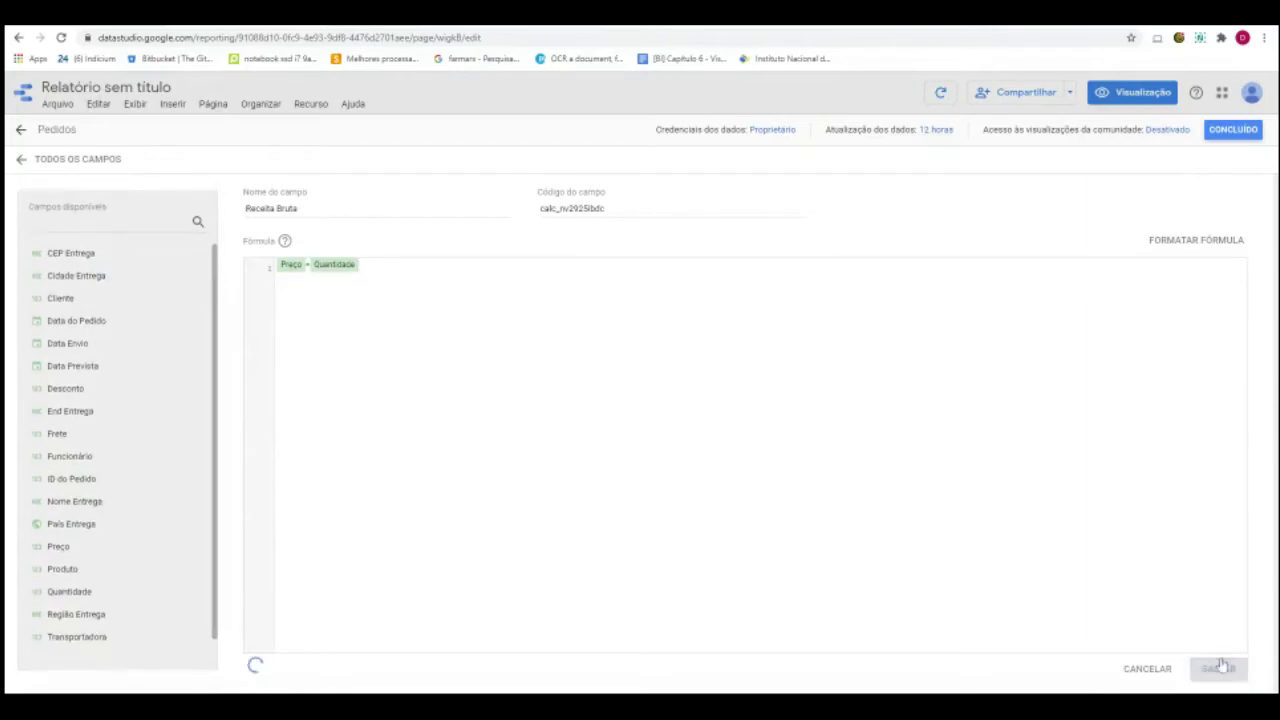
pyautogui.scroll(-1, 215, 545)
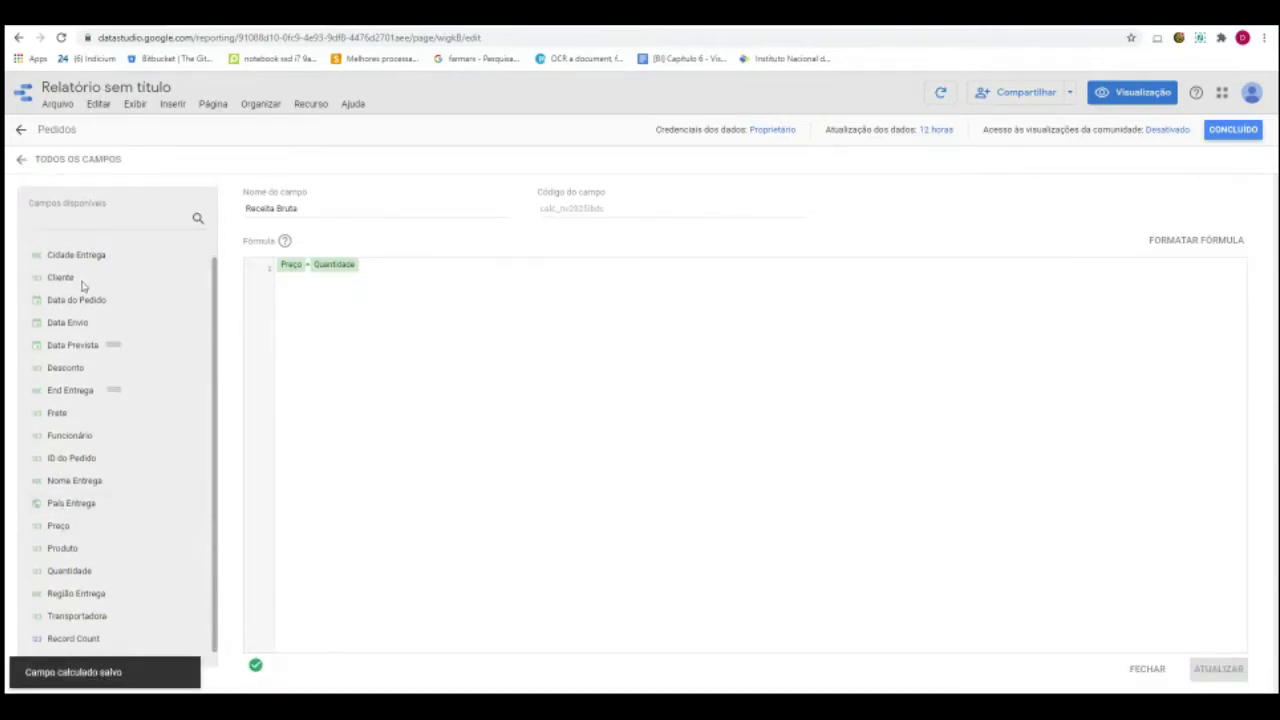
pyautogui.click(20, 157)
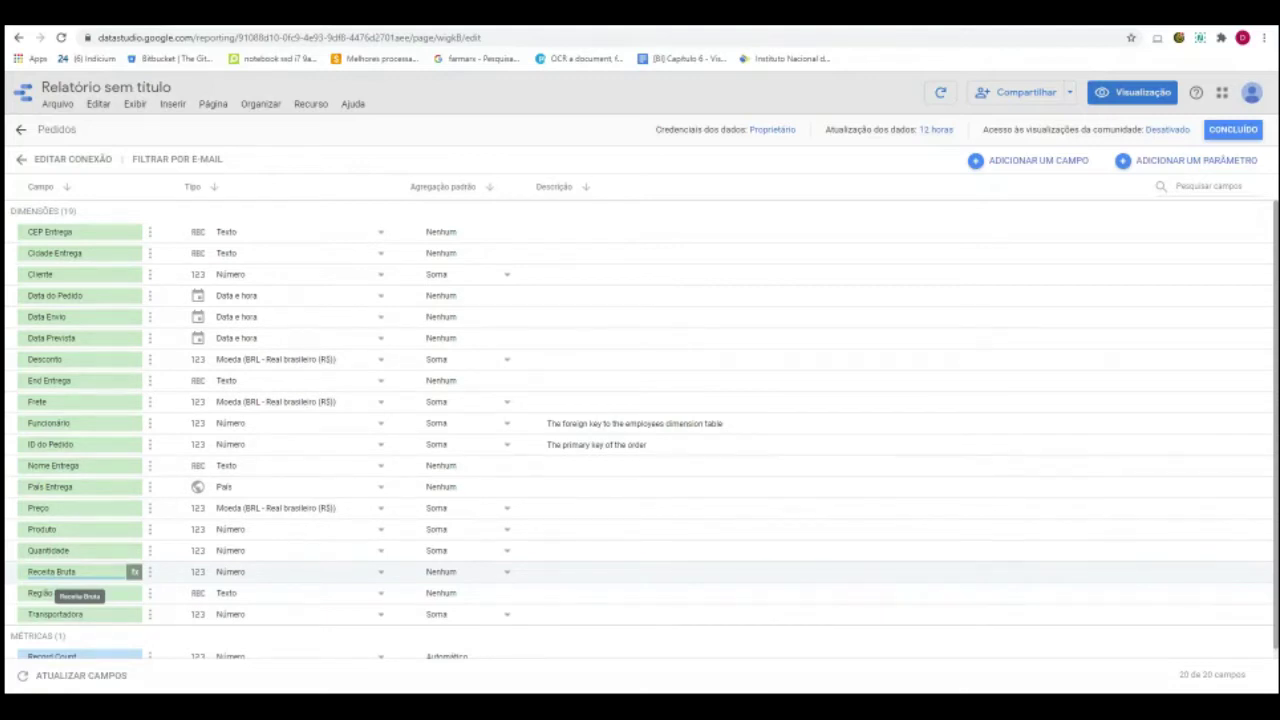
# Change the data type of the Receita Bruta field to currency in BRL - Real brasileiro (R$).
pyautogui.click(280, 573)
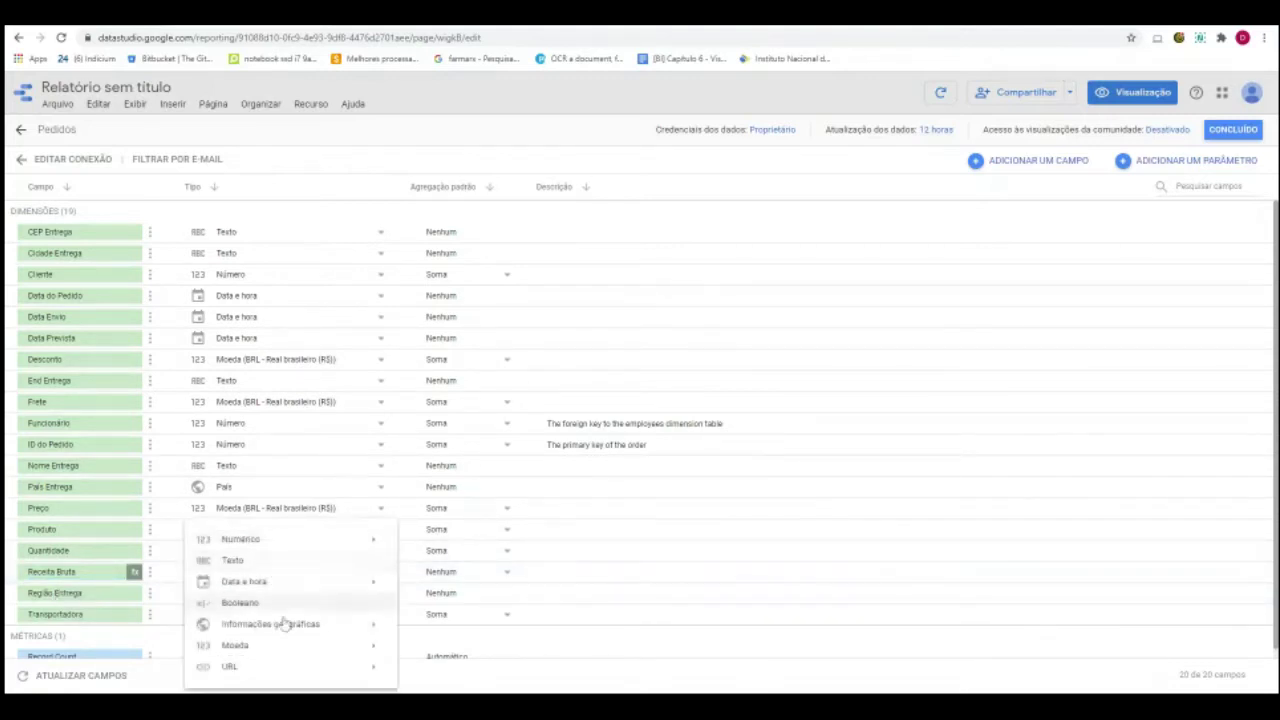
pyautogui.moveTo(300, 645)
pyautogui.click(468, 492)
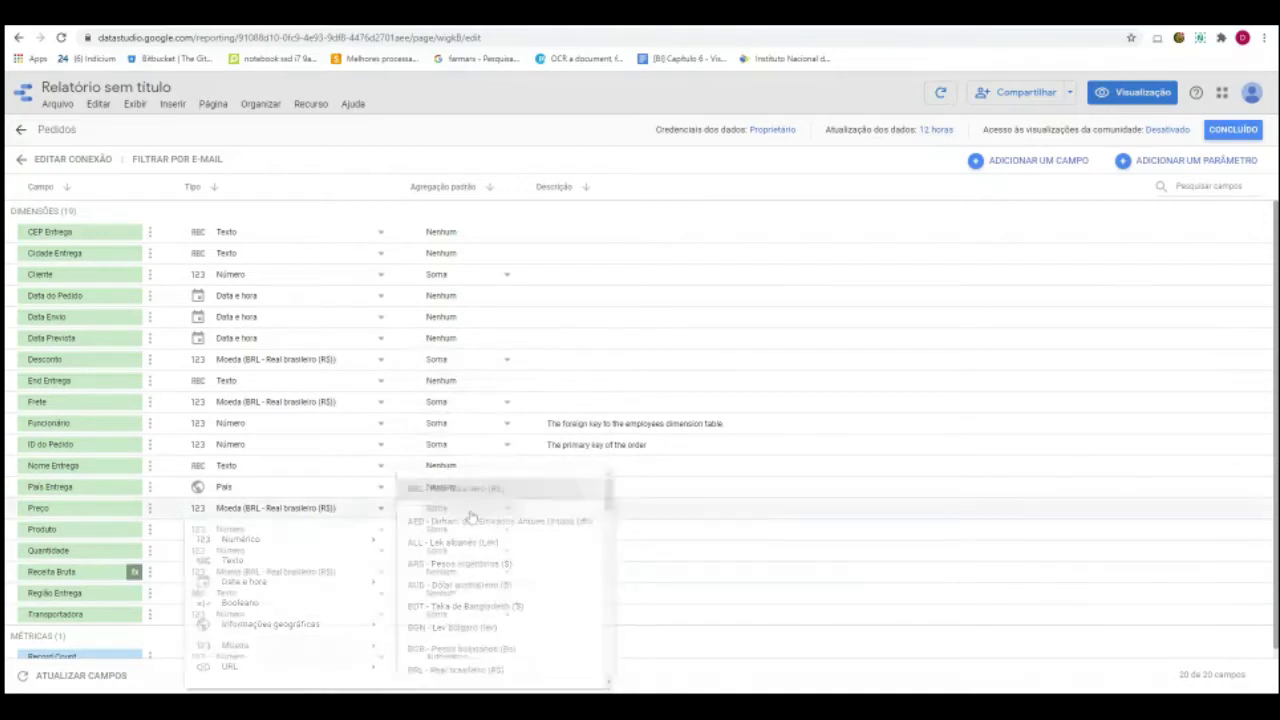
# Start another calculated field in the Pedidos data source and name it Preço Médio.
pyautogui.scroll(-1, 130, 590)
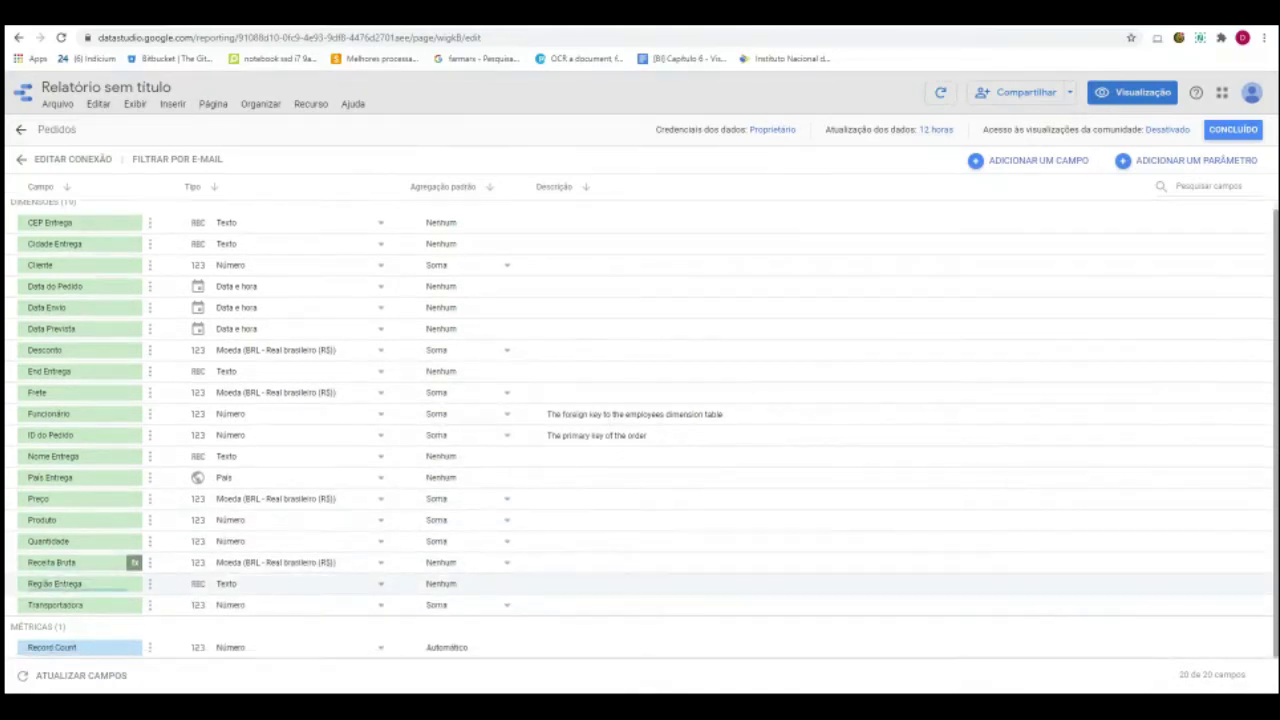
pyautogui.scroll(1, 90, 562)
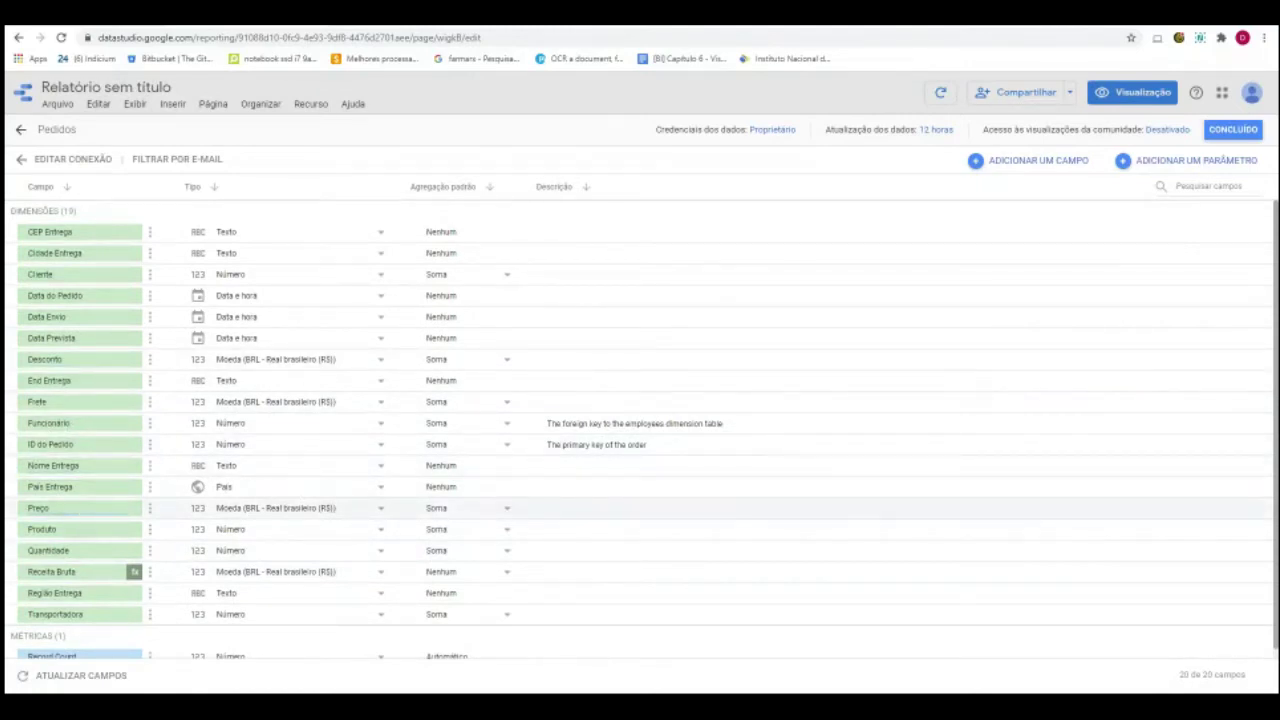
pyautogui.click(1010, 166)
pyautogui.click(377, 208)
pyautogui.write('Preço Médio')
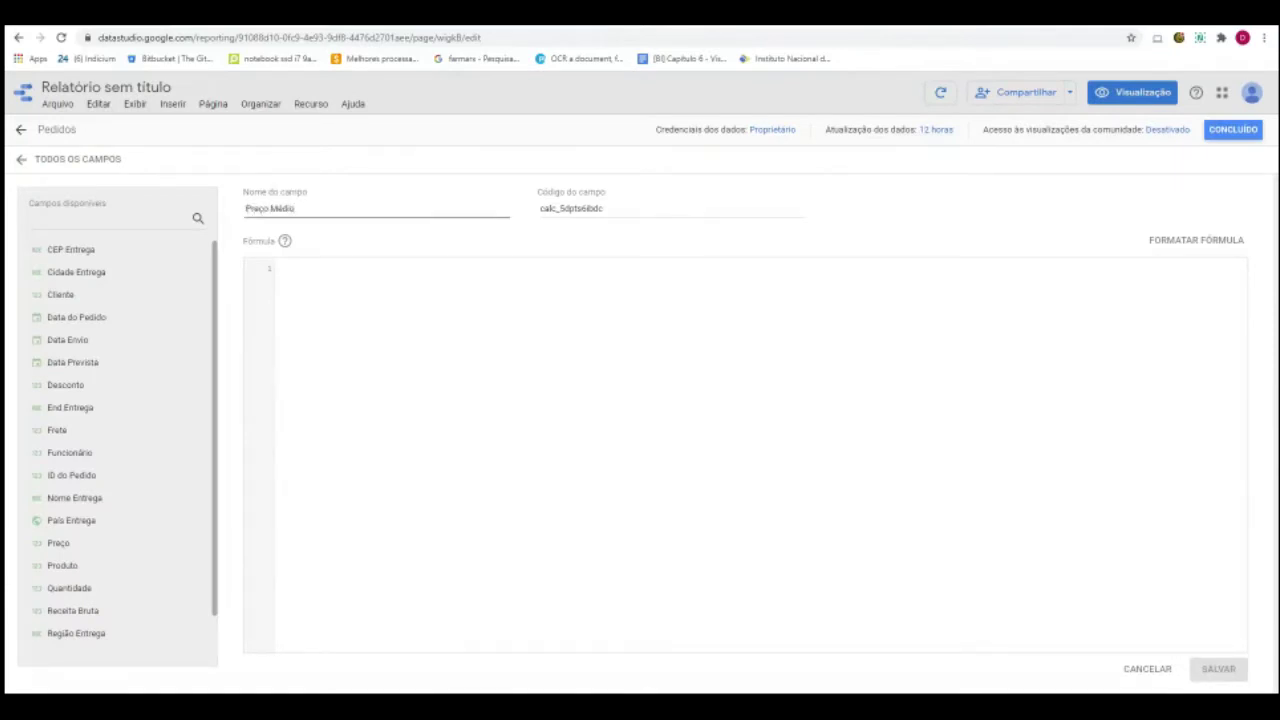
# Define the Preço Médio formula as AVG(Preço), save it and return to the list of all fields.
pyautogui.click(365, 286)
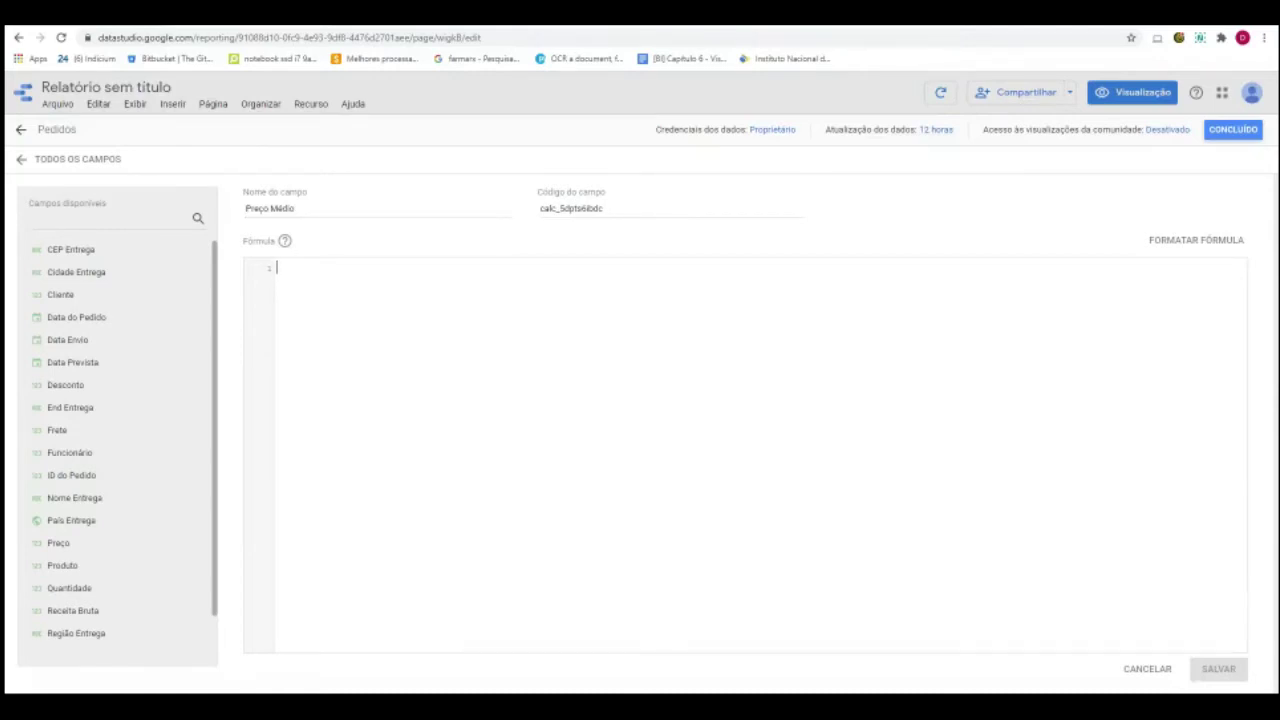
pyautogui.write('A')
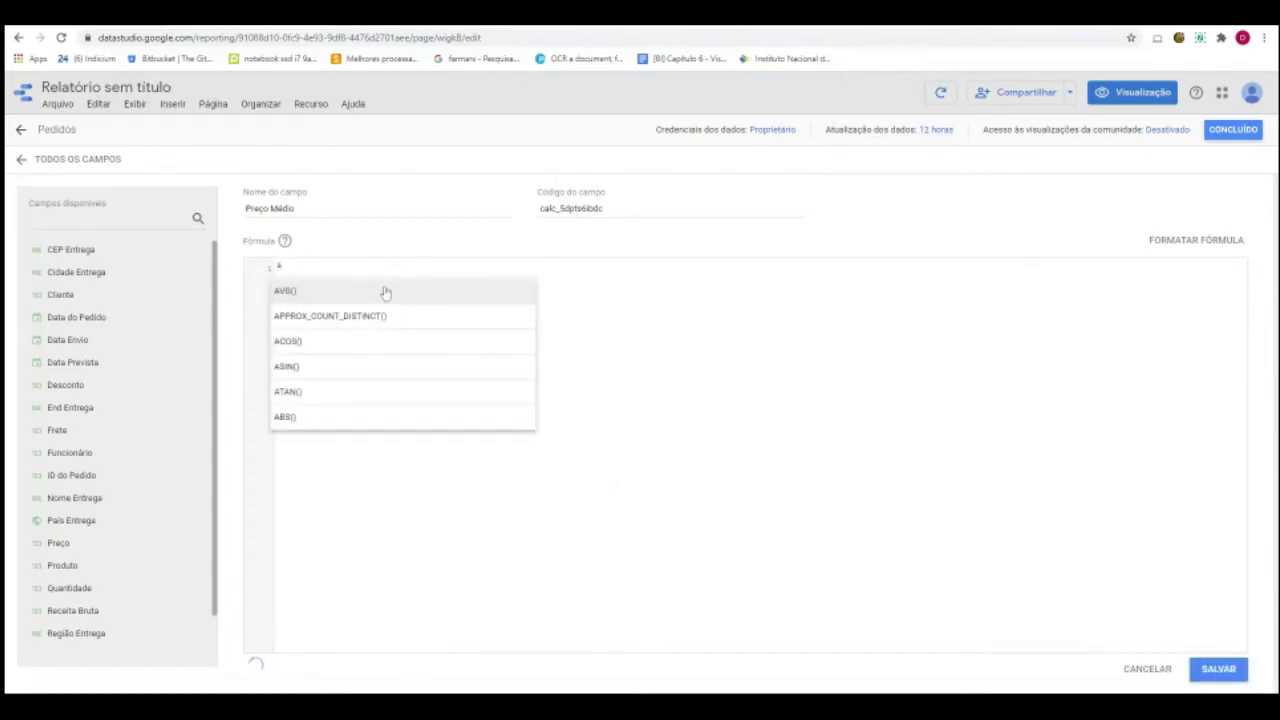
pyautogui.click(385, 291)
pyautogui.write('Pre)')
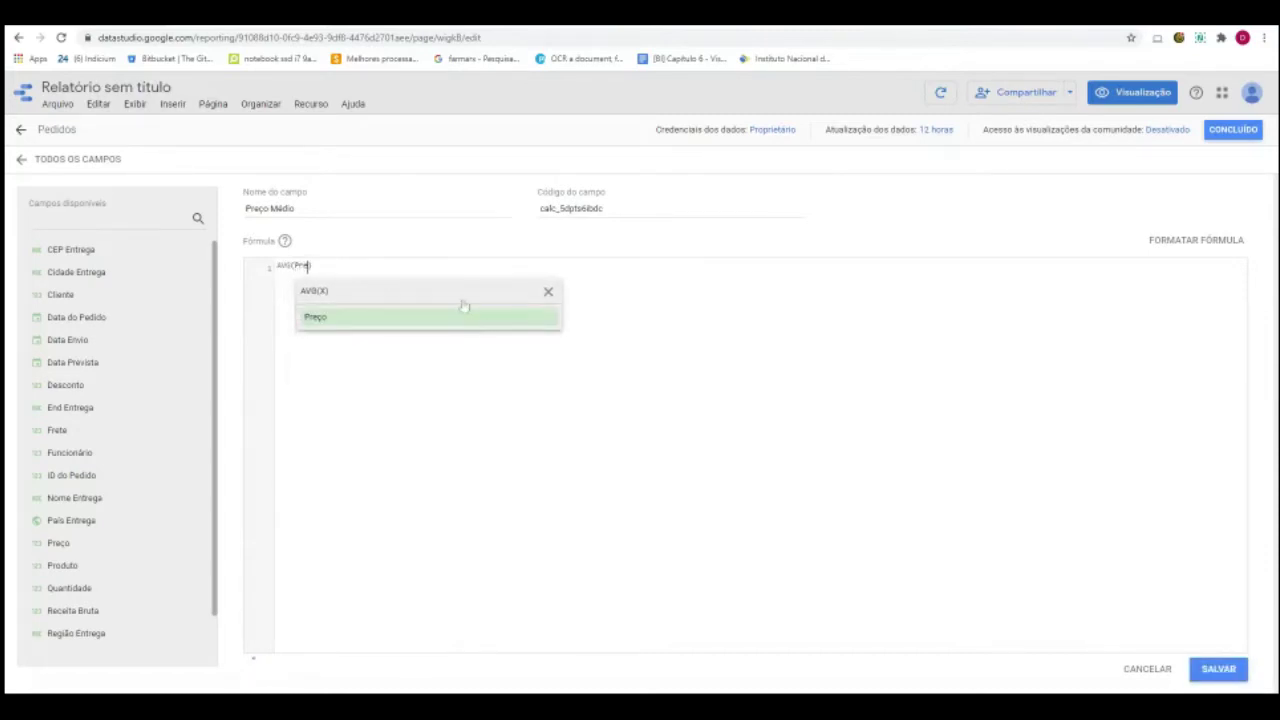
pyautogui.click(465, 315)
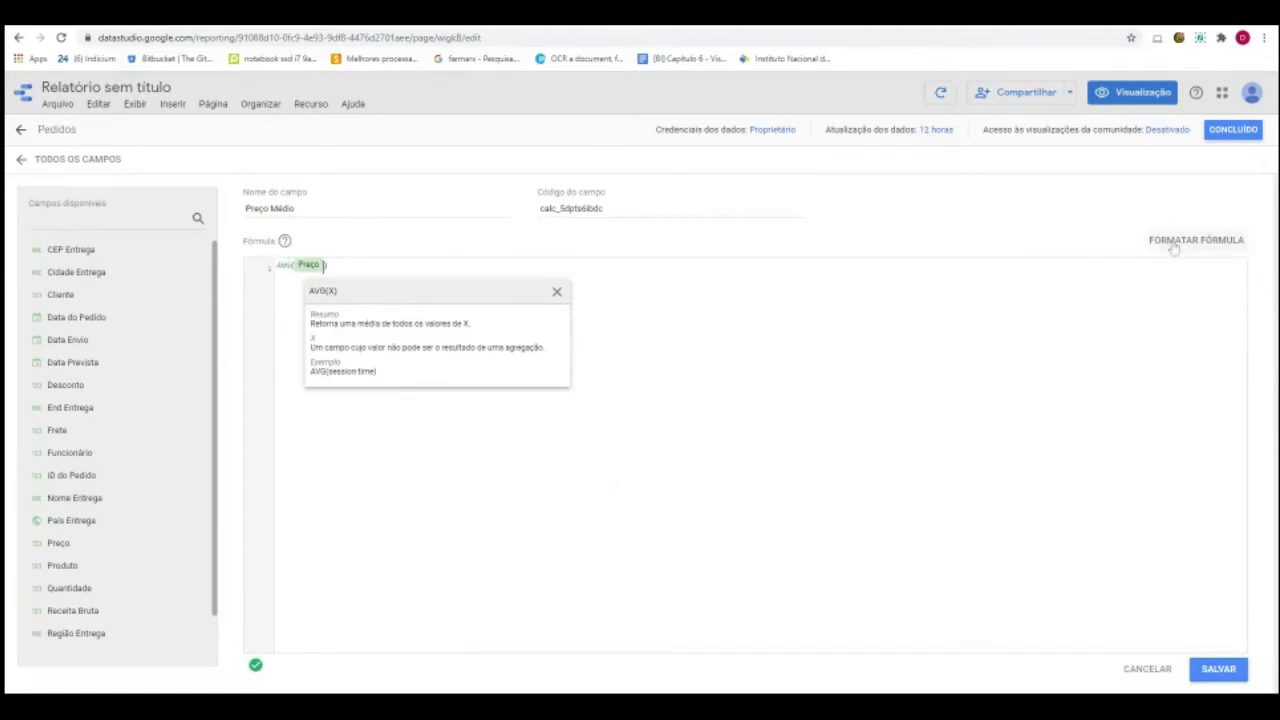
pyautogui.click(302, 273)
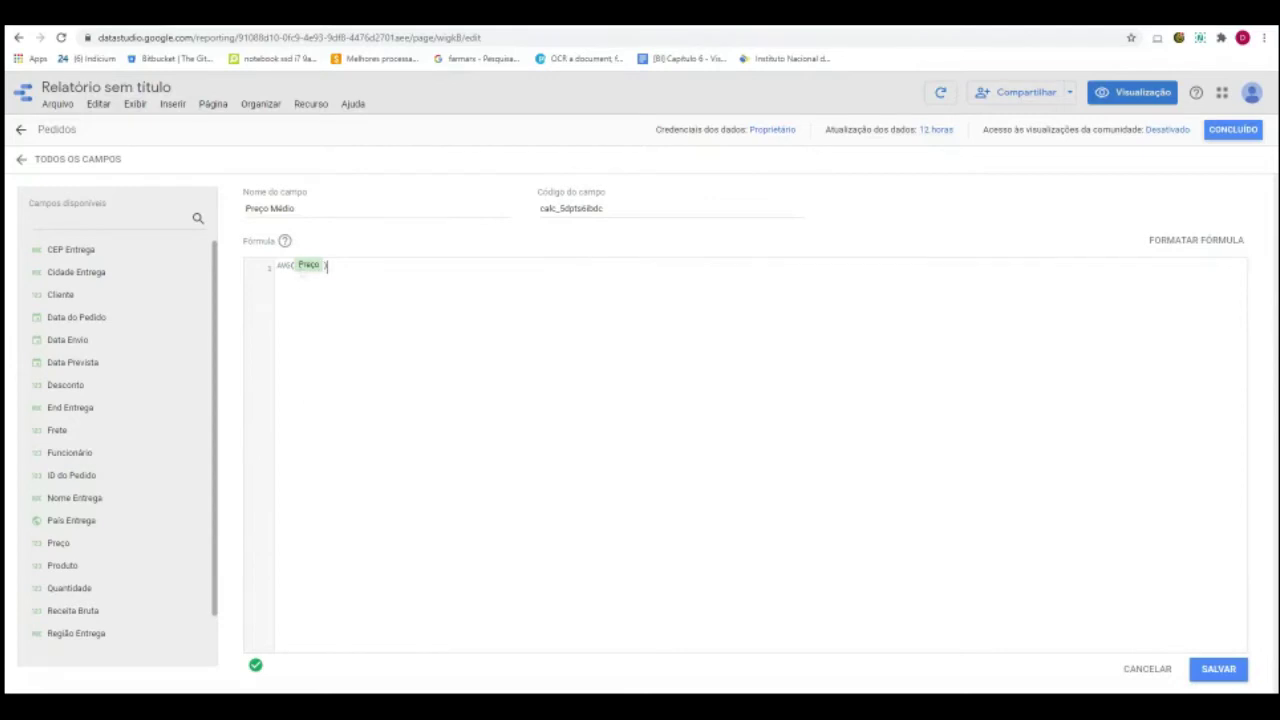
pyautogui.click(1218, 668)
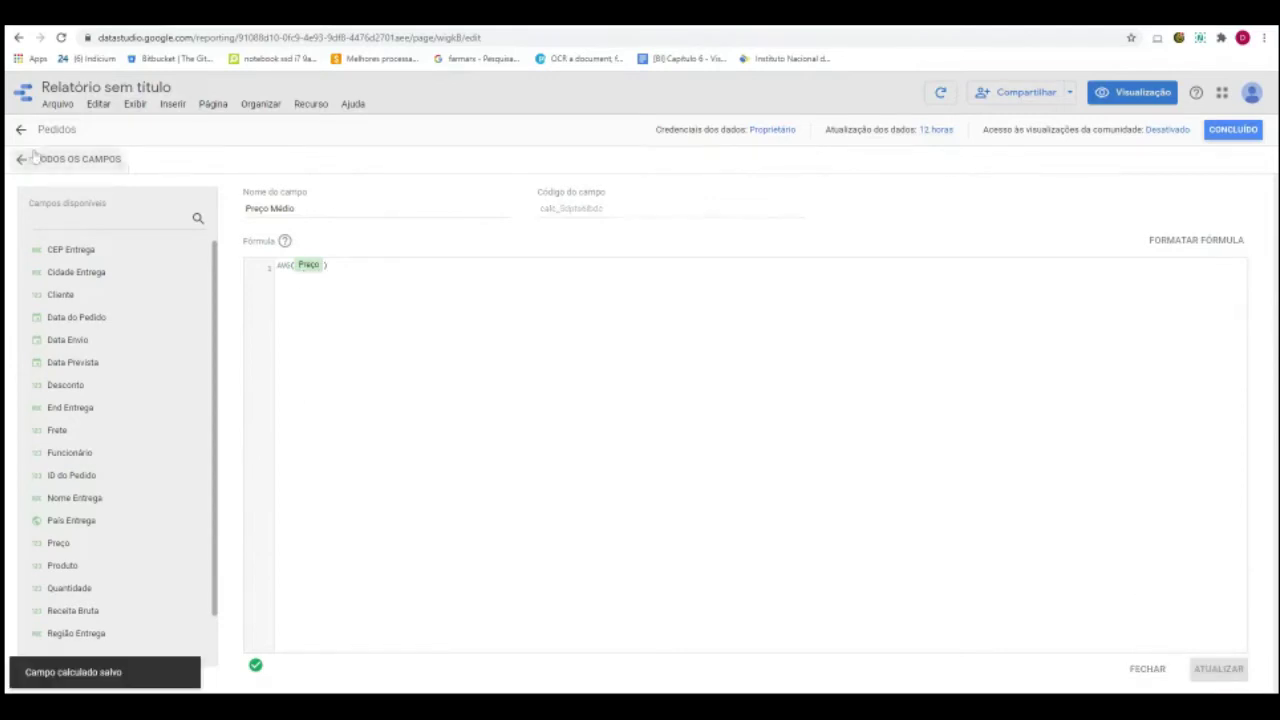
pyautogui.click(23, 158)
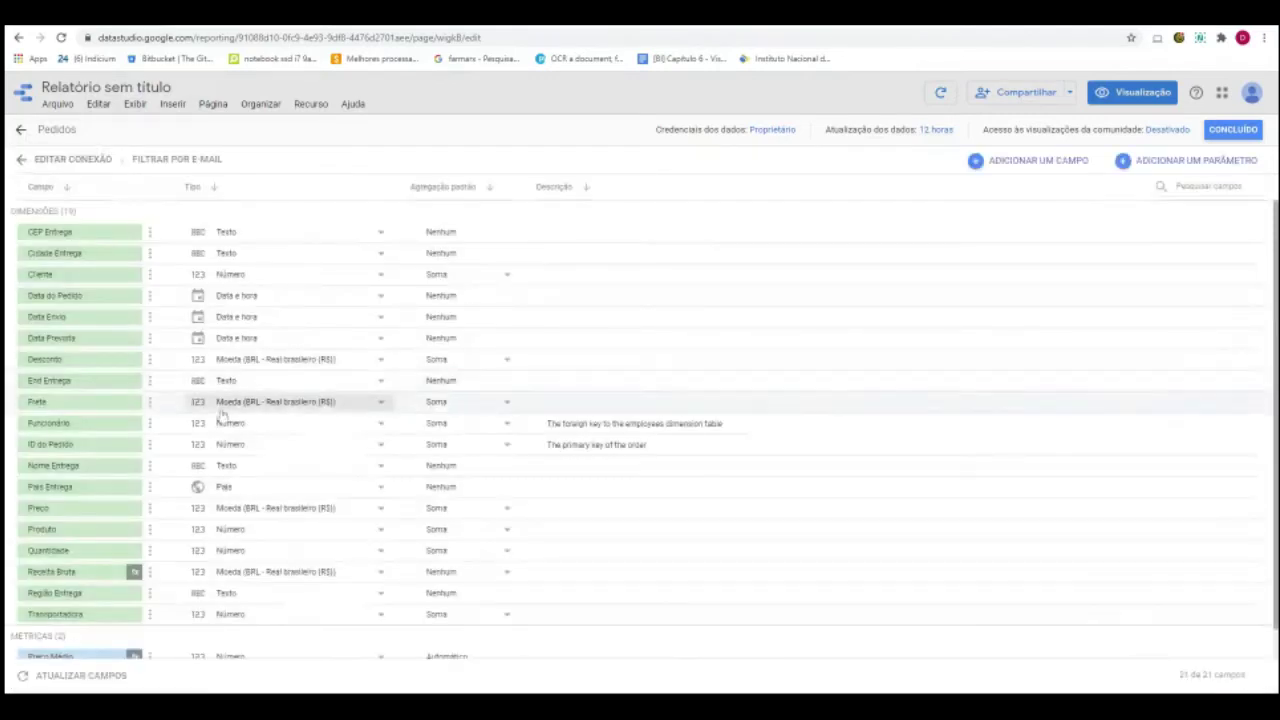
# Start another calculated field in the Pedidos data source and name it Tempo para Despacho.
pyautogui.scroll(-1, 117, 452)
pyautogui.scroll(1, 117, 452)
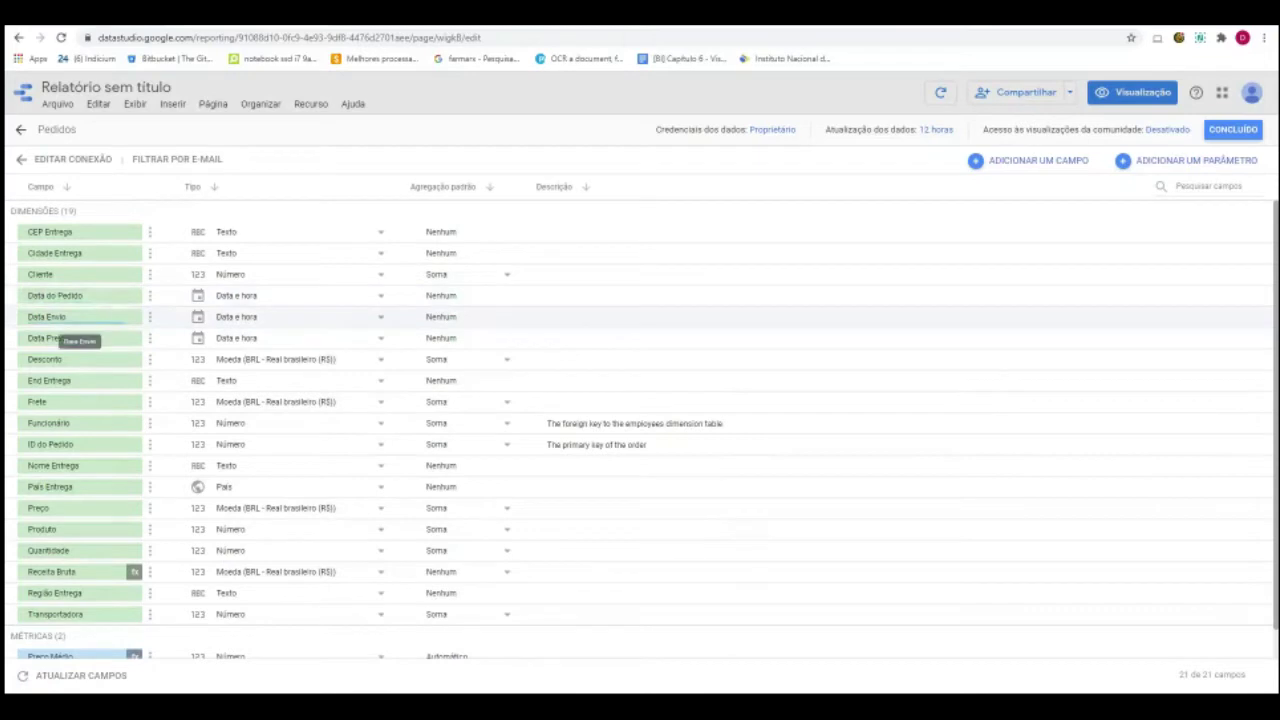
pyautogui.click(985, 163)
pyautogui.click(247, 208)
pyautogui.write('TEmpo para Despacho')
pyautogui.press('Tab')
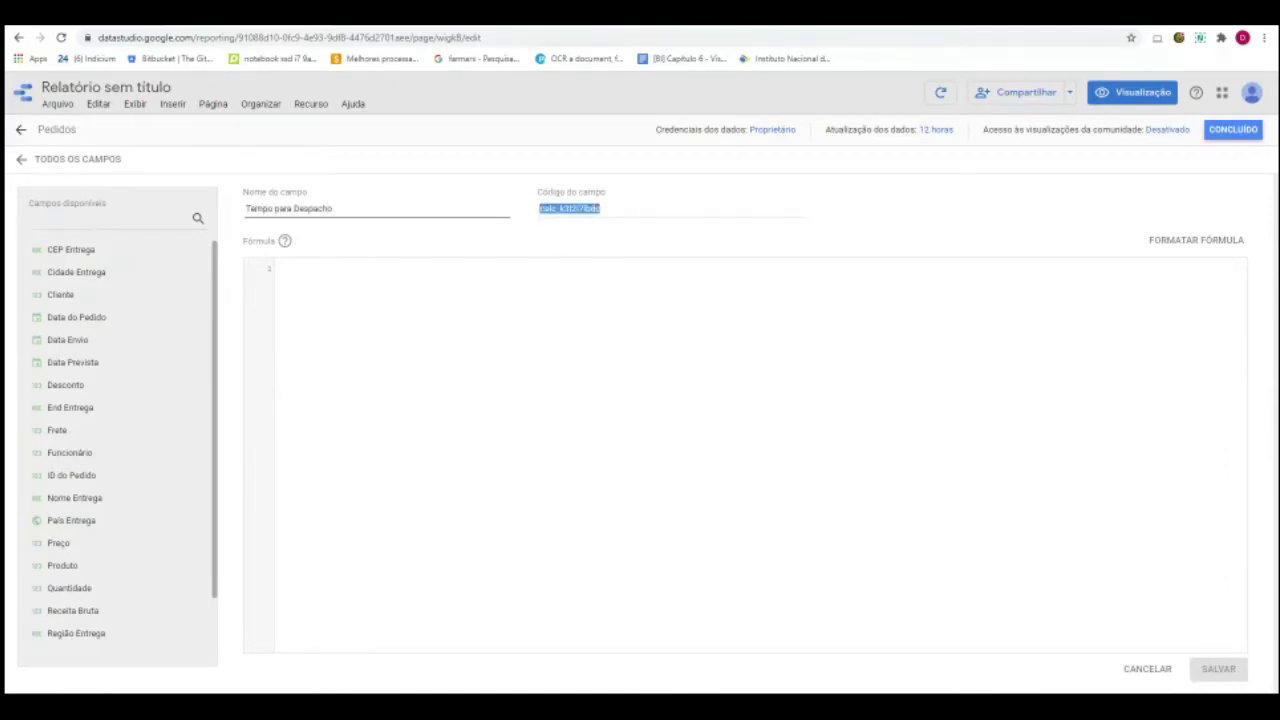
pyautogui.press('Tab')
# Define the Tempo para Despacho formula as DATE_DIFF(Data Envio, Data do Pedido), save it and return to the field list.
pyautogui.write('date')
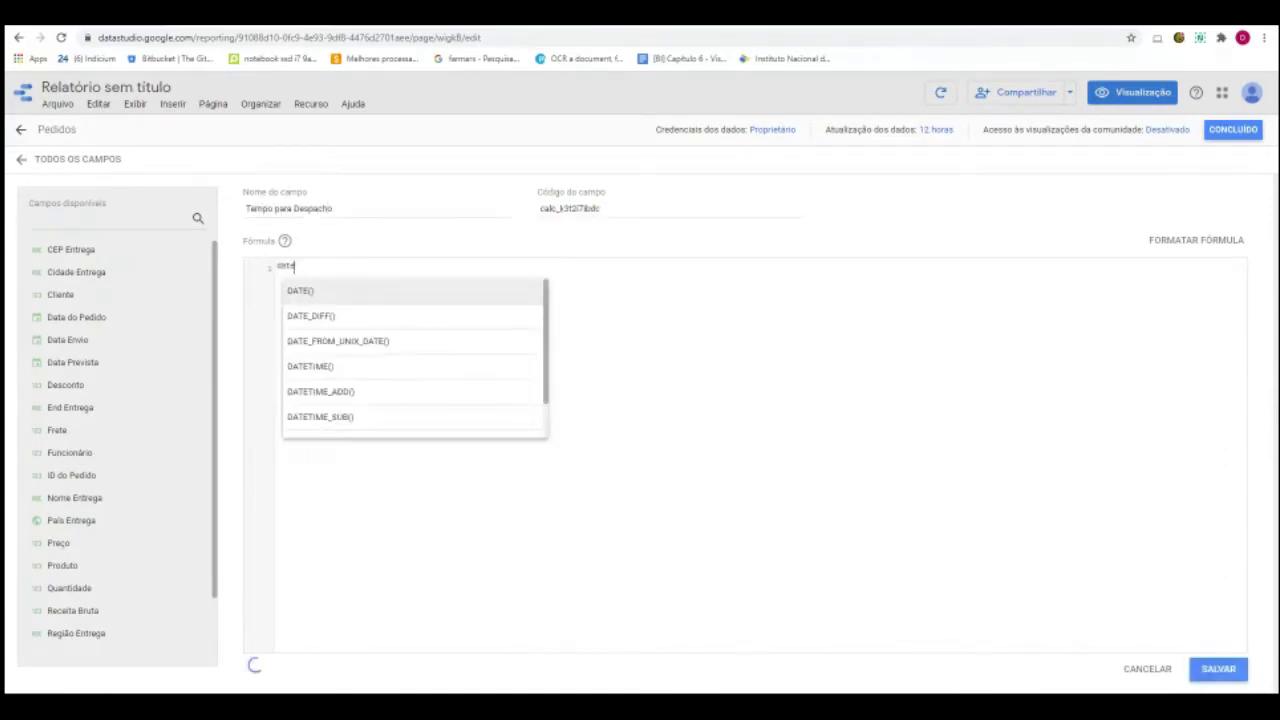
pyautogui.press('Down')
pyautogui.press('Return')
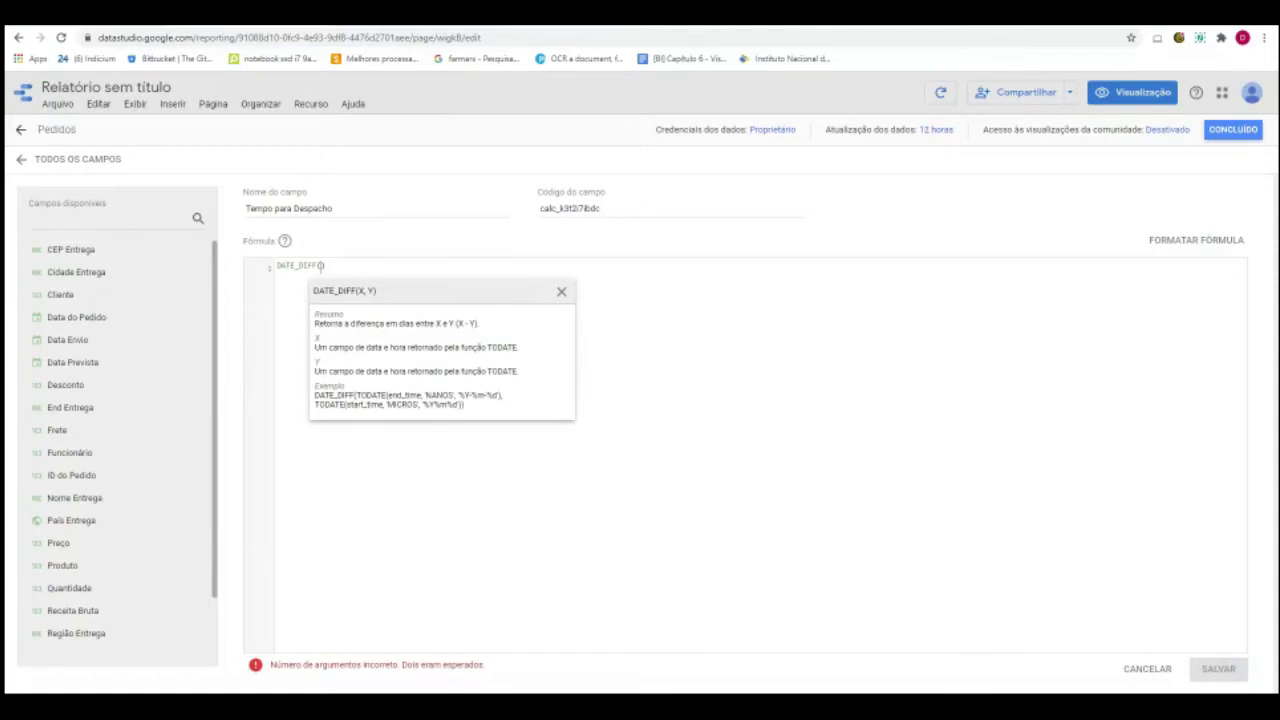
pyautogui.write('data')
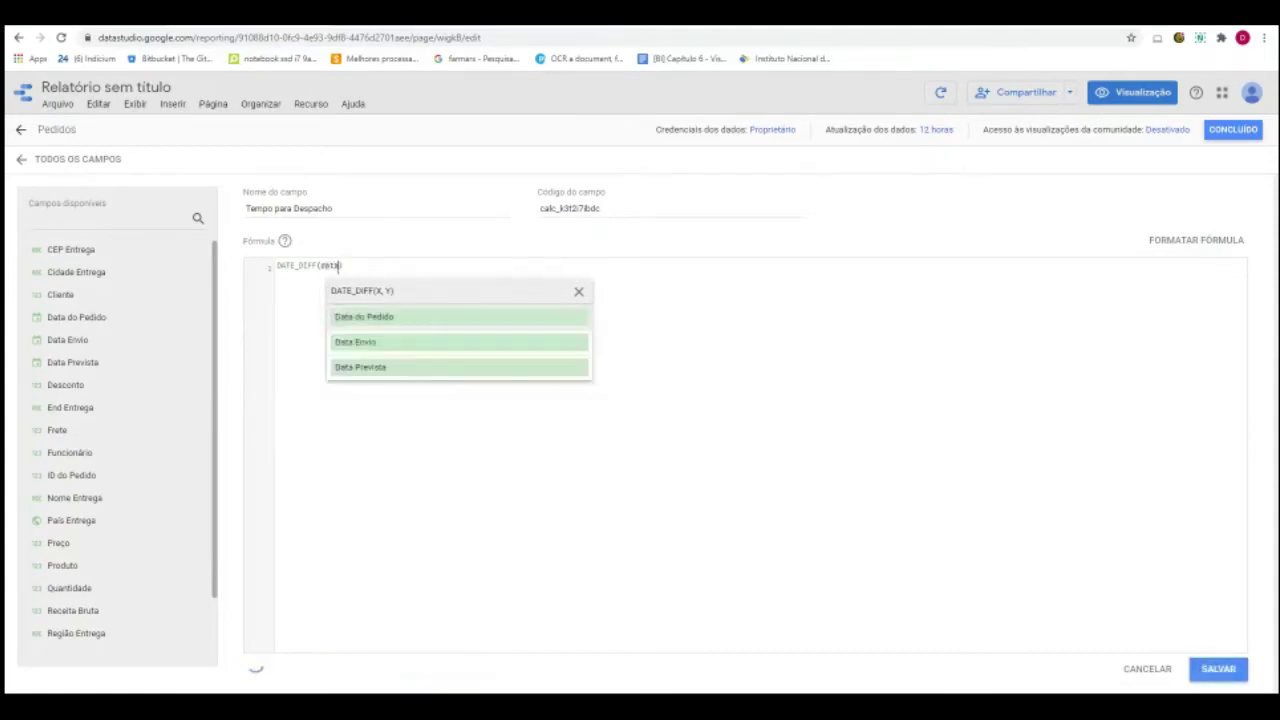
pyautogui.click(396, 339)
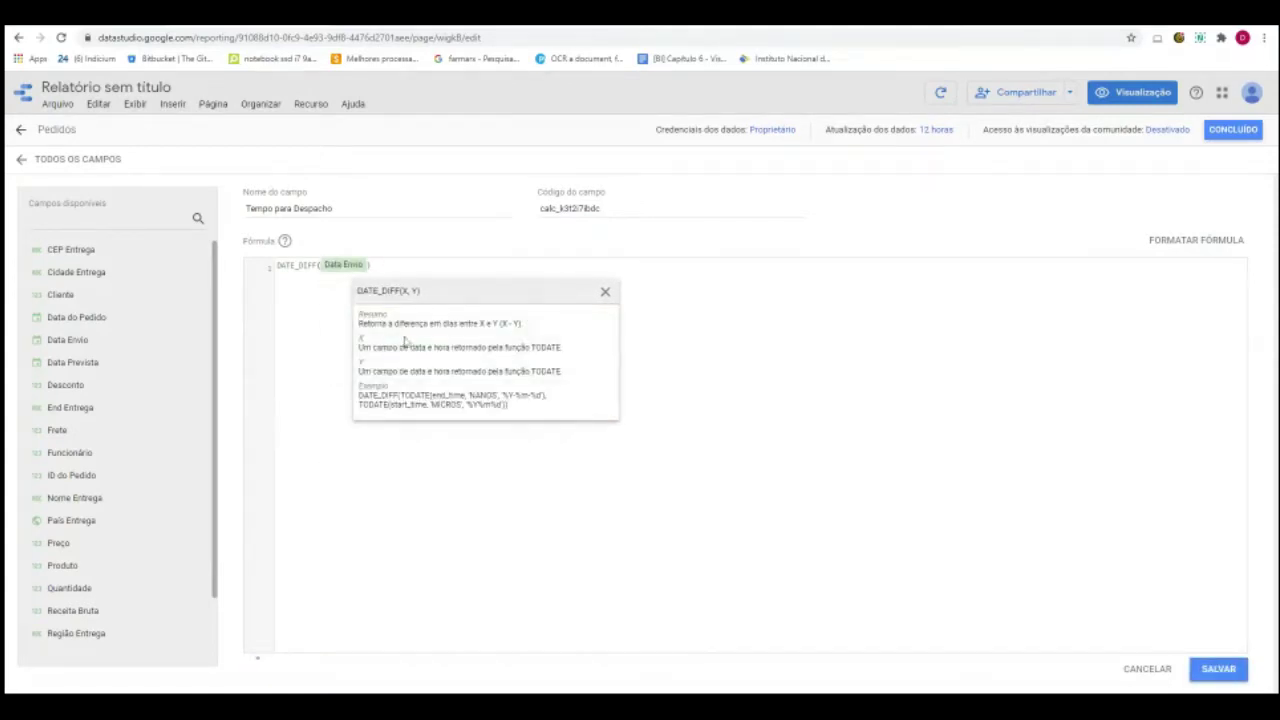
pyautogui.write(', data')
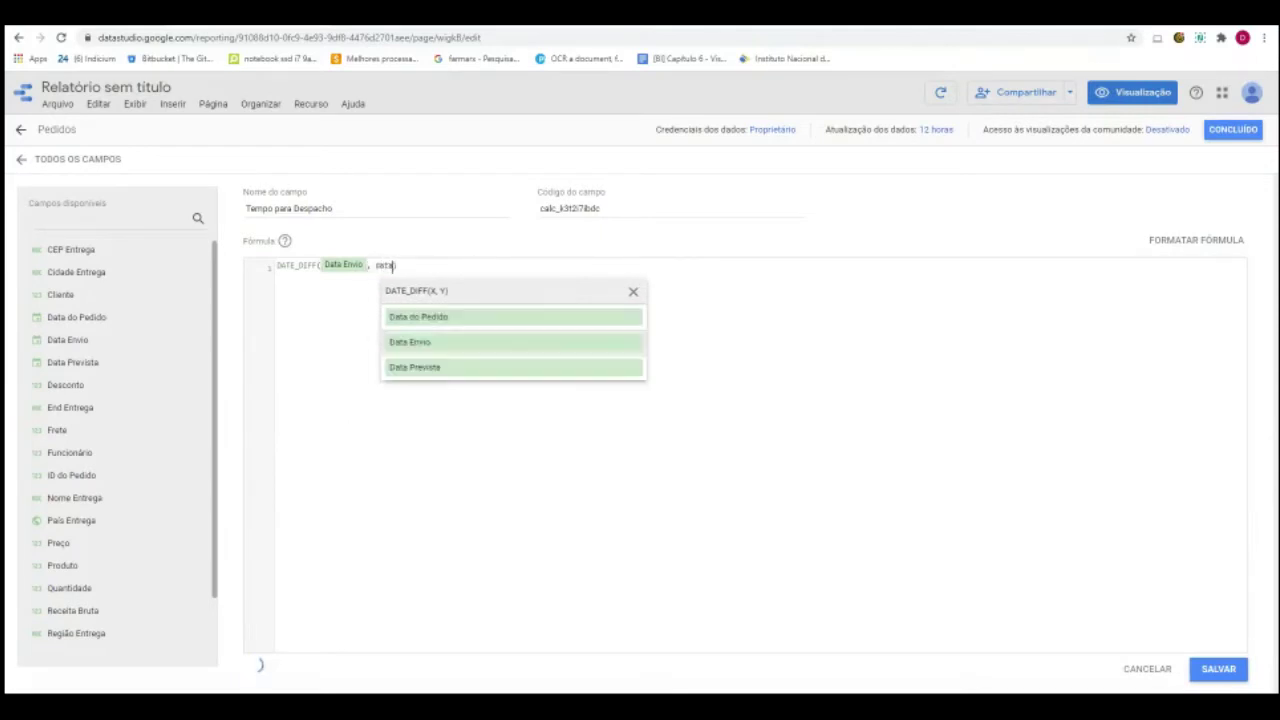
pyautogui.click(477, 318)
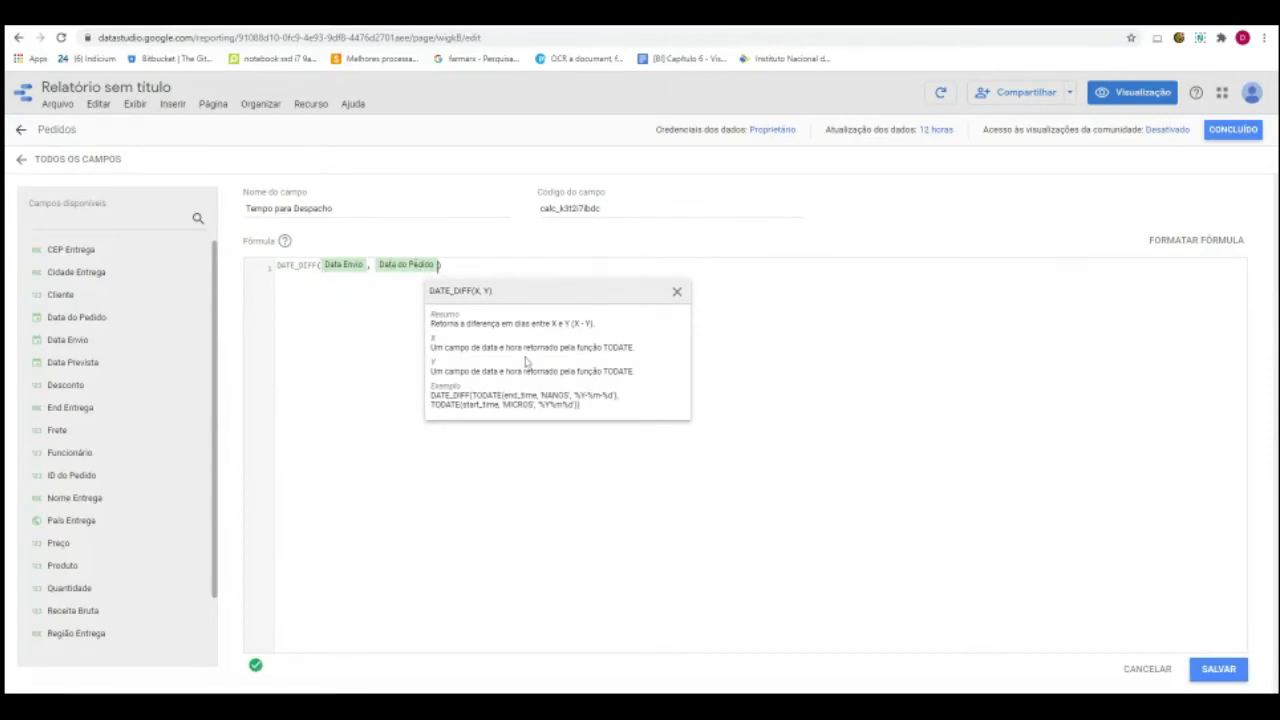
pyautogui.click(441, 265)
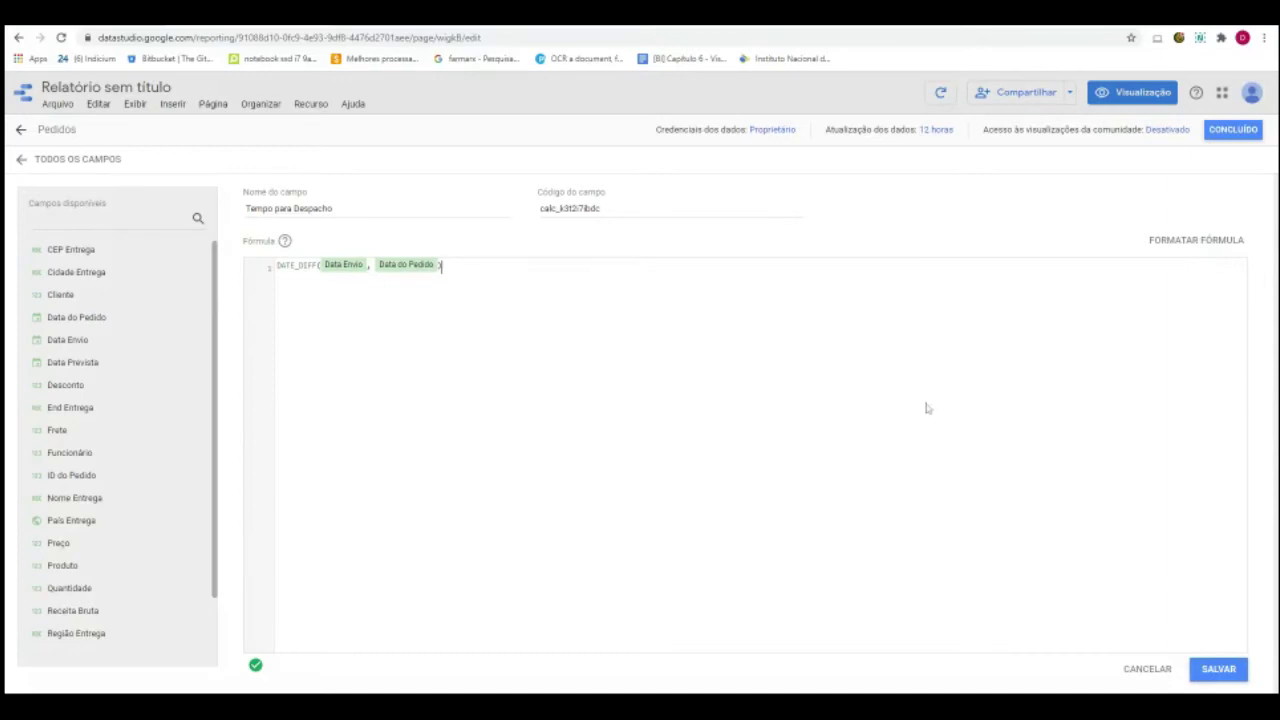
pyautogui.click(1218, 669)
pyautogui.press('Escape')
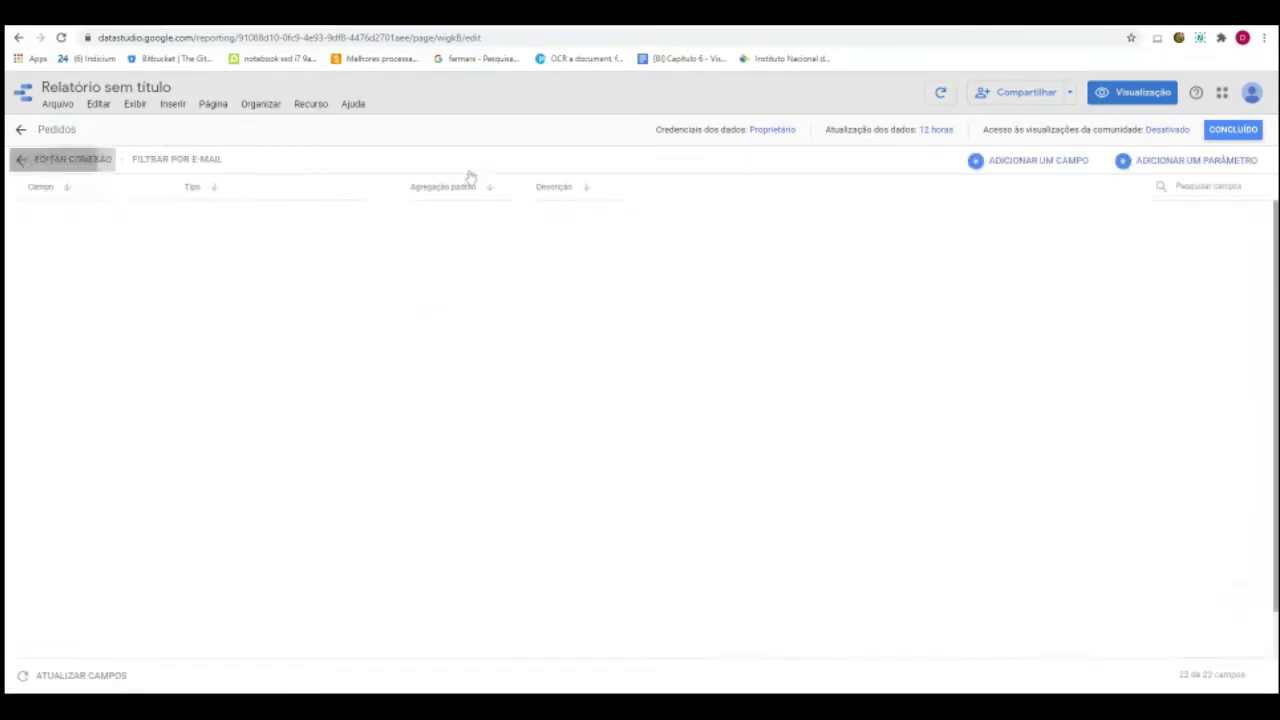
pyautogui.scroll(-1, 388, 433)
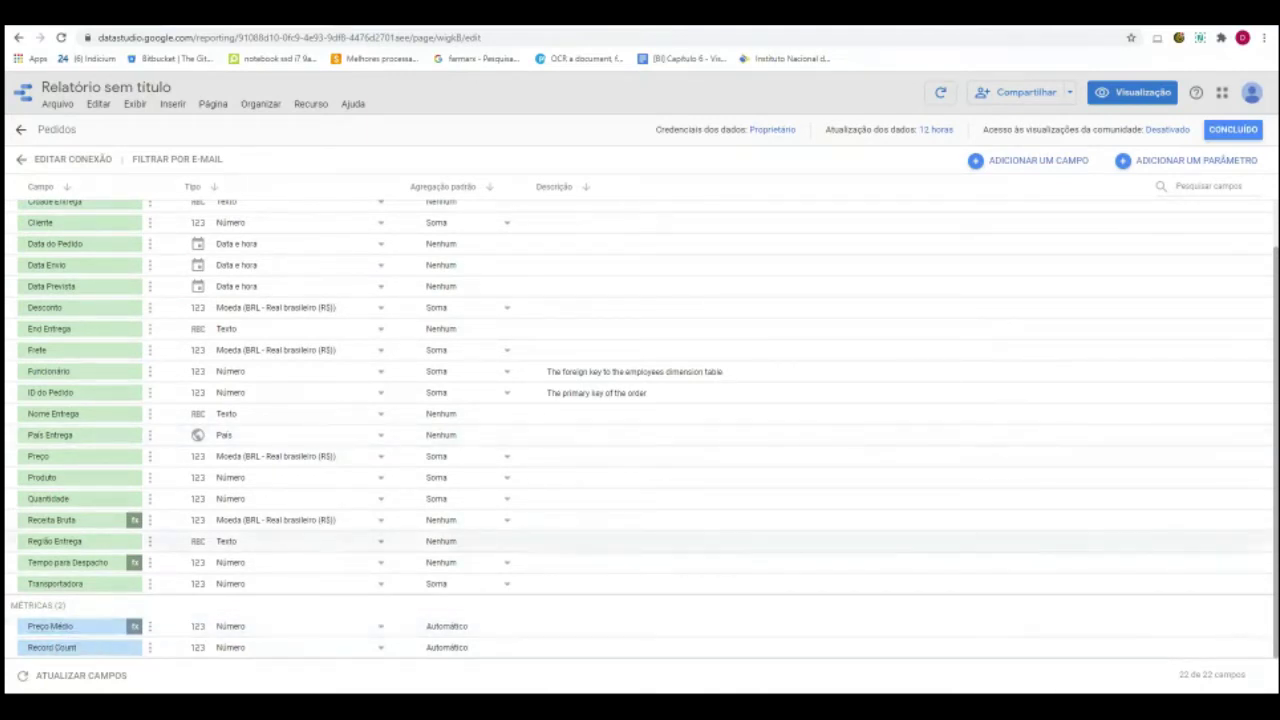
# Set the Preço Médio metric's type to Moeda (BRL - Real brasileiro (R$)) and finish editing the Pedidos data source.
pyautogui.click(281, 627)
pyautogui.moveTo(308, 666)
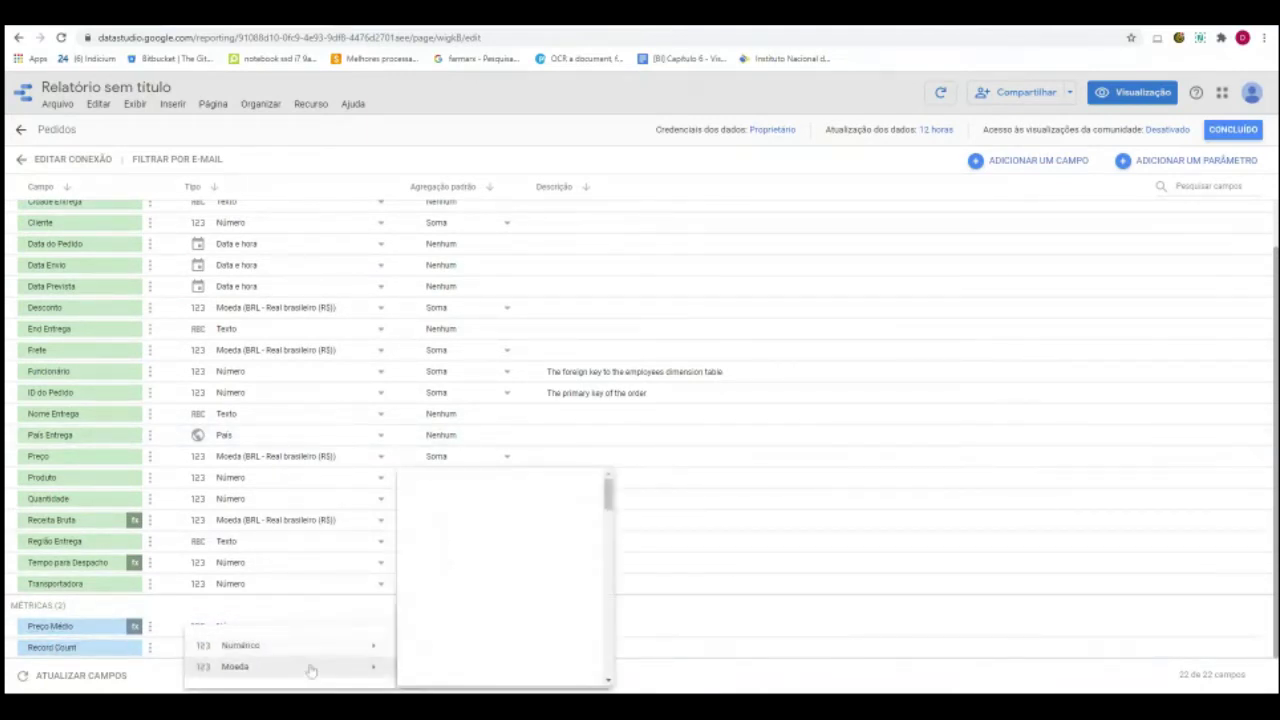
pyautogui.click(450, 490)
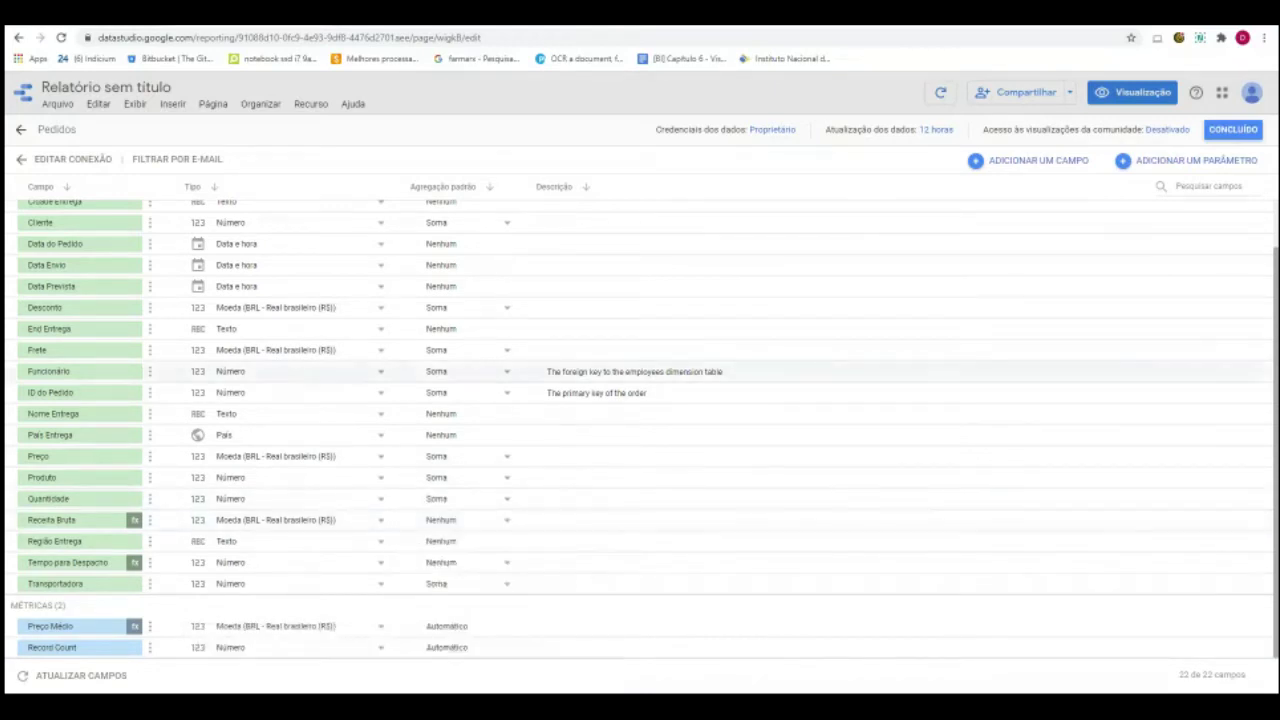
pyautogui.click(1233, 129)
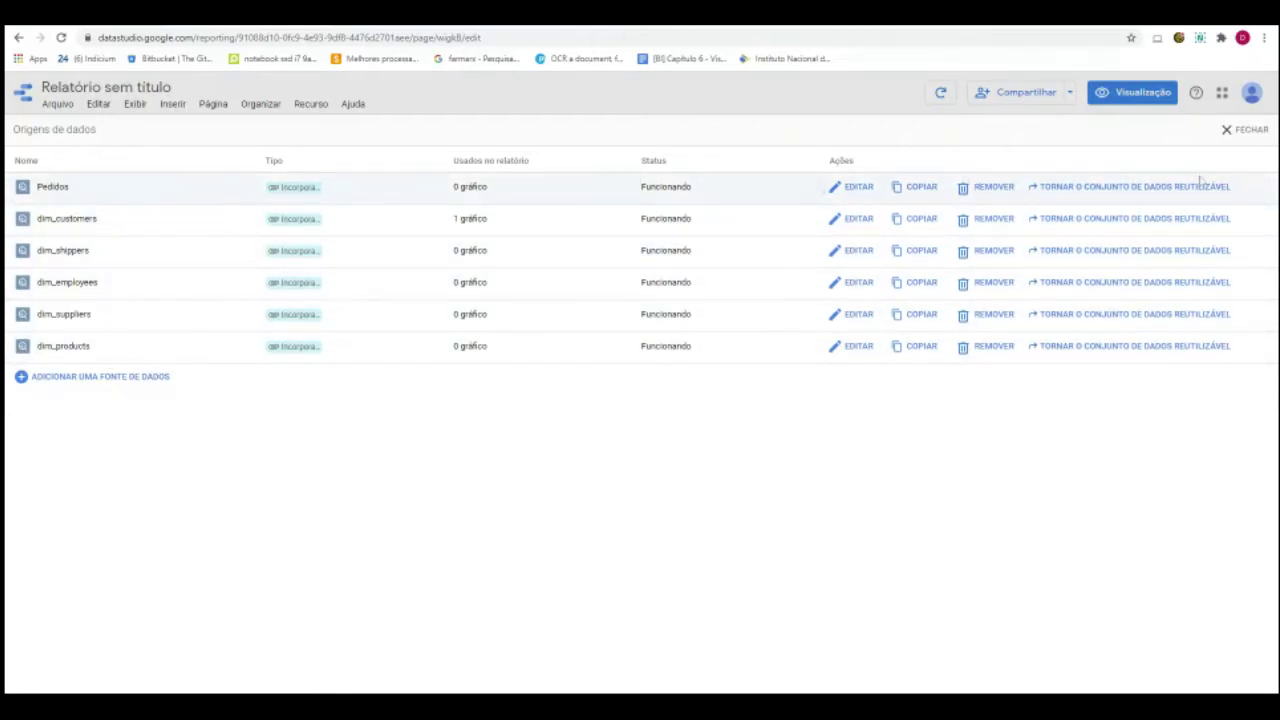
# Close the data source list and delete the default customer_id table from the report page.
pyautogui.click(1245, 129)
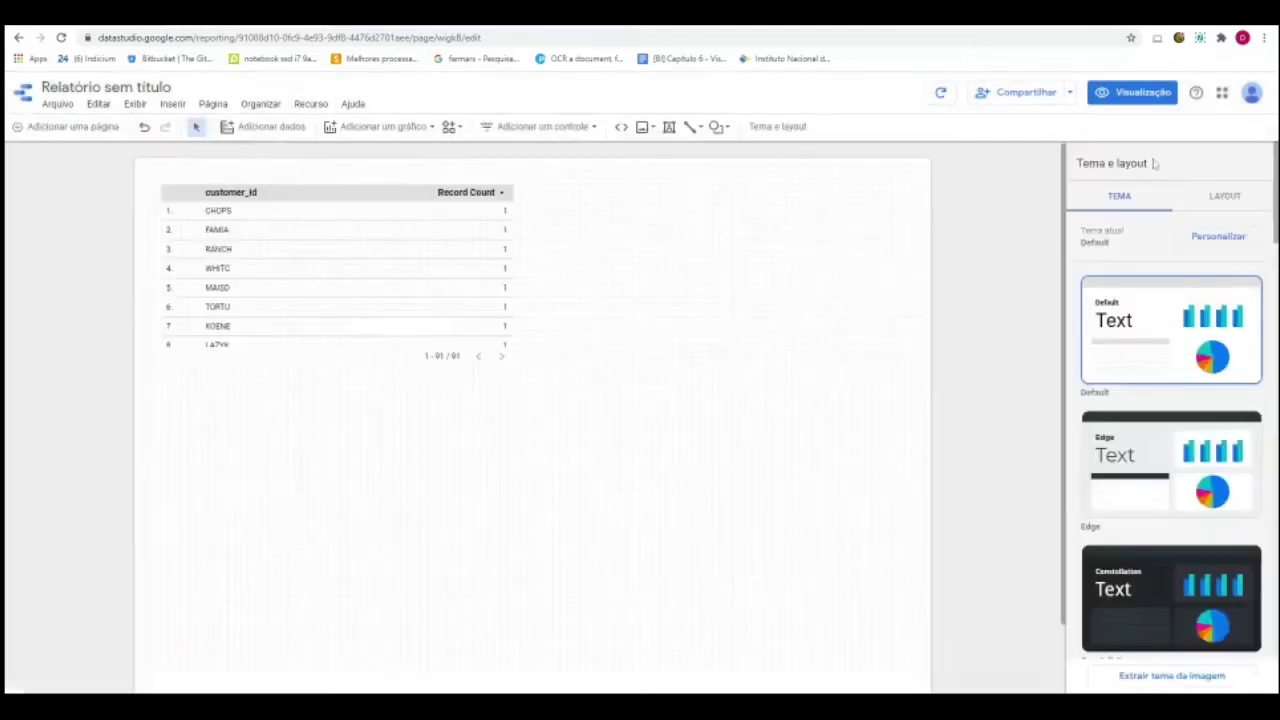
pyautogui.click(510, 222)
pyautogui.press('Delete')
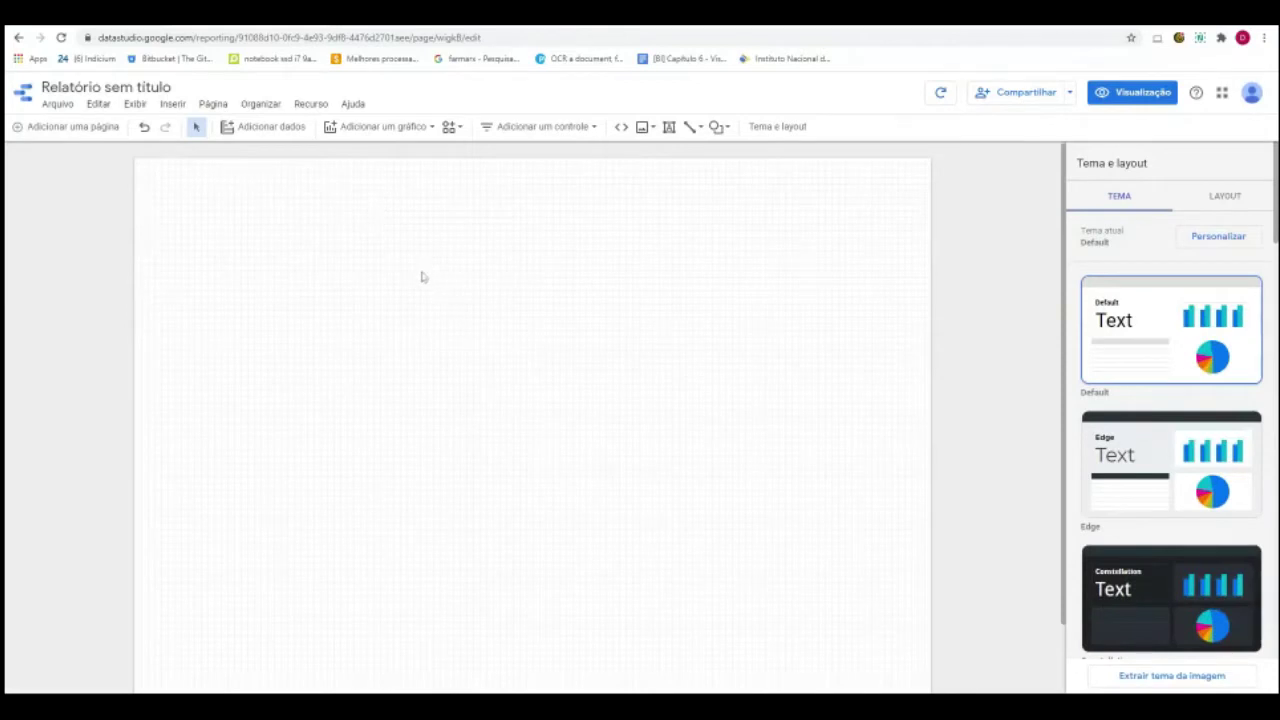
# Rename the report as BI Demonstração.
pyautogui.doubleClick(153, 87)
pyautogui.hotkey('ctrl', 'a')
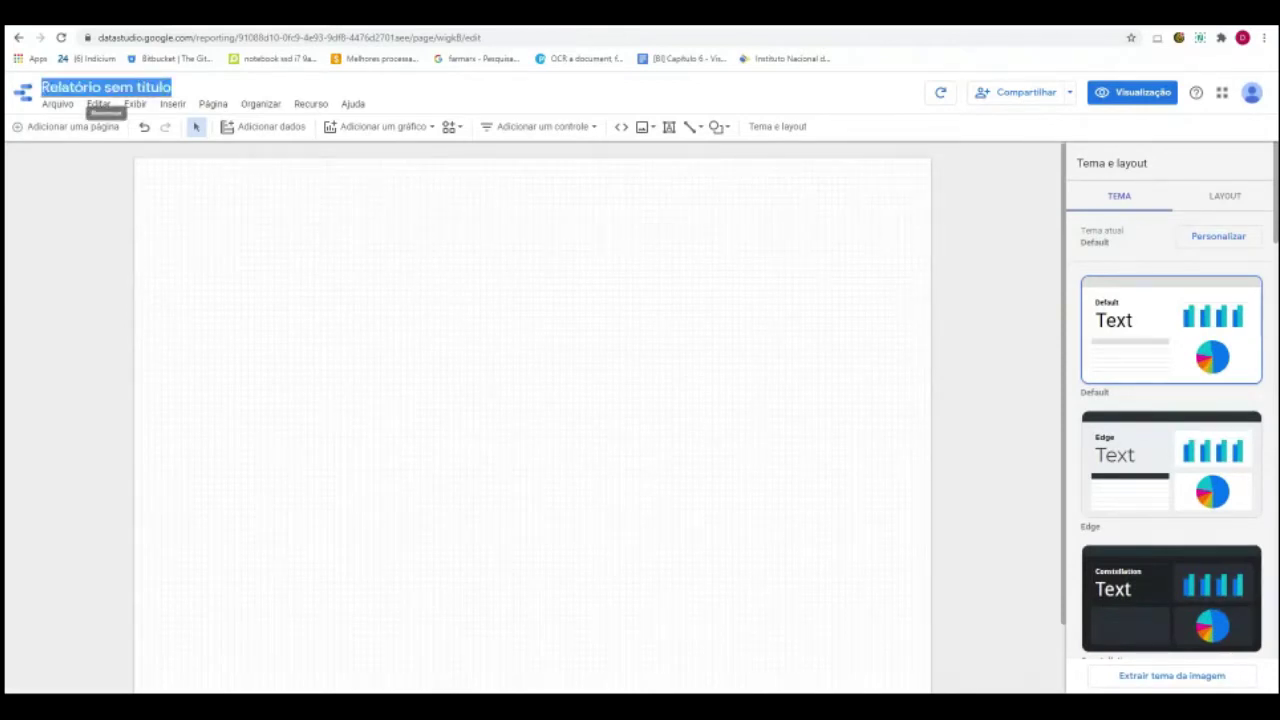
pyautogui.write('BI Demonstração')
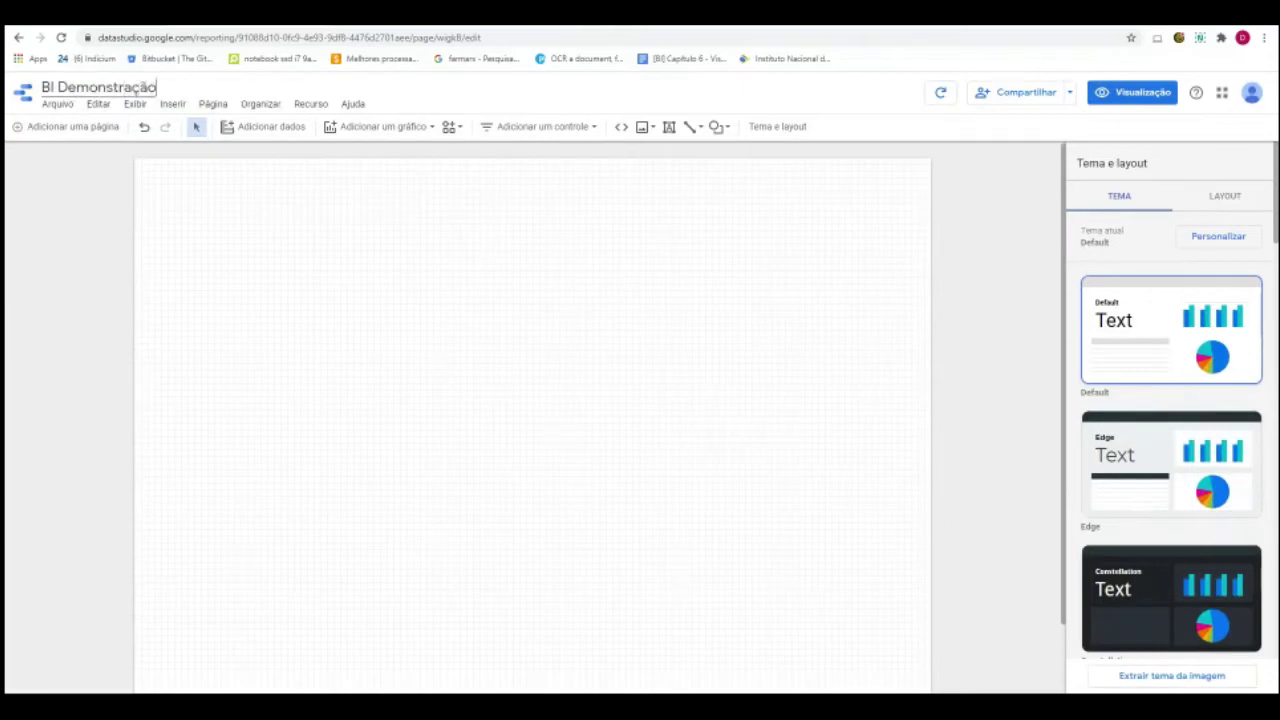
pyautogui.press('Return')
# Apply the Constellation theme to the report.
pyautogui.click(645, 127)
pyautogui.scroll(-2, 1155, 430)
pyautogui.click(1155, 460)
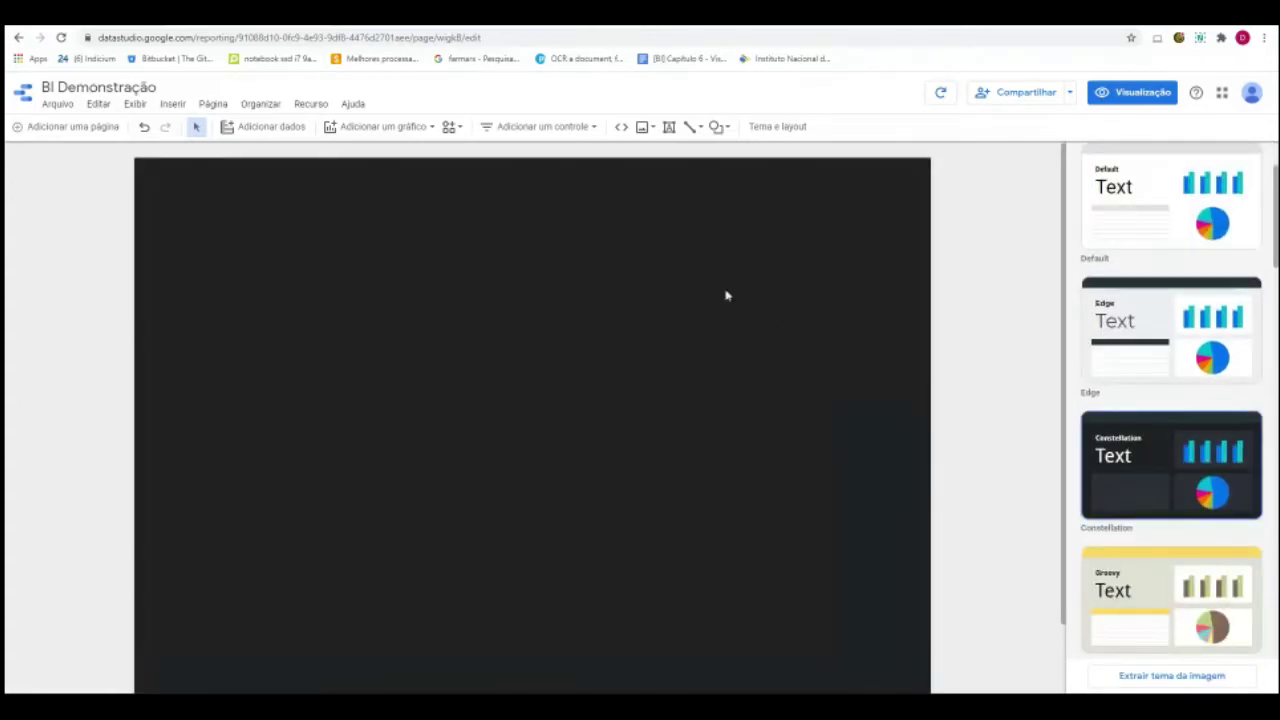
# Insert a time series chart in the upper part of the page and stretch it across nearly the full page width.
pyautogui.click(400, 128)
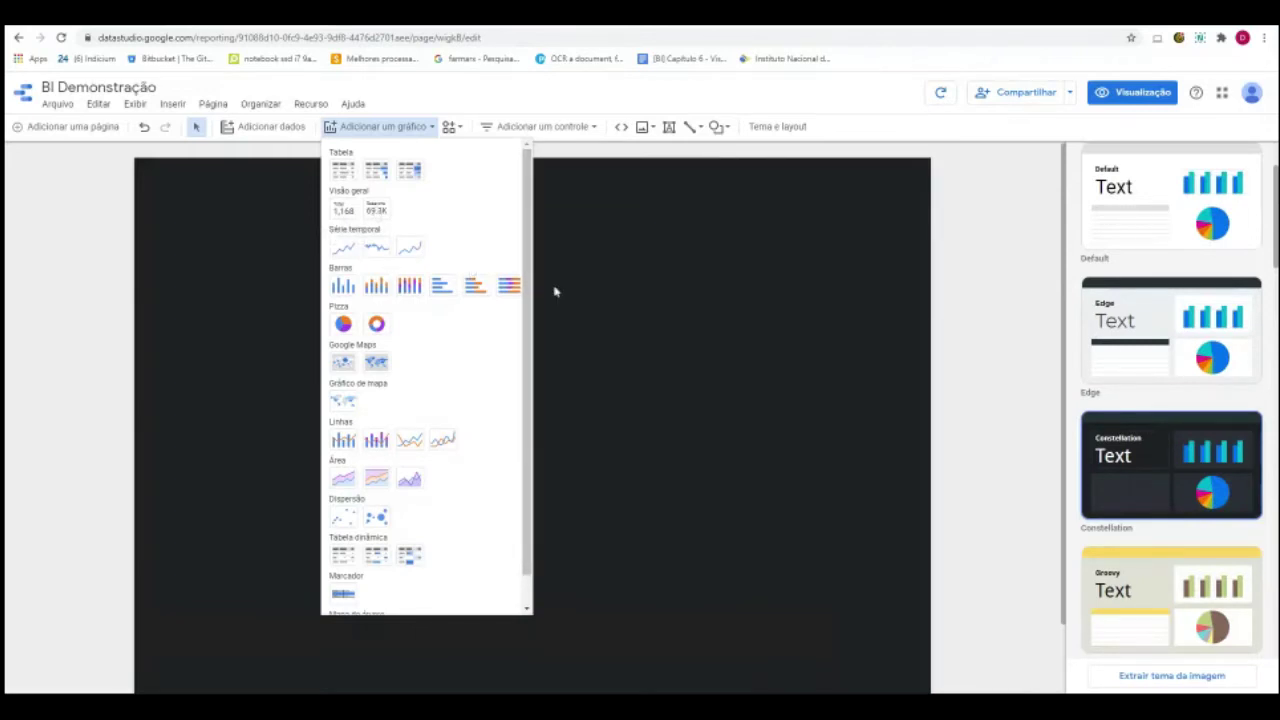
pyautogui.click(343, 247)
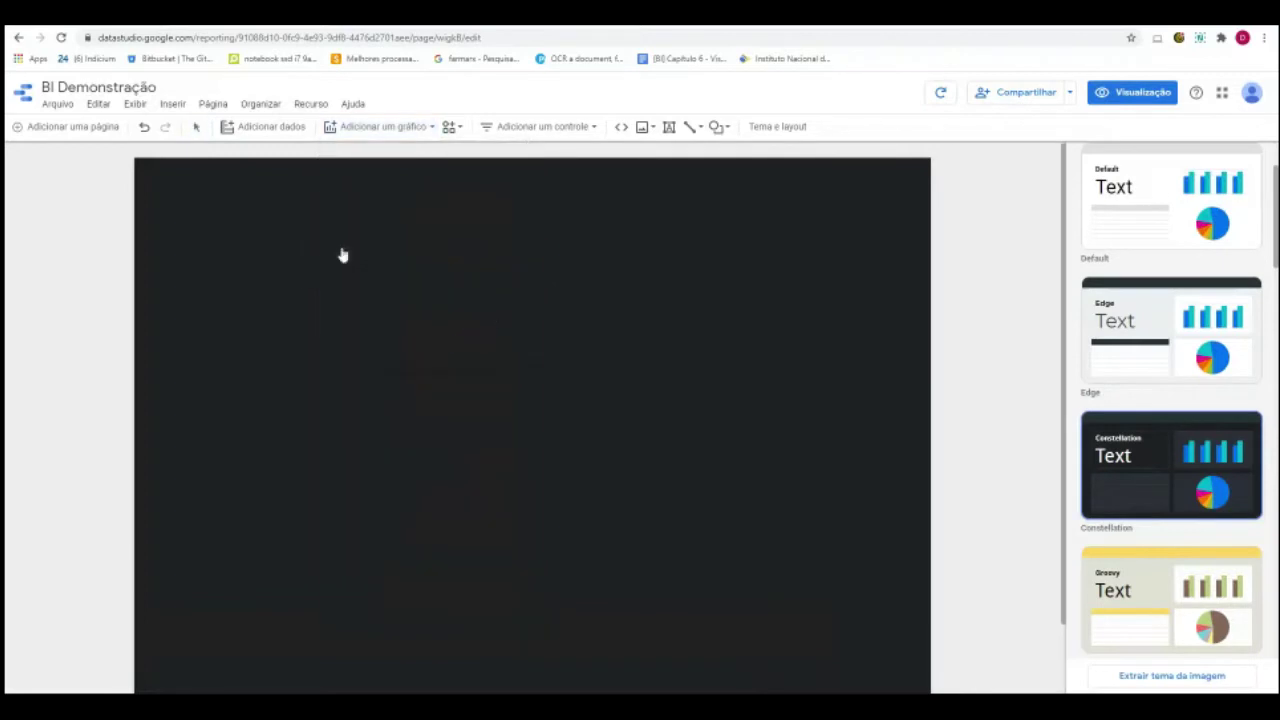
pyautogui.click(196, 245)
pyautogui.moveTo(449, 340); pyautogui.dragTo(917, 360)
pyautogui.moveTo(784, 357); pyautogui.dragTo(769, 341)
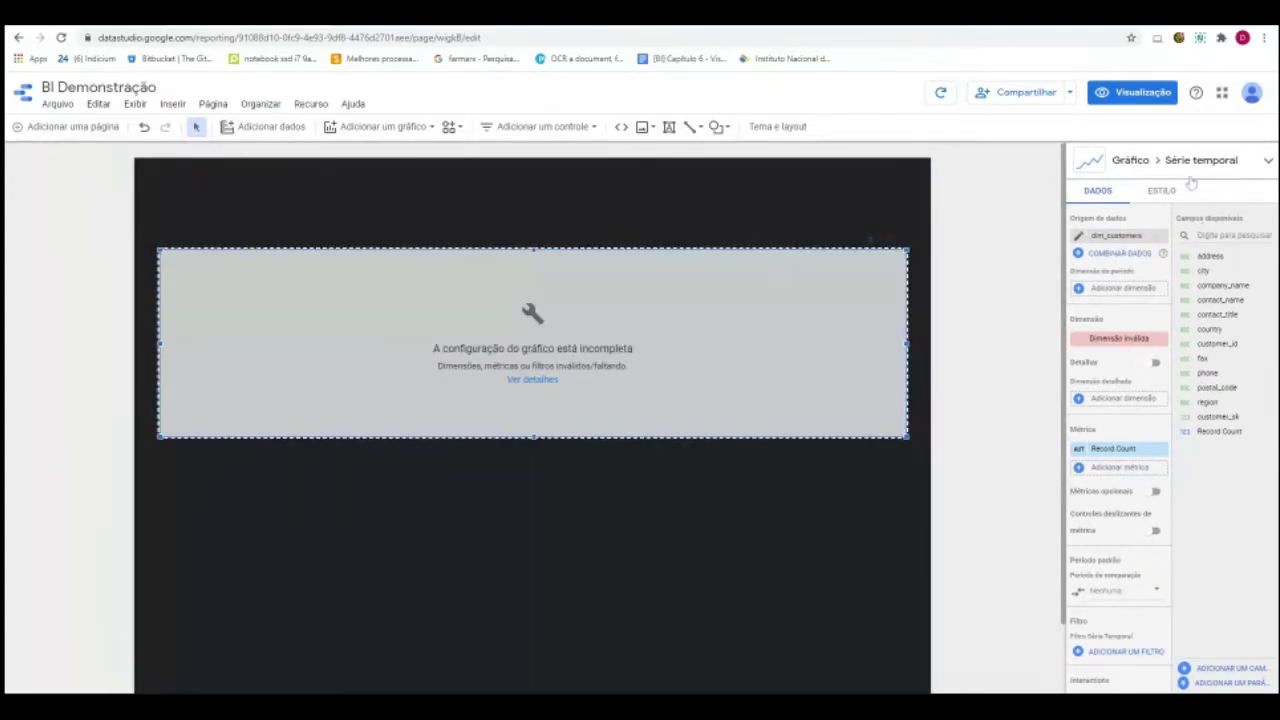
# Set the time series chart's data source to Pedidos and replace its metric with Receita Bruta.
pyautogui.click(1117, 236)
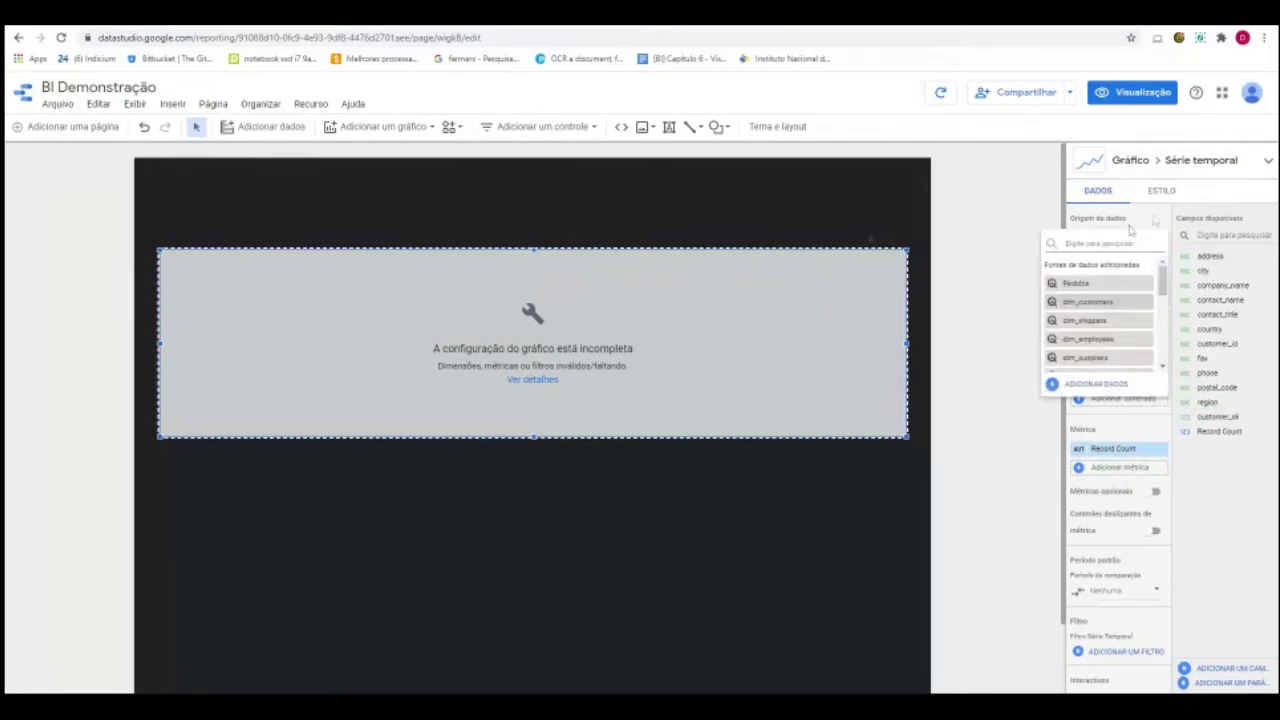
pyautogui.click(1100, 292)
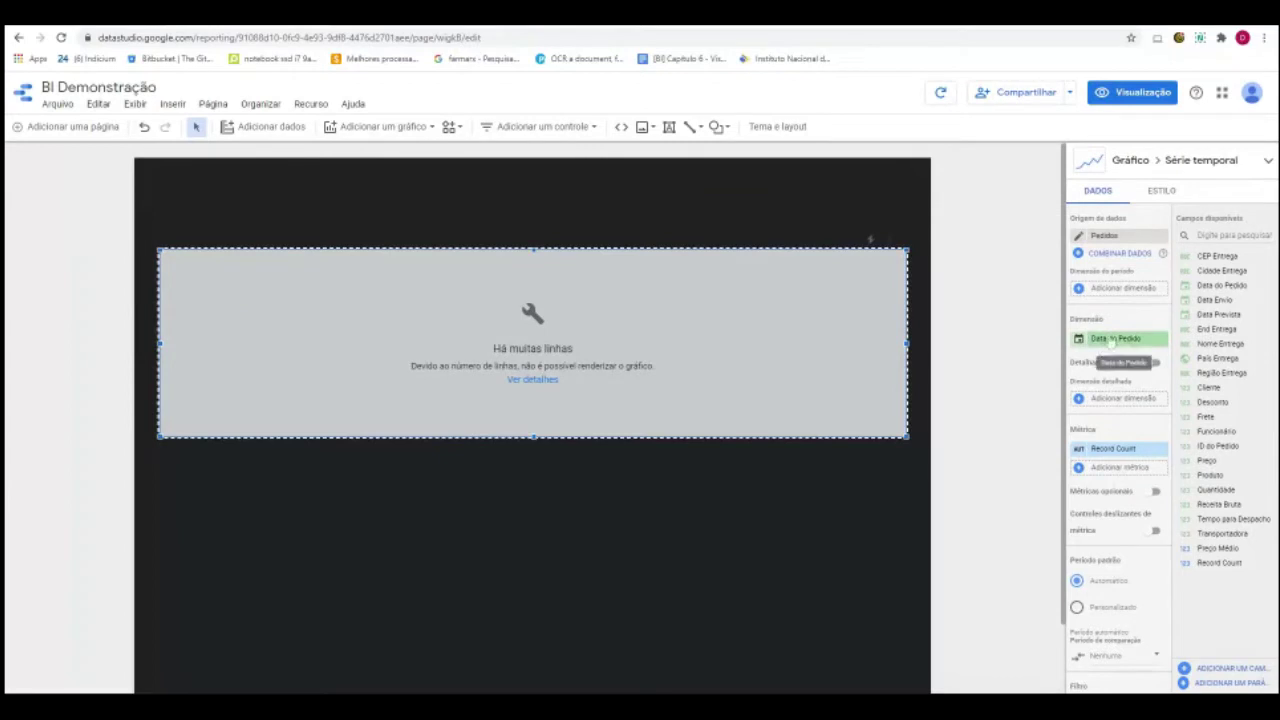
pyautogui.moveTo(1131, 450); pyautogui.dragTo(1240, 548)
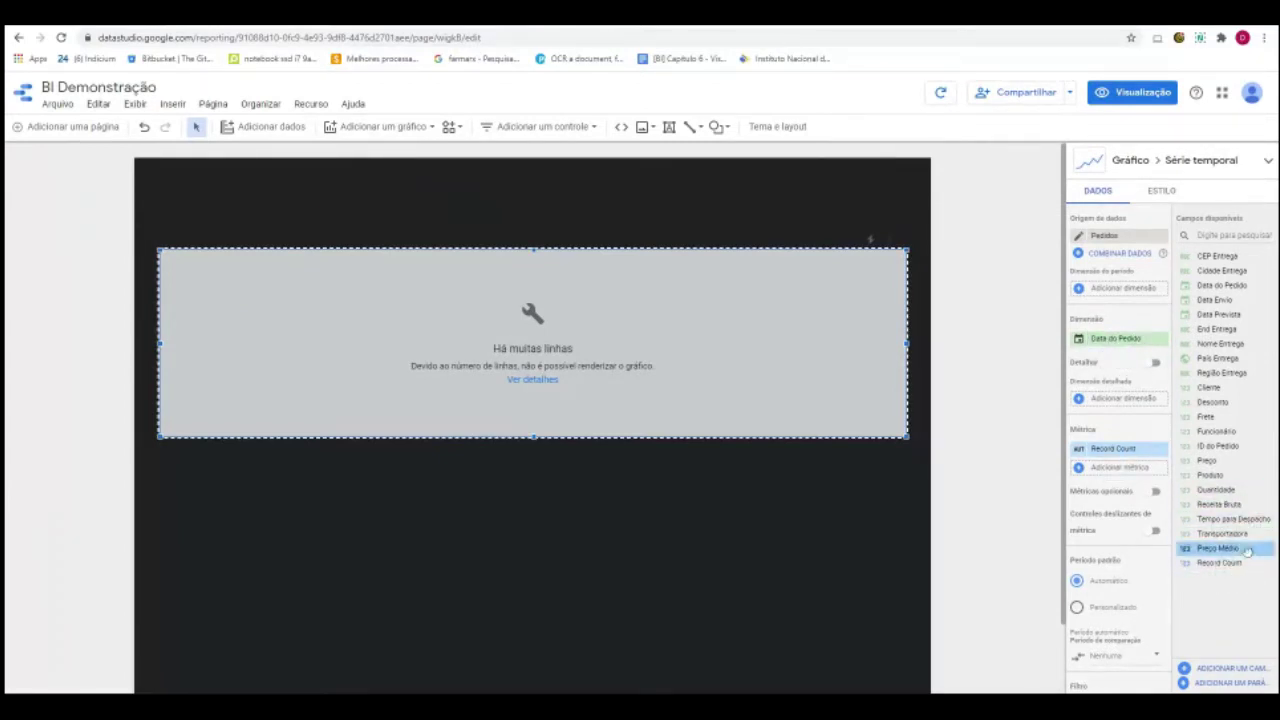
pyautogui.moveTo(1220, 505); pyautogui.dragTo(1150, 450)
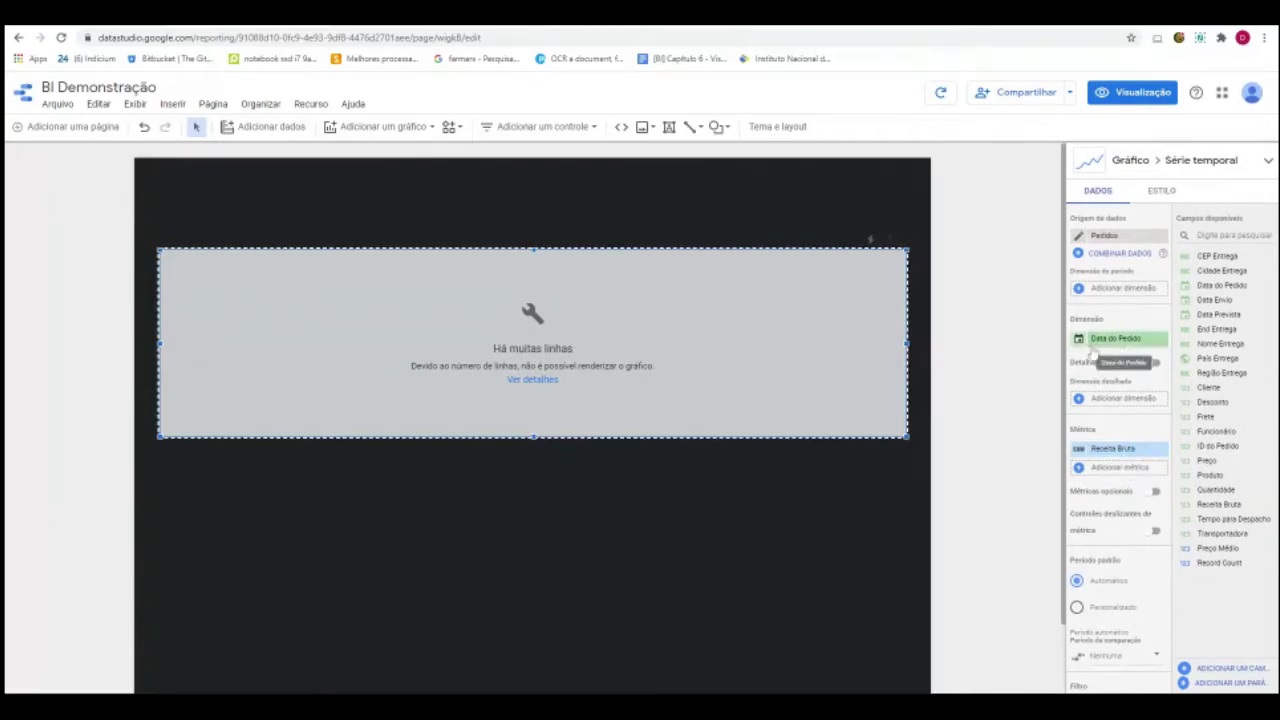
# Change the date type of the chart's Data do Pedido dimension to Ano e mês.
pyautogui.click(1138, 342)
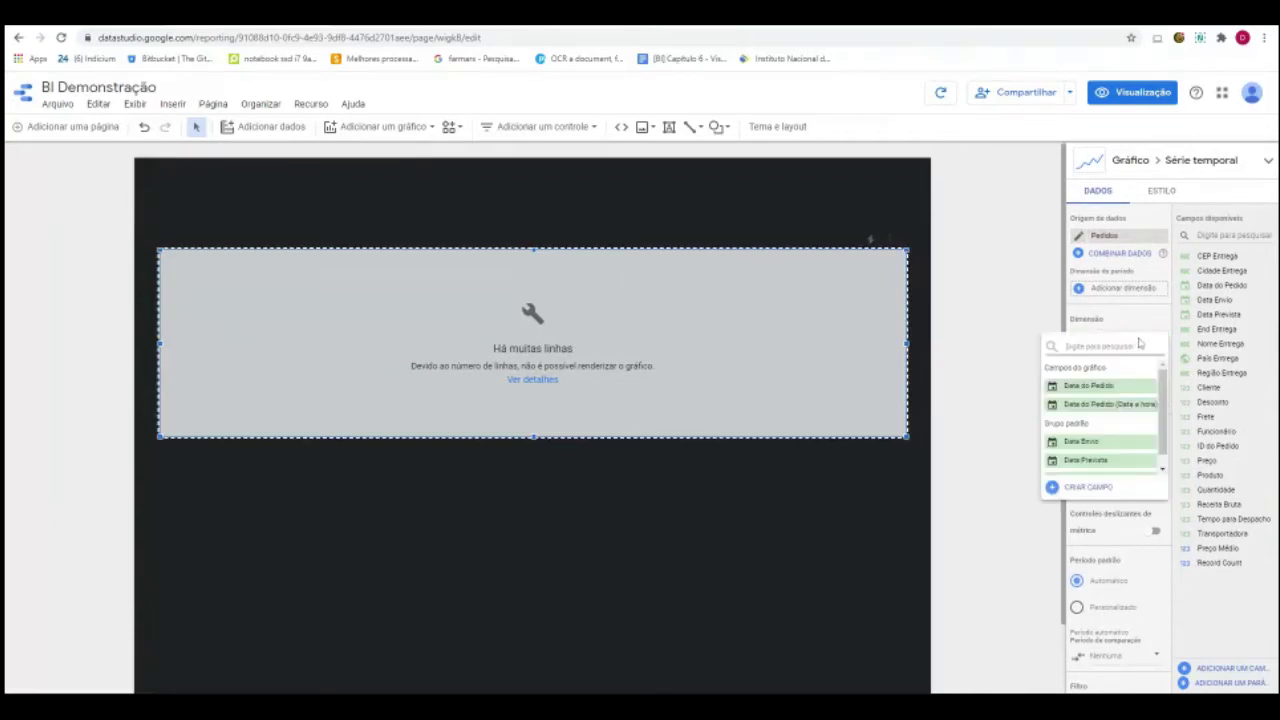
pyautogui.click(1158, 338)
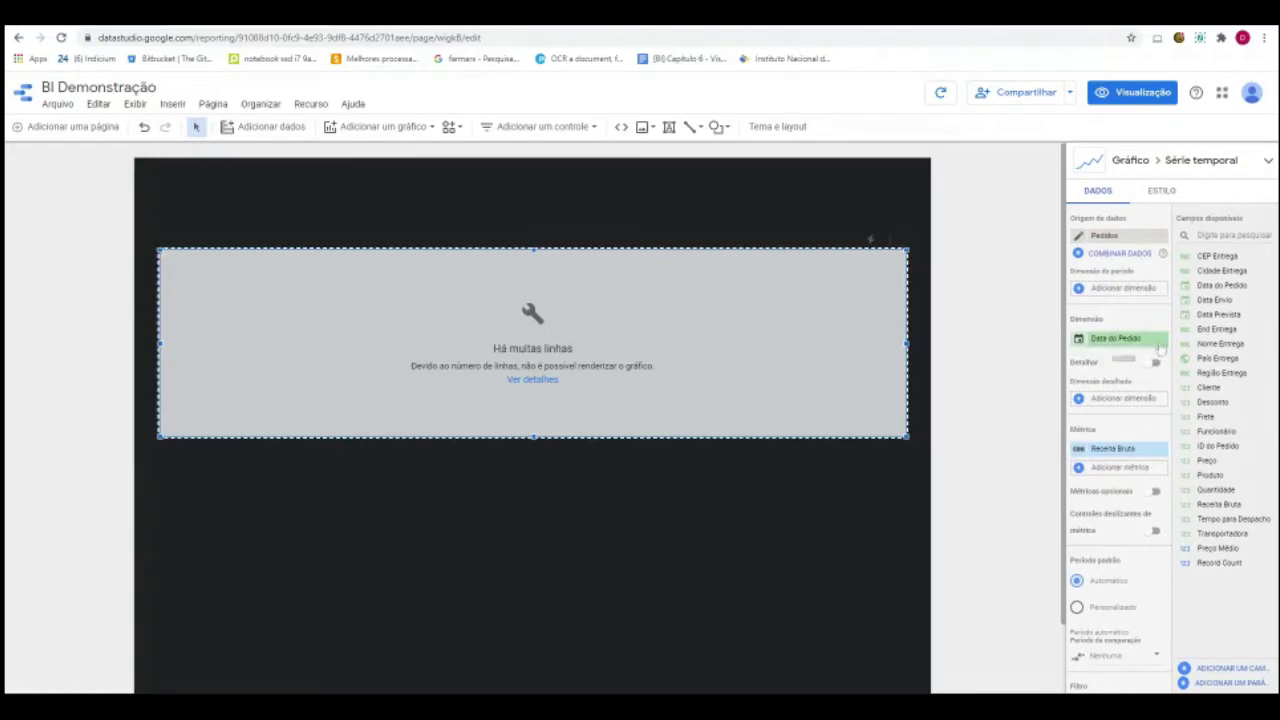
pyautogui.click(1080, 345)
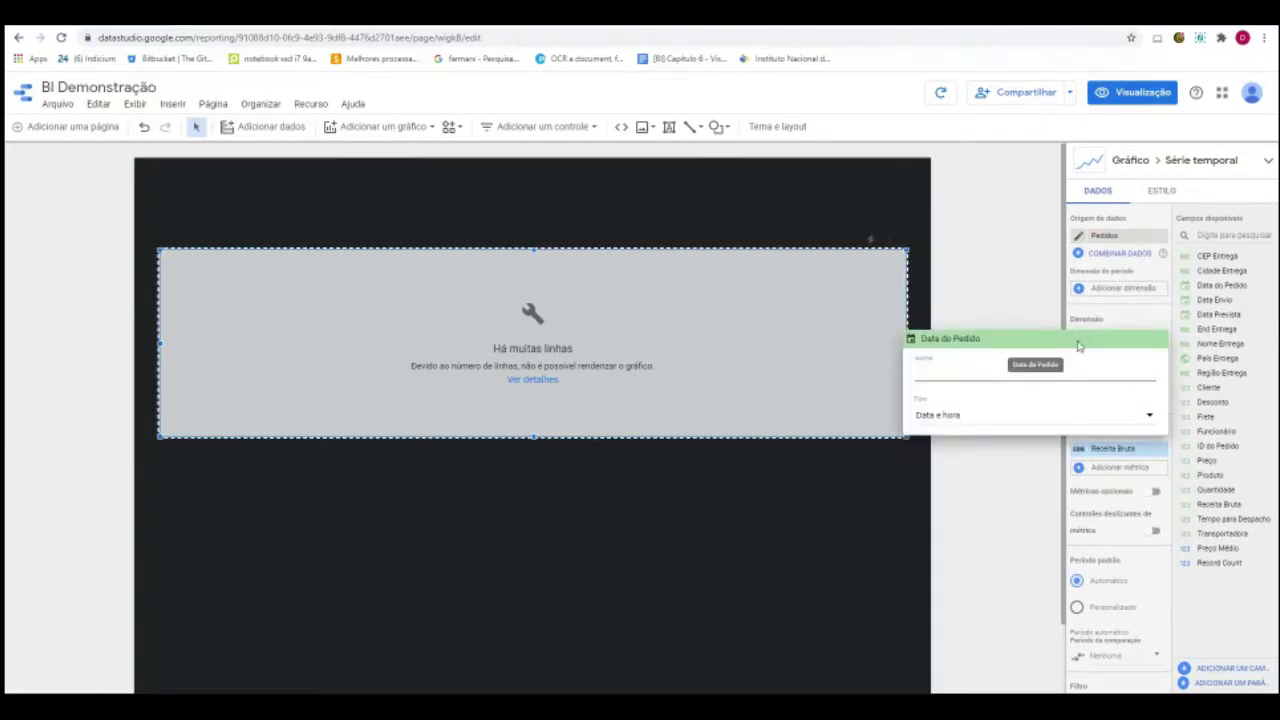
pyautogui.click(963, 415)
pyautogui.click(1085, 388)
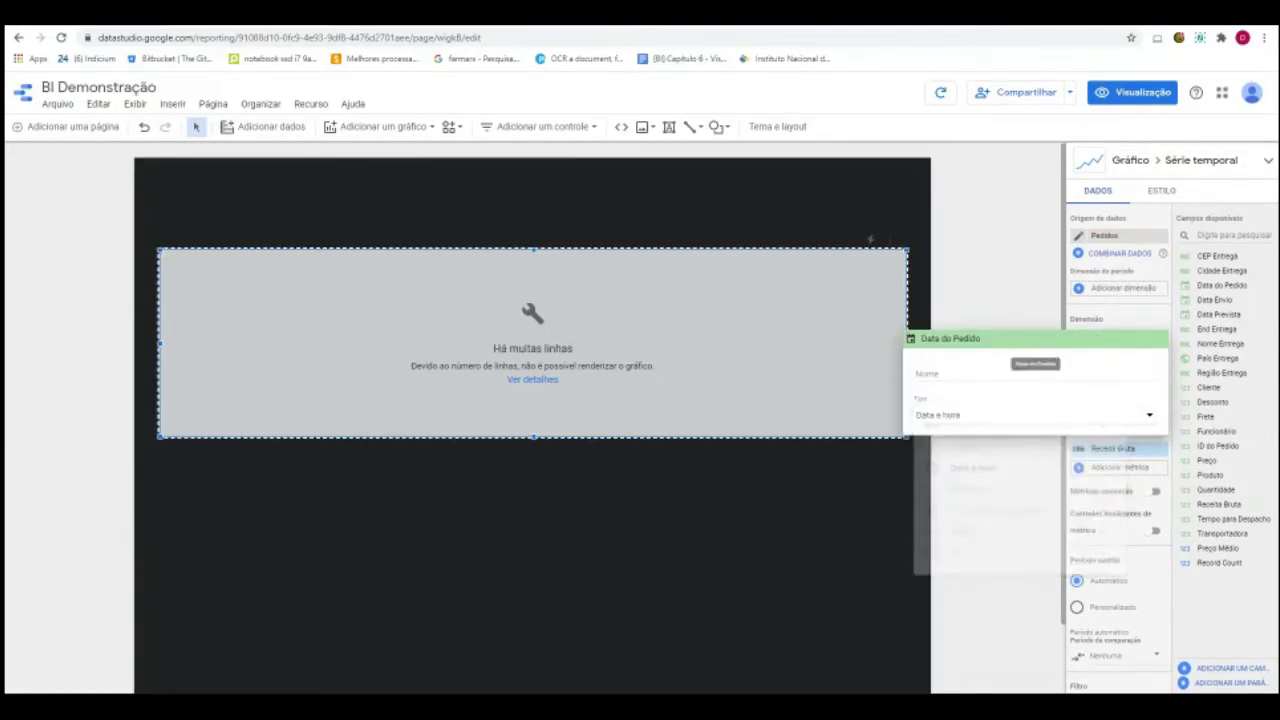
pyautogui.click(962, 419)
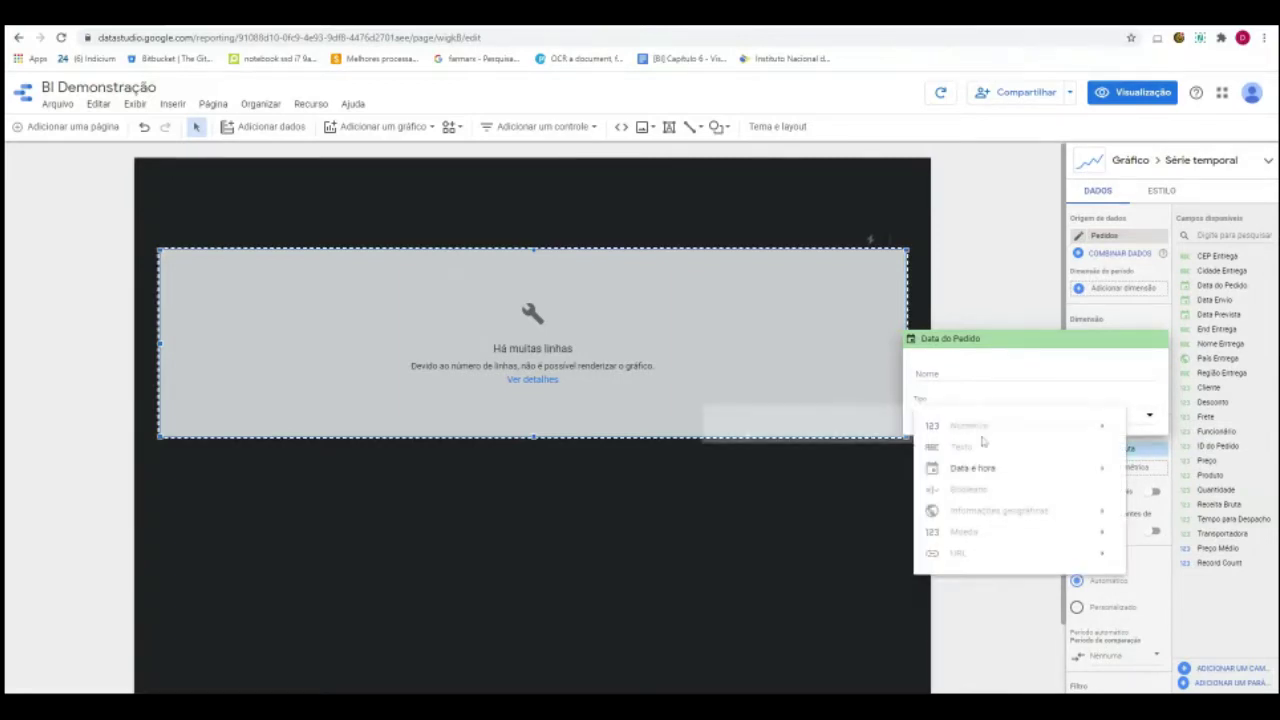
pyautogui.moveTo(1029, 469)
pyautogui.scroll(-2, 814, 486)
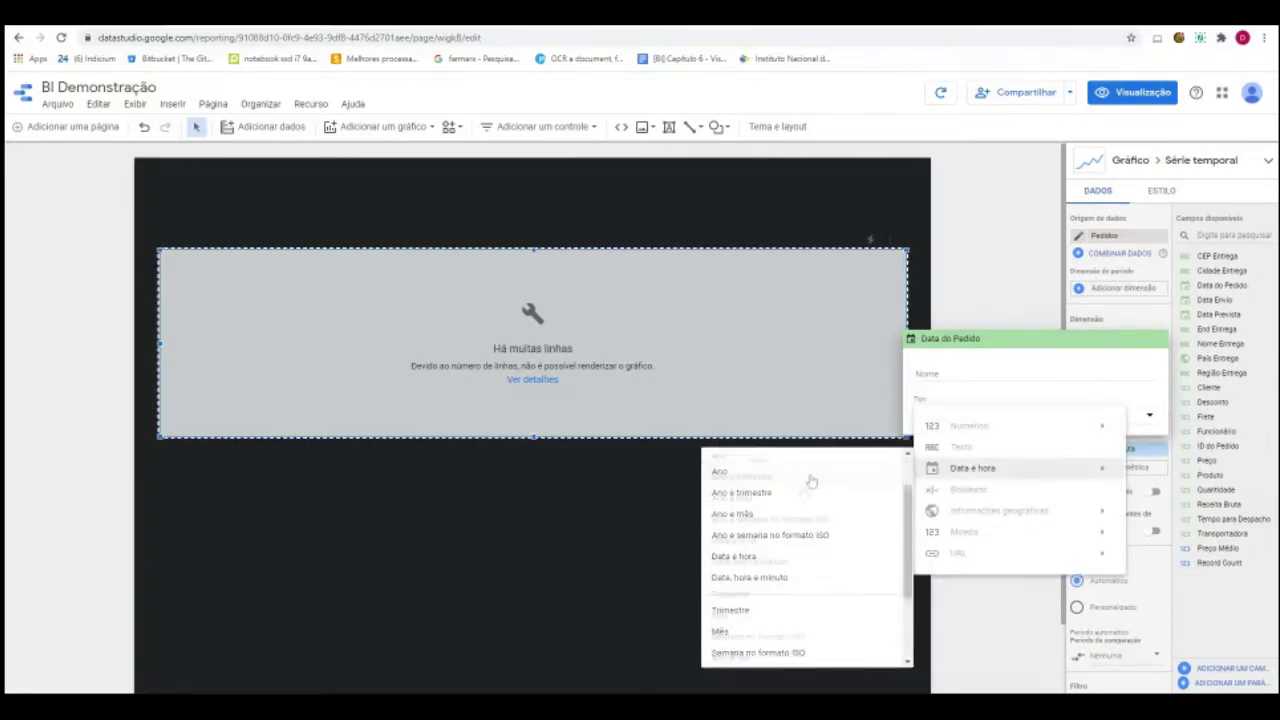
pyautogui.click(773, 503)
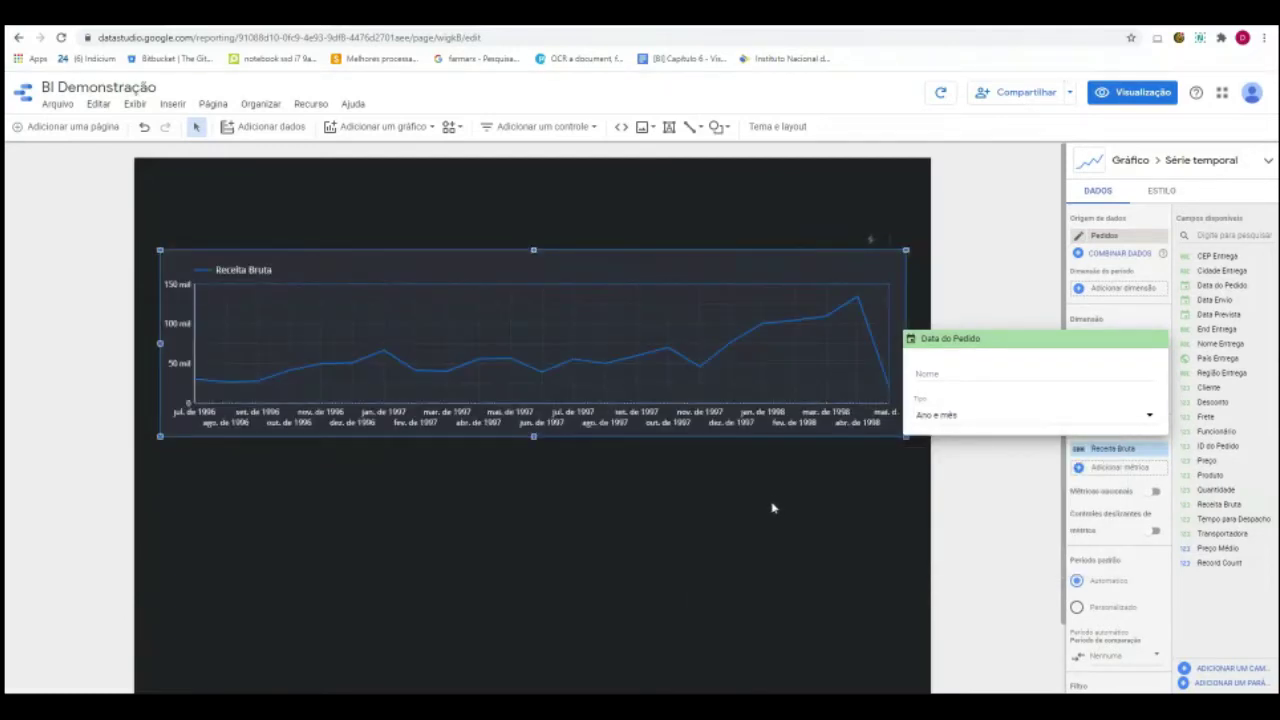
pyautogui.click(771, 508)
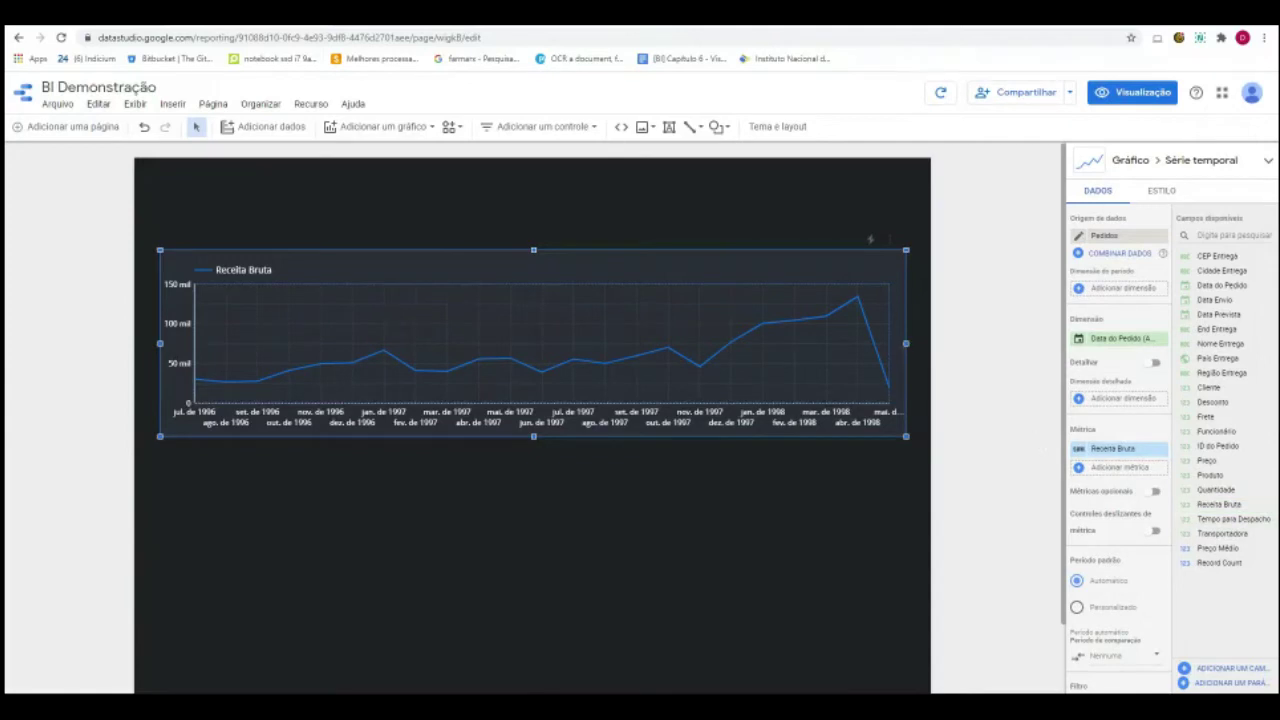
# Move the Receita Bruta chart slightly down the page to make room for a heading above it.
pyautogui.moveTo(861, 270); pyautogui.dragTo(861, 280)
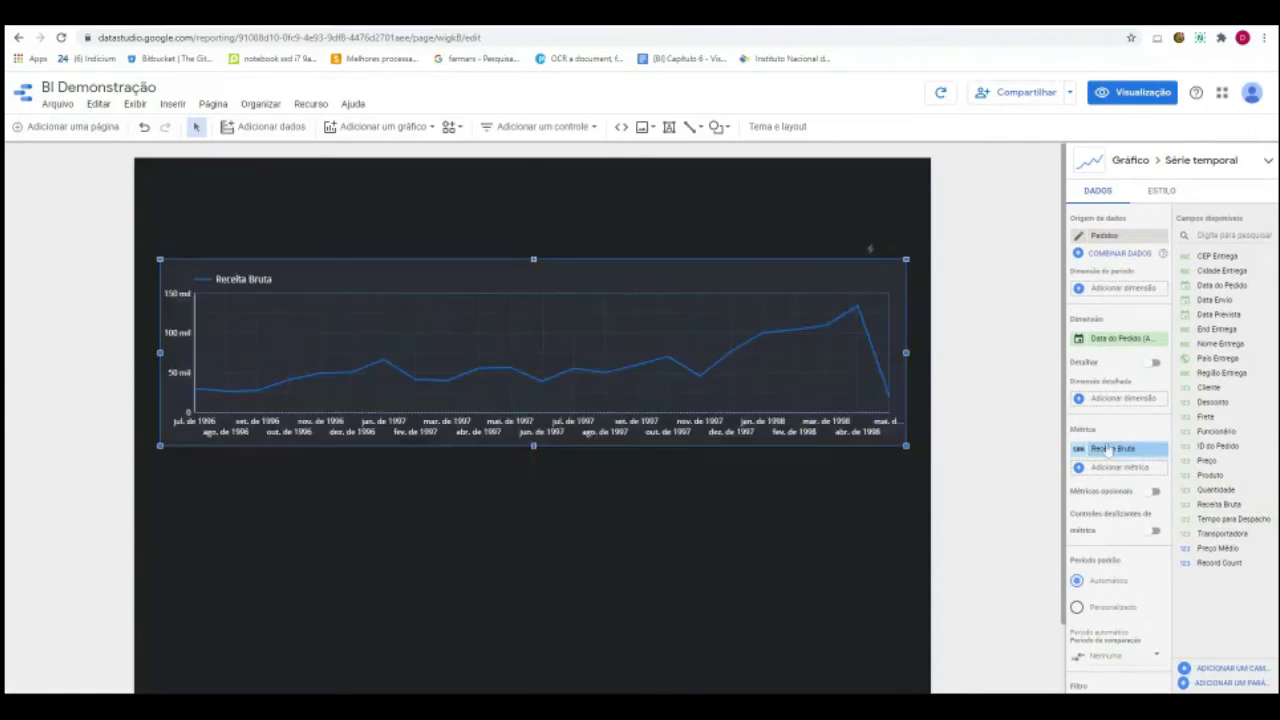
pyautogui.click(680, 503)
pyautogui.click(706, 289)
pyautogui.moveTo(706, 289); pyautogui.dragTo(706, 296)
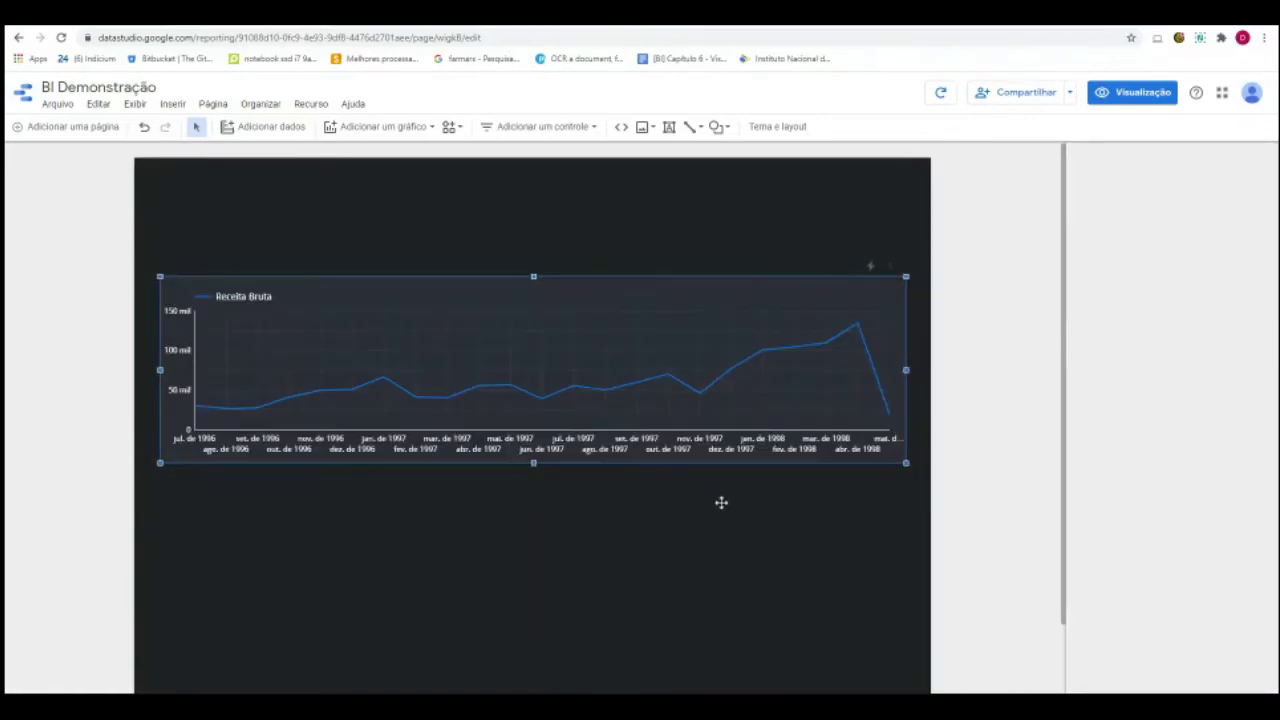
# Draw a wide, single-line text box directly above the chart and set its font size to 28px.
pyautogui.click(669, 127)
pyautogui.moveTo(160, 238); pyautogui.dragTo(824, 277)
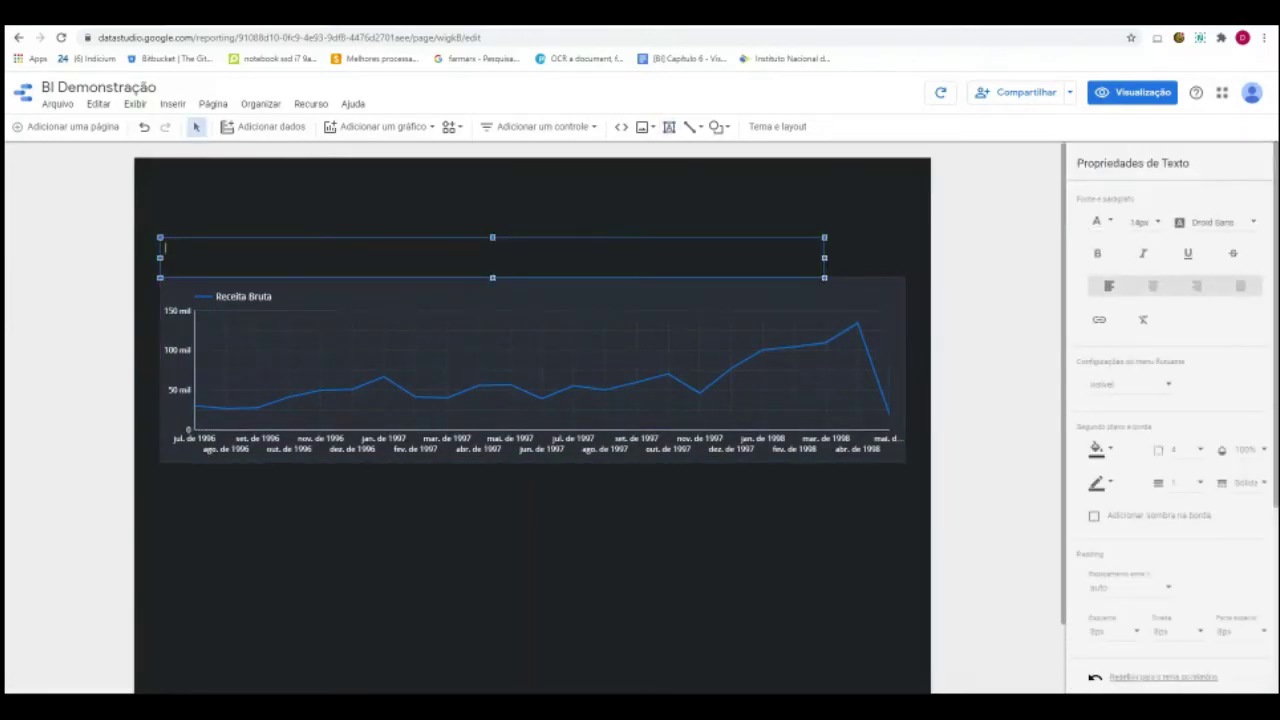
pyautogui.click(1142, 222)
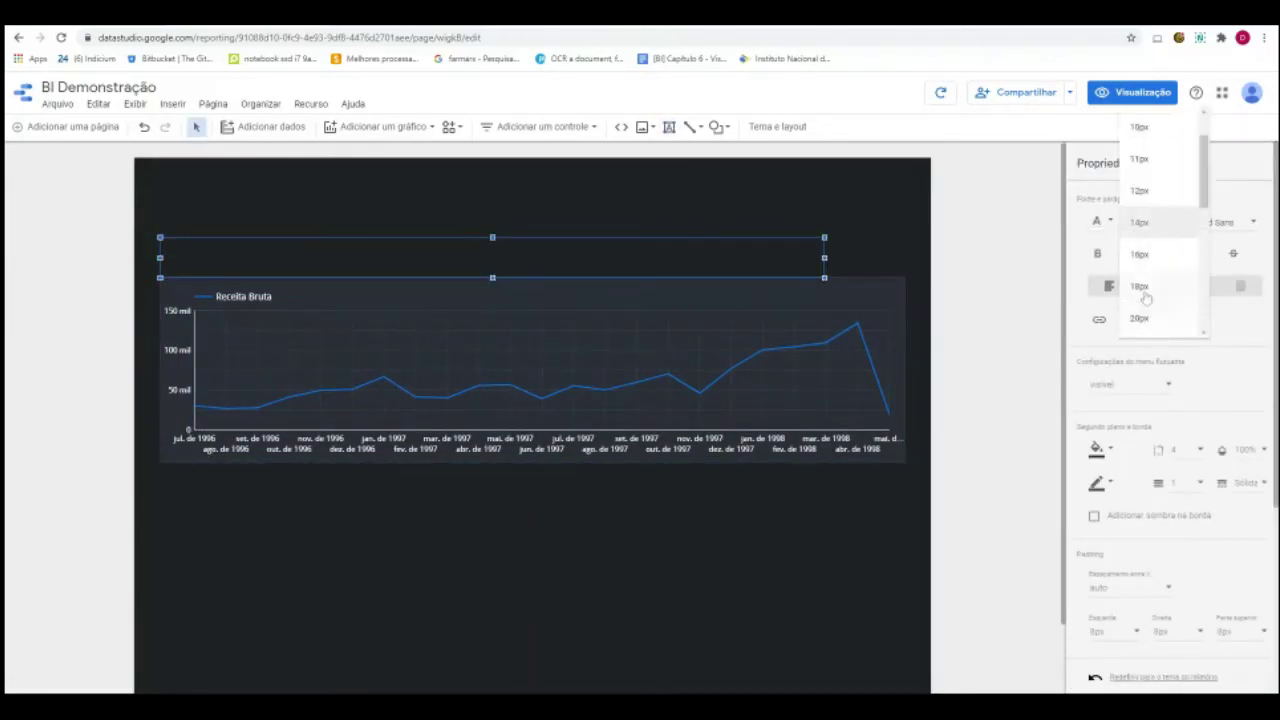
pyautogui.scroll(-2, 1155, 300)
pyautogui.click(1140, 250)
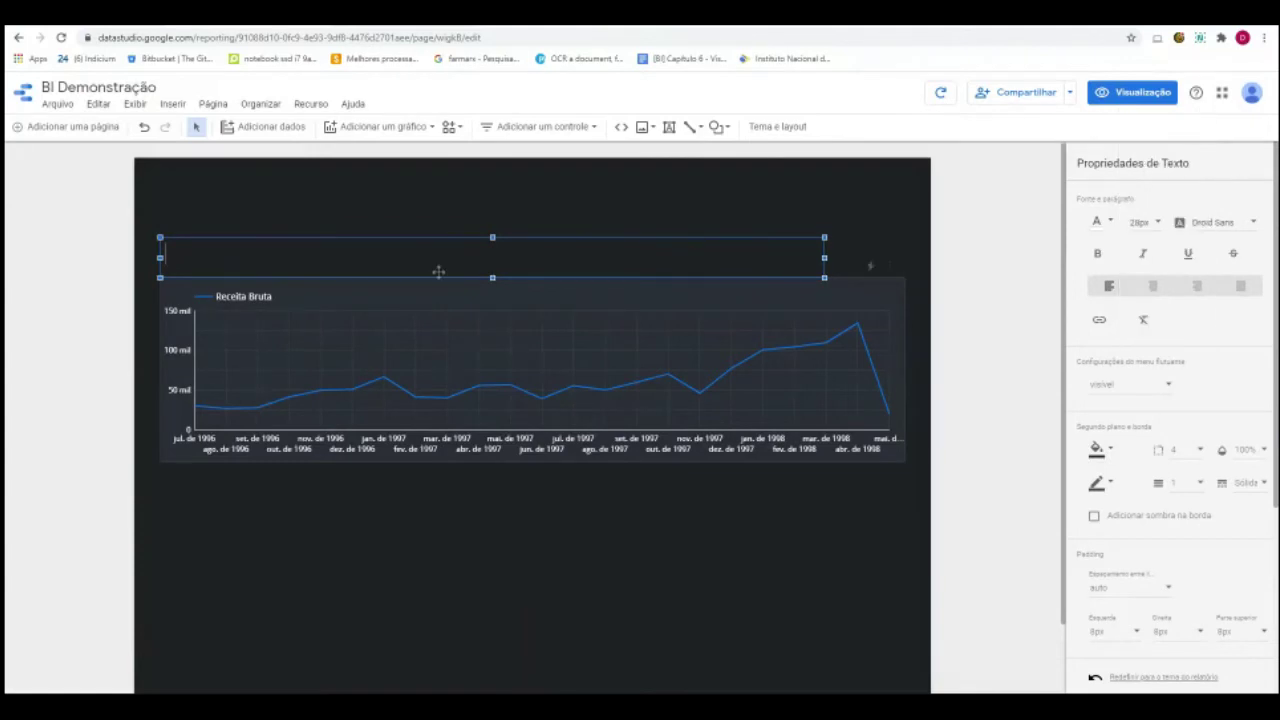
# Enter the heading "Qual a evolução da nossa receita ao longo do tempo?" in the text box above the chart.
pyautogui.write('Qual a e')
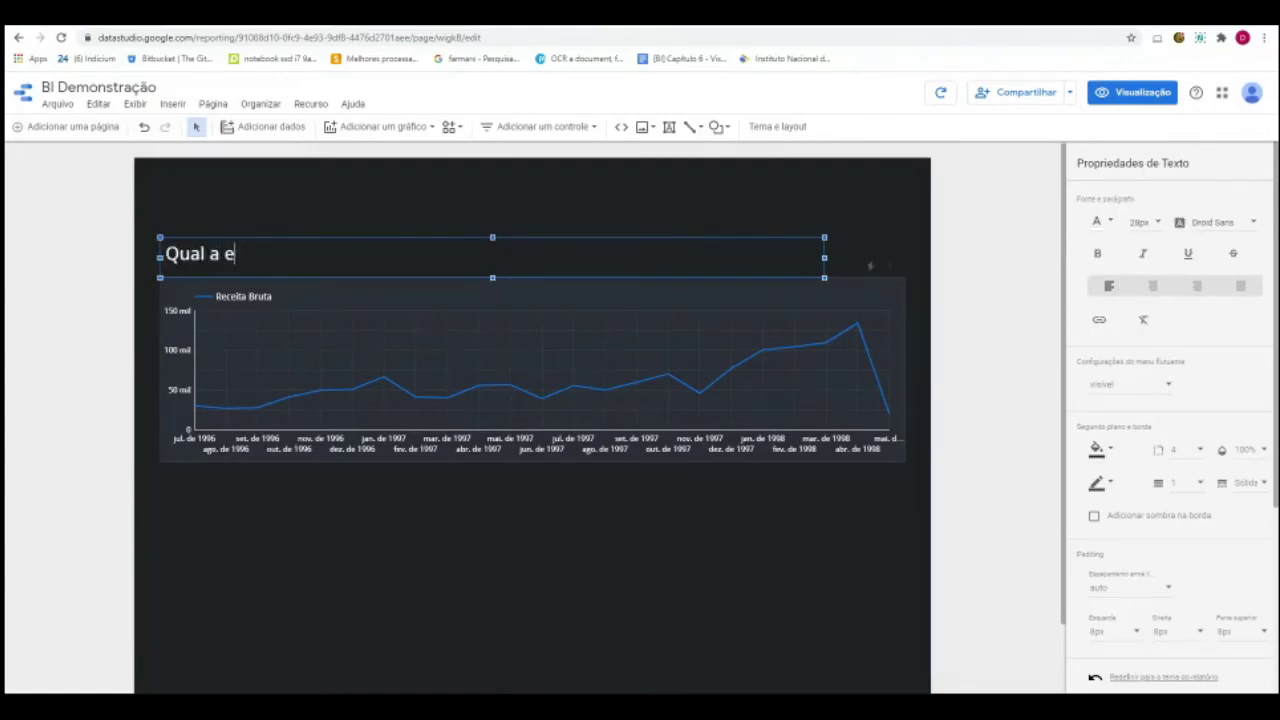
pyautogui.write('volução d')
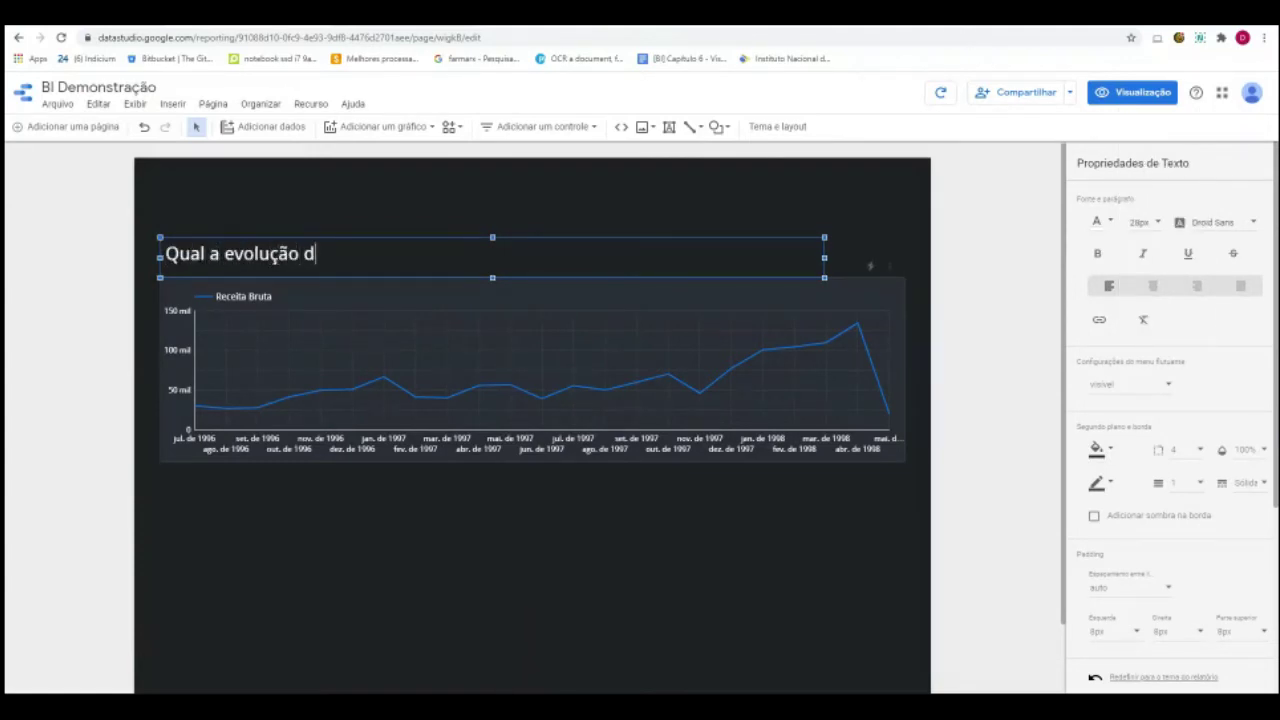
pyautogui.write('a nossa receita ')
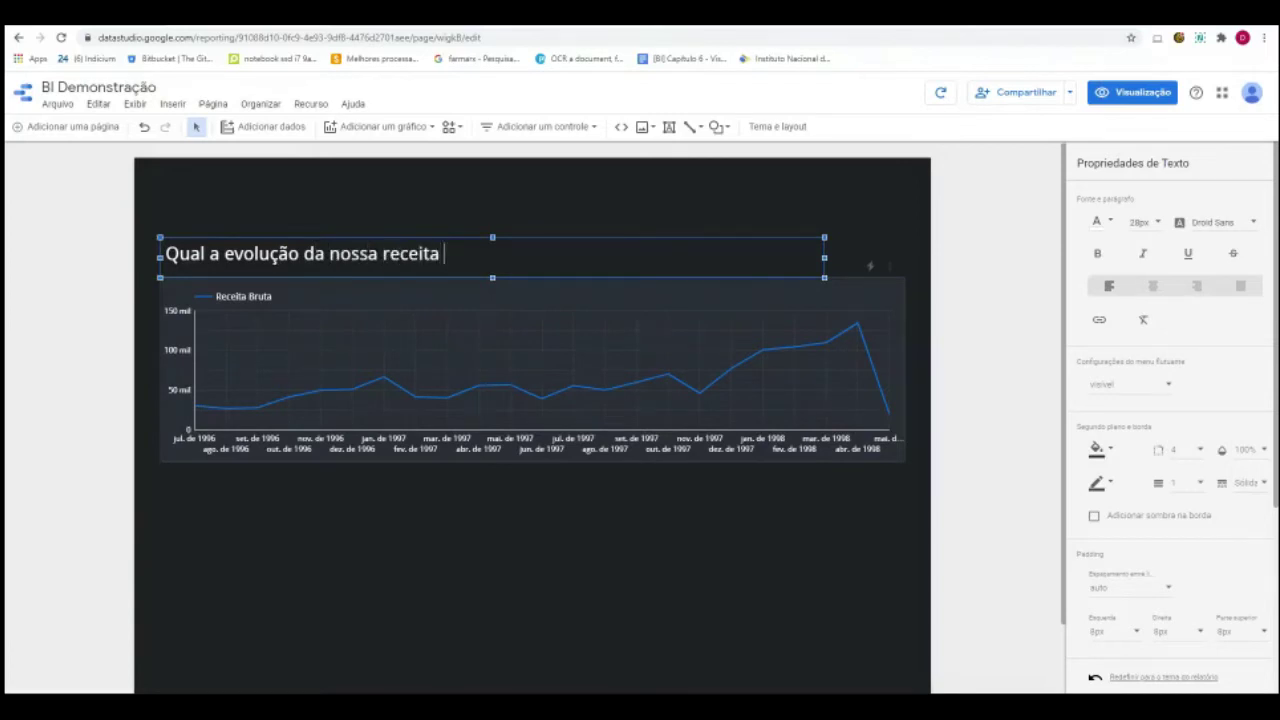
pyautogui.write('ao longo do t')
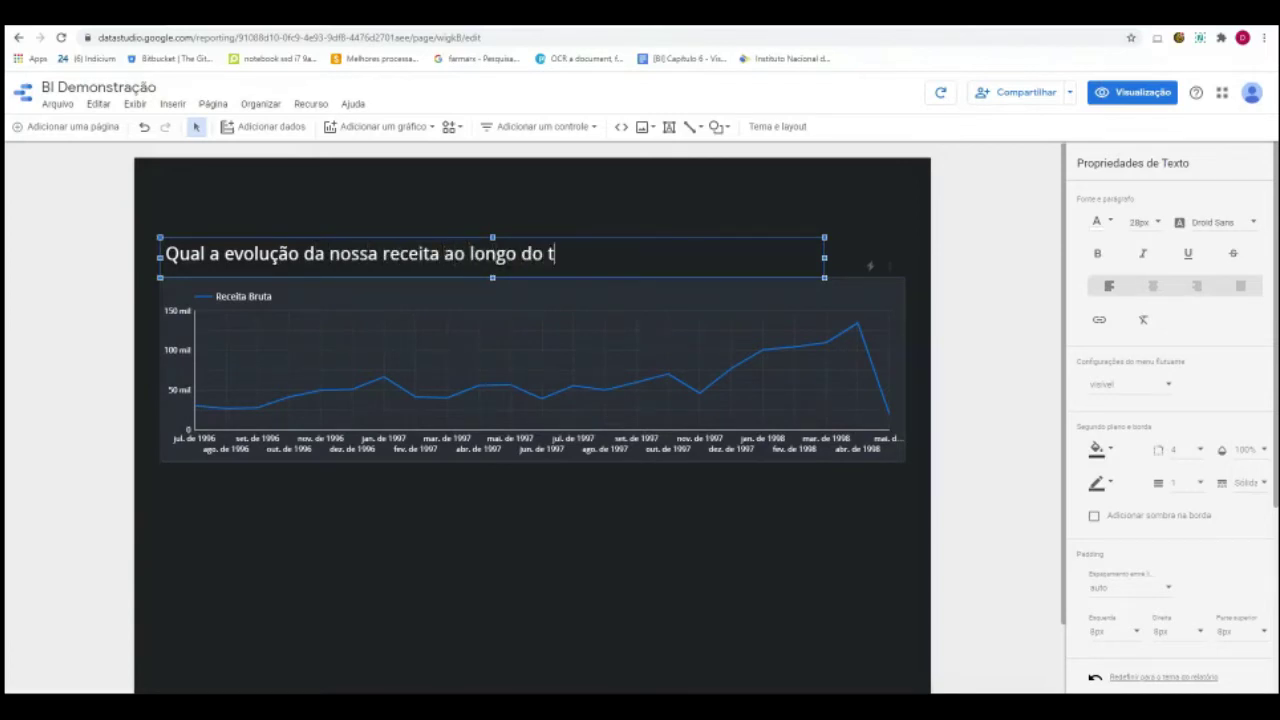
pyautogui.write('empo?')
# Move the chart and its heading slightly down with a wider gap between them, and reduce the chart's height a little.
pyautogui.click(545, 500)
pyautogui.moveTo(560, 295); pyautogui.dragTo(560, 323)
pyautogui.click(574, 237)
pyautogui.moveTo(574, 237); pyautogui.dragTo(574, 254)
pyautogui.click(670, 540)
pyautogui.scroll(-1, 815, 540)
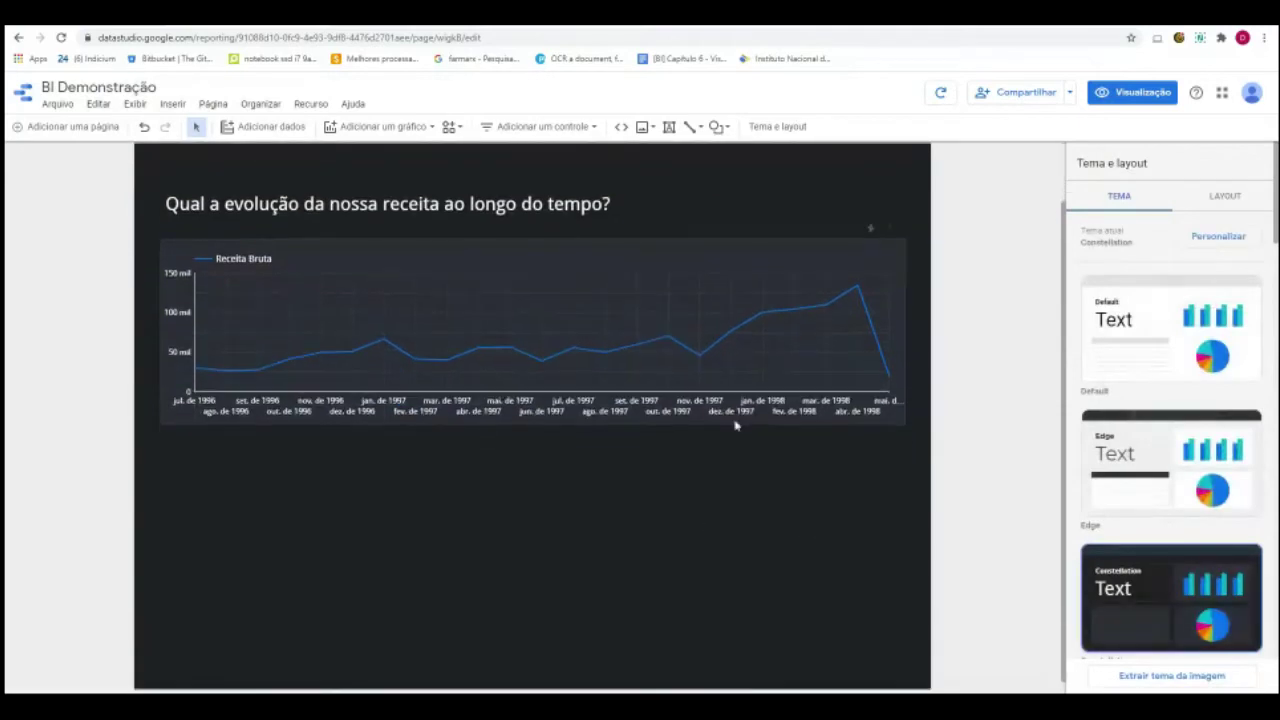
pyautogui.click(624, 435)
pyautogui.moveTo(533, 425); pyautogui.dragTo(533, 416)
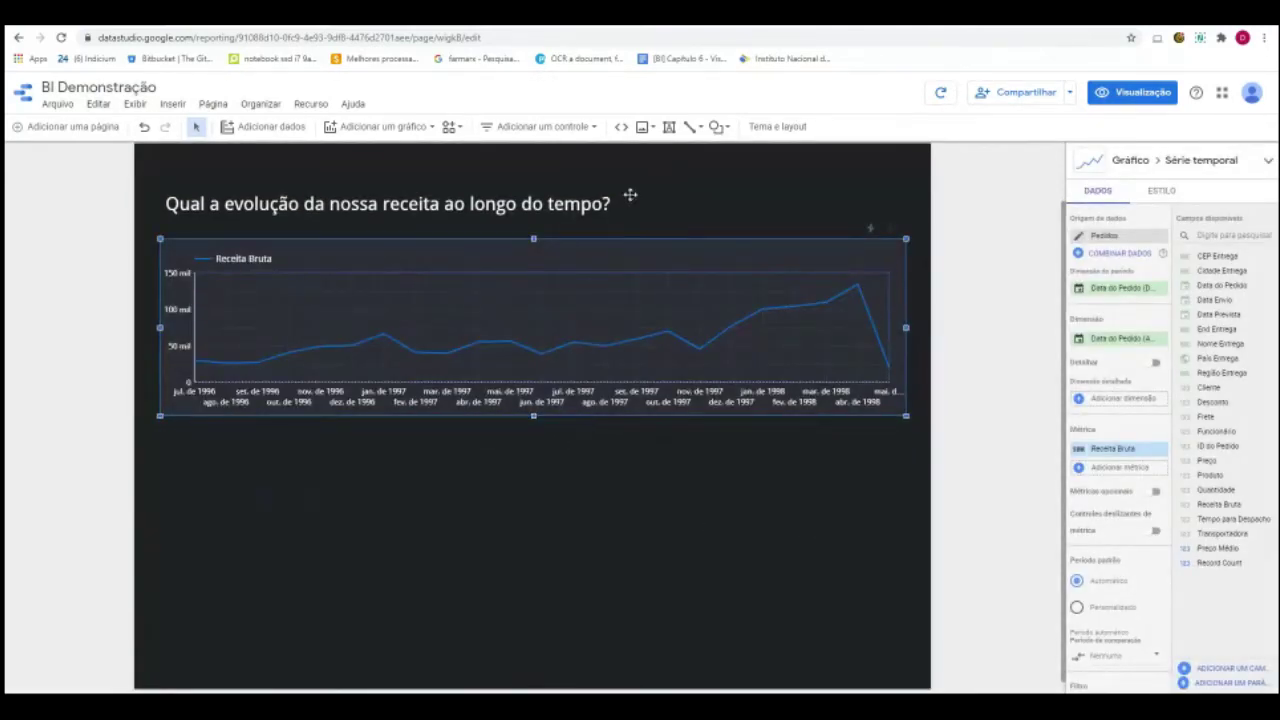
# Add a Google Maps bubble map below the left part of the revenue chart.
pyautogui.click(410, 127)
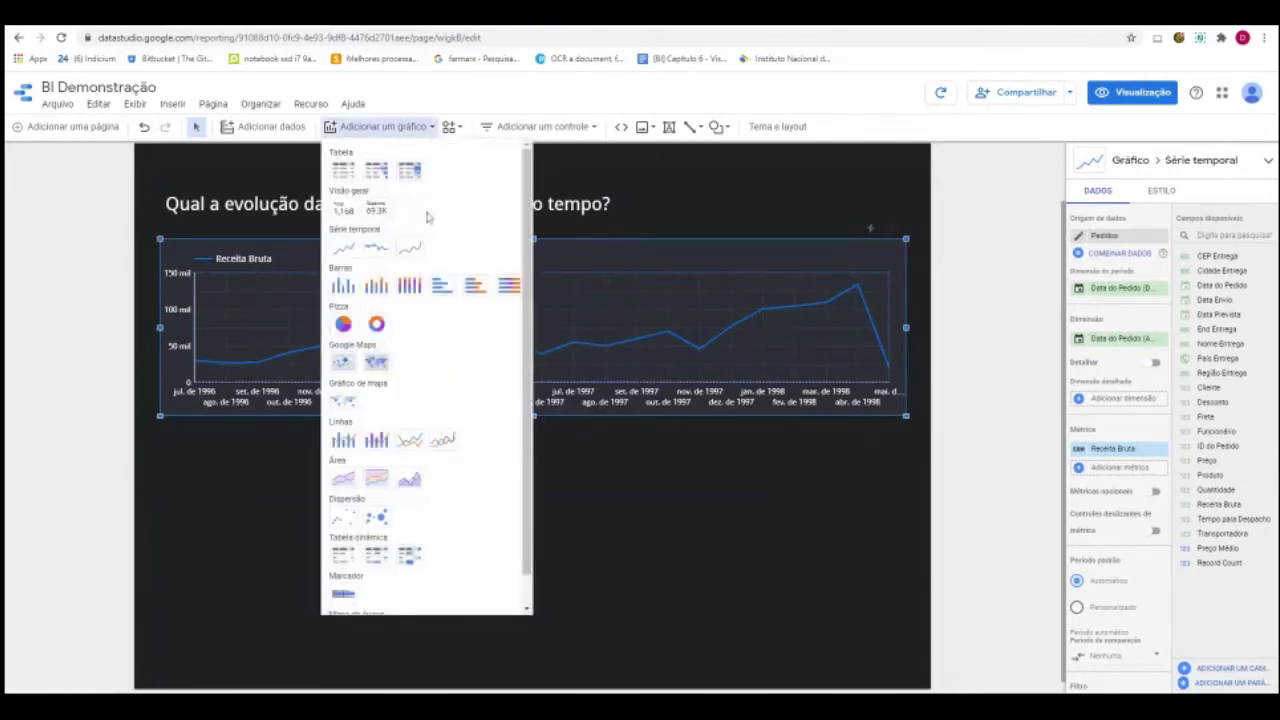
pyautogui.click(343, 362)
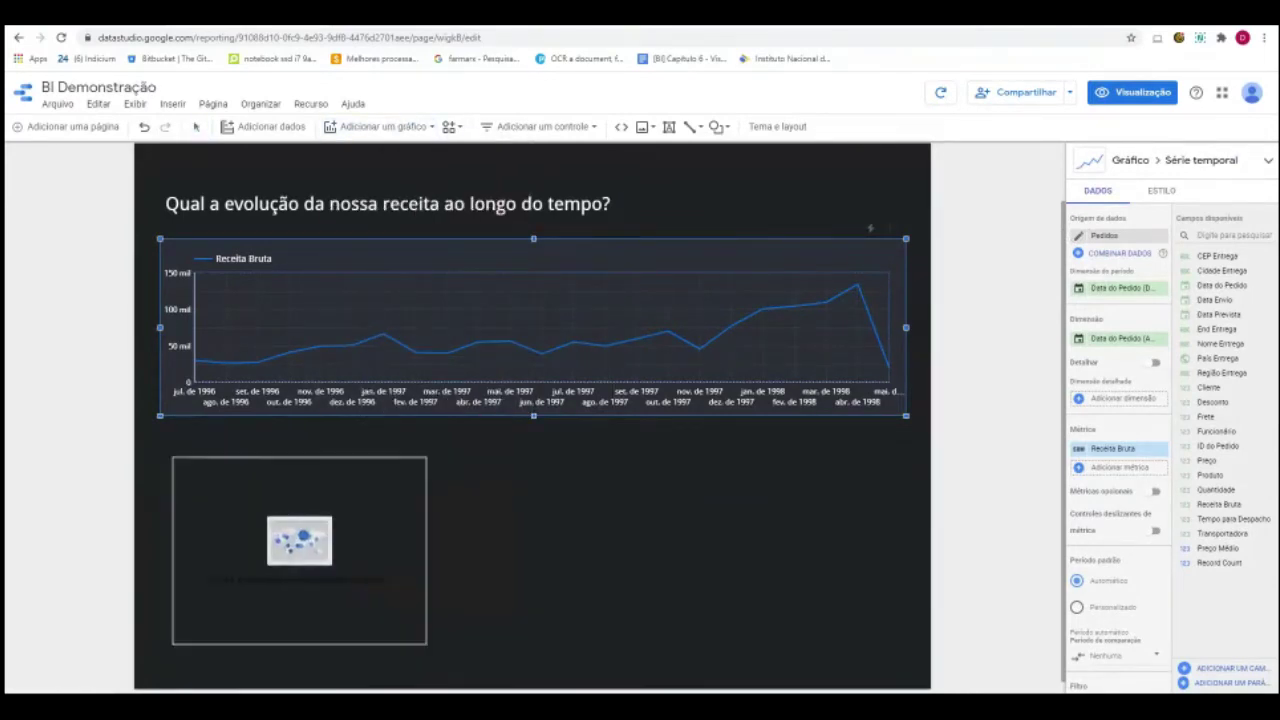
pyautogui.click(167, 459)
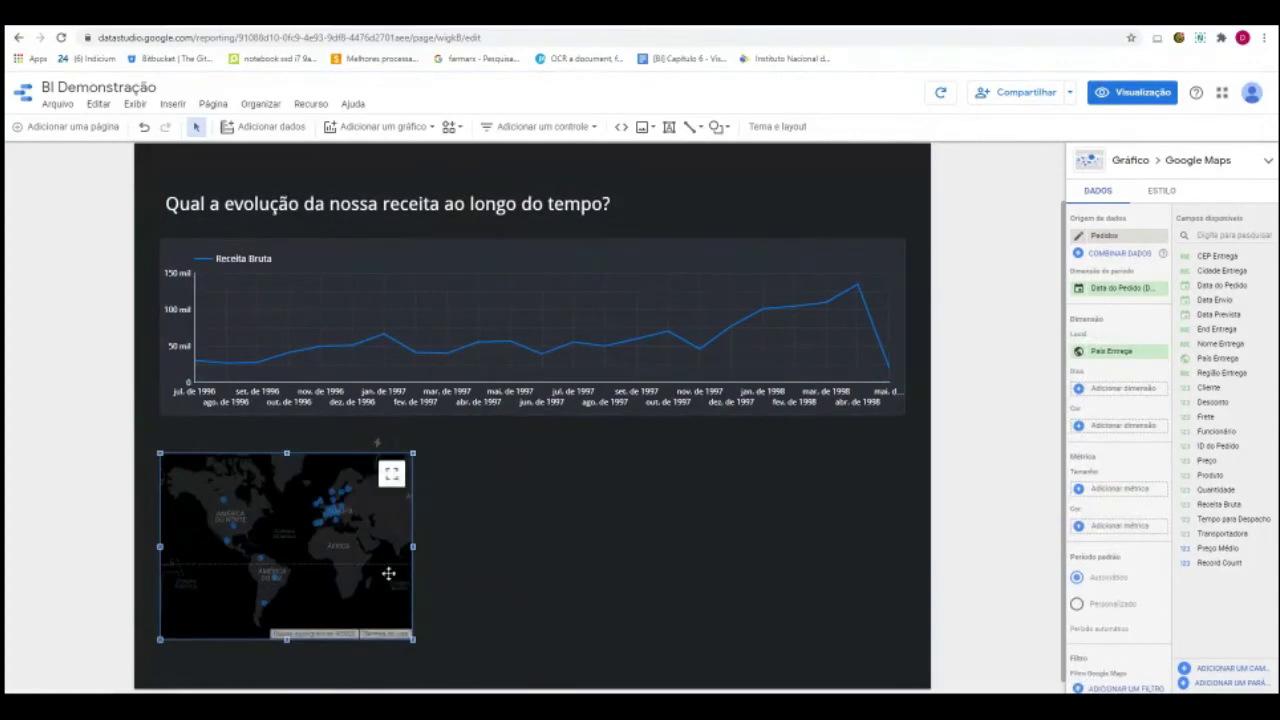
# Widen the bubble map, shift it slightly down and extend its lower edge almost to the page's end.
pyautogui.moveTo(411, 548); pyautogui.dragTo(465, 548)
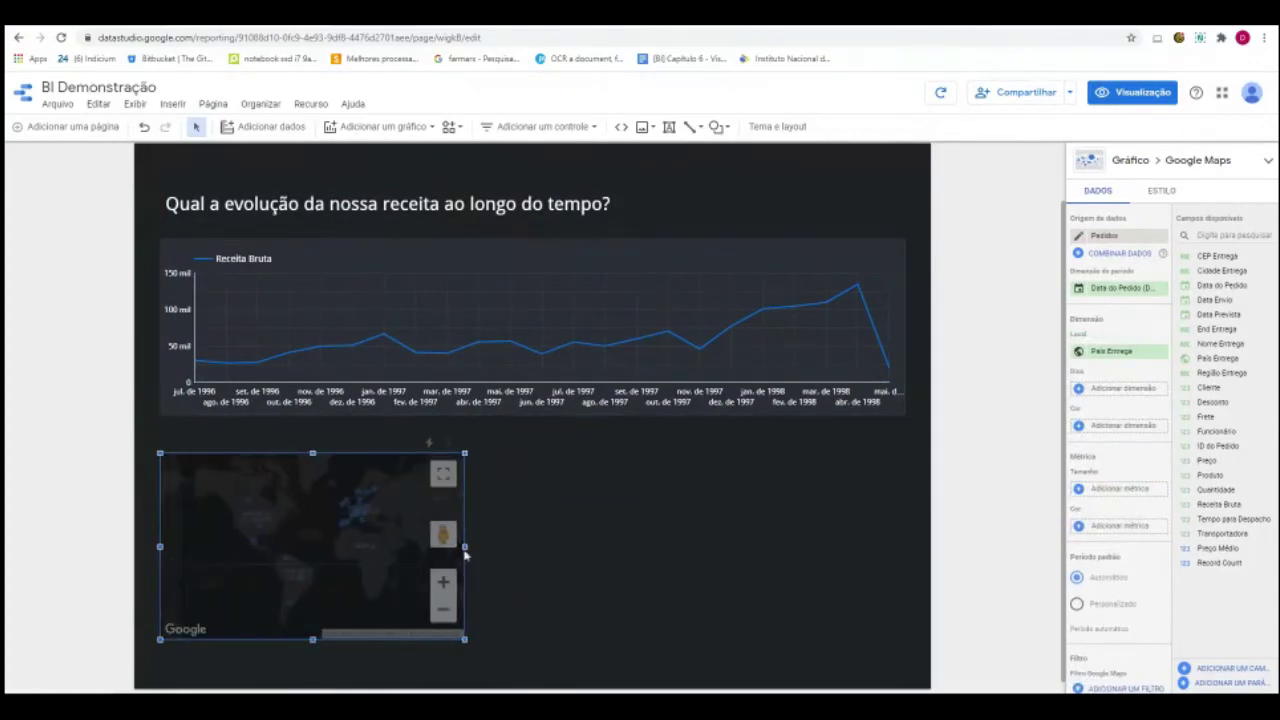
pyautogui.moveTo(312, 640); pyautogui.dragTo(310, 650)
pyautogui.click(312, 655)
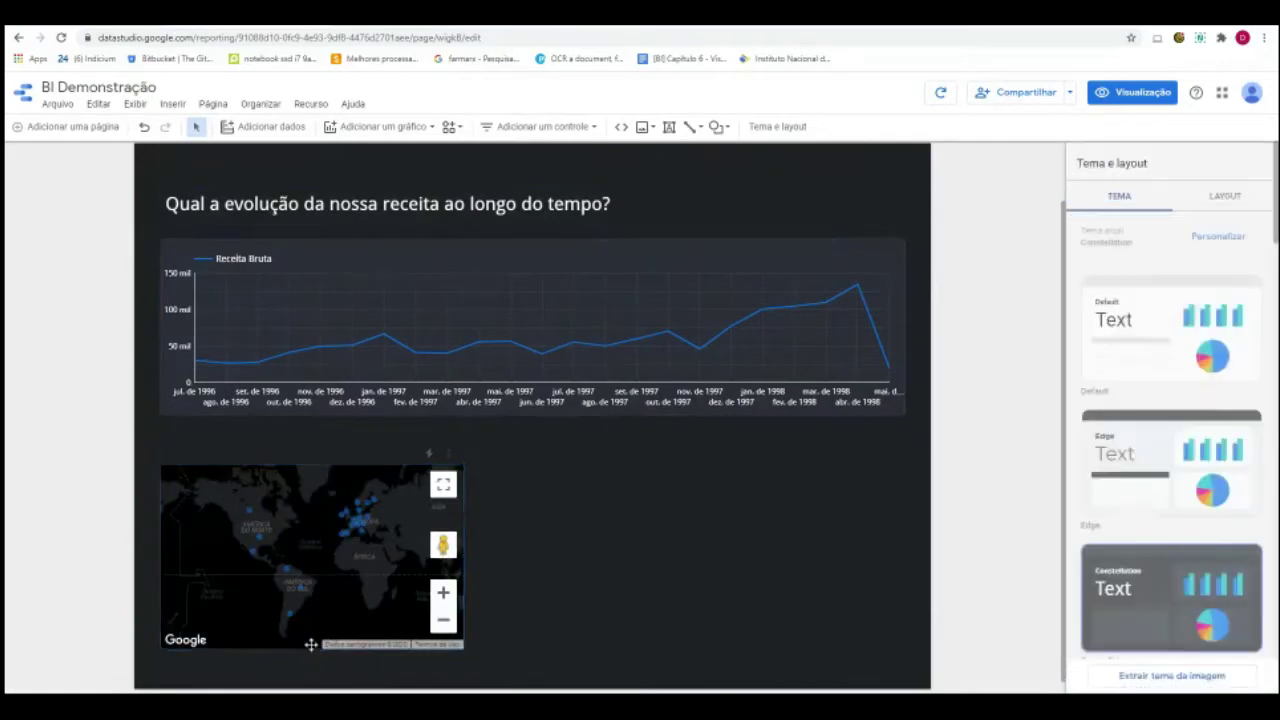
pyautogui.click(311, 651)
pyautogui.moveTo(311, 651); pyautogui.dragTo(313, 679)
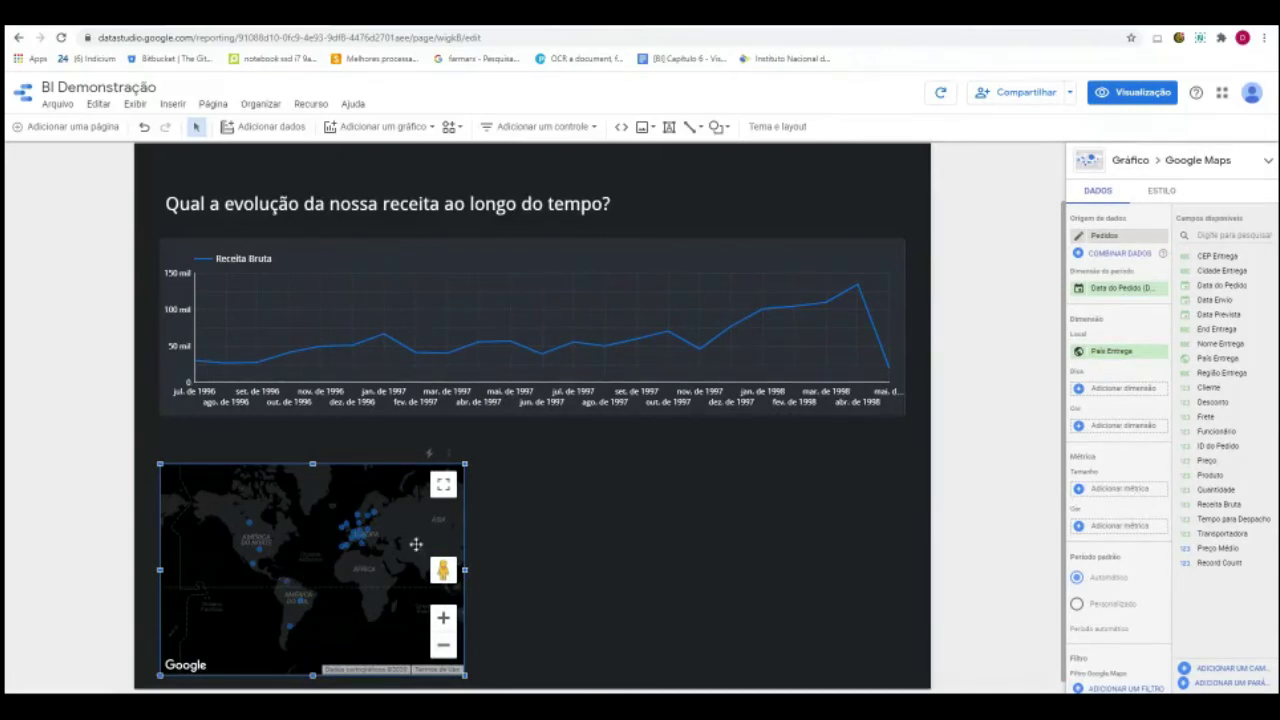
# Size the map's bubbles by Quantidade and colour them by Receita Bruta, and lower the map's top edge to leave room for a heading.
pyautogui.moveTo(1215, 489); pyautogui.dragTo(1122, 487)
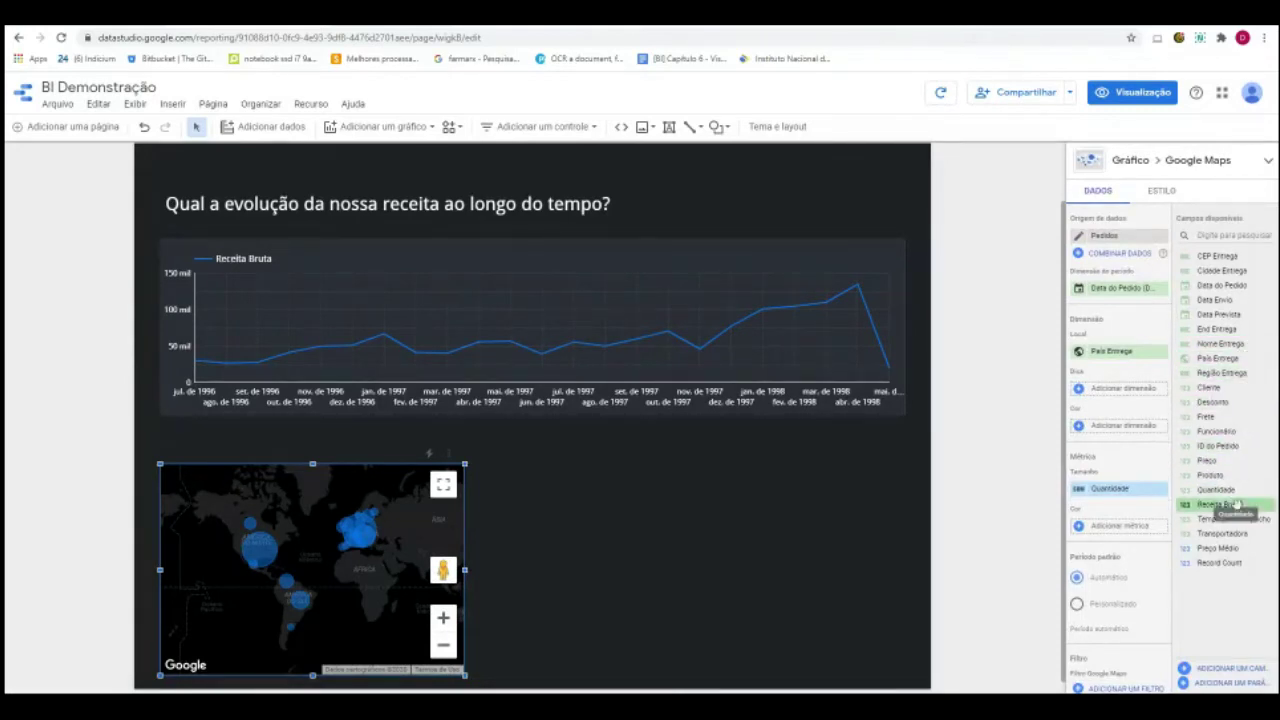
pyautogui.moveTo(1245, 506); pyautogui.dragTo(1120, 526)
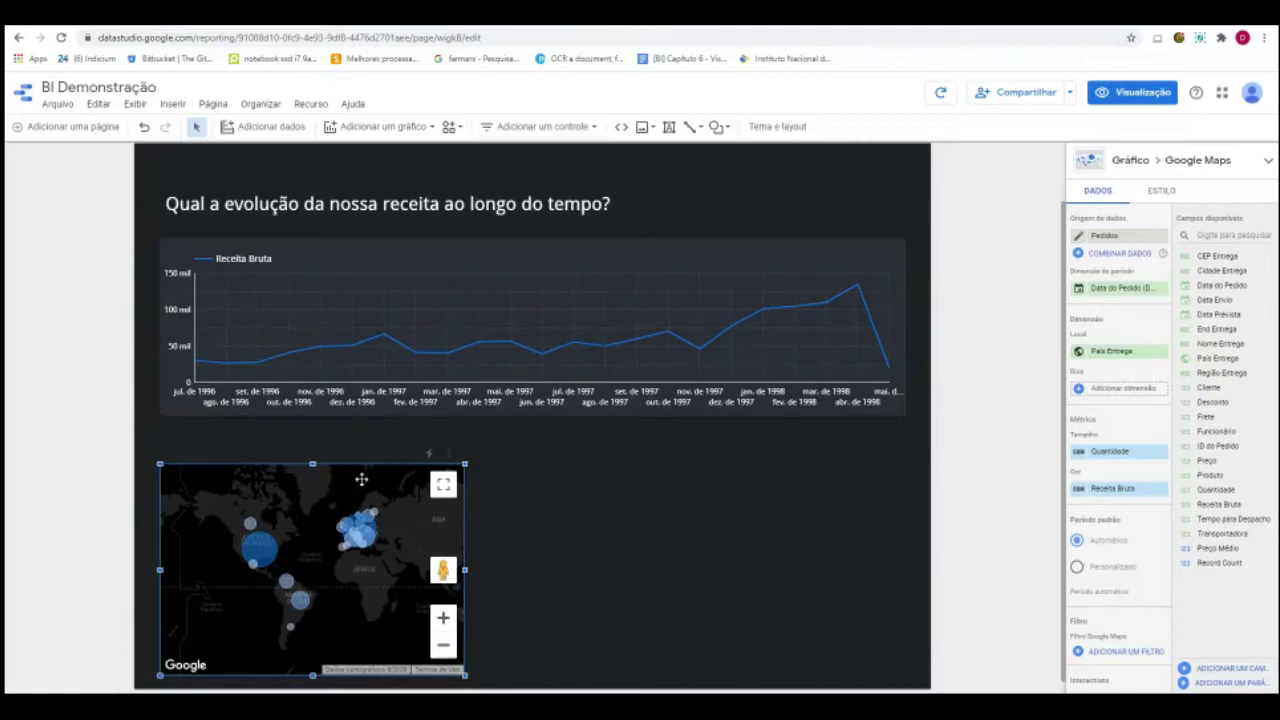
pyautogui.moveTo(313, 464); pyautogui.dragTo(314, 487)
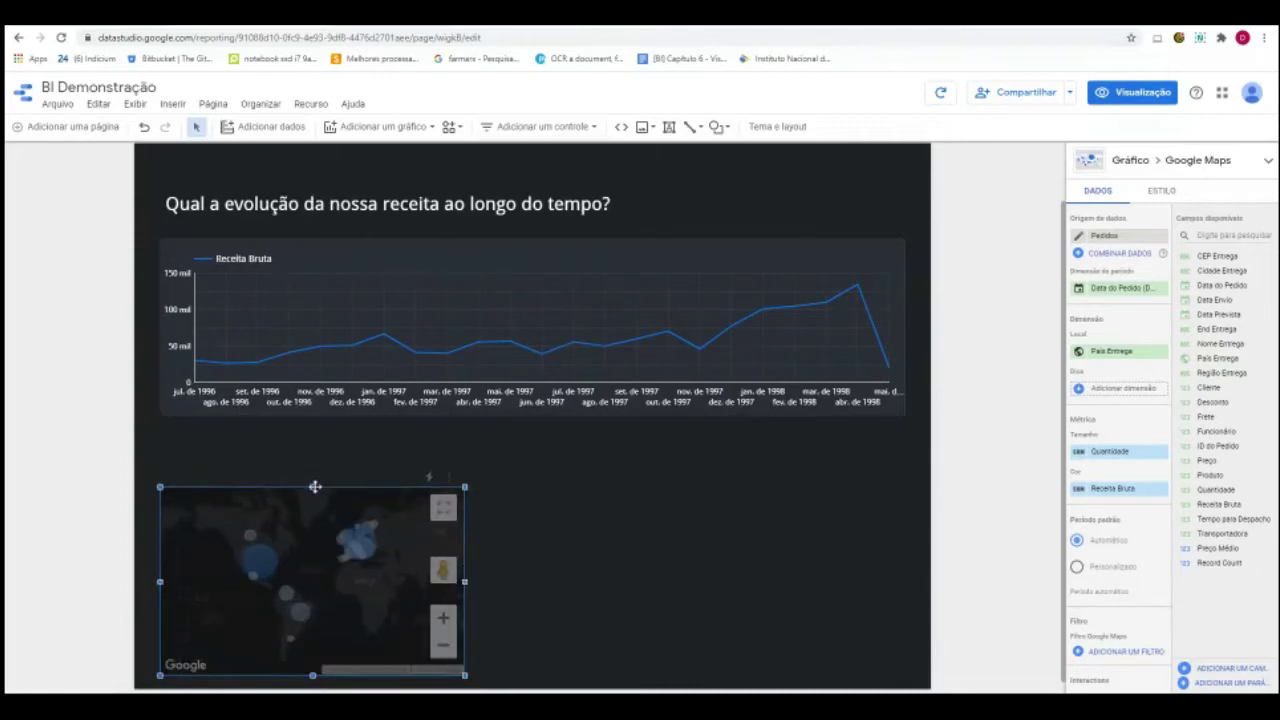
# Place a copy of the revenue heading in the gap between the line chart and the map, and narrow its text box.
pyautogui.click(466, 212)
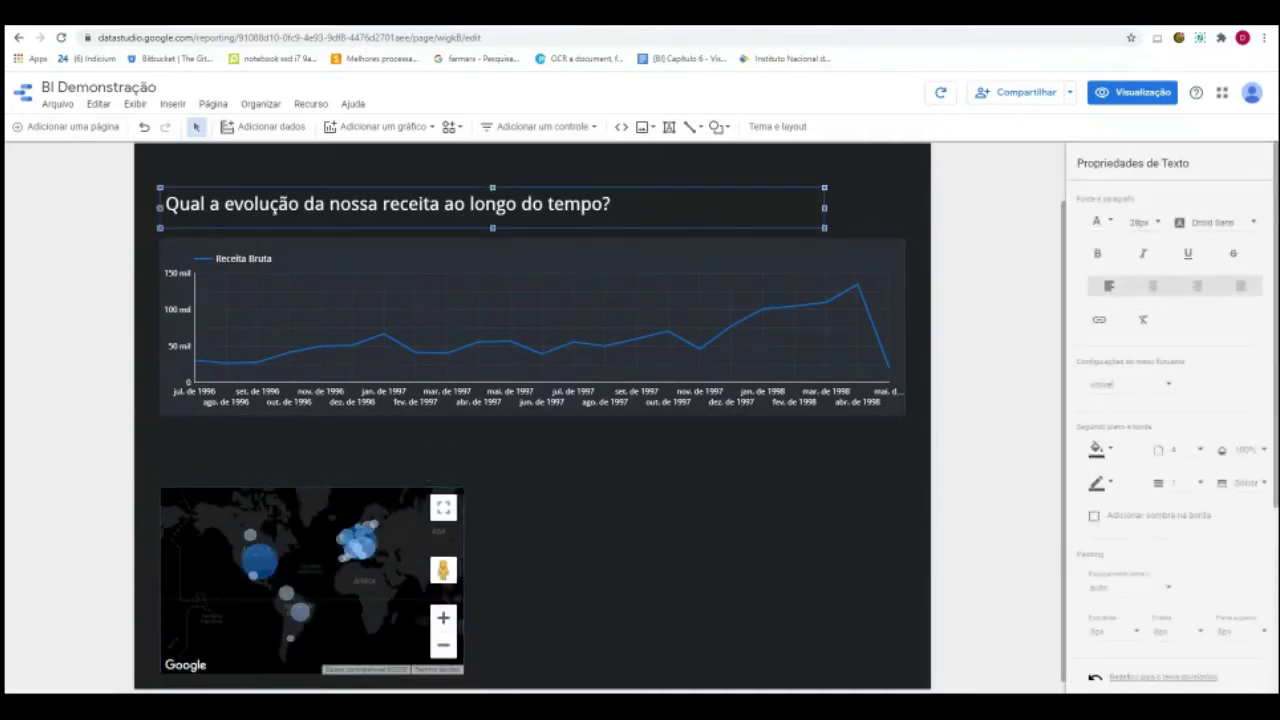
pyautogui.hotkey('ctrl', 'c')
pyautogui.hotkey('ctrl', 'v')
pyautogui.moveTo(622, 203); pyautogui.dragTo(608, 427)
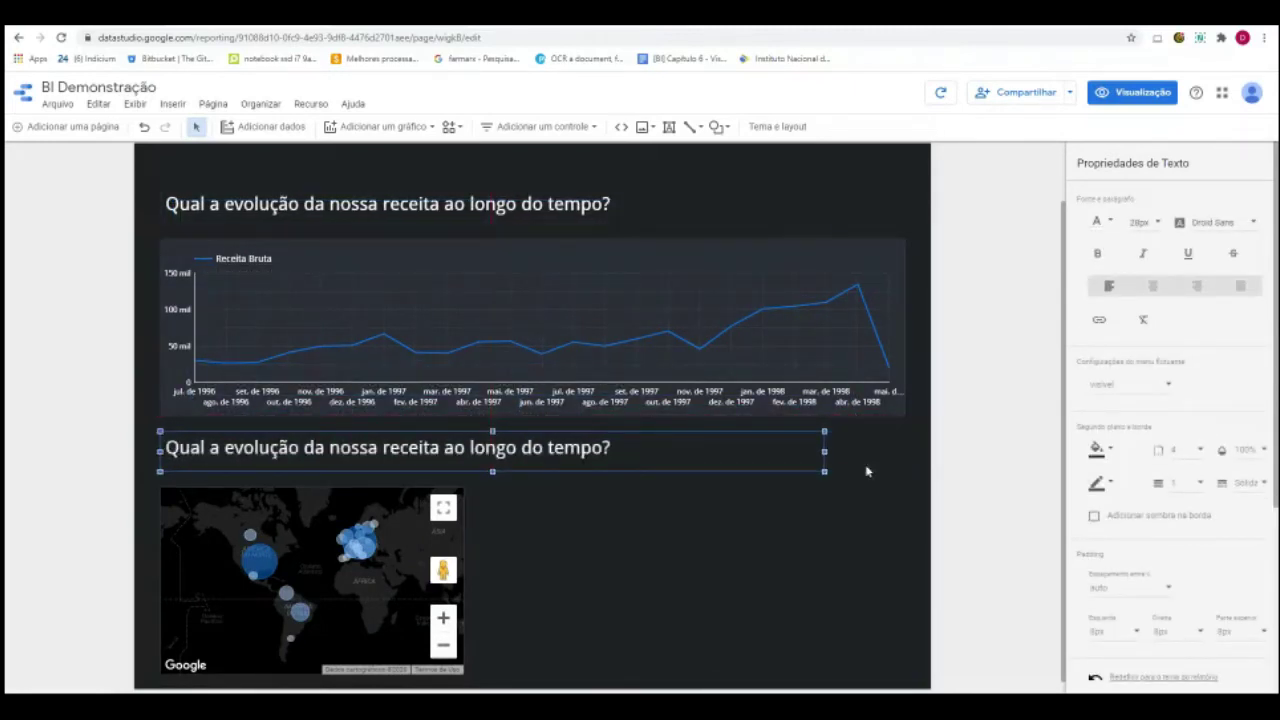
pyautogui.moveTo(826, 451); pyautogui.dragTo(591, 451)
# Change the copied heading to "Qual nosso desempenho por País?", fit its box to the map's width and move it slightly down.
pyautogui.doubleClick(540, 450)
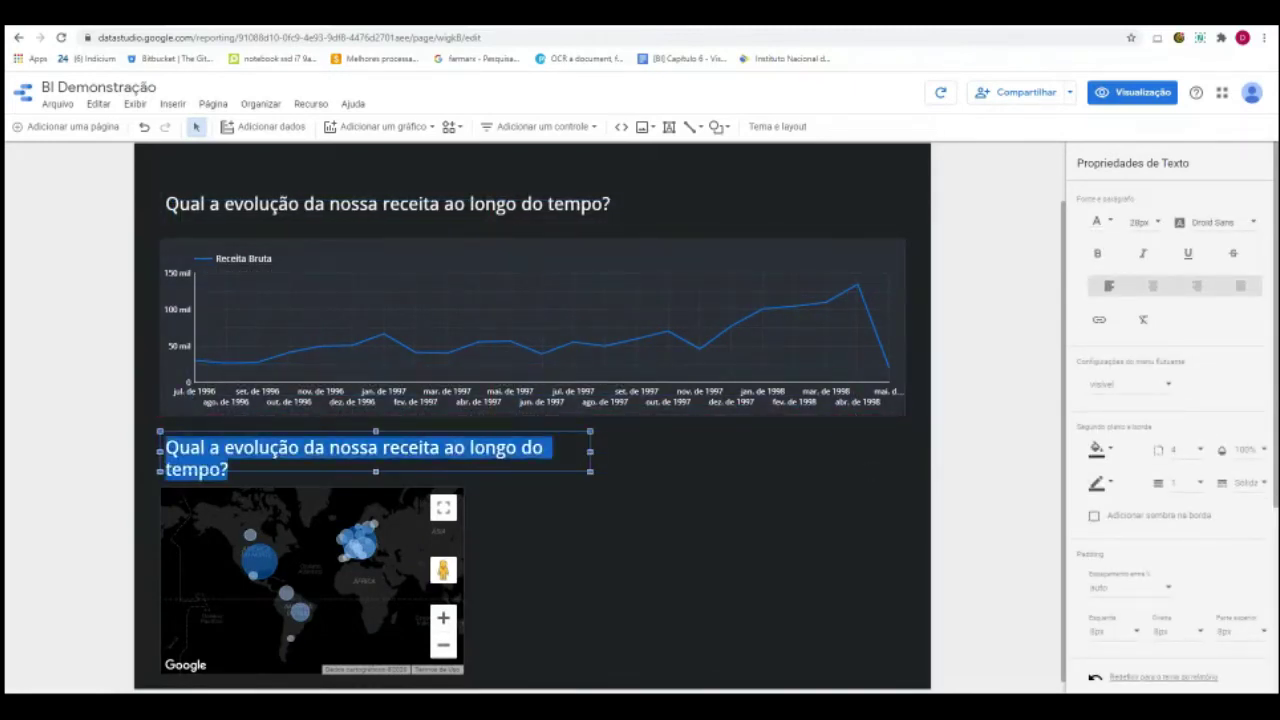
pyautogui.write('Qual n')
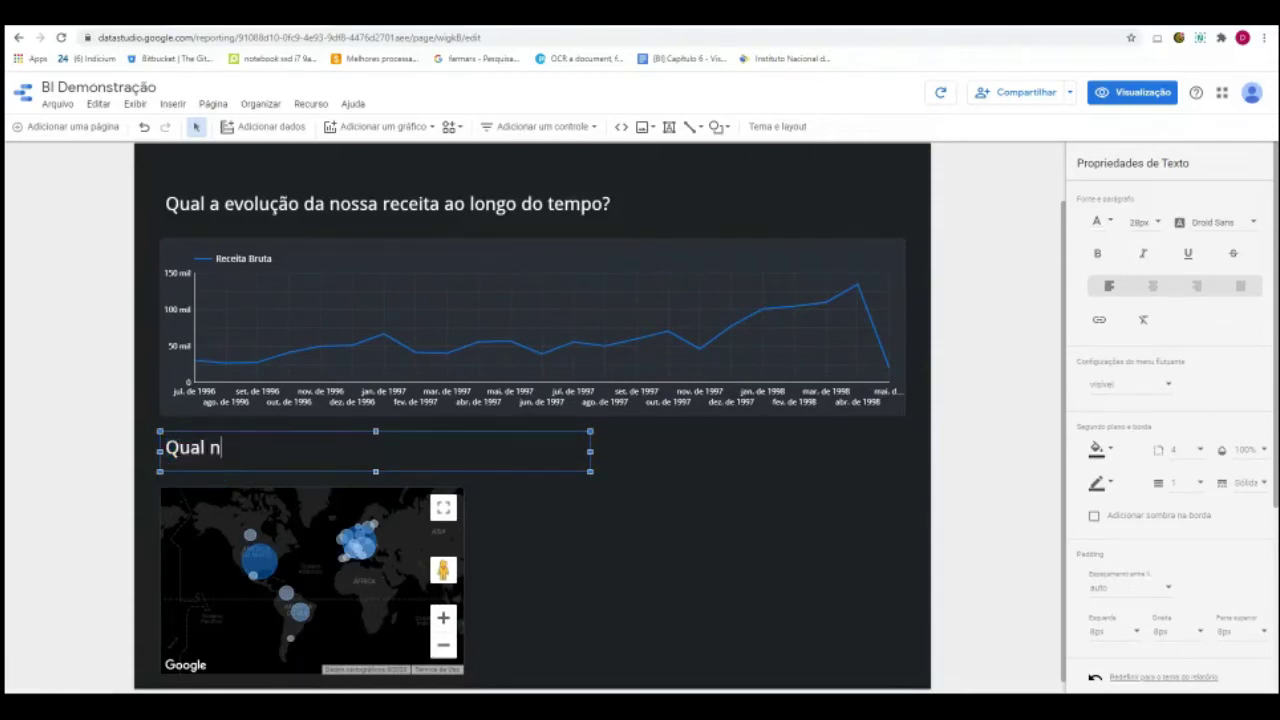
pyautogui.write('osso desempenho por País?')
pyautogui.moveTo(590, 452); pyautogui.dragTo(466, 466)
pyautogui.click(586, 534)
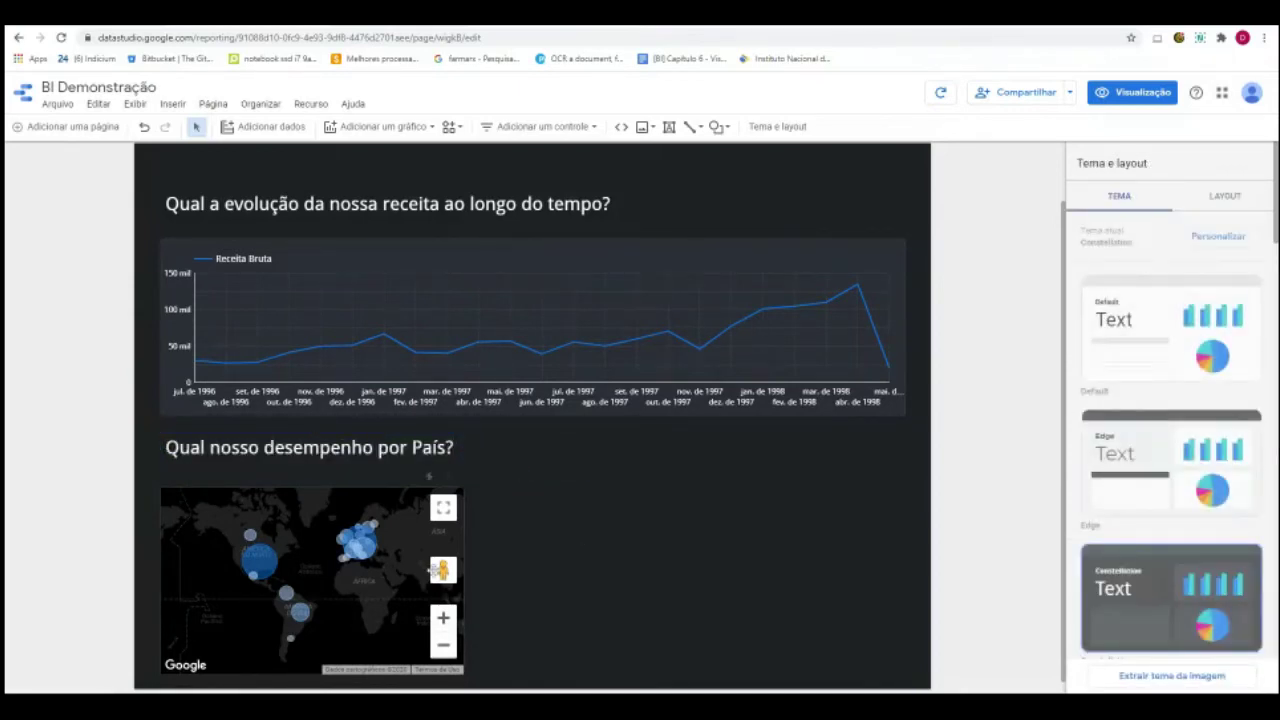
pyautogui.click(430, 544)
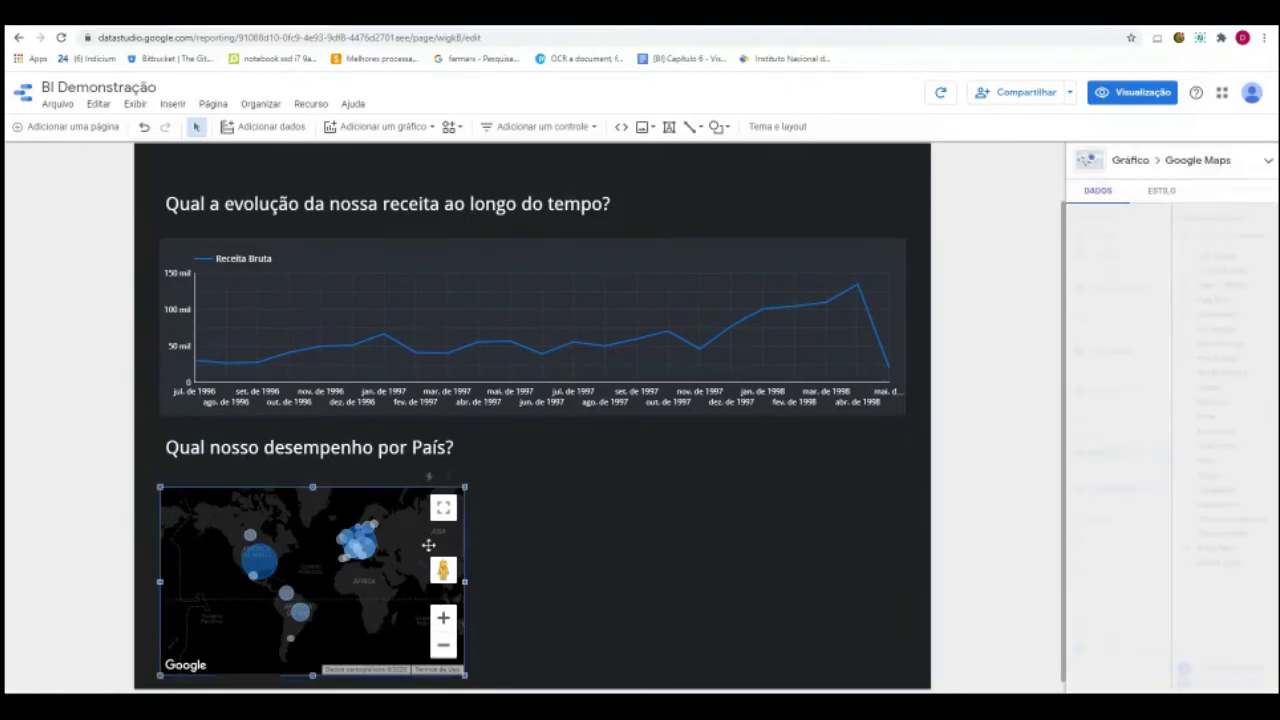
pyautogui.click(412, 445)
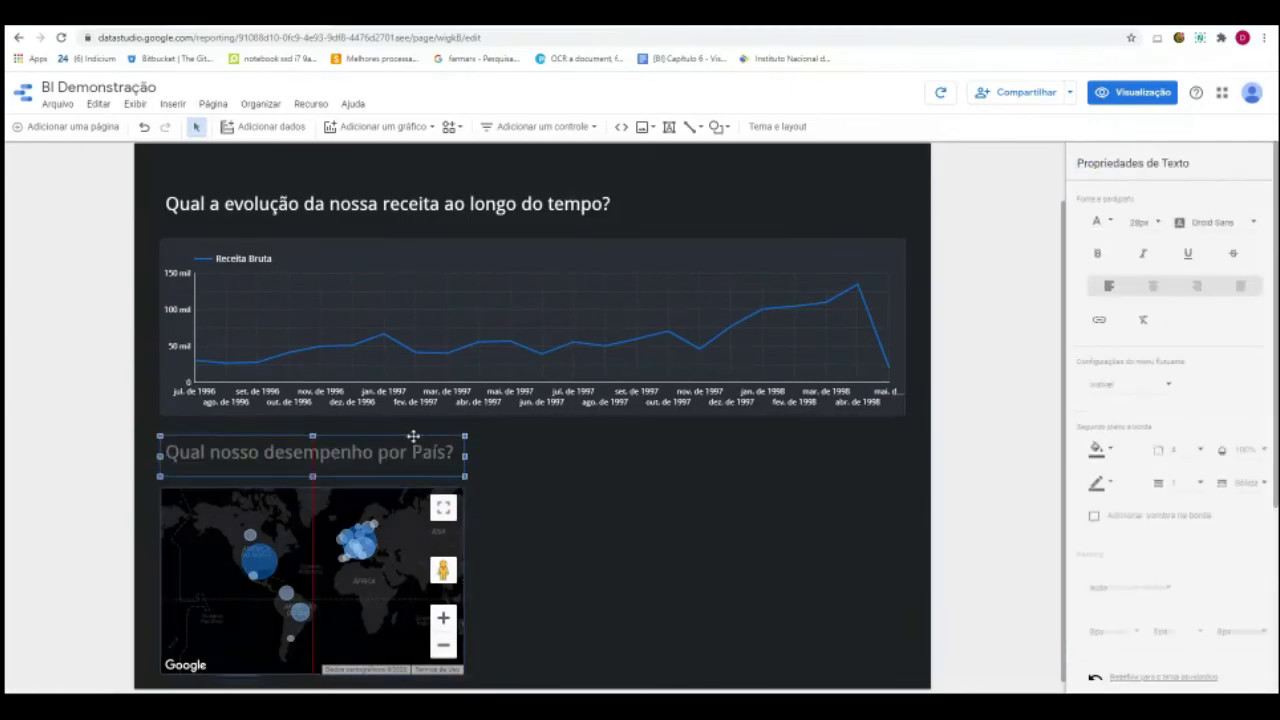
# Add a horizontal bar chart to the right of the map, widen it and set its dimension to Produto.
pyautogui.scroll(1, 589, 480)
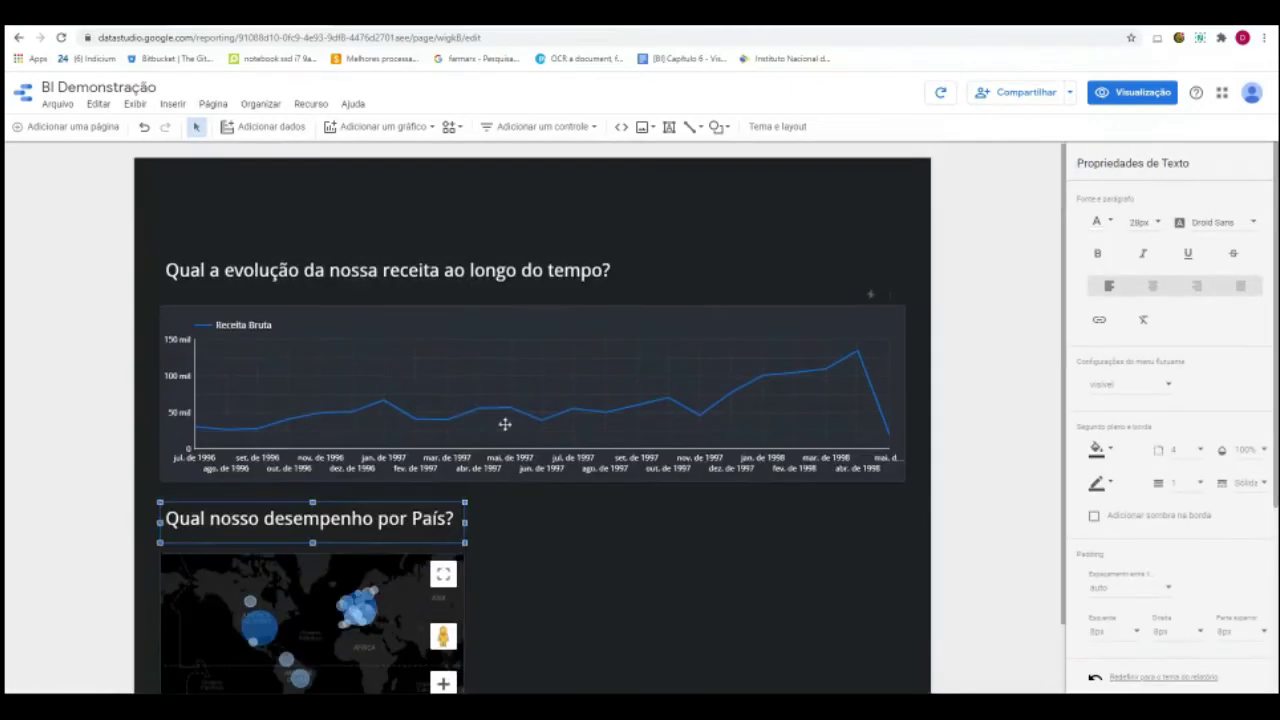
pyautogui.click(383, 126)
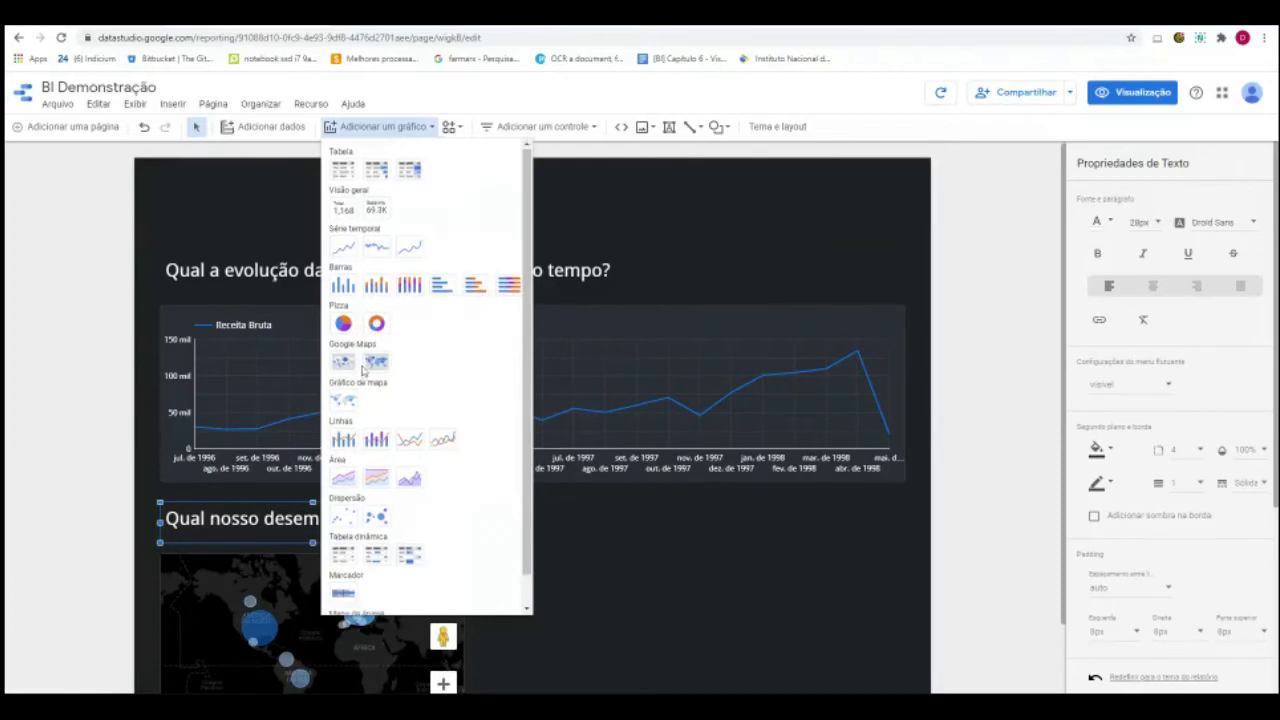
pyautogui.scroll(-1, 362, 372)
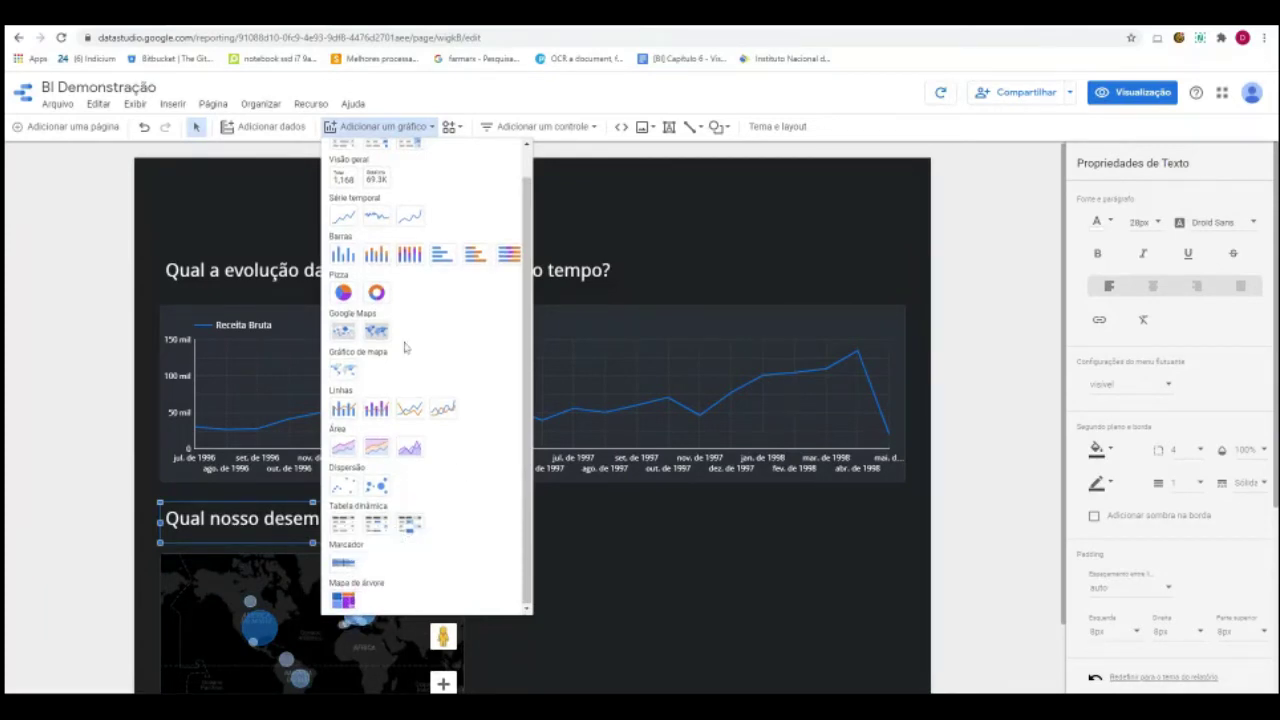
pyautogui.scroll(1, 450, 308)
pyautogui.click(441, 287)
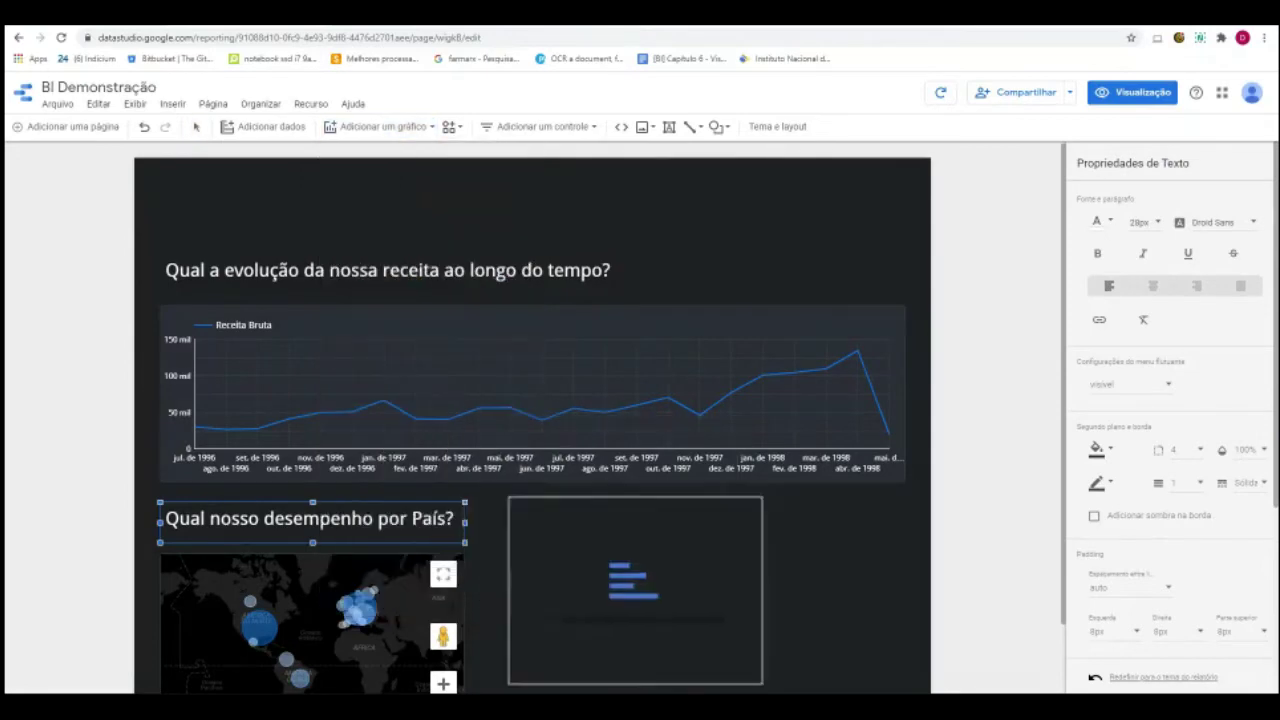
pyautogui.scroll(-1, 532, 524)
pyautogui.scroll(-1, 533, 523)
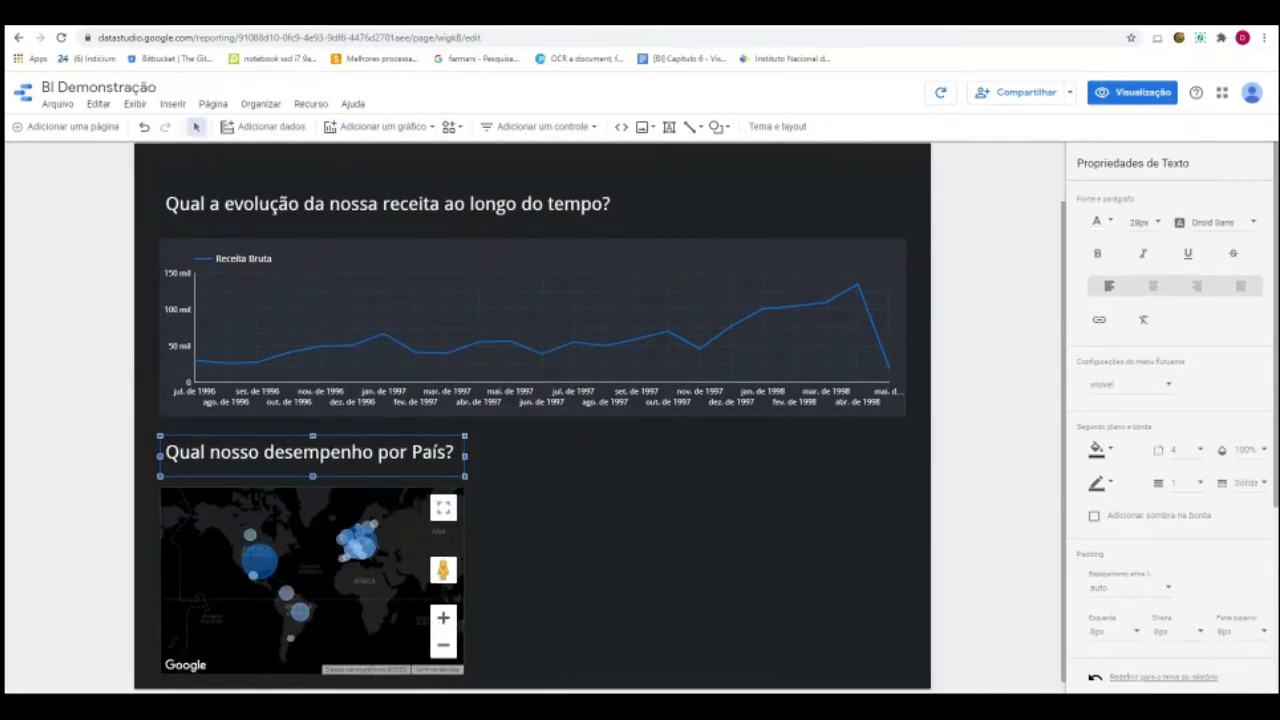
pyautogui.click(538, 486)
pyautogui.moveTo(790, 582); pyautogui.dragTo(878, 580)
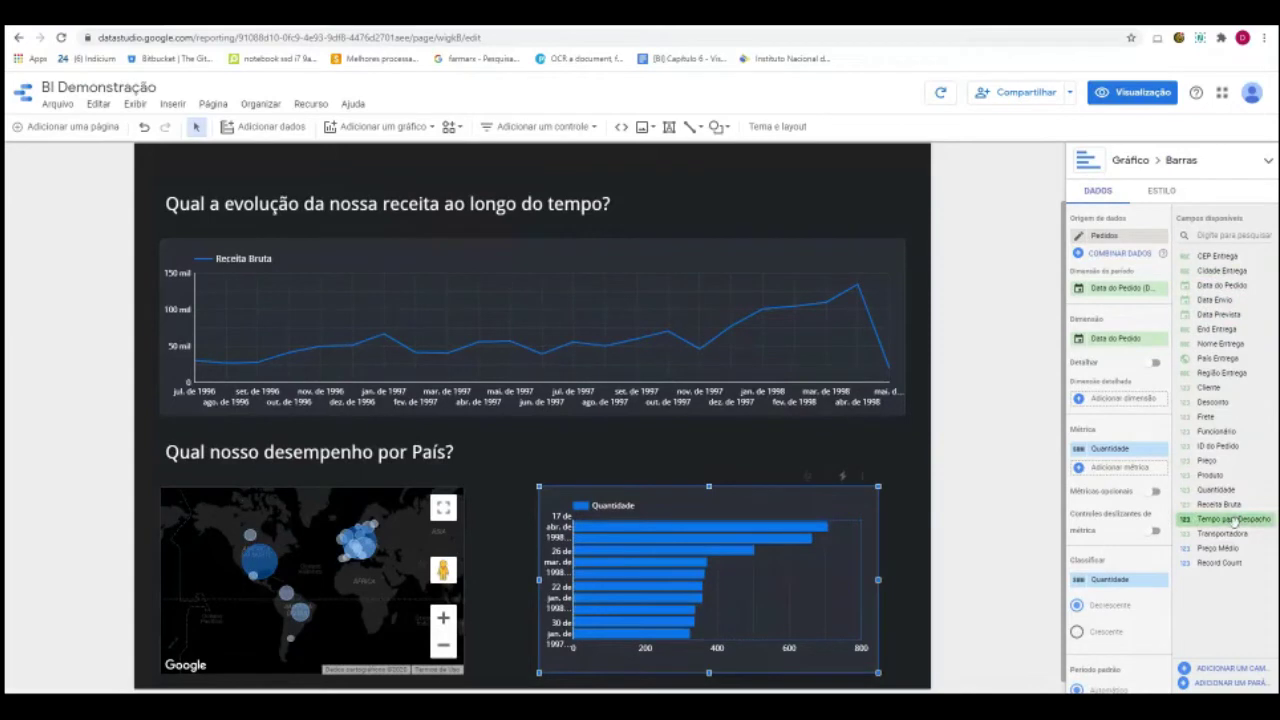
pyautogui.moveTo(1231, 478); pyautogui.dragTo(1115, 338)
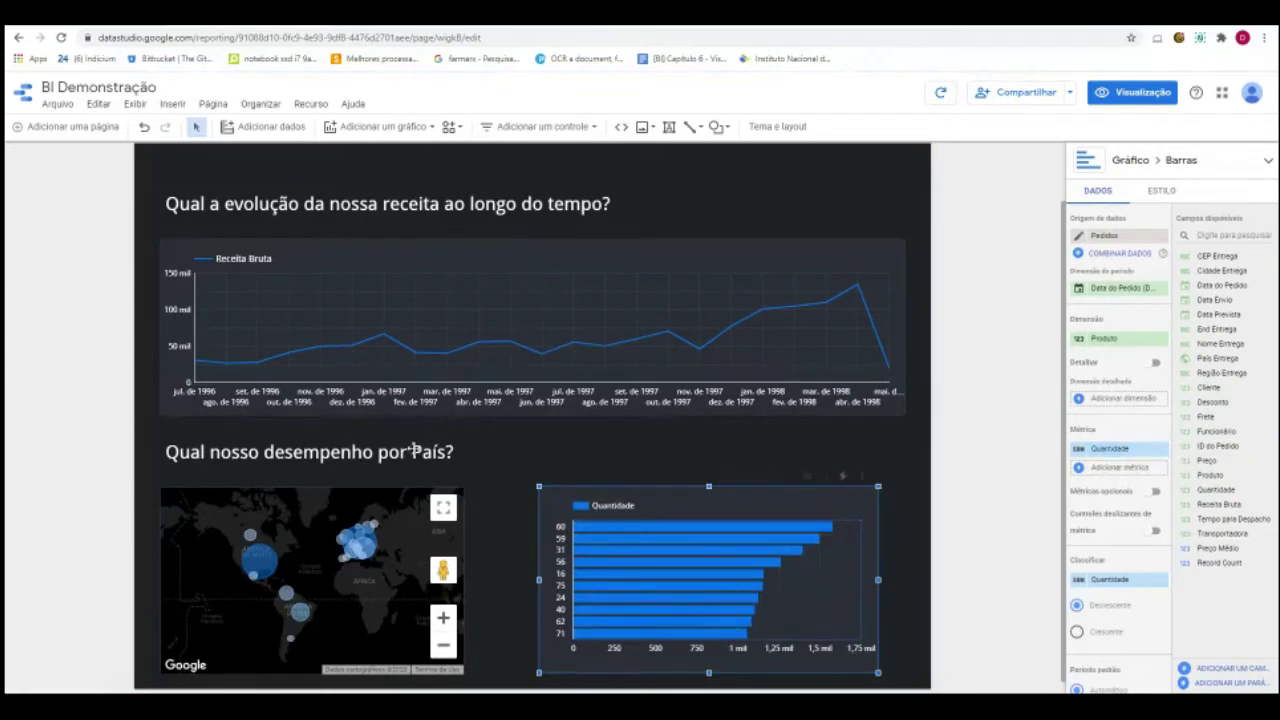
# Place a copy of the "Qual nosso desempenho por País?" heading directly above the bar chart, aligned with its left edge.
pyautogui.click(414, 450)
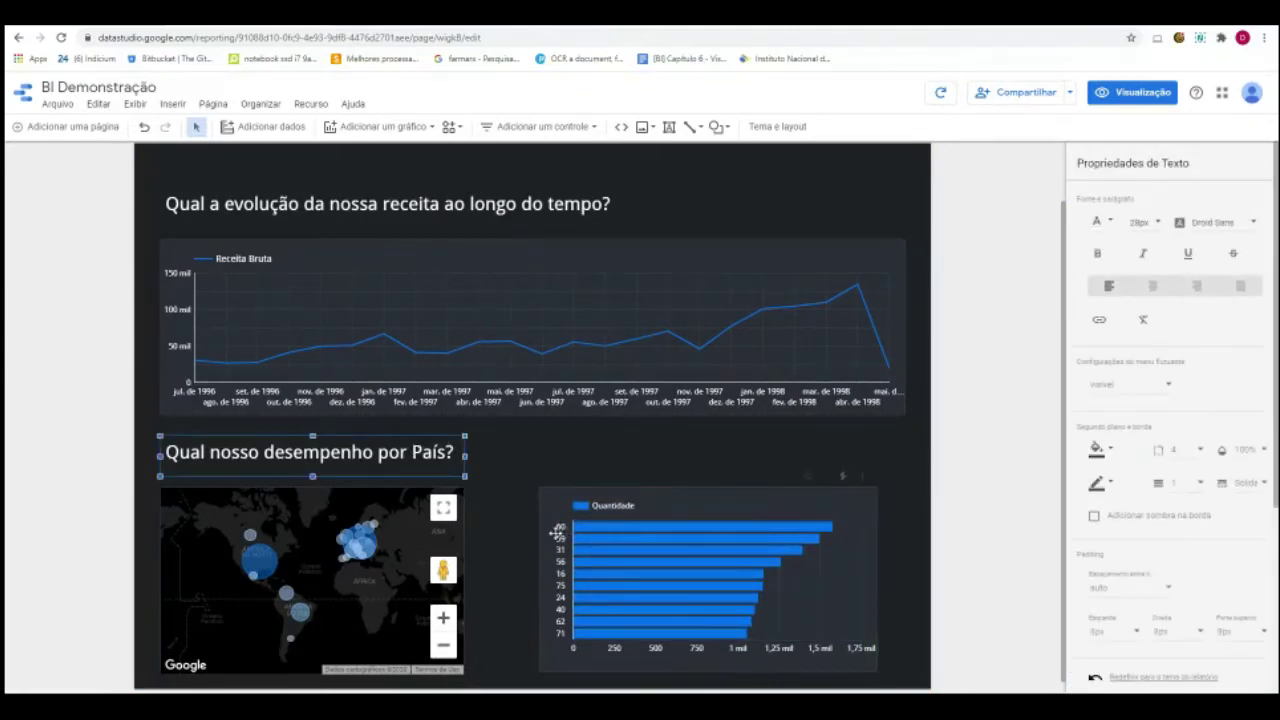
pyautogui.click(584, 498)
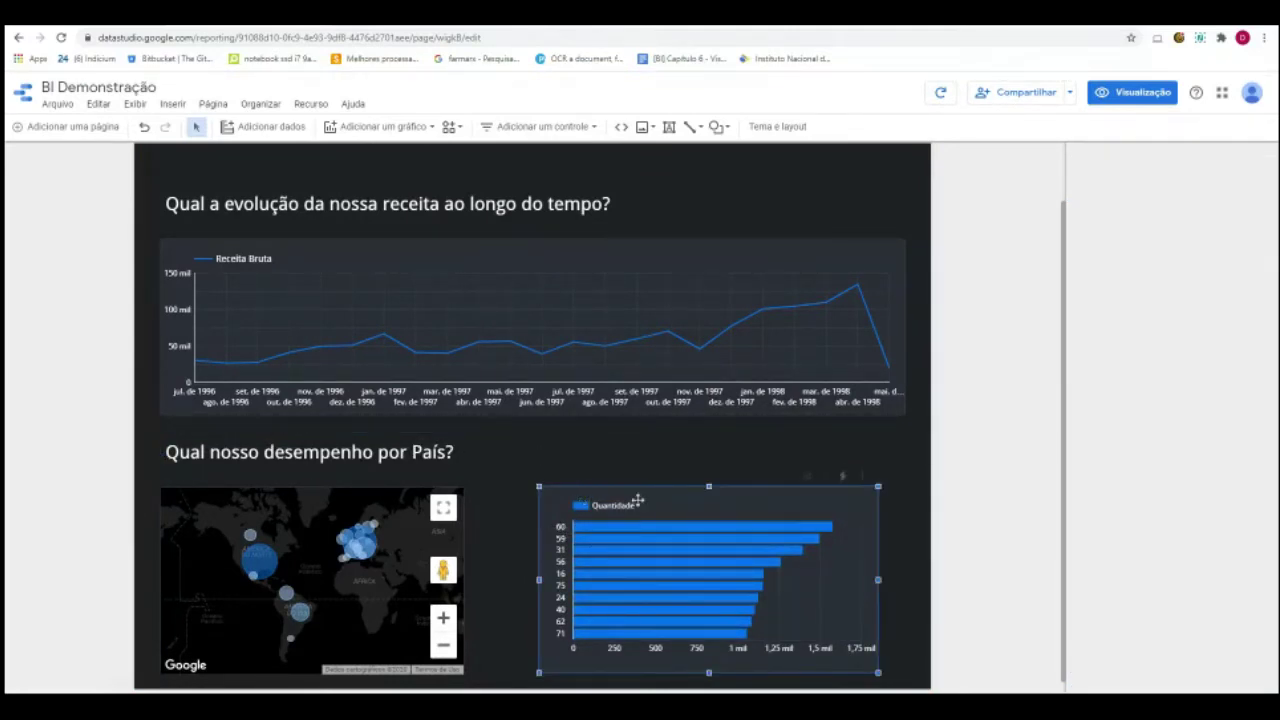
pyautogui.click(452, 451)
pyautogui.hotkey('ctrl', 'c')
pyautogui.hotkey('ctrl', 'v')
pyautogui.press('Down')
pyautogui.press('Down')
pyautogui.press('Down')
pyautogui.press('Down')
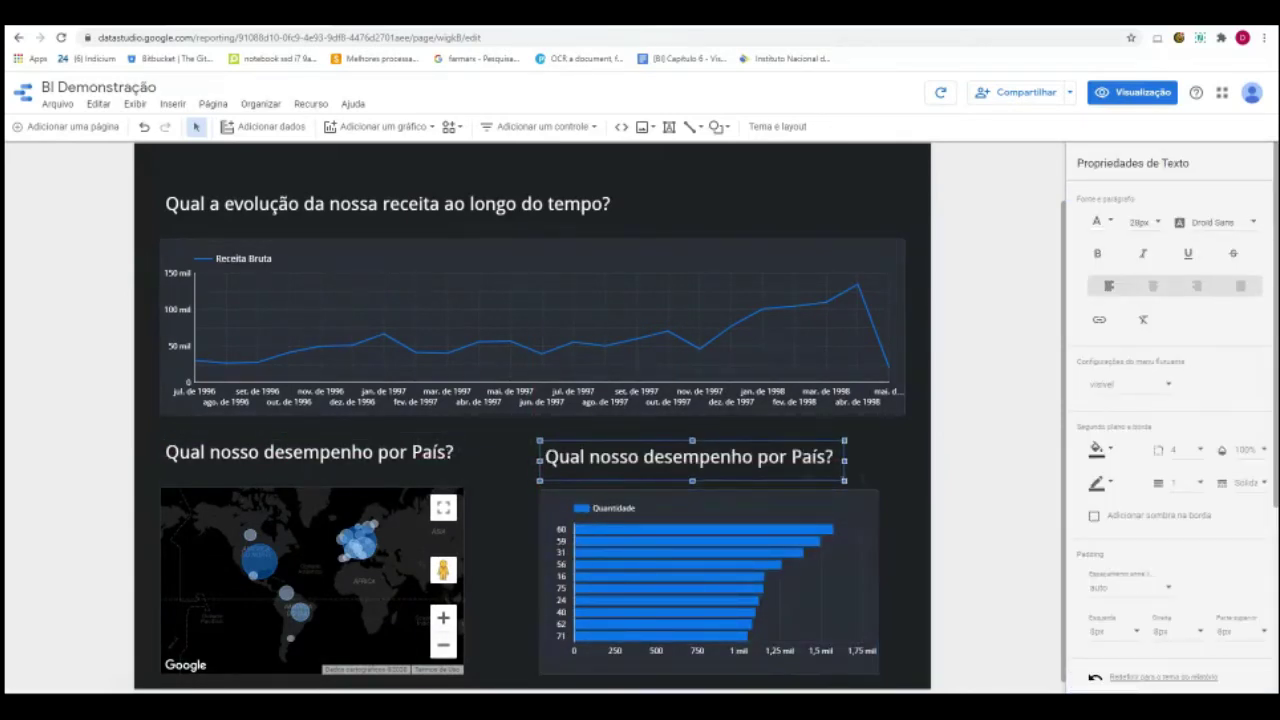
# Change the heading above the bar chart to "Qual a quantidade vendida por produto?" and widen its text box to fit one line.
pyautogui.doubleClick(617, 456)
pyautogui.hotkey('ctrl', 'a')
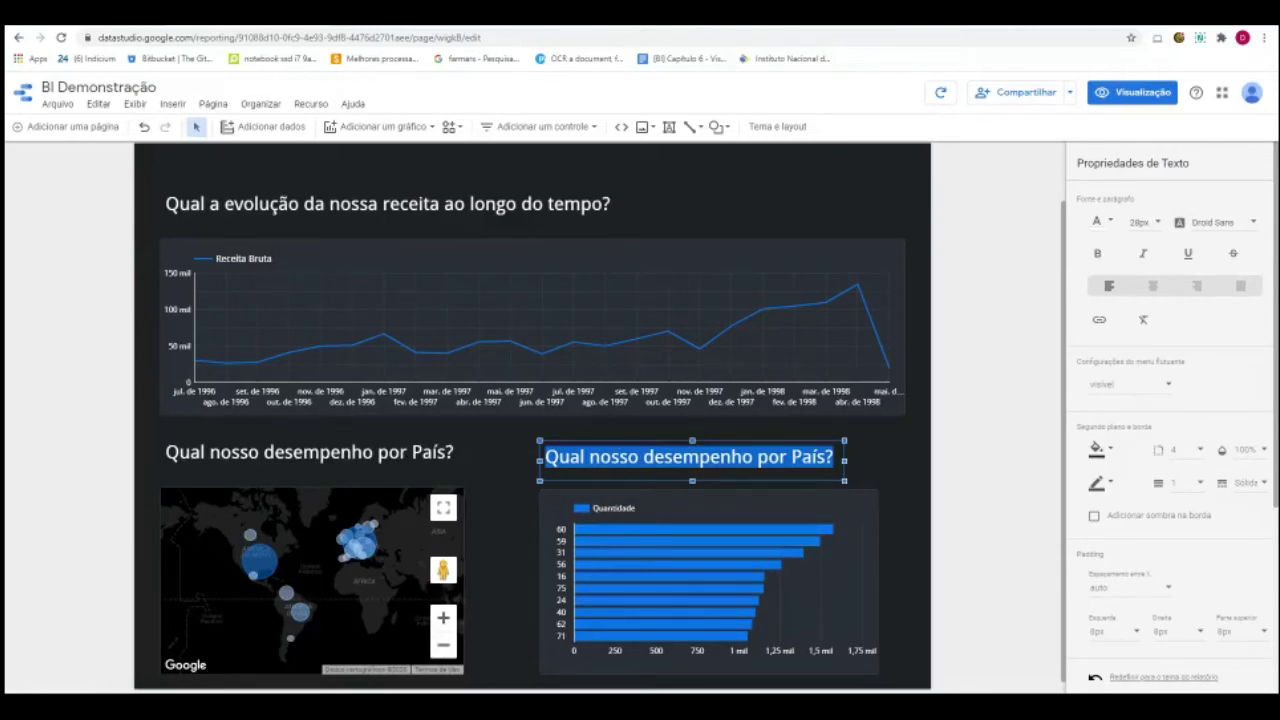
pyautogui.write('Q')
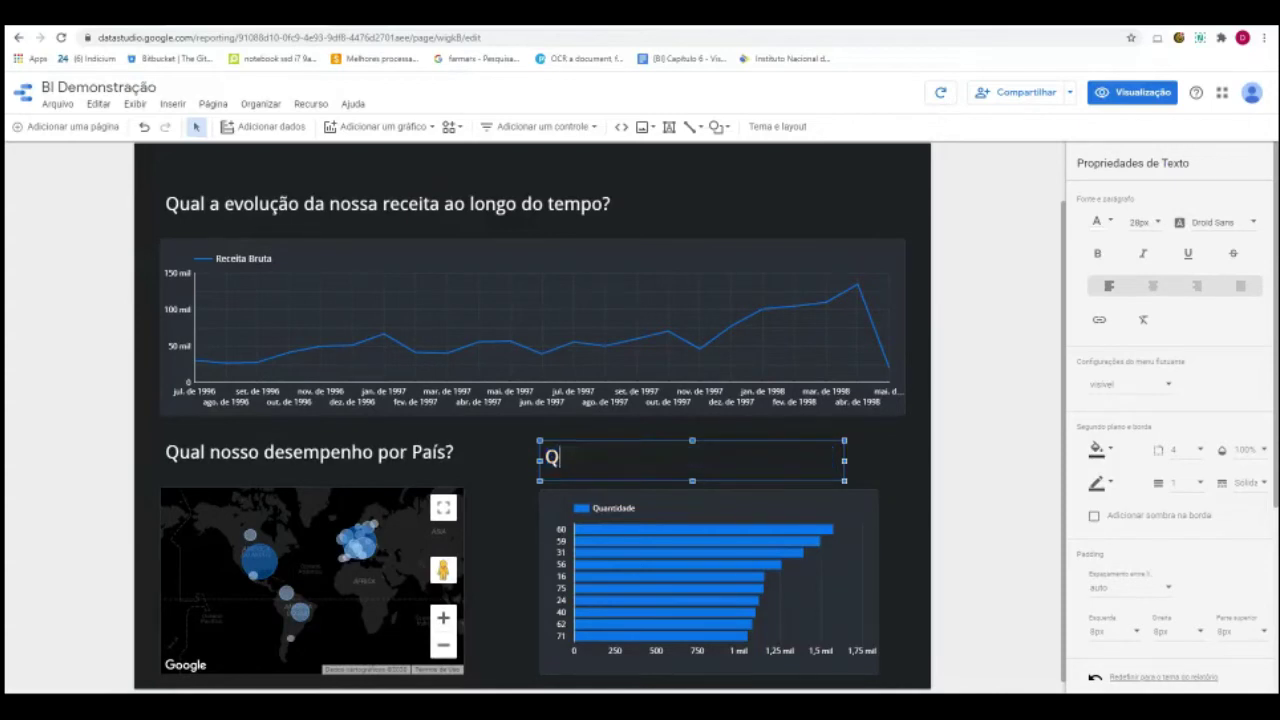
pyautogui.write('ual nosso de')
pyautogui.press('BackSpace')
pyautogui.press('BackSpace')
pyautogui.press('BackSpace')
pyautogui.press('BackSpace')
pyautogui.write('a quantidad')
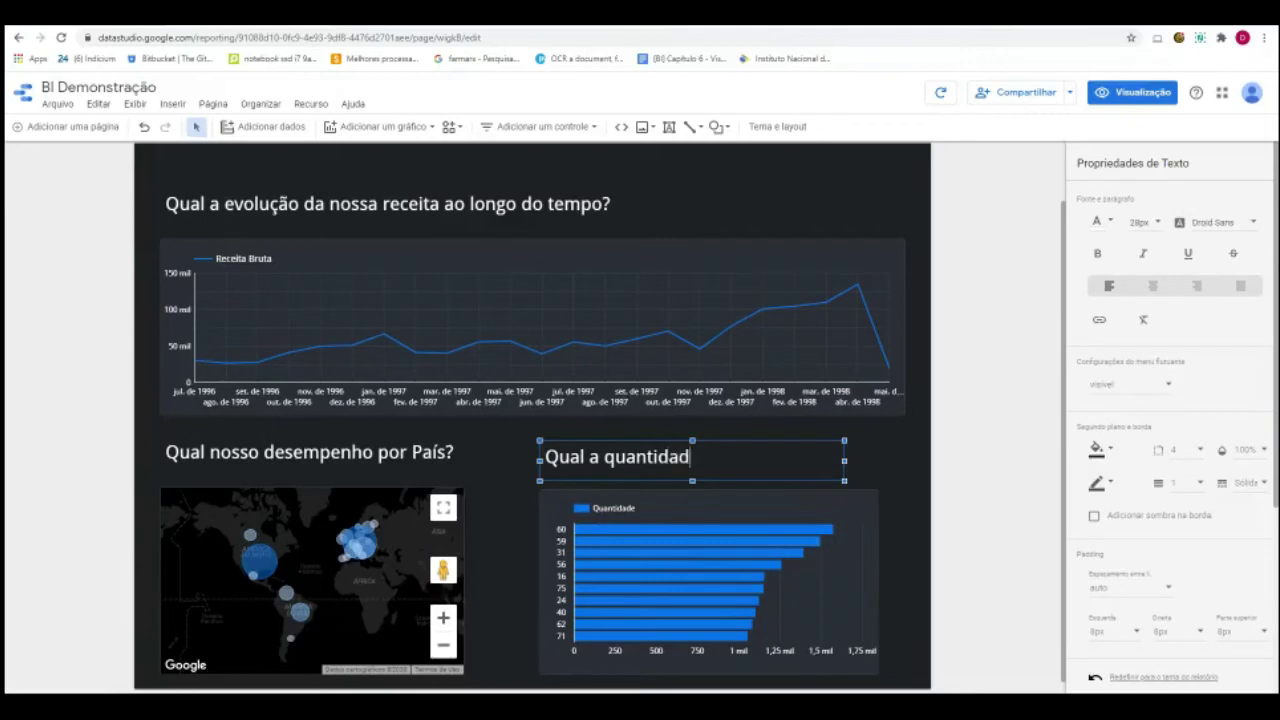
pyautogui.write('e vendida po')
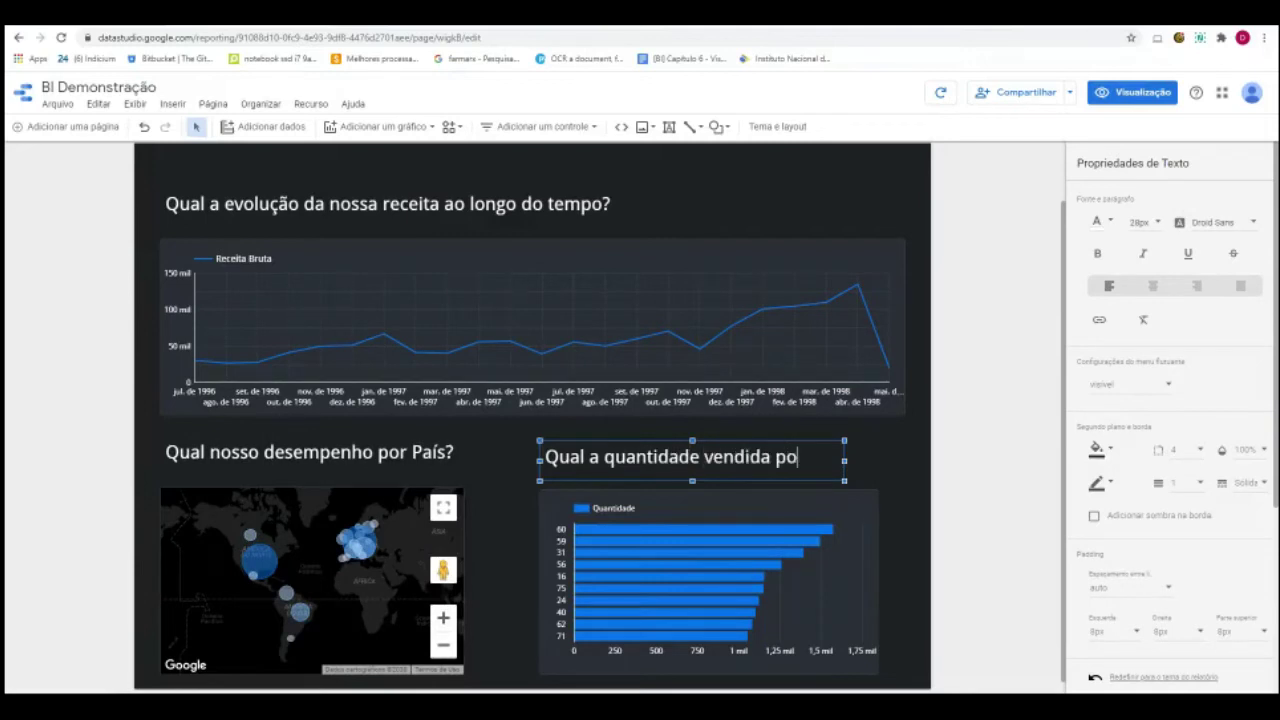
pyautogui.write('r produto?')
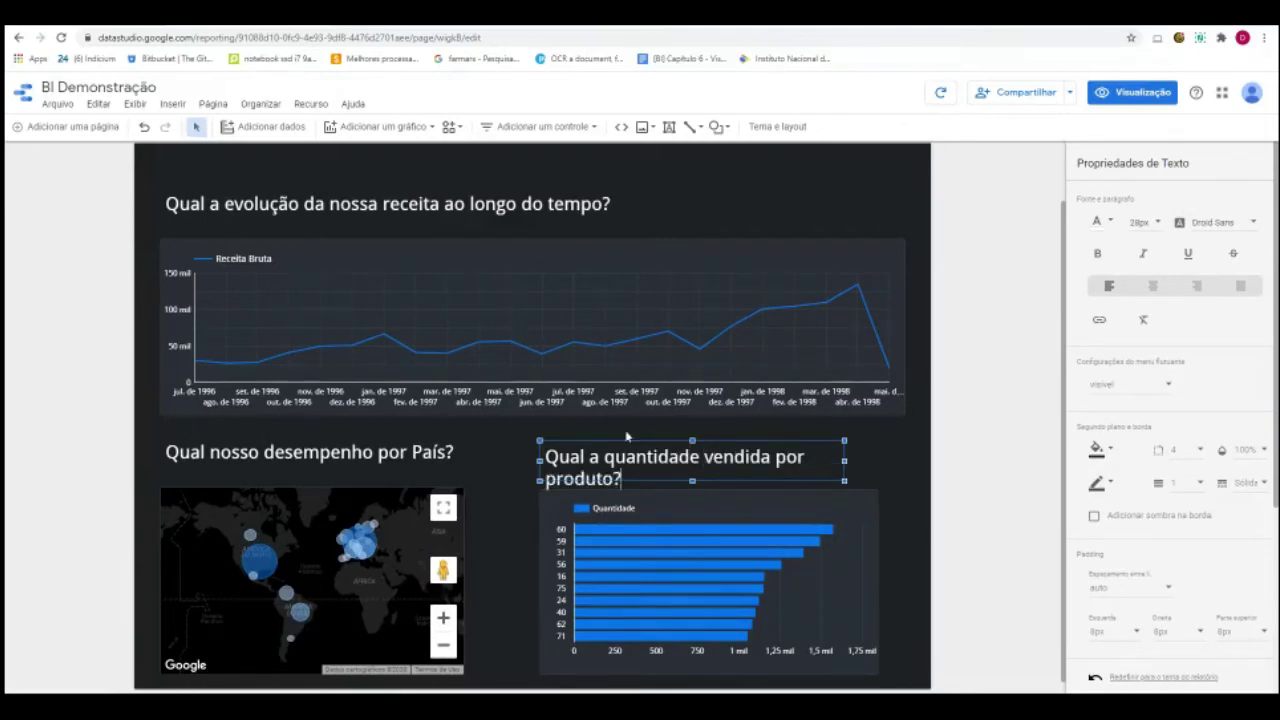
pyautogui.moveTo(843, 460); pyautogui.dragTo(907, 461)
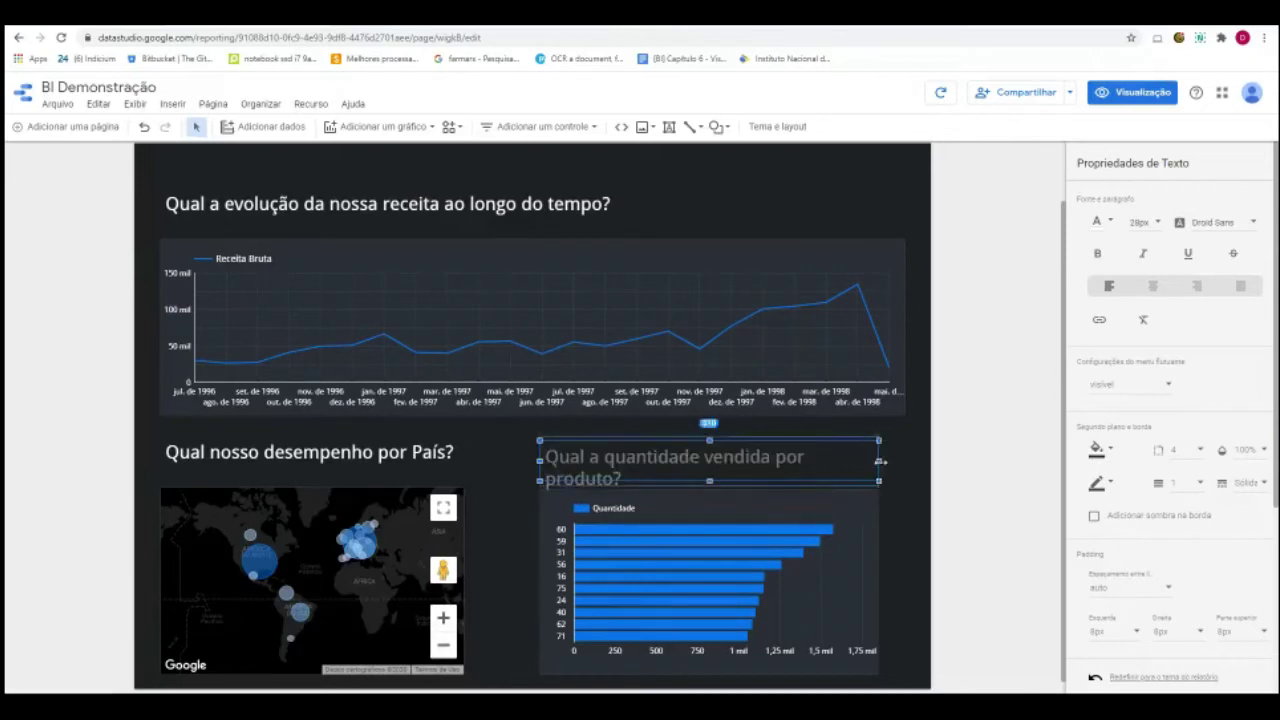
# Shift the bar chart slightly and widen it so its right edge aligns with the revenue chart above.
pyautogui.click(906, 523)
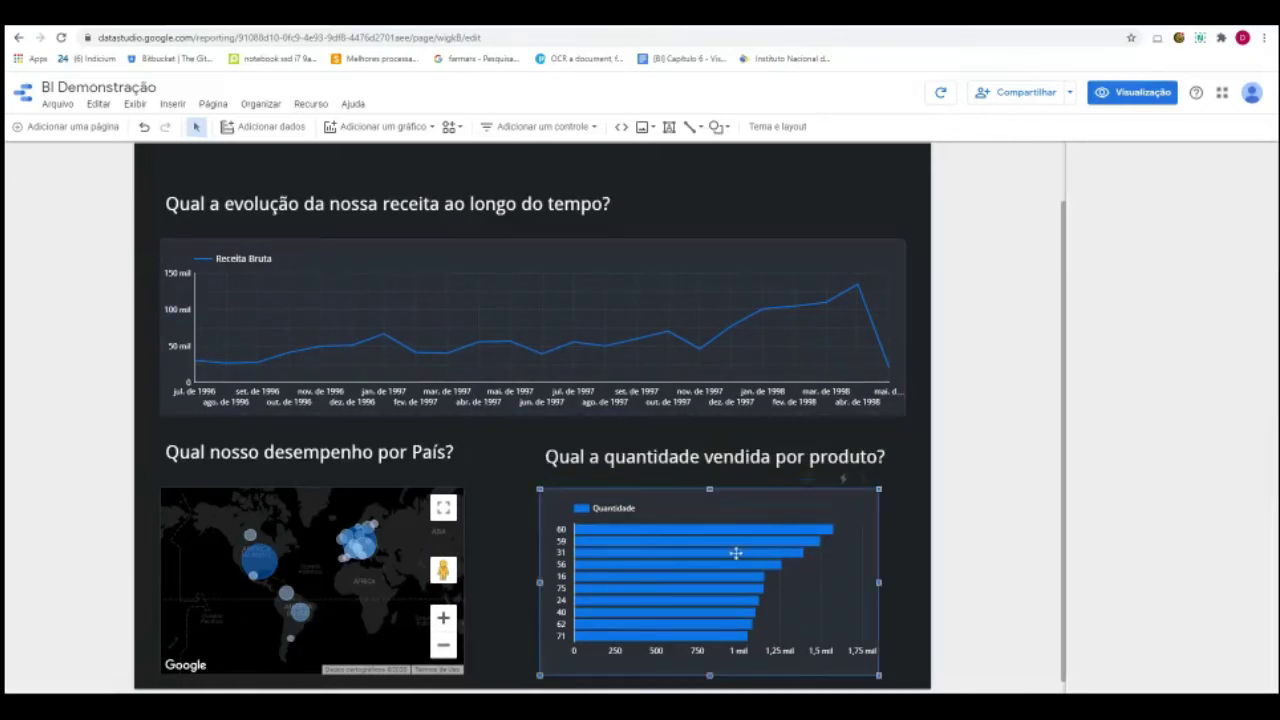
pyautogui.moveTo(838, 571); pyautogui.dragTo(905, 579)
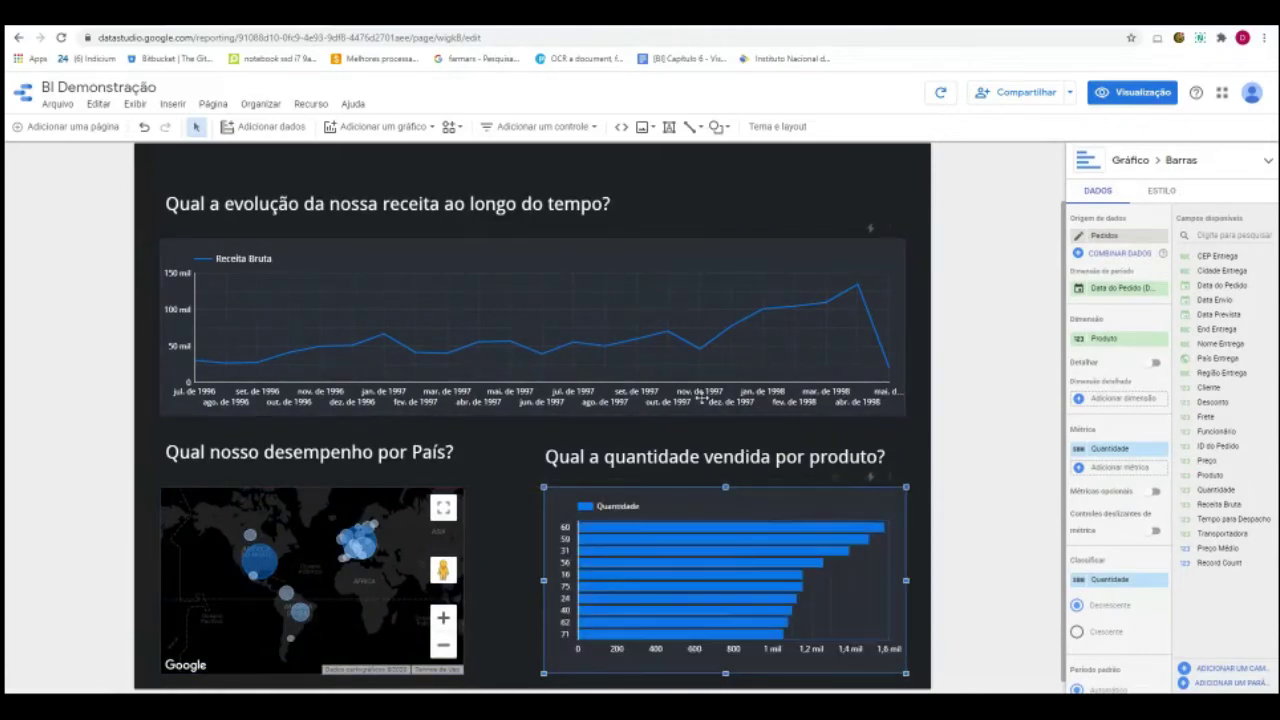
pyautogui.scroll(1, 530, 340)
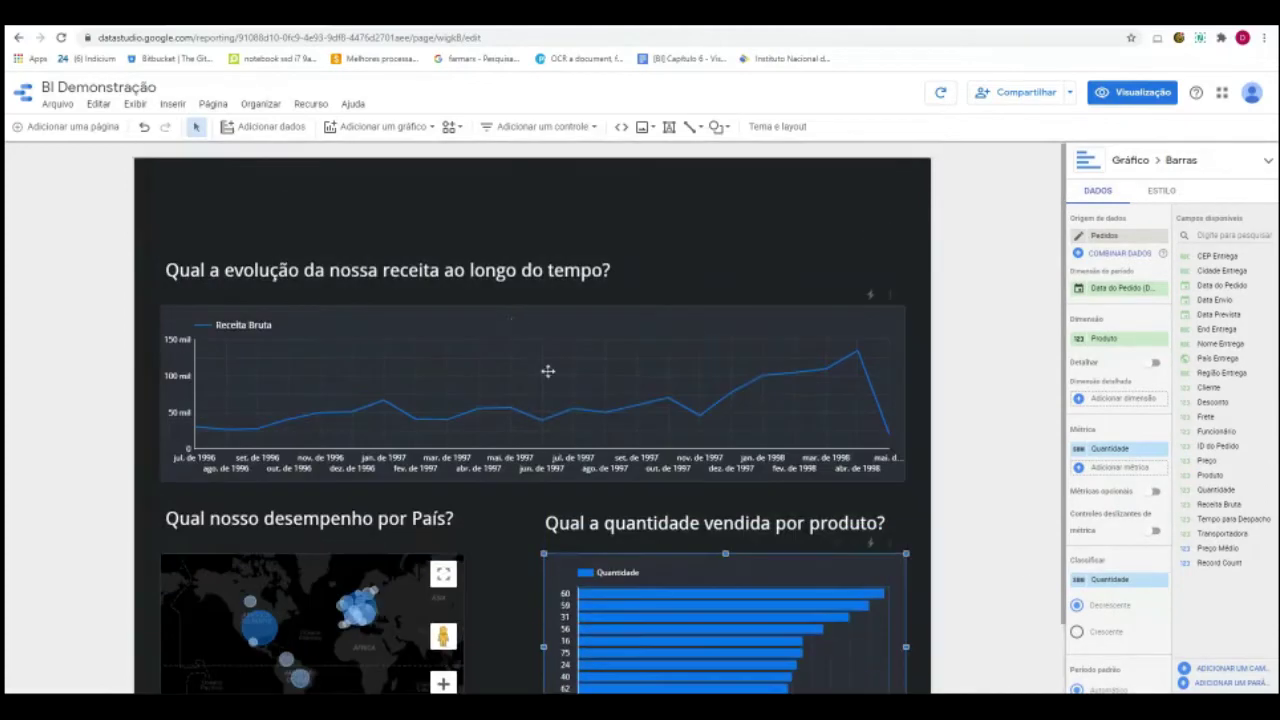
# Lower the revenue chart's upper edge to make it shorter and move its heading down directly above it.
pyautogui.scroll(-2, 551, 371)
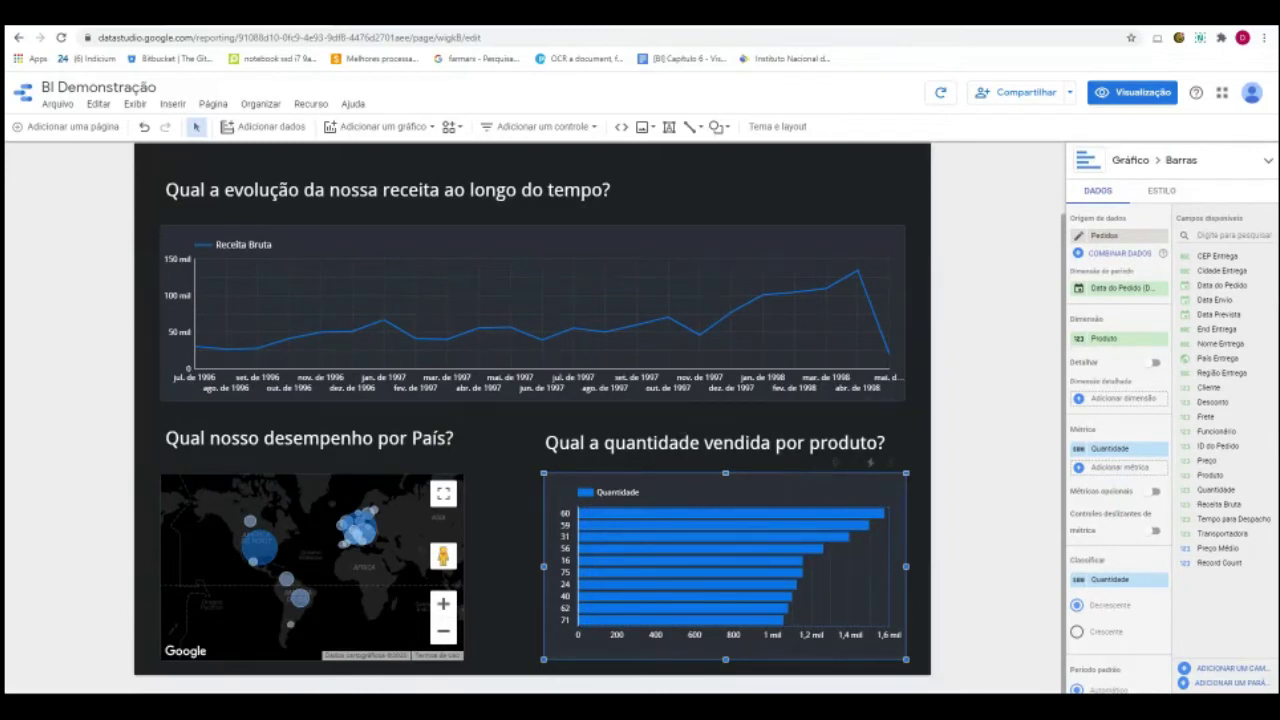
pyautogui.scroll(2, 749, 443)
pyautogui.click(500, 271)
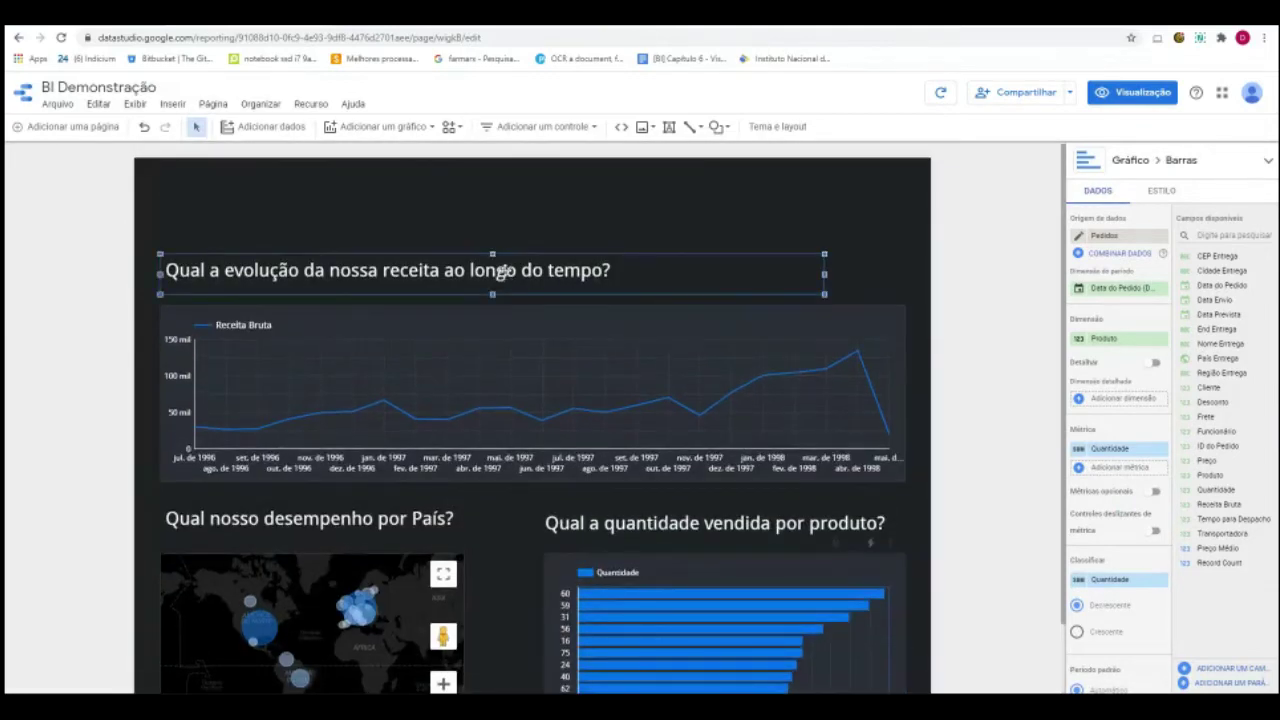
pyautogui.click(703, 311)
pyautogui.moveTo(533, 305); pyautogui.dragTo(533, 320)
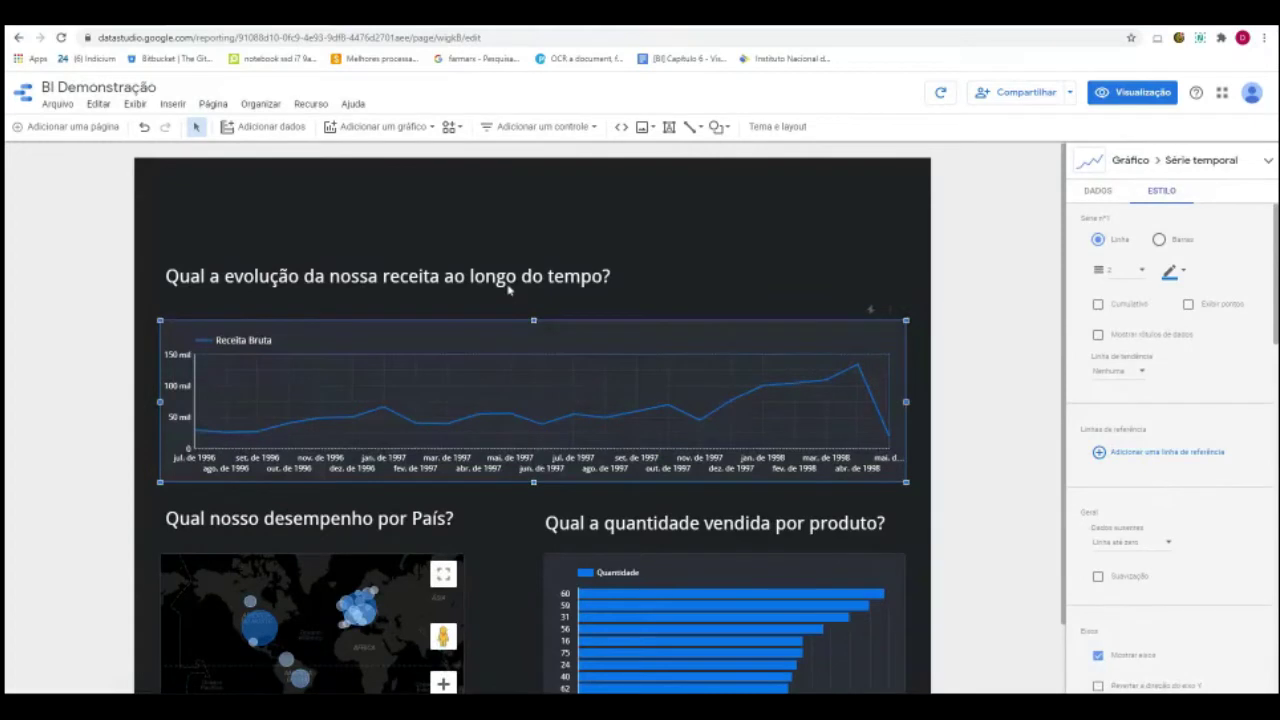
pyautogui.click(520, 260)
pyautogui.moveTo(520, 260); pyautogui.dragTo(522, 265)
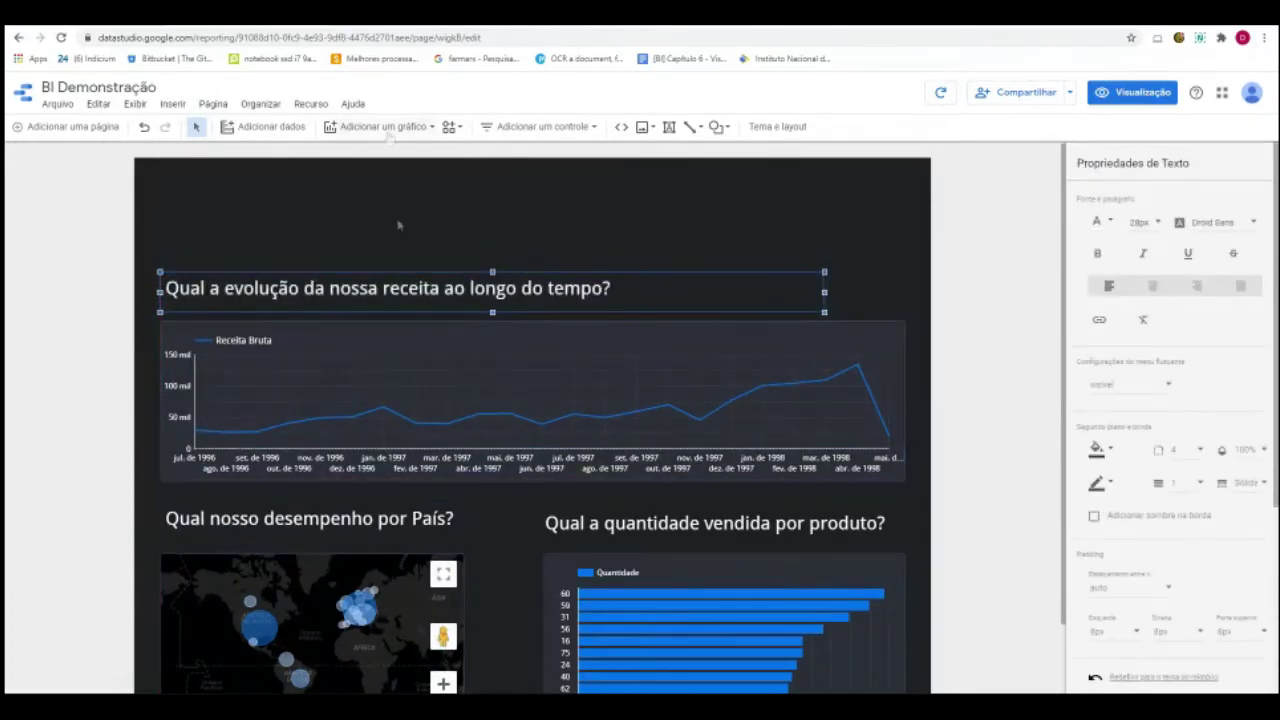
# Add a Receita Bruta scorecard above the revenue heading, switch it to the compact-number type and fit its width to the value.
pyautogui.click(398, 127)
pyautogui.click(343, 212)
pyautogui.click(162, 198)
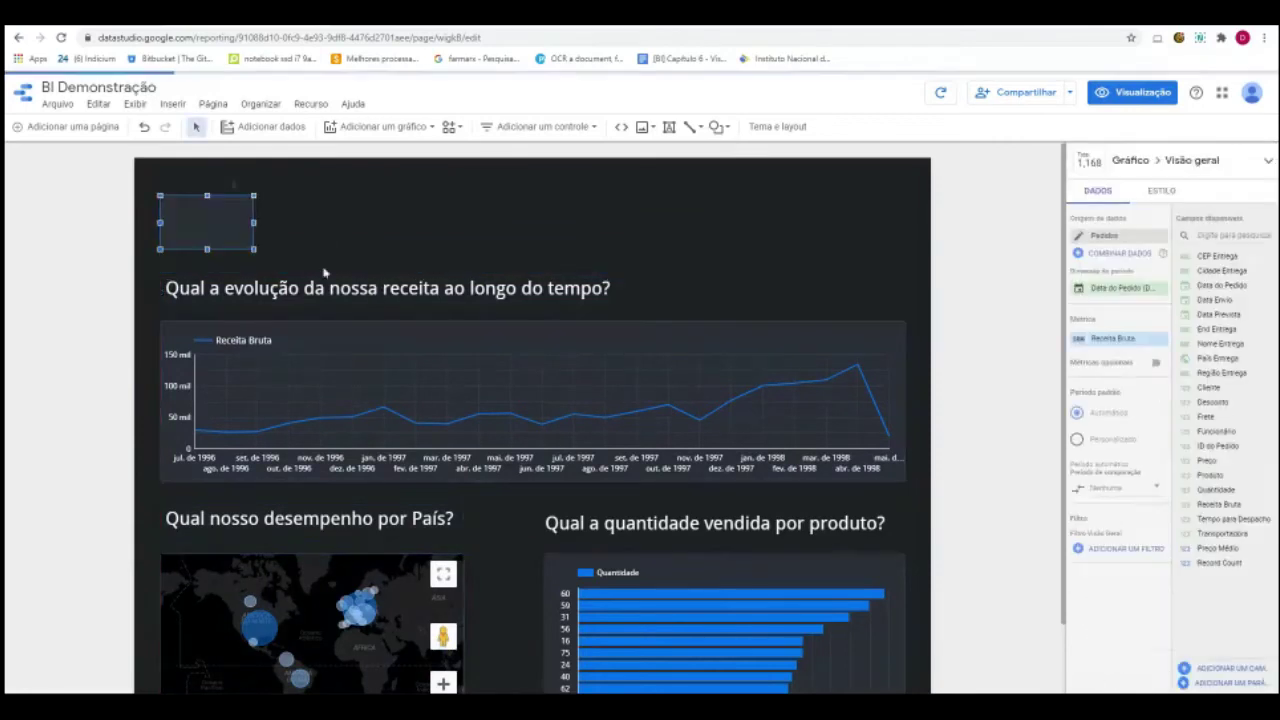
pyautogui.moveTo(251, 230); pyautogui.dragTo(313, 230)
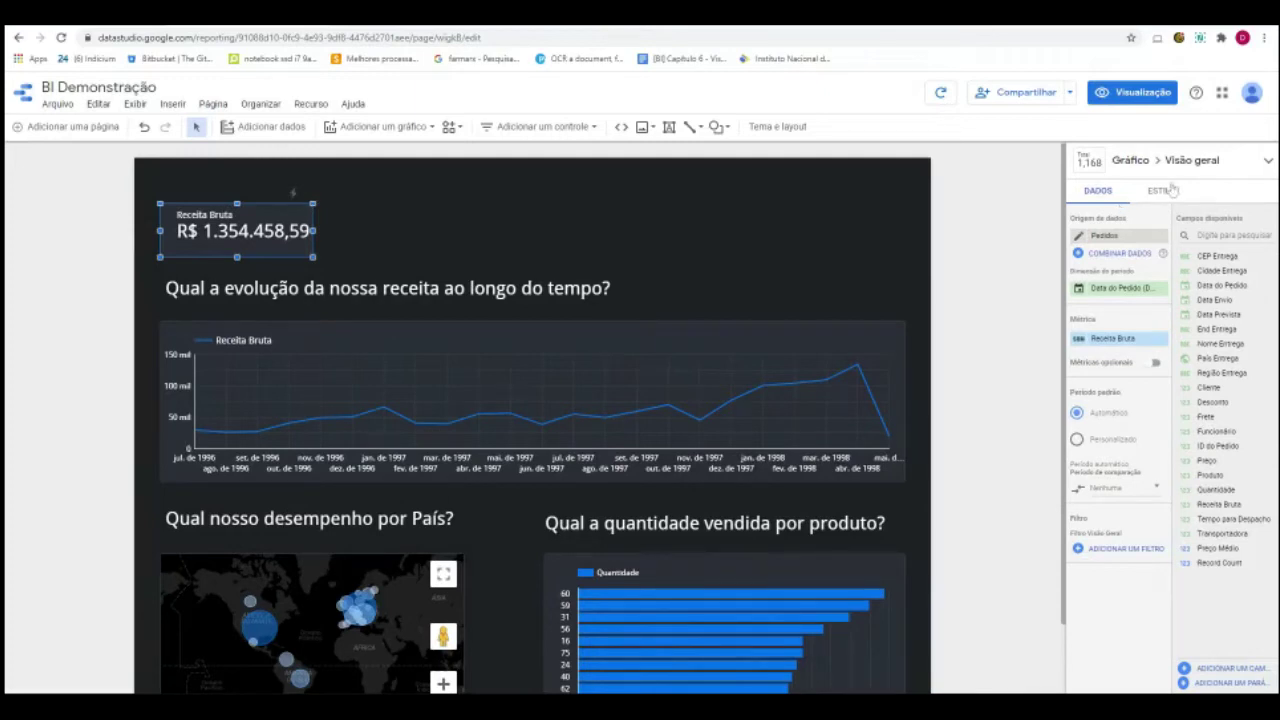
pyautogui.moveTo(1166, 166)
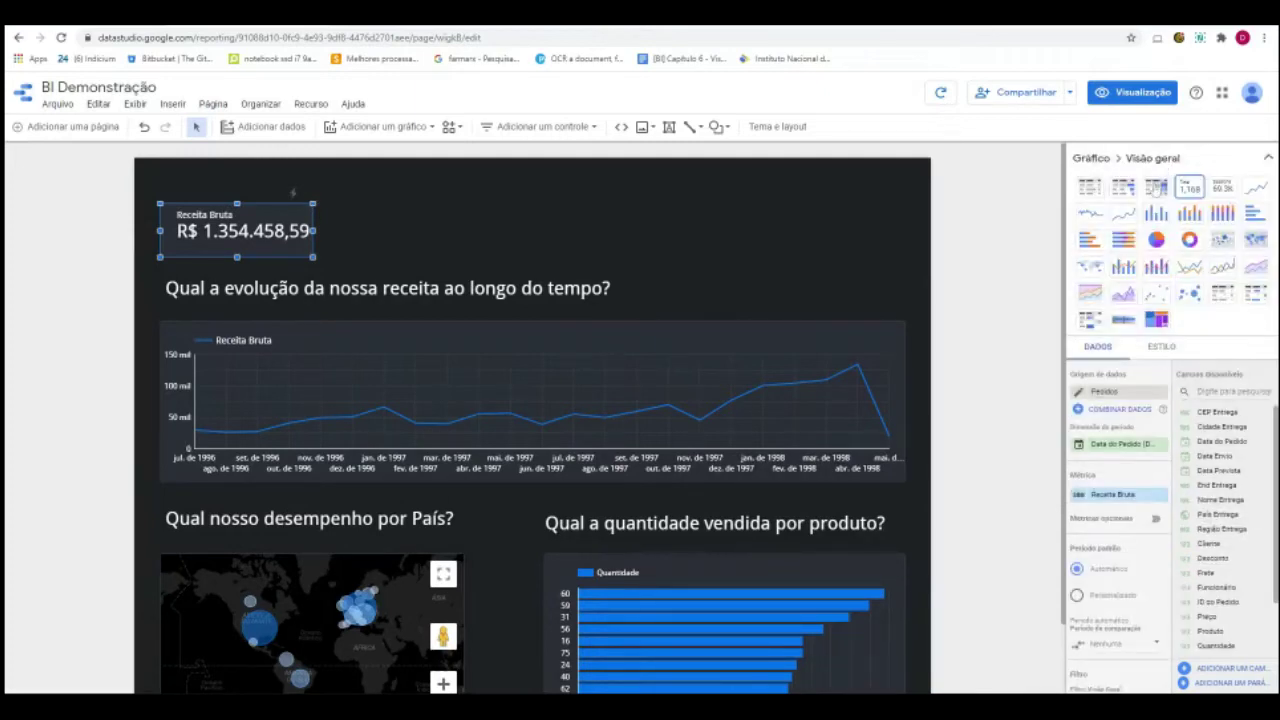
pyautogui.click(1222, 187)
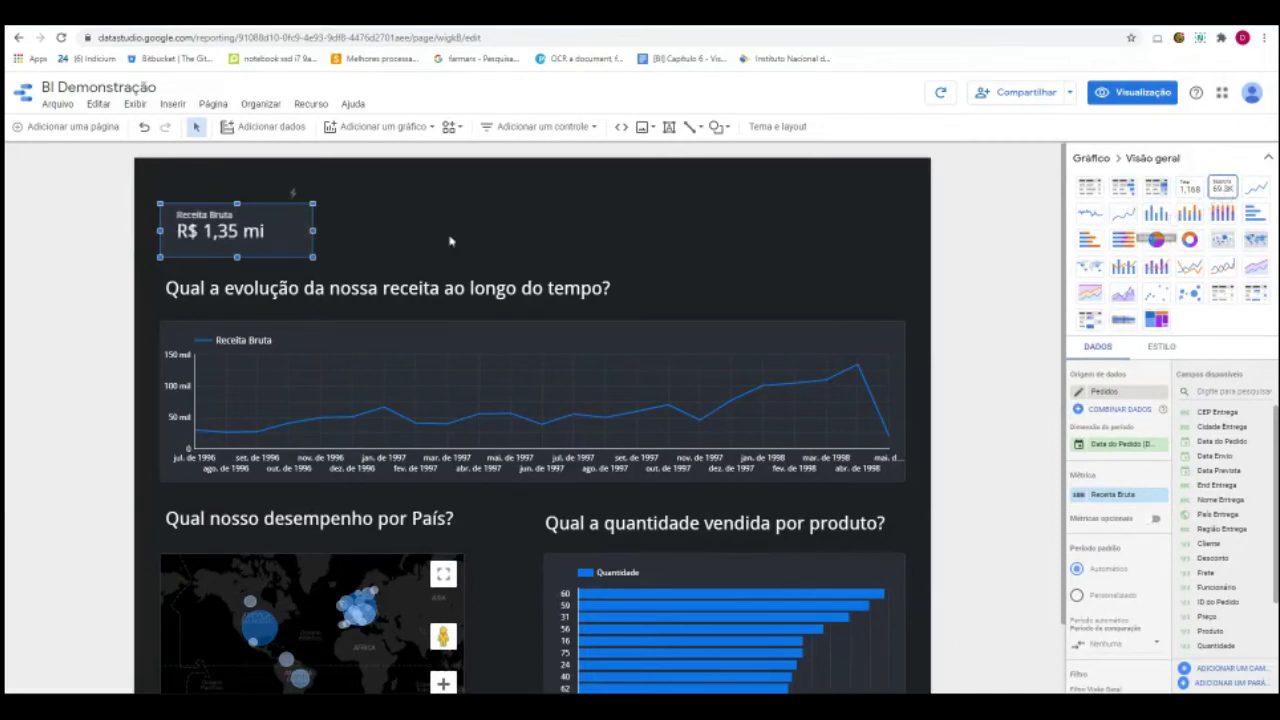
pyautogui.moveTo(313, 231); pyautogui.dragTo(284, 237)
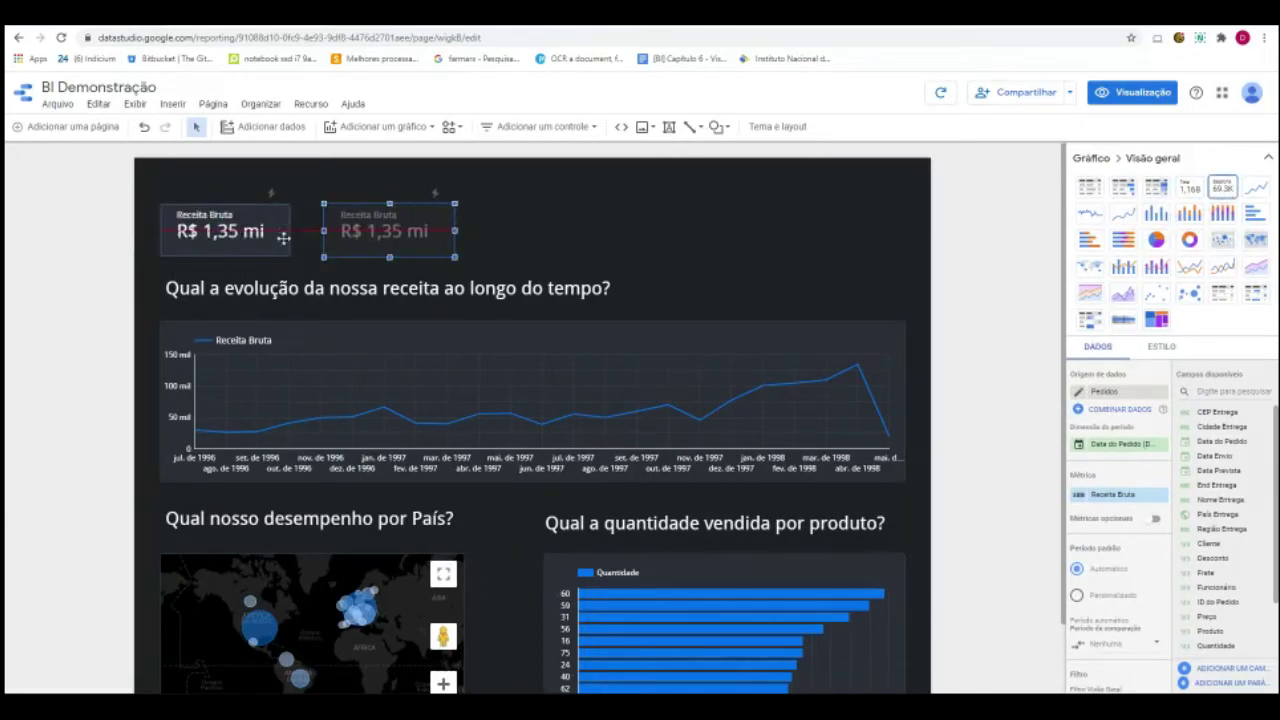
# Paste further copies of the Receita Bruta scorecard and spread them into a row of five across the page.
pyautogui.hotkey('ctrl', 'v')
pyautogui.moveTo(560, 228); pyautogui.dragTo(585, 222)
pyautogui.hotkey('ctrl', 'v')
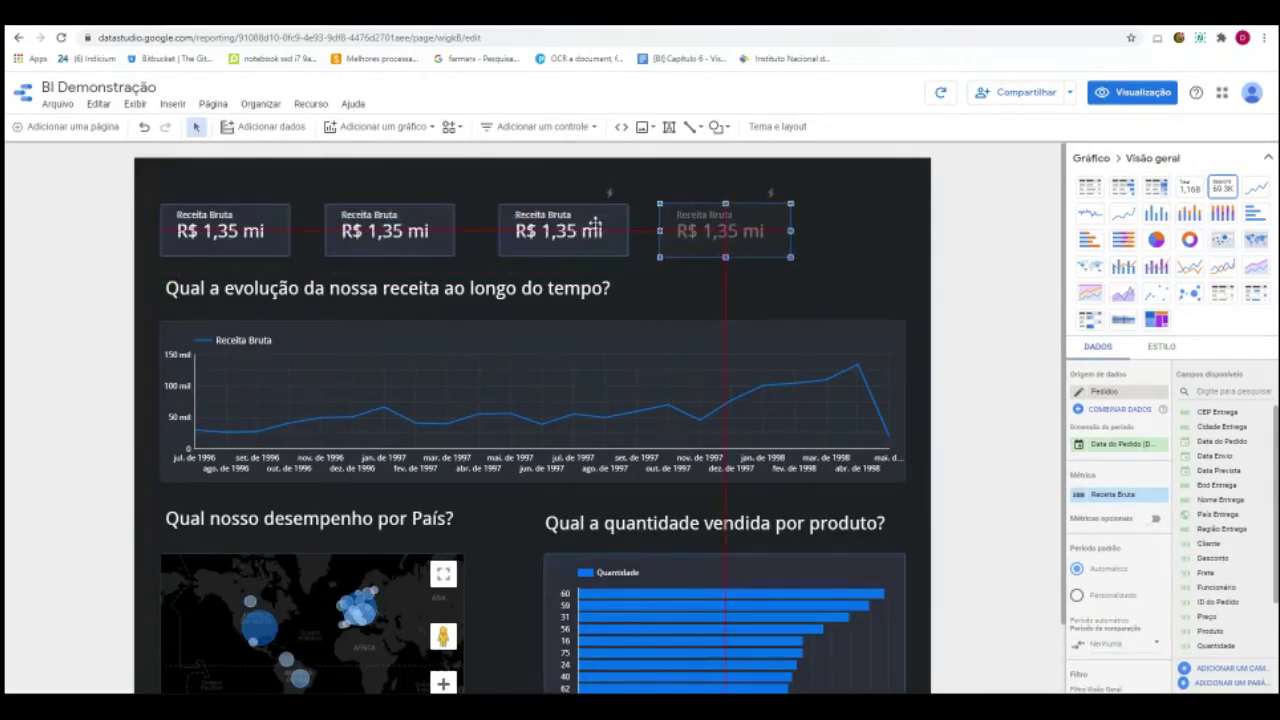
pyautogui.moveTo(740, 212); pyautogui.dragTo(723, 222)
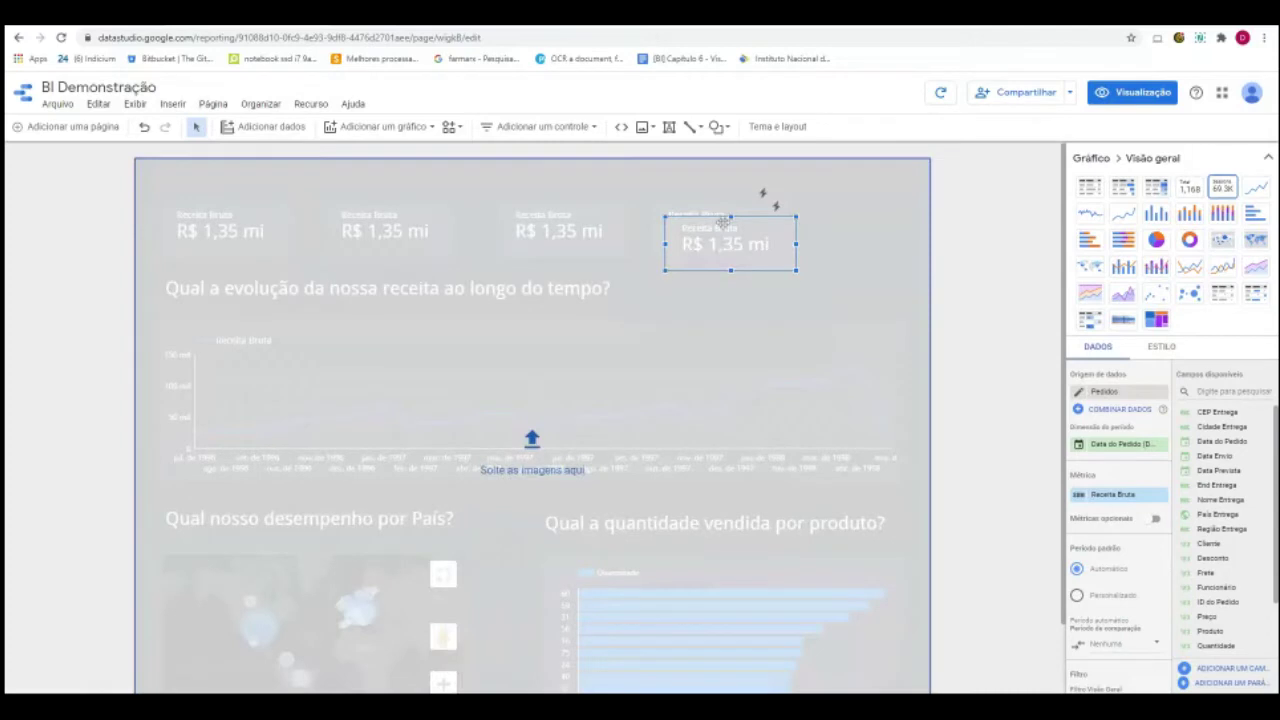
pyautogui.moveTo(722, 222); pyautogui.dragTo(390, 231)
# Set the second scorecard's metric to Preço Médio and the third scorecard's metric to Quantidade.
pyautogui.scroll(-2, 1220, 540)
pyautogui.moveTo(1222, 620); pyautogui.dragTo(1120, 497)
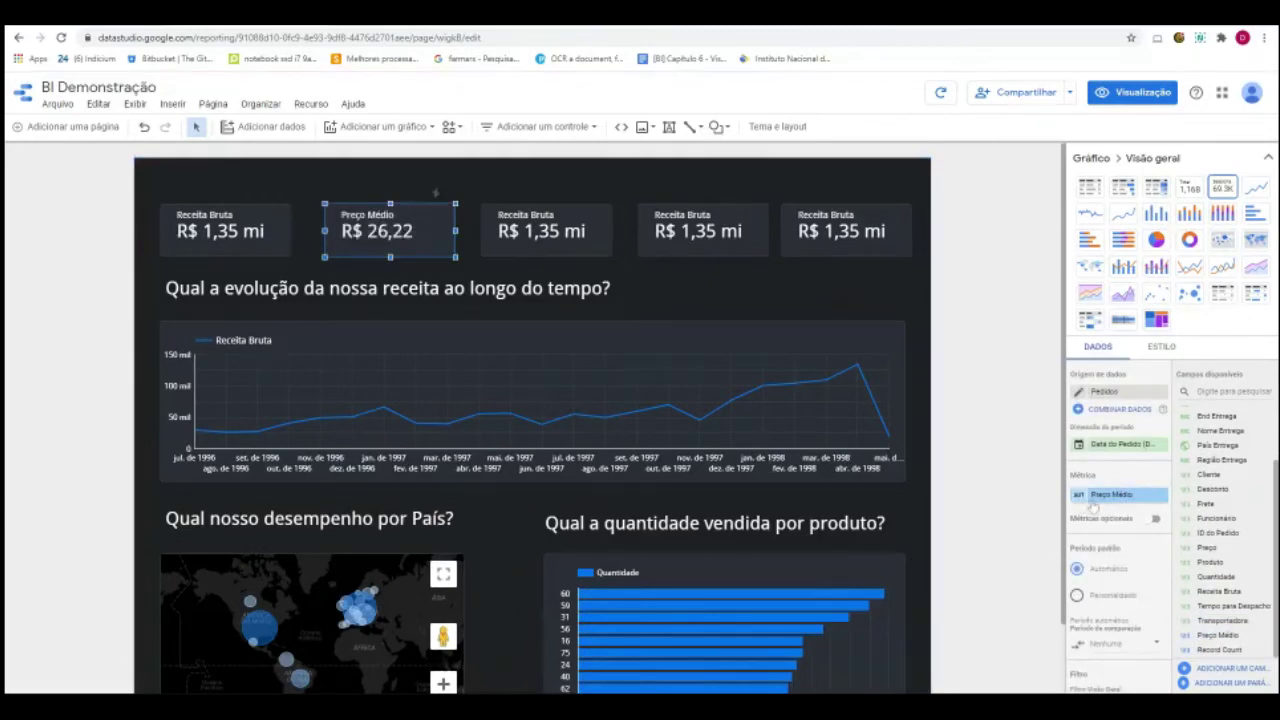
pyautogui.click(1090, 496)
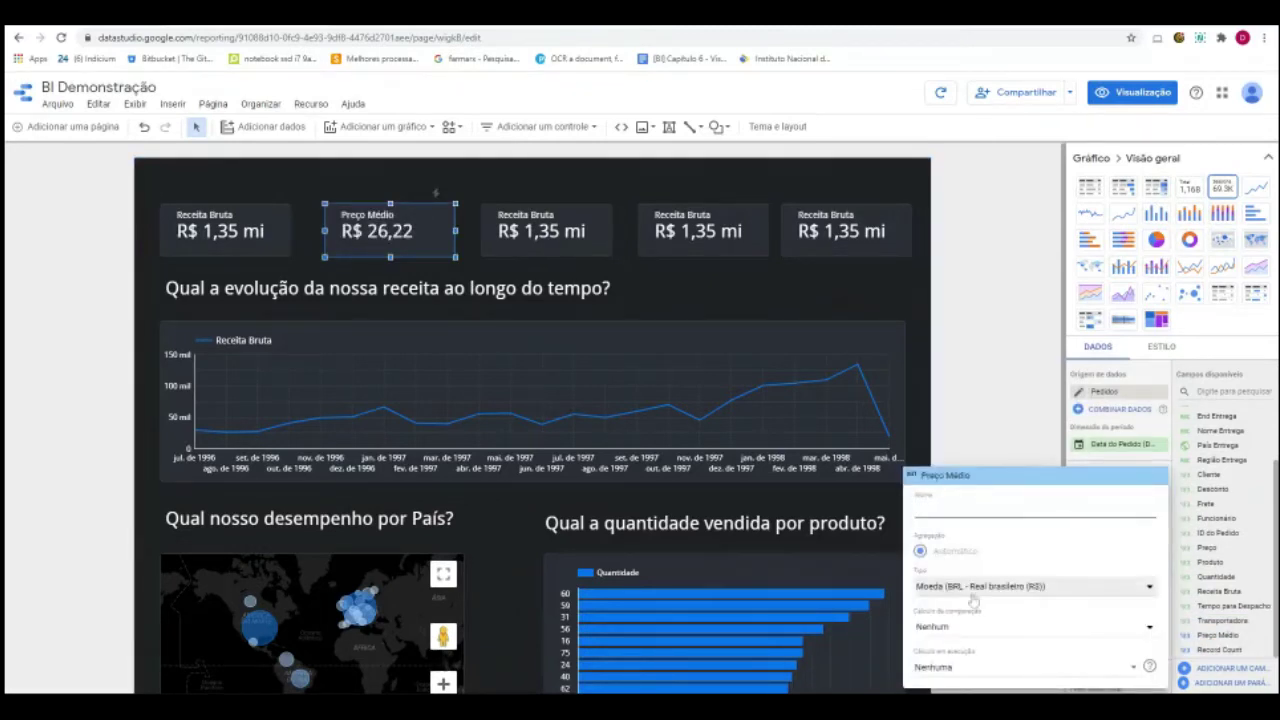
pyautogui.click(415, 246)
pyautogui.click(540, 235)
pyautogui.moveTo(1216, 577); pyautogui.dragTo(1120, 497)
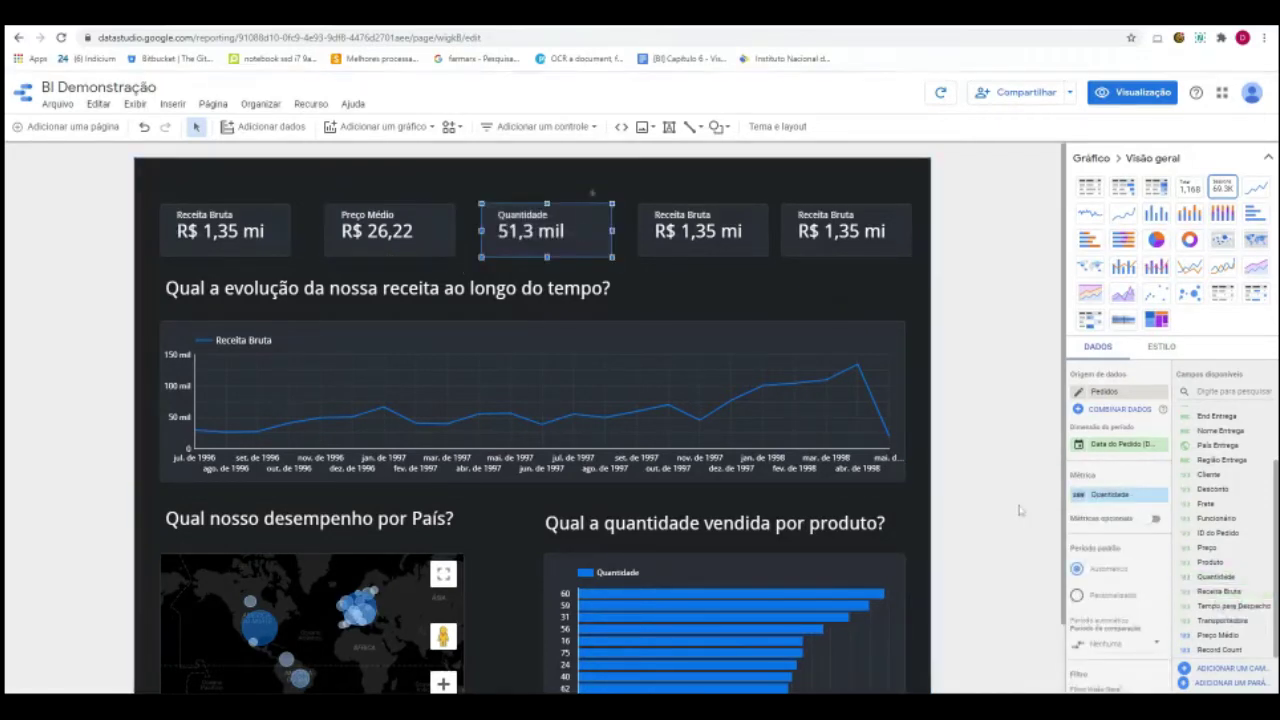
# Set the fourth scorecard's metric to ID do Pedido, aggregated with Contar diferentes.
pyautogui.click(700, 235)
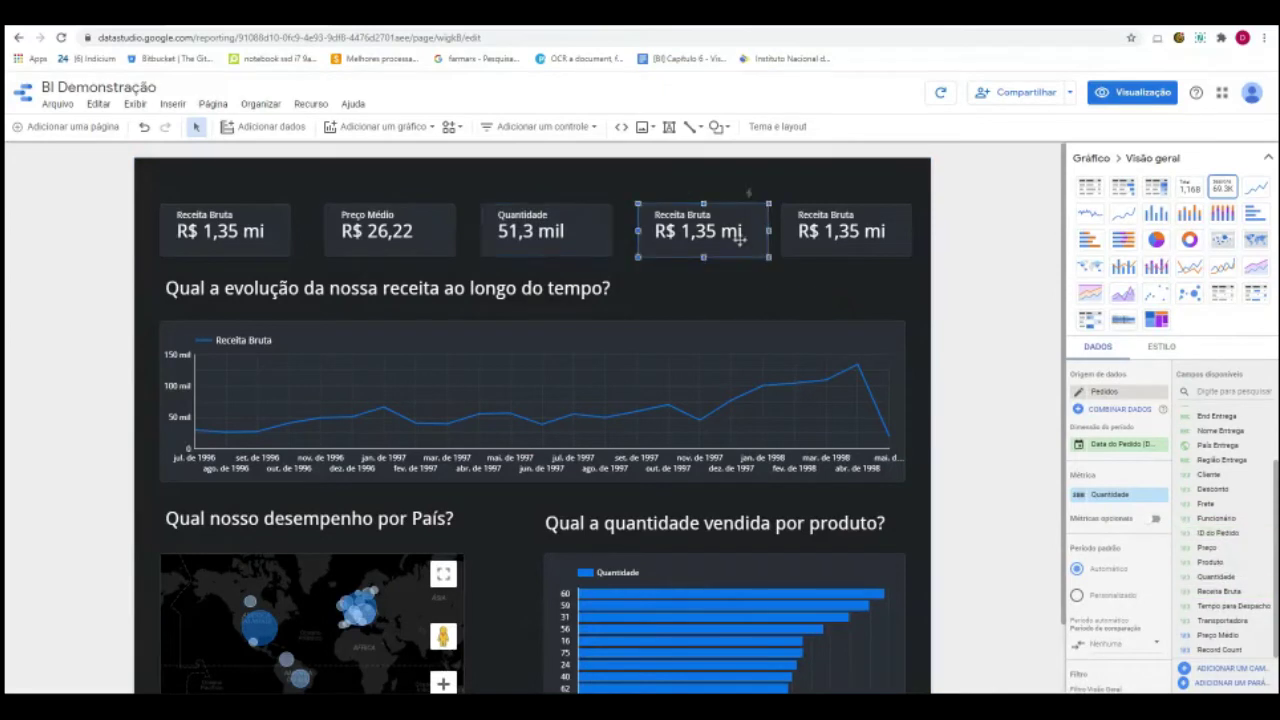
pyautogui.moveTo(1218, 533); pyautogui.dragTo(1115, 495)
pyautogui.click(1081, 496)
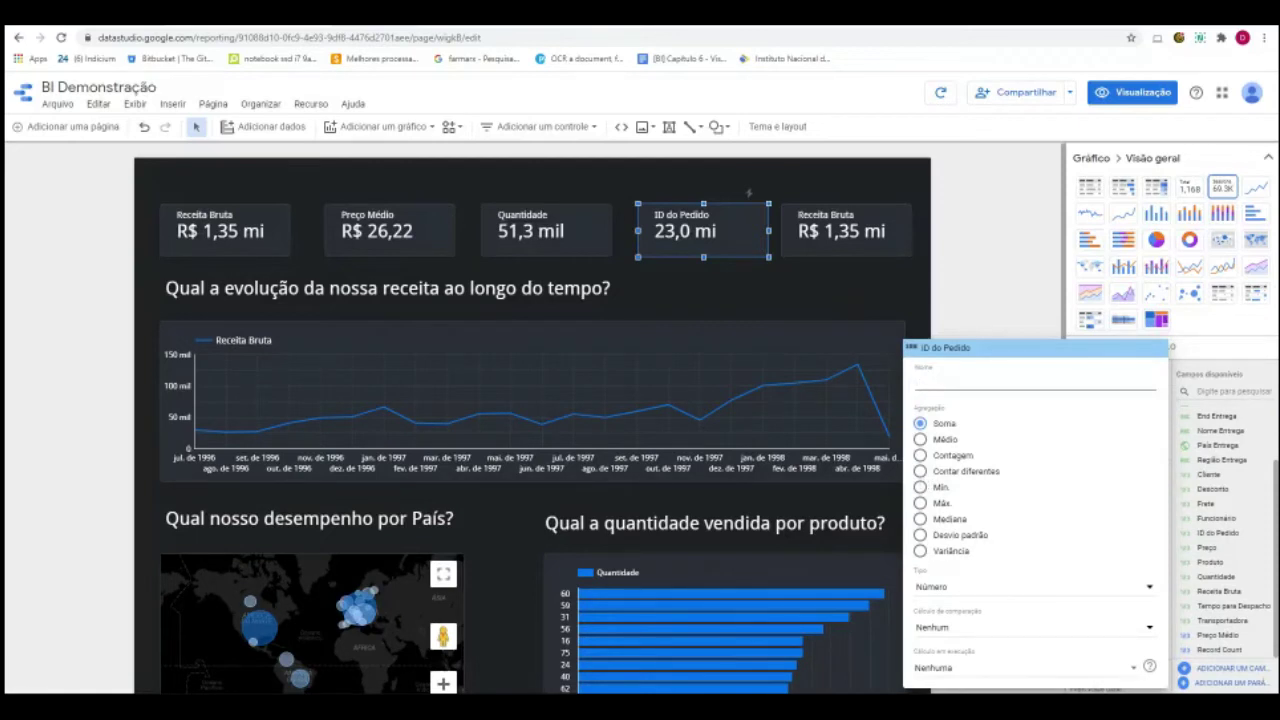
pyautogui.click(921, 456)
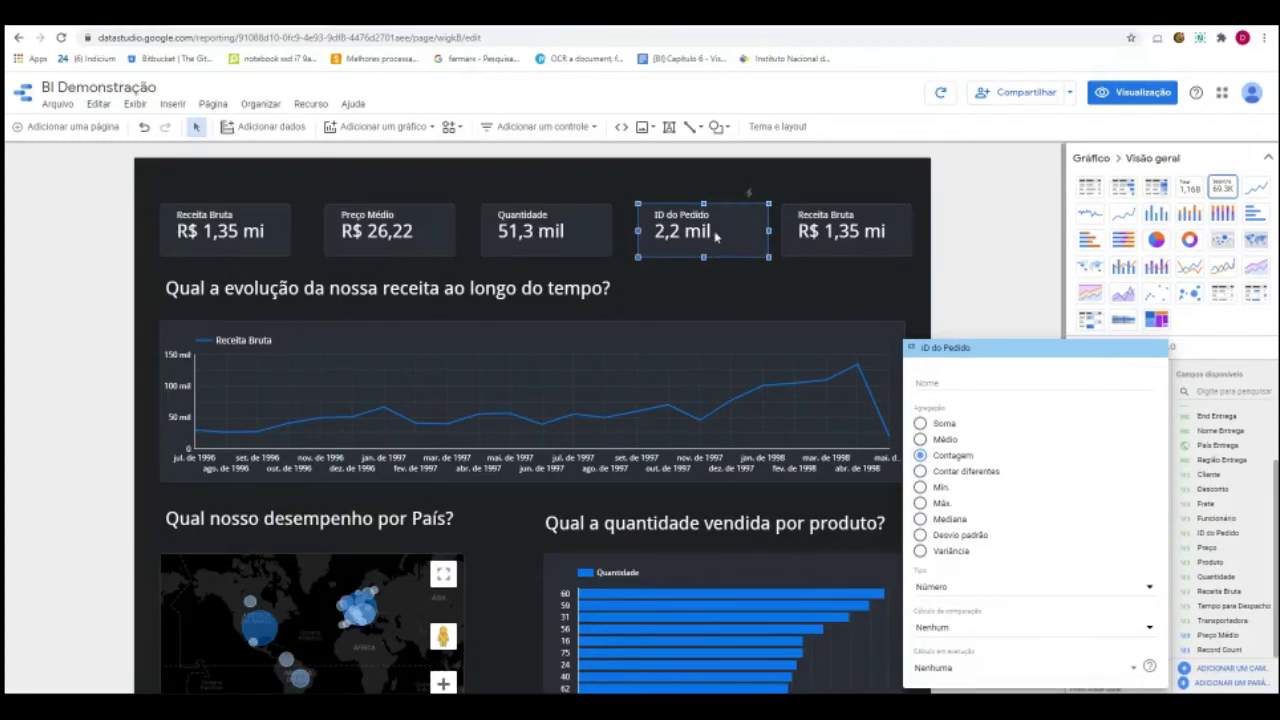
pyautogui.click(920, 471)
pyautogui.click(690, 236)
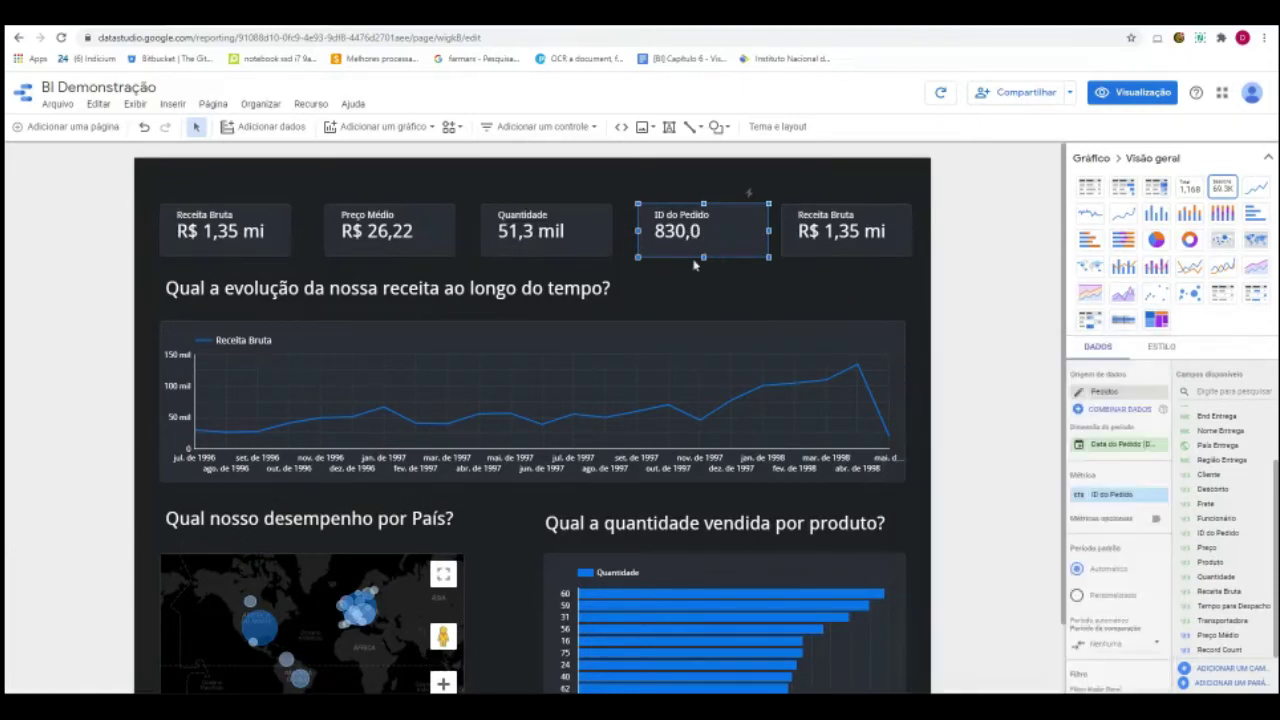
# Set the fifth scorecard's metric to Desconto and shift the scorecards after Receita Bruta slightly left to even the gaps.
pyautogui.moveTo(721, 240); pyautogui.dragTo(716, 236)
pyautogui.moveTo(850, 236); pyautogui.dragTo(837, 236)
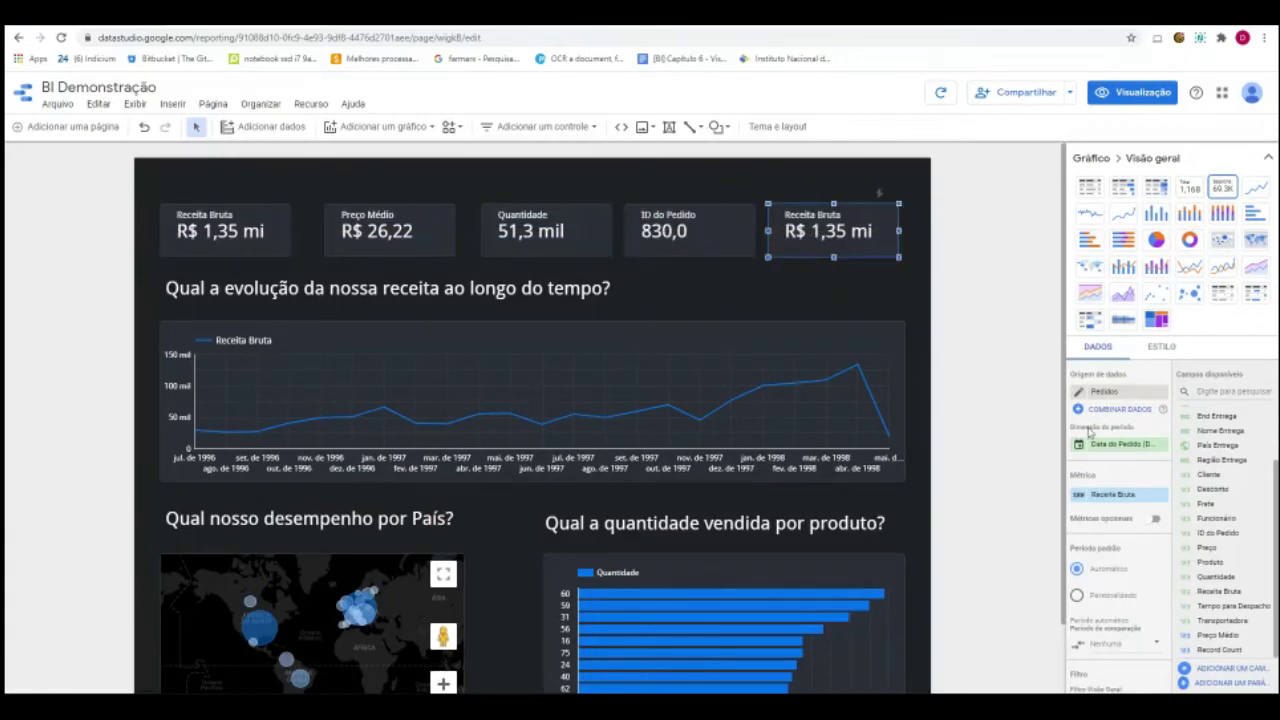
pyautogui.moveTo(1226, 489); pyautogui.dragTo(1113, 494)
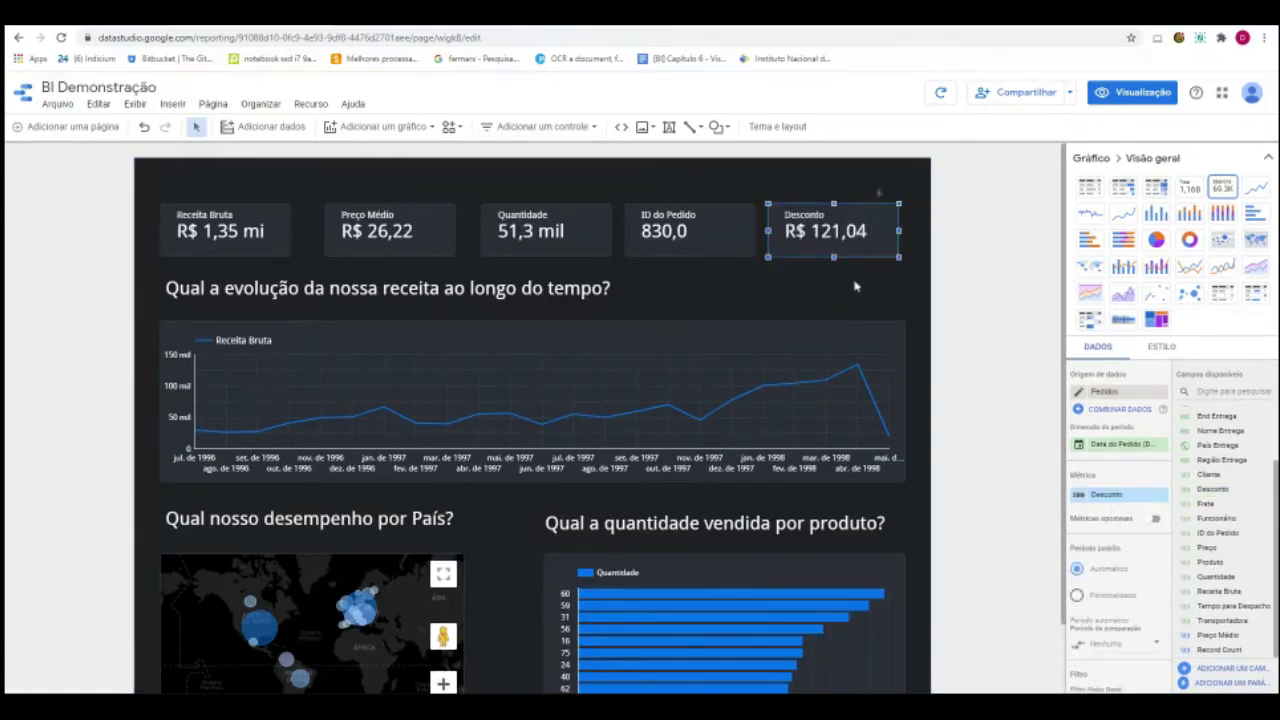
pyautogui.click(741, 241)
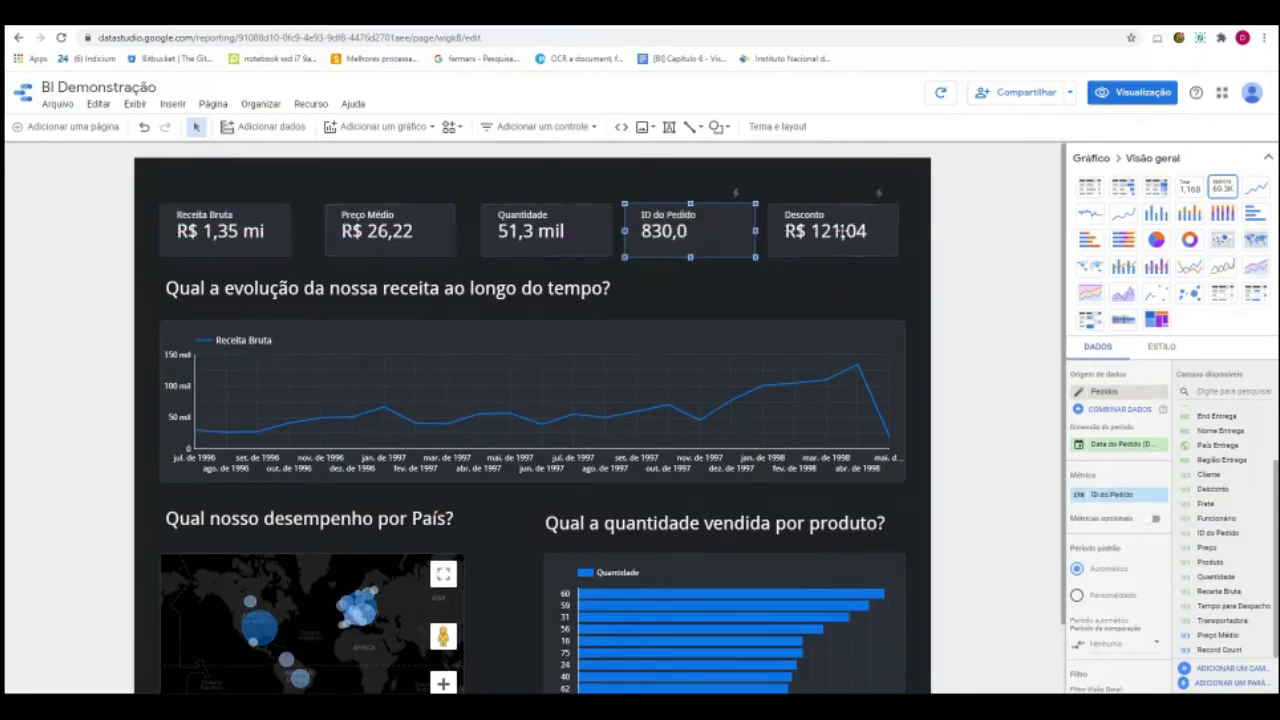
pyautogui.click(418, 232)
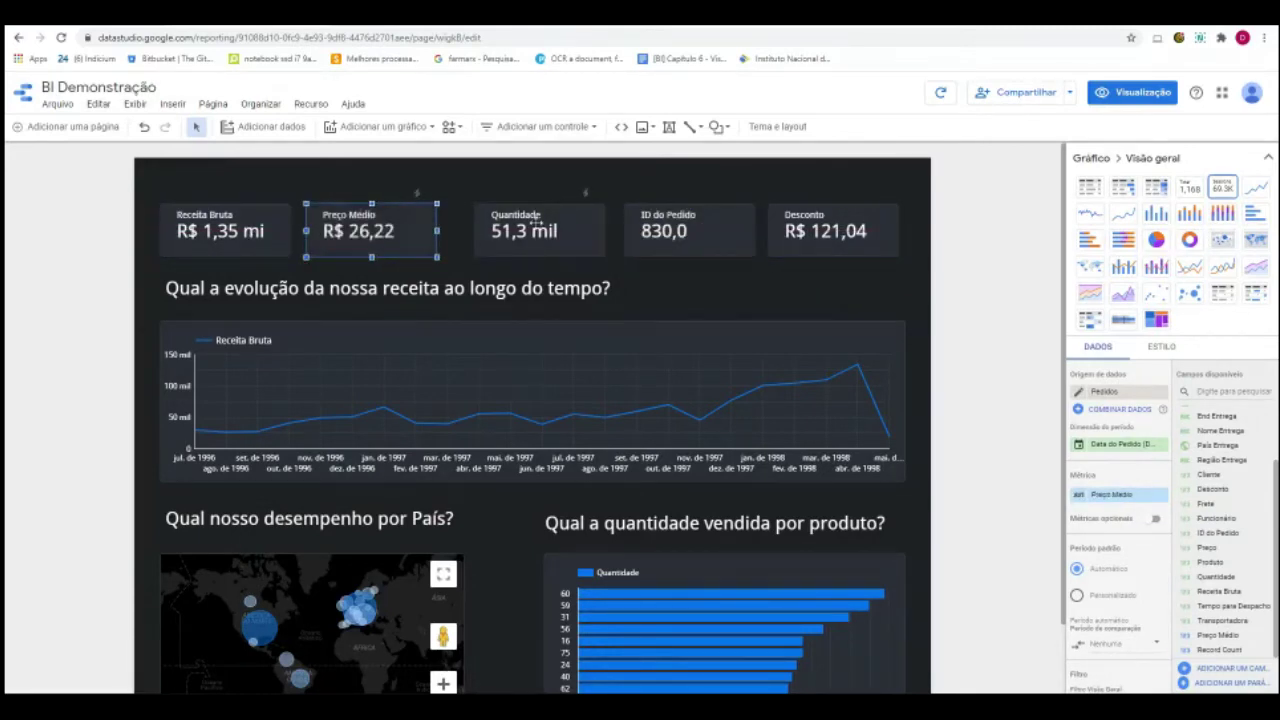
# Select all five scorecards and distribute them vertically, then nudge the ID do Pedido scorecard slightly to adjust its gap.
pyautogui.keyDown('shift'); pyautogui.click(238, 238); pyautogui.keyUp('shift')
pyautogui.keyDown('shift'); pyautogui.click(340, 233); pyautogui.keyUp('shift')
pyautogui.keyDown('shift'); pyautogui.click(520, 232); pyautogui.keyUp('shift')
pyautogui.keyDown('shift'); pyautogui.click(808, 234); pyautogui.keyUp('shift')
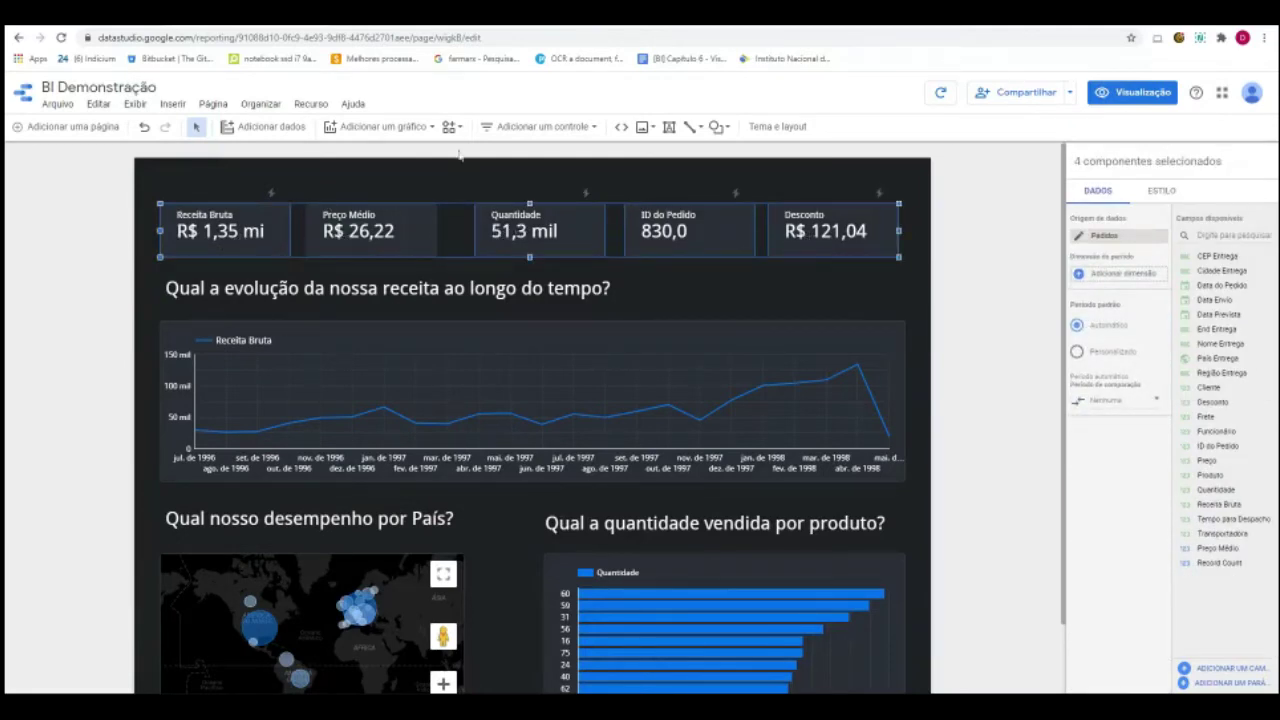
pyautogui.click(262, 104)
pyautogui.click(310, 104)
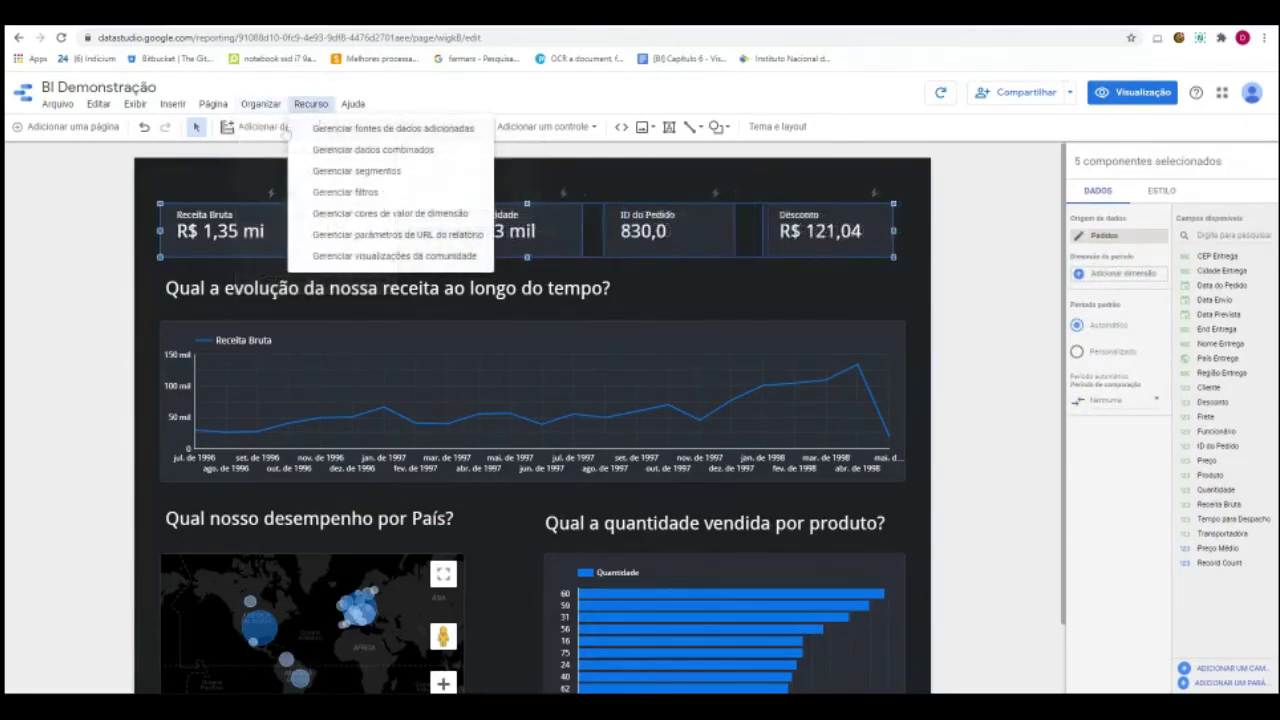
pyautogui.click(262, 104)
pyautogui.click(262, 104)
pyautogui.moveTo(300, 193)
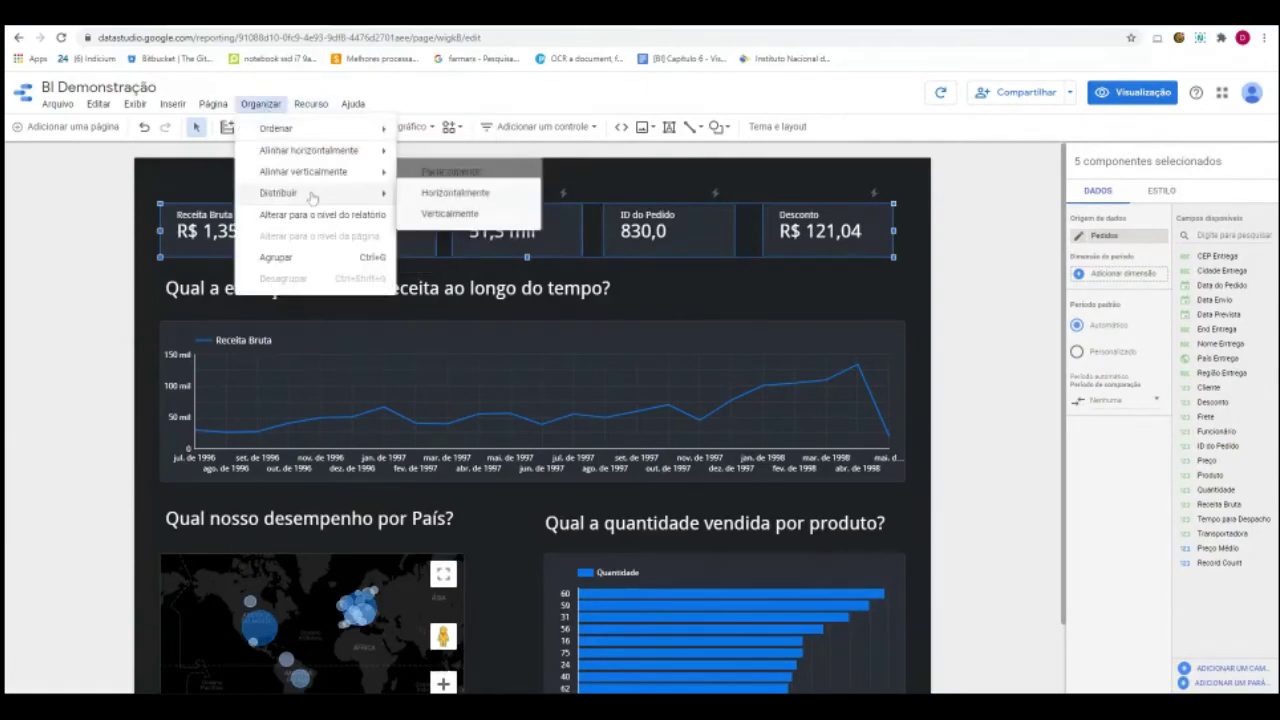
pyautogui.click(448, 214)
pyautogui.click(728, 240)
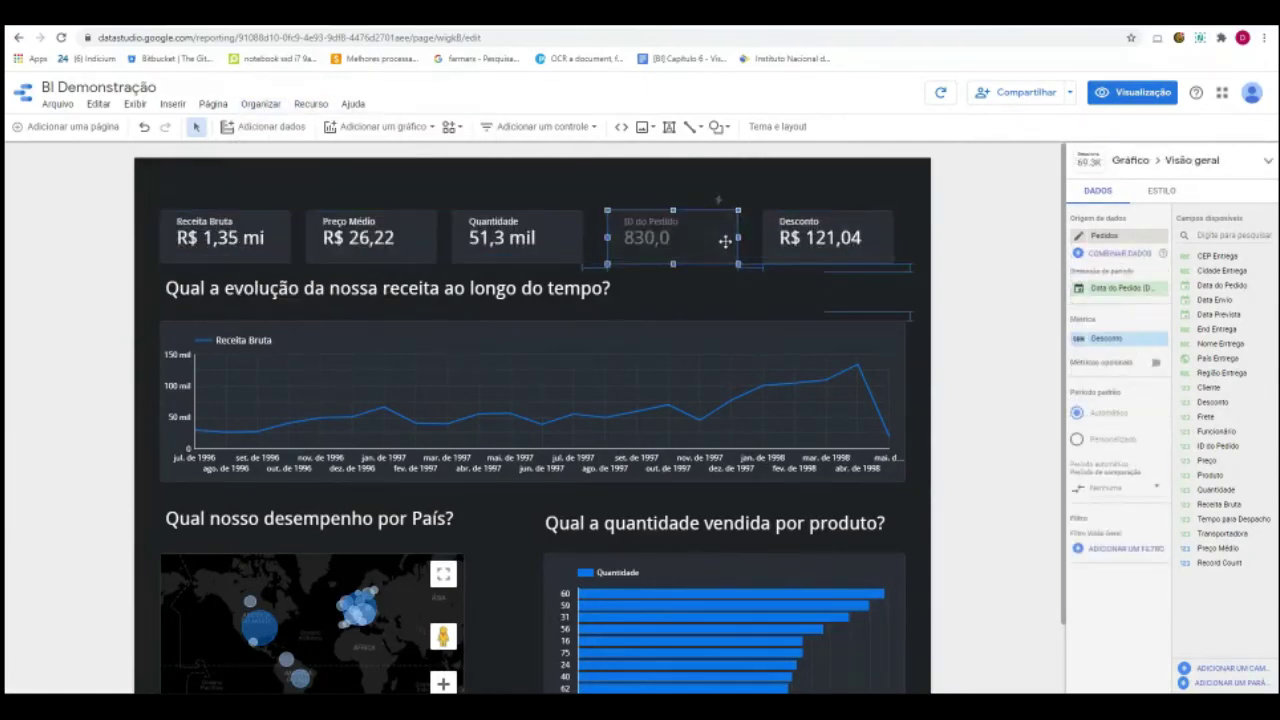
pyautogui.click(765, 272)
pyautogui.click(393, 190)
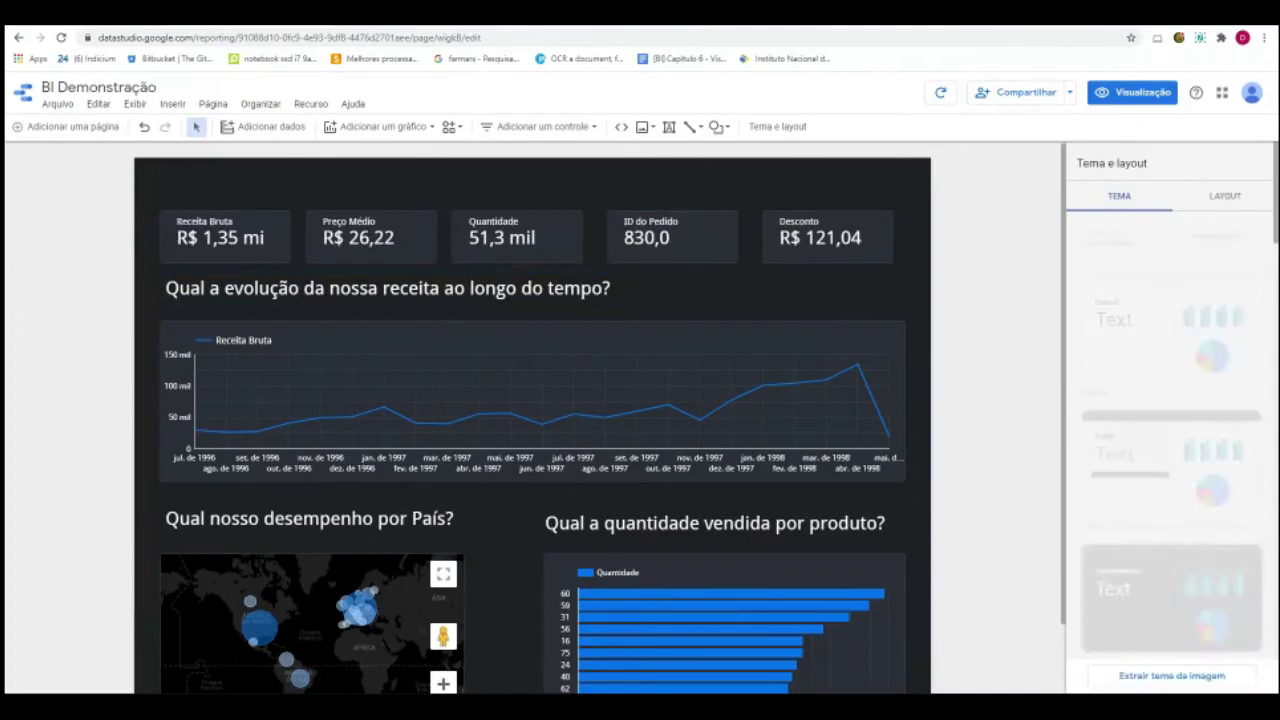
# Move the revenue chart and its heading slightly down to leave more room beneath the scorecards.
pyautogui.click(406, 346)
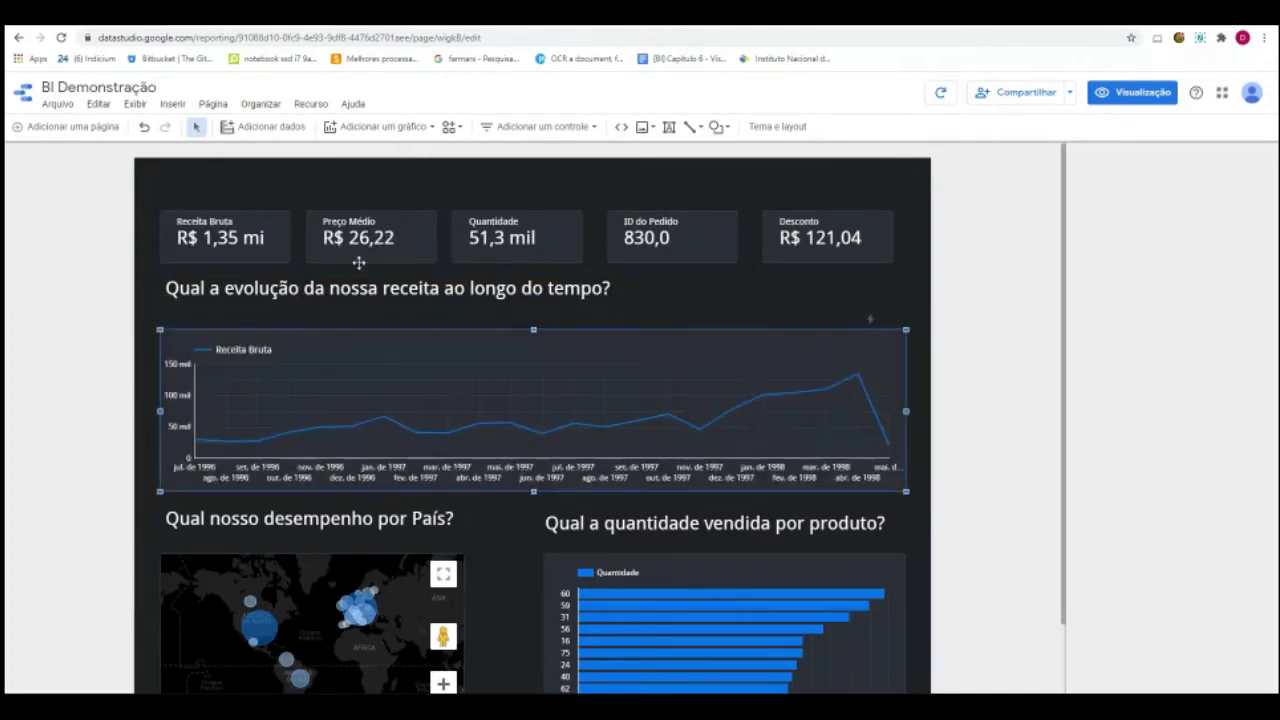
pyautogui.click(302, 276)
pyautogui.moveTo(302, 276); pyautogui.dragTo(302, 287)
# Move each of the five scorecards slightly down so the row sits just above the revenue heading.
pyautogui.click(272, 240)
pyautogui.moveTo(272, 240); pyautogui.dragTo(274, 249)
pyautogui.click(372, 237)
pyautogui.moveTo(372, 237); pyautogui.dragTo(372, 251)
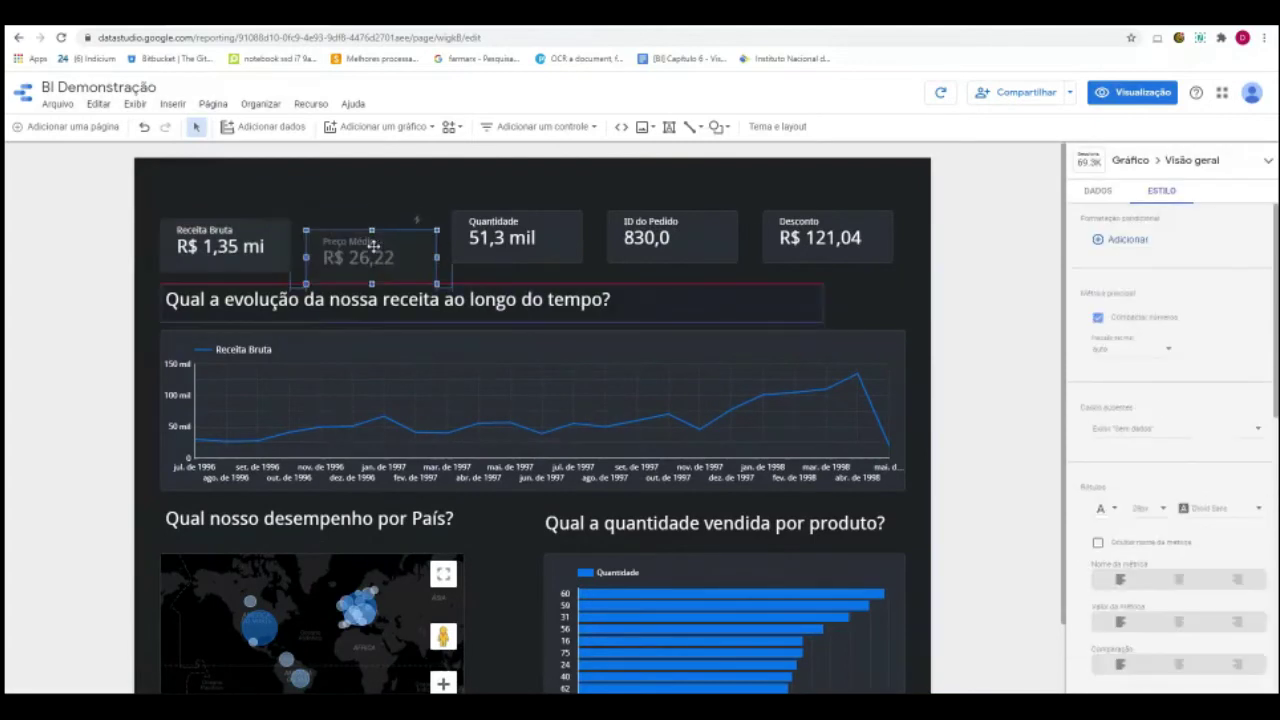
pyautogui.moveTo(502, 232); pyautogui.dragTo(502, 246)
pyautogui.click(650, 232)
pyautogui.moveTo(650, 232); pyautogui.dragTo(650, 246)
pyautogui.moveTo(826, 258); pyautogui.dragTo(826, 272)
pyautogui.click(577, 288)
# Add a text box above the scorecards and enter the report title "Relatório Comercial".
pyautogui.click(669, 126)
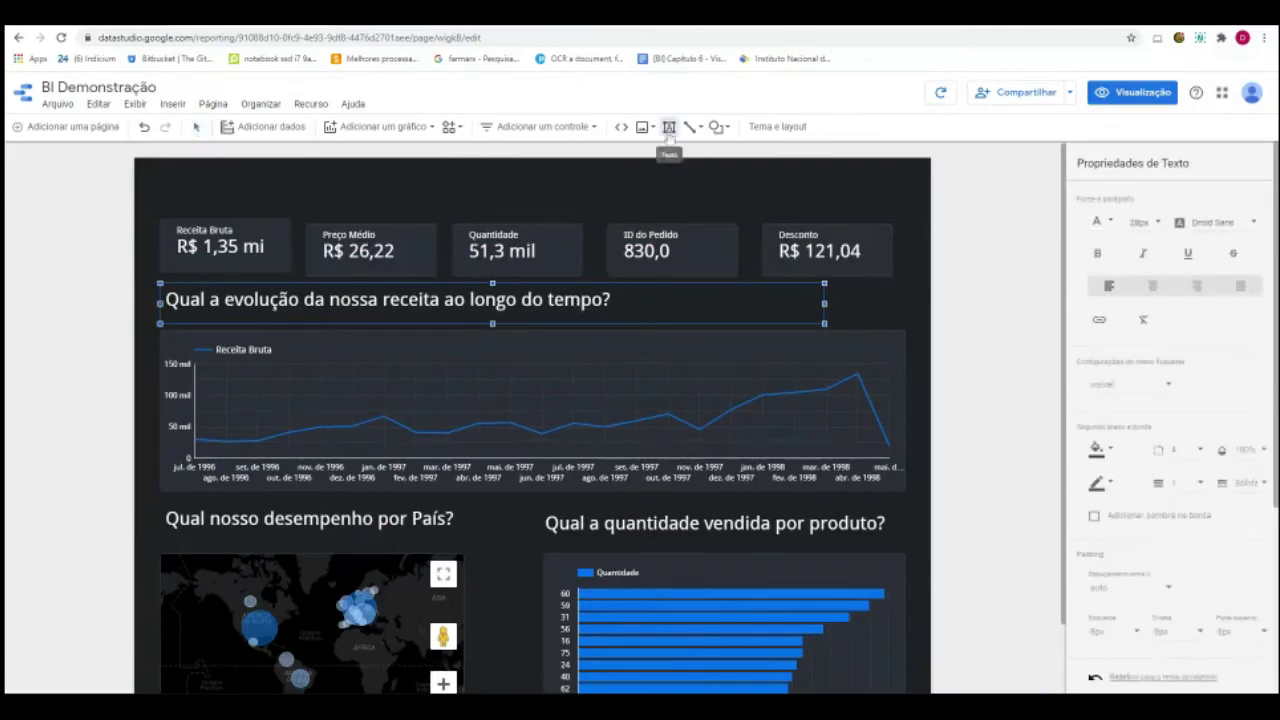
pyautogui.moveTo(501, 195); pyautogui.dragTo(695, 209)
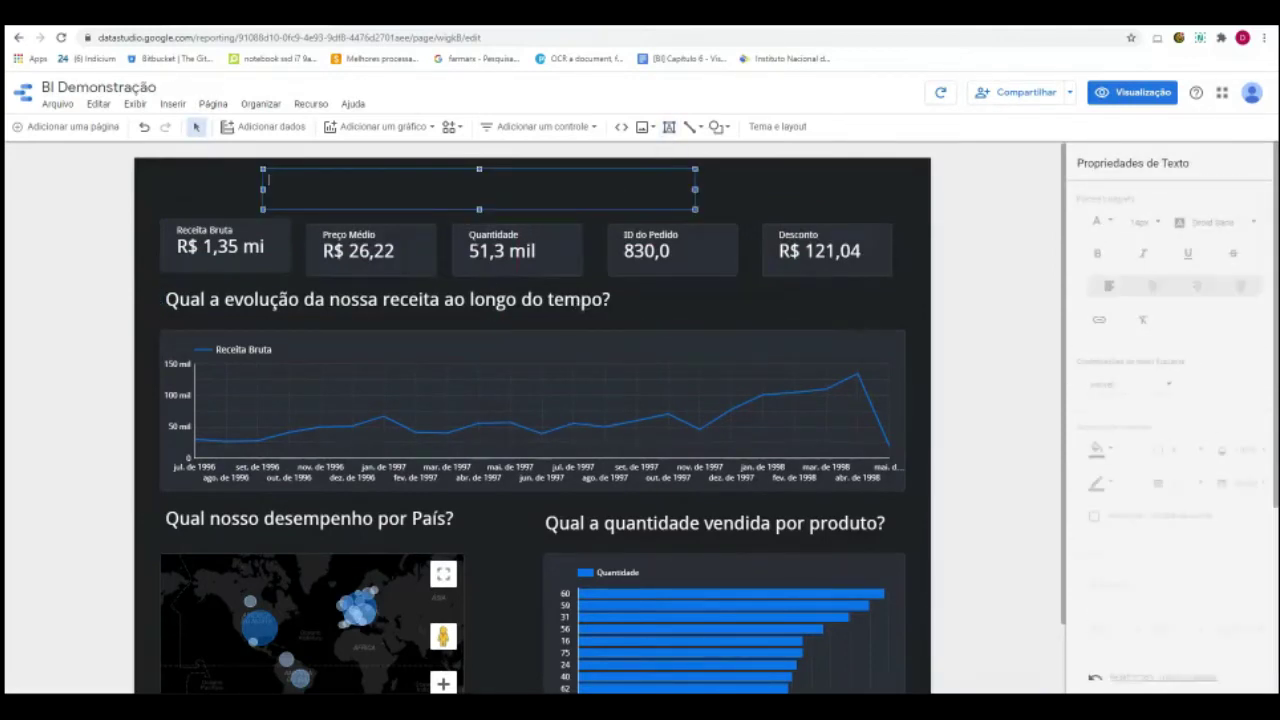
pyautogui.write('Relatóri')
pyautogui.press('BackSpace')
pyautogui.press('BackSpace')
pyautogui.press('BackSpace')
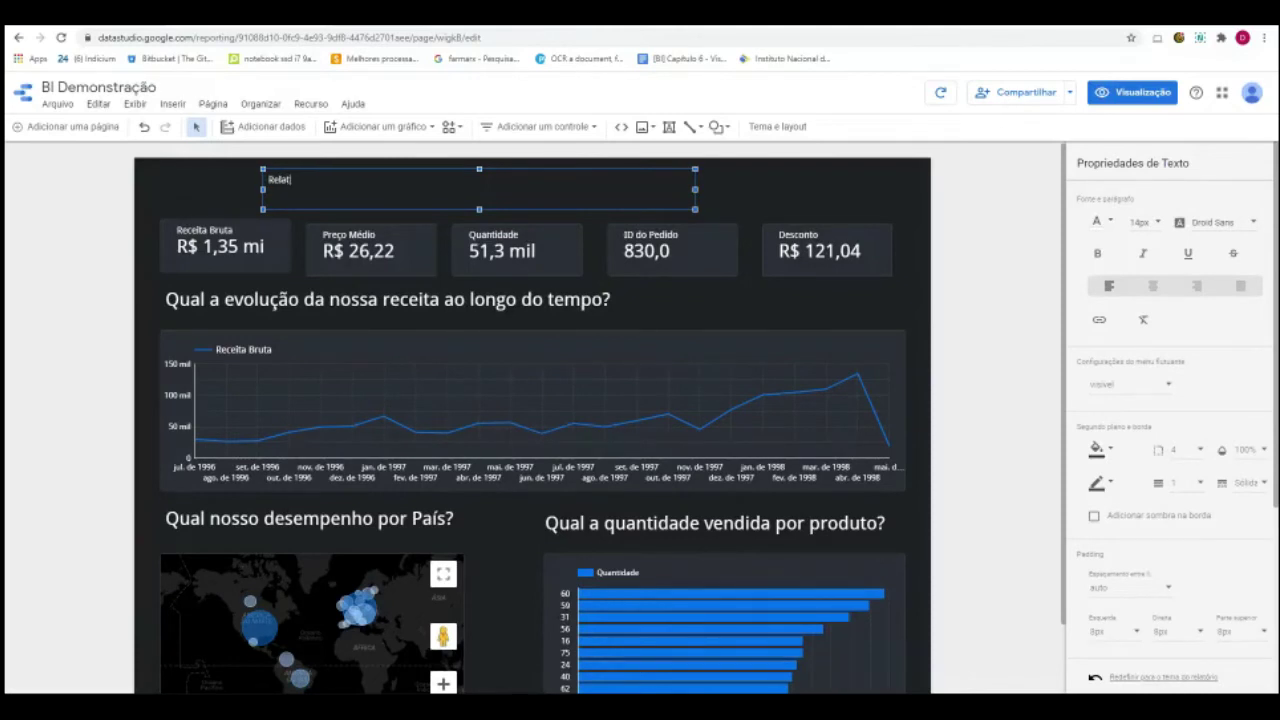
pyautogui.write('o Comercial')
# Set the font size of the whole "Relatório Comercial" title to 36px.
pyautogui.hotkey('ctrl', 'a')
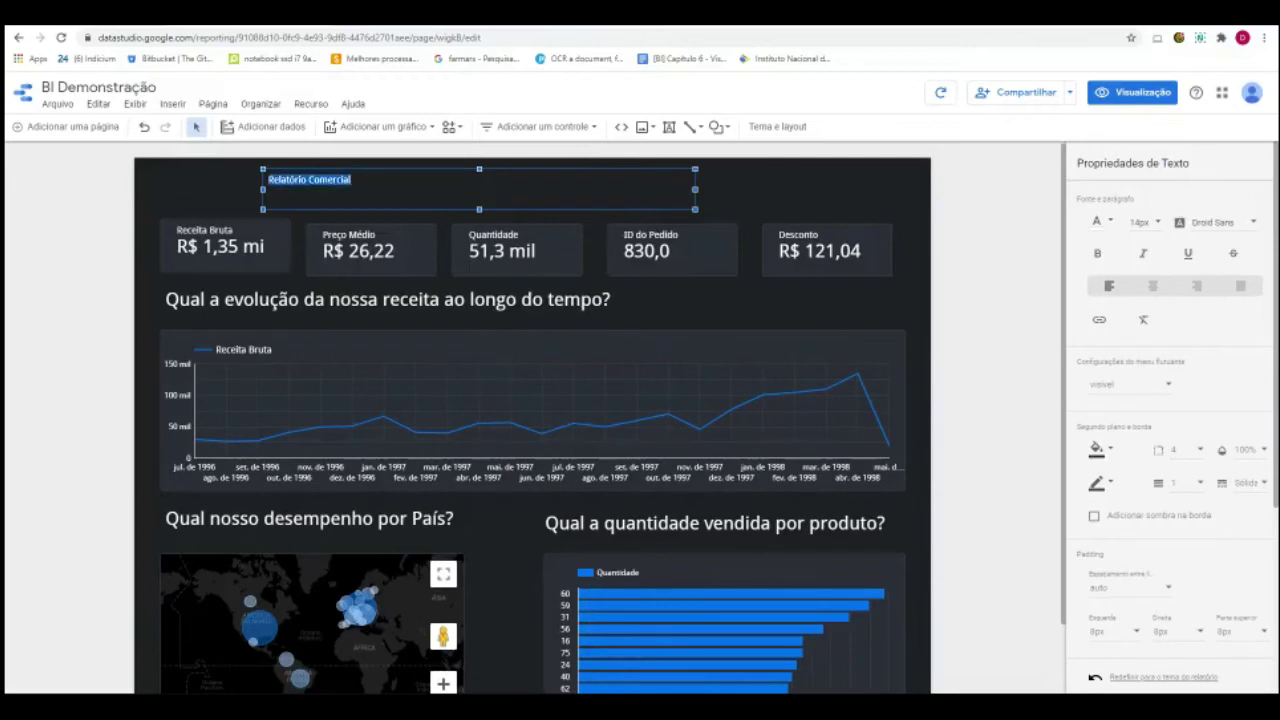
pyautogui.click(1148, 223)
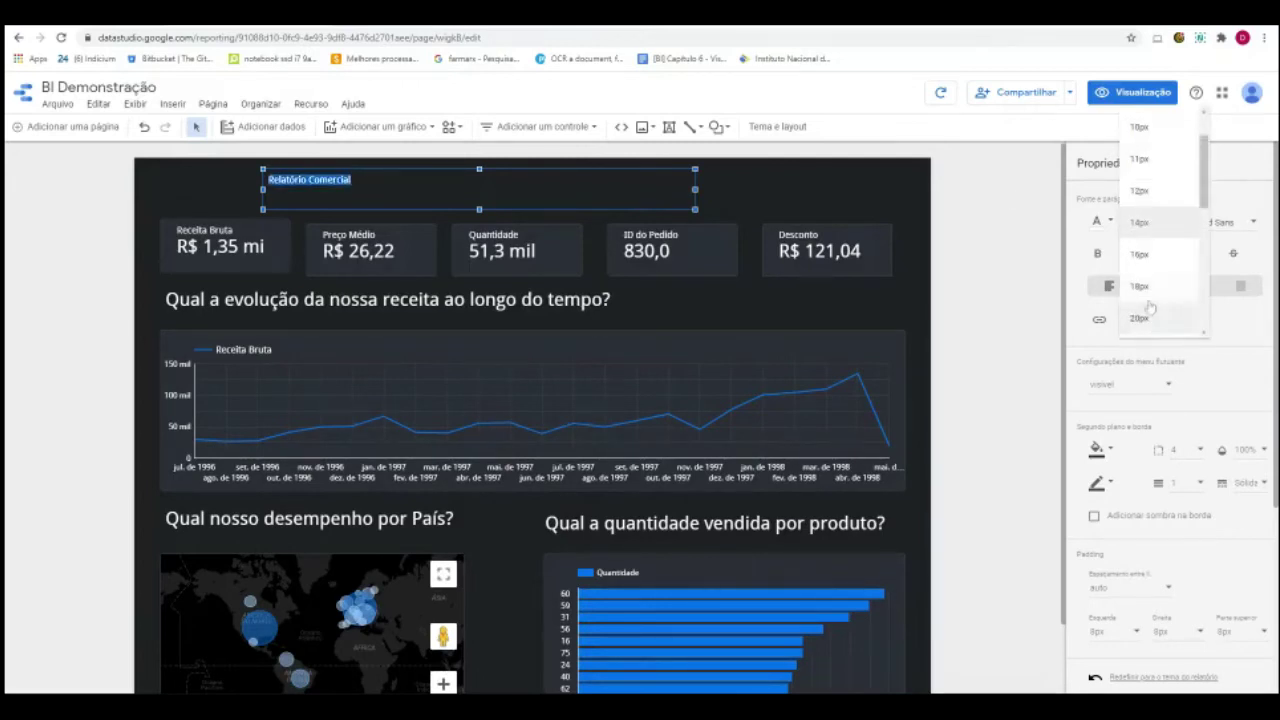
pyautogui.scroll(-3, 1157, 262)
pyautogui.click(1150, 278)
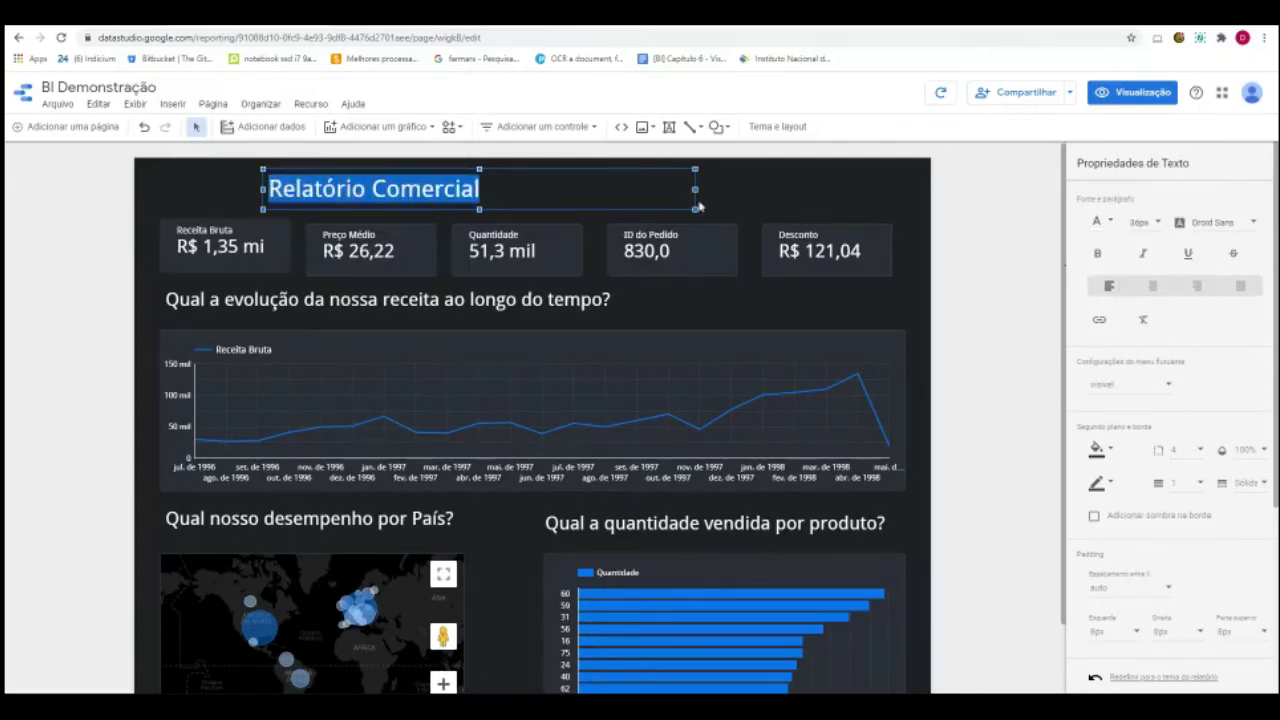
# Shift the "Relatório Comercial" title slightly to the right, leaving room for a logo beside it.
pyautogui.click(206, 190)
pyautogui.click(362, 172)
pyautogui.moveTo(362, 172); pyautogui.dragTo(368, 171)
pyautogui.click(210, 180)
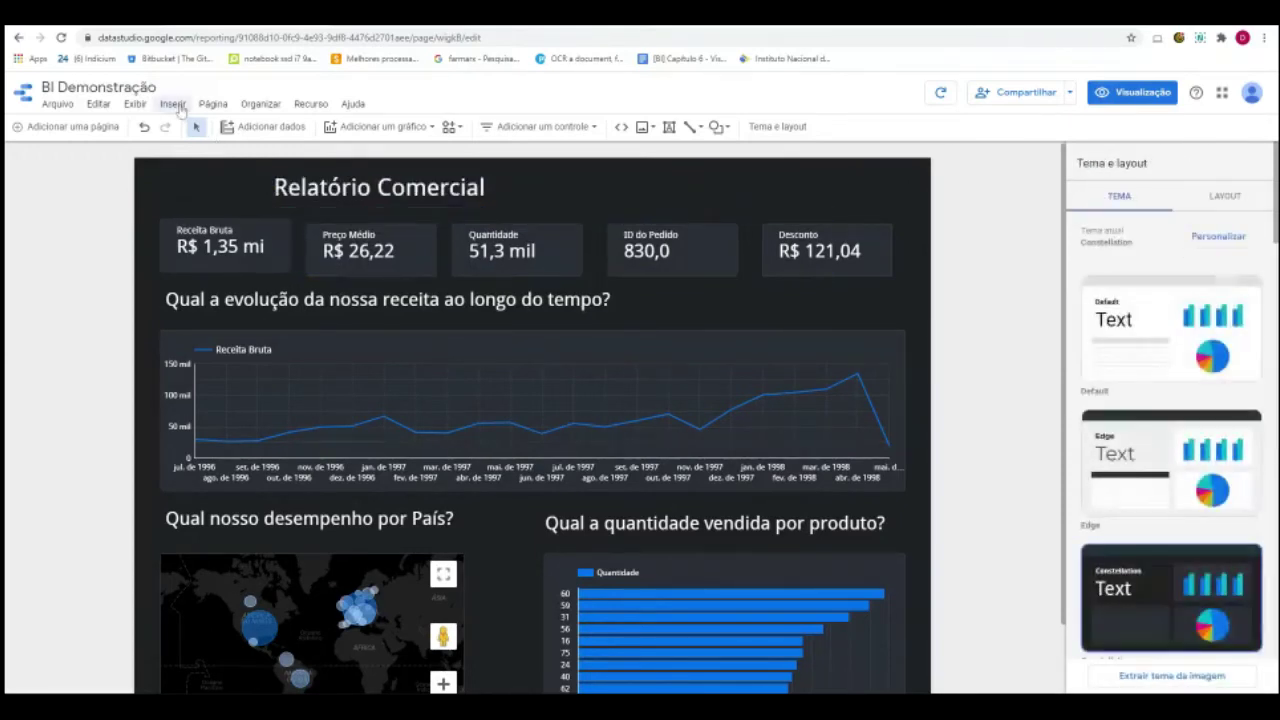
# Upload the Indicium logo image from the computer, shrink it and place it in the report header just left of the title.
pyautogui.click(173, 104)
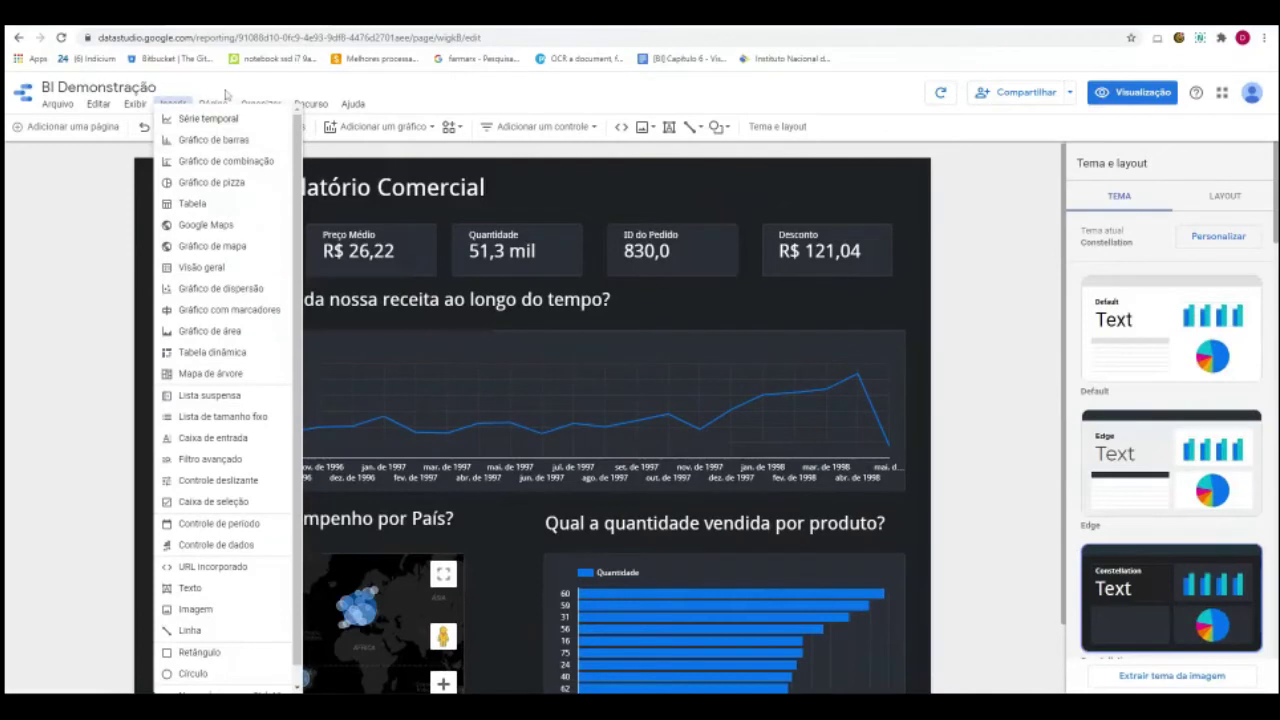
pyautogui.click(234, 92)
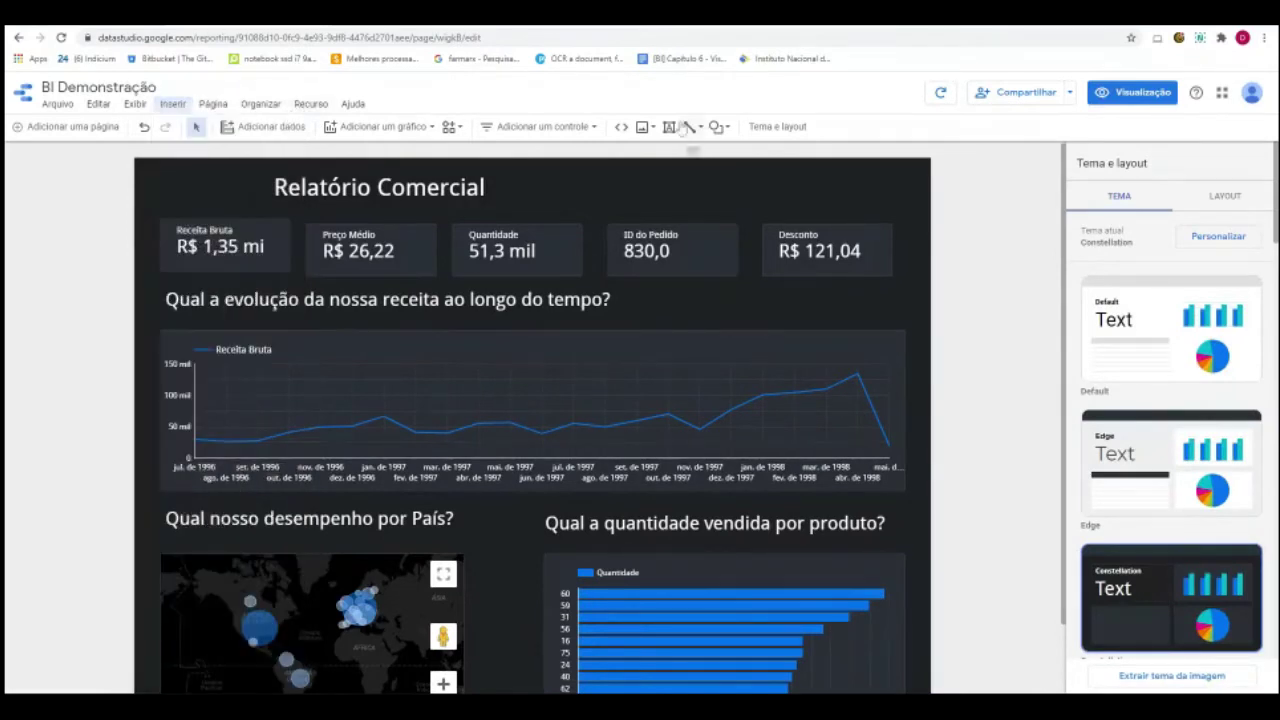
pyautogui.click(645, 127)
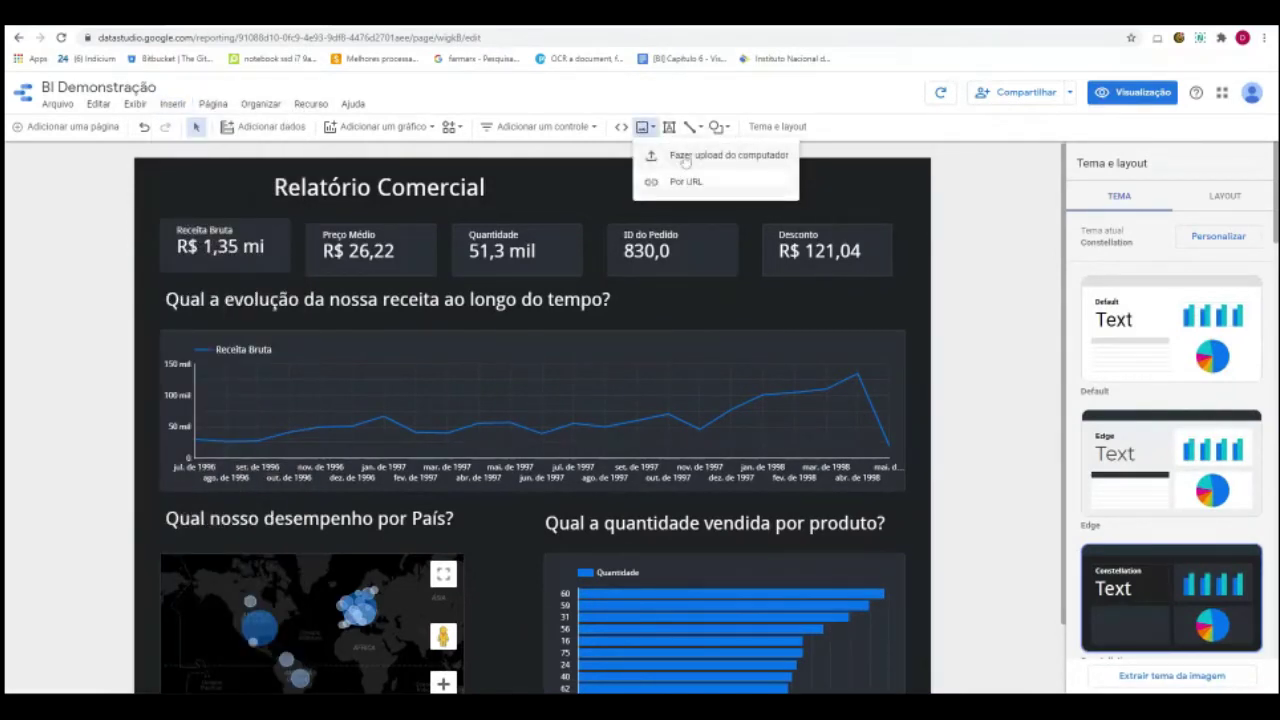
pyautogui.click(685, 158)
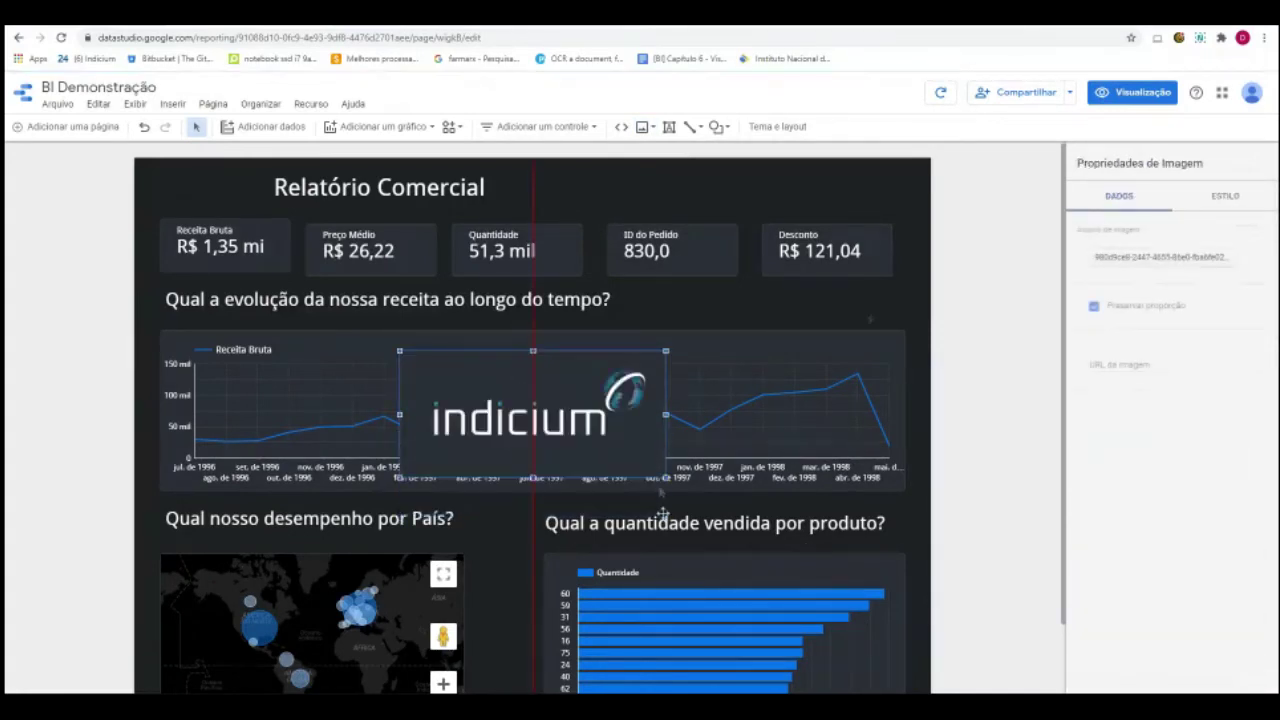
pyautogui.moveTo(662, 474); pyautogui.dragTo(551, 468)
pyautogui.moveTo(506, 403); pyautogui.dragTo(255, 215)
# Nudge the title slightly right of the logo and align the Receita Bruta scorecard with the other scorecards.
pyautogui.click(380, 188)
pyautogui.moveTo(380, 188); pyautogui.dragTo(388, 188)
pyautogui.click(824, 207)
pyautogui.click(690, 195)
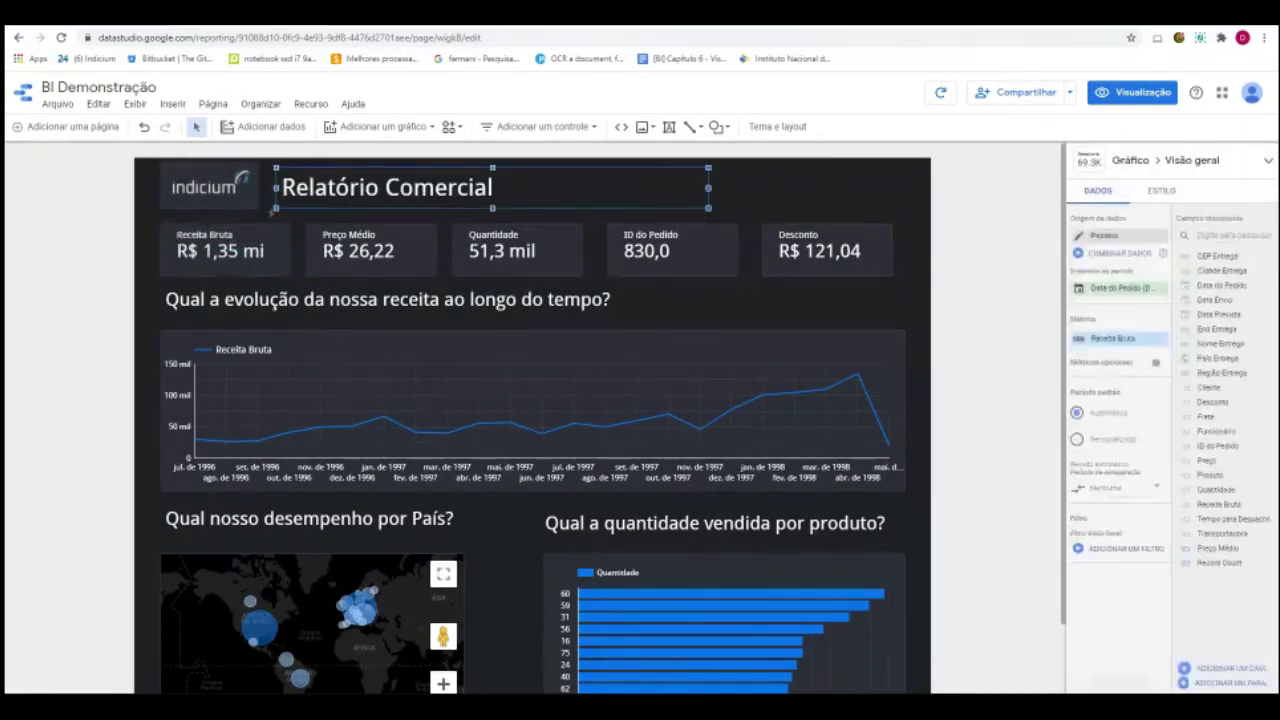
pyautogui.click(790, 203)
pyautogui.scroll(-1, 790, 203)
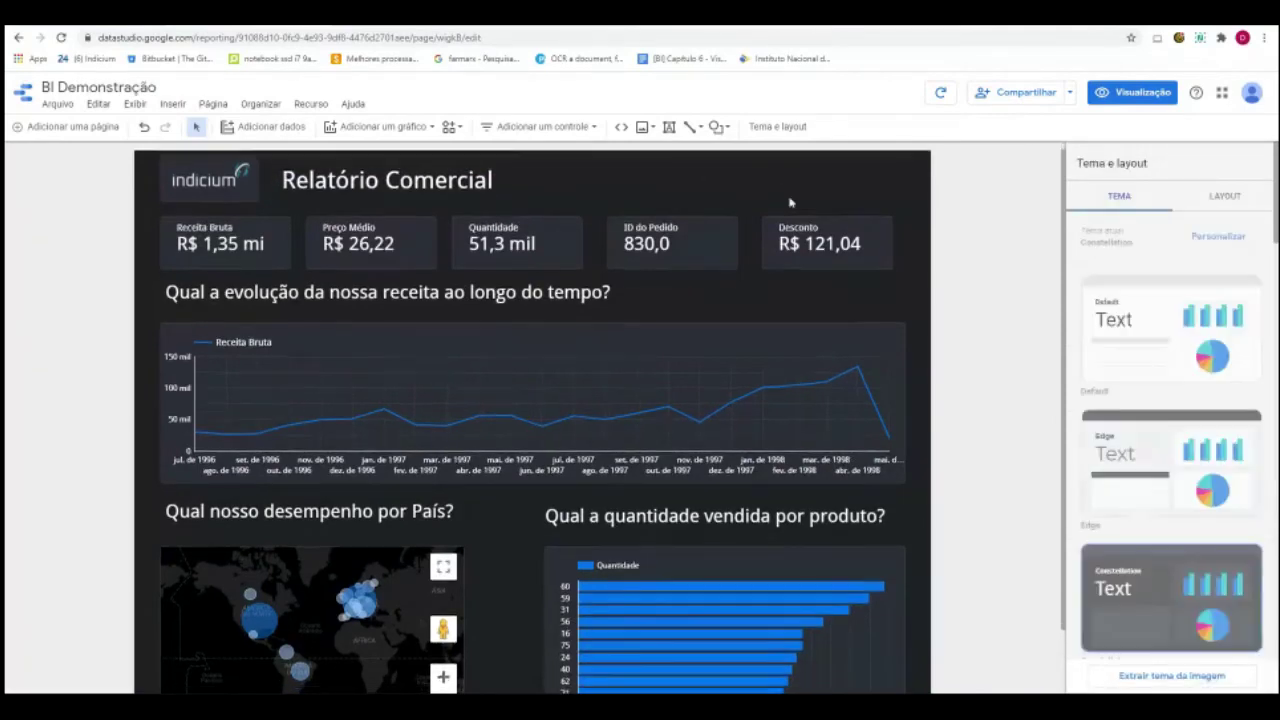
# Preview the full report in view mode from header to lower charts, and return to editing.
pyautogui.click(1133, 95)
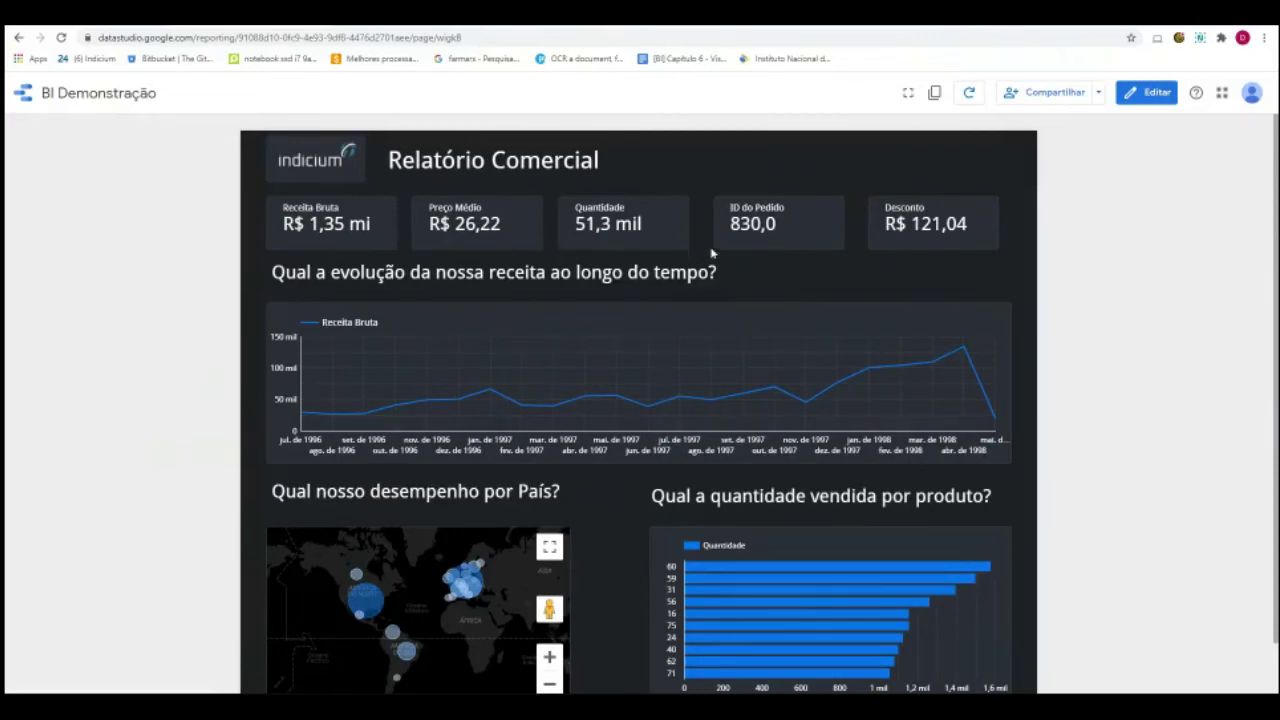
pyautogui.scroll(-1, 770, 460)
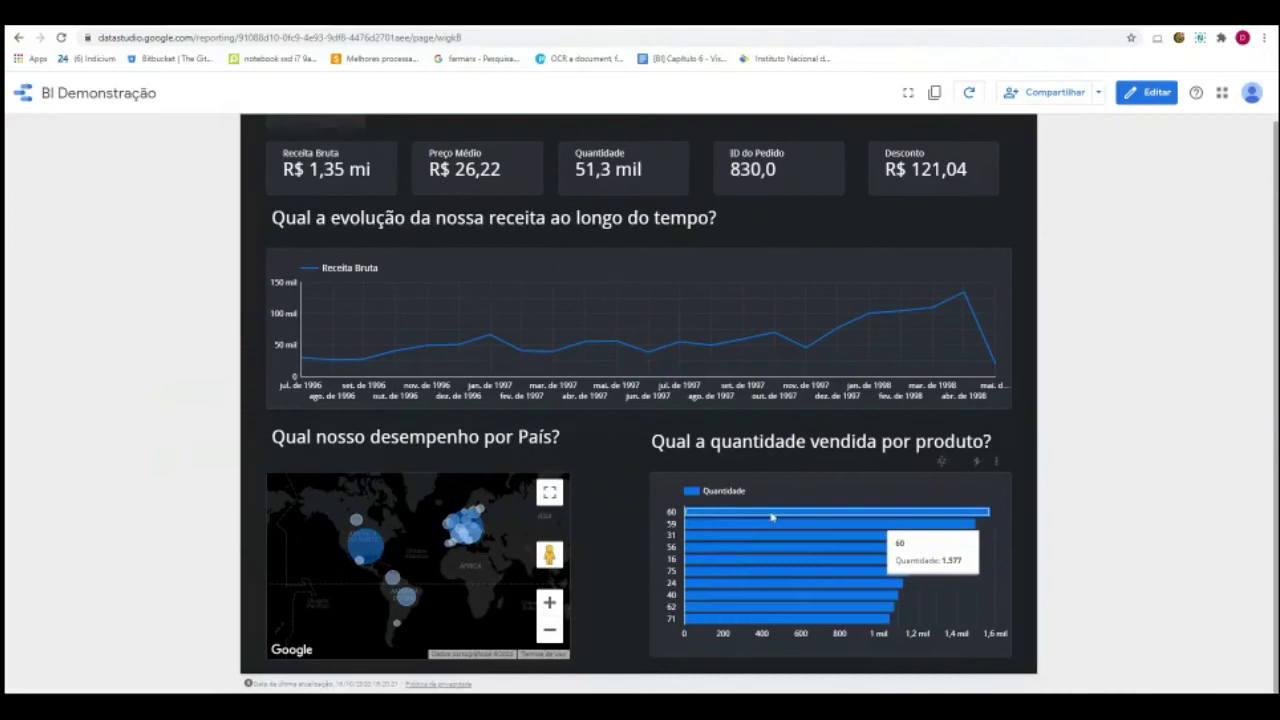
pyautogui.scroll(1, 425, 205)
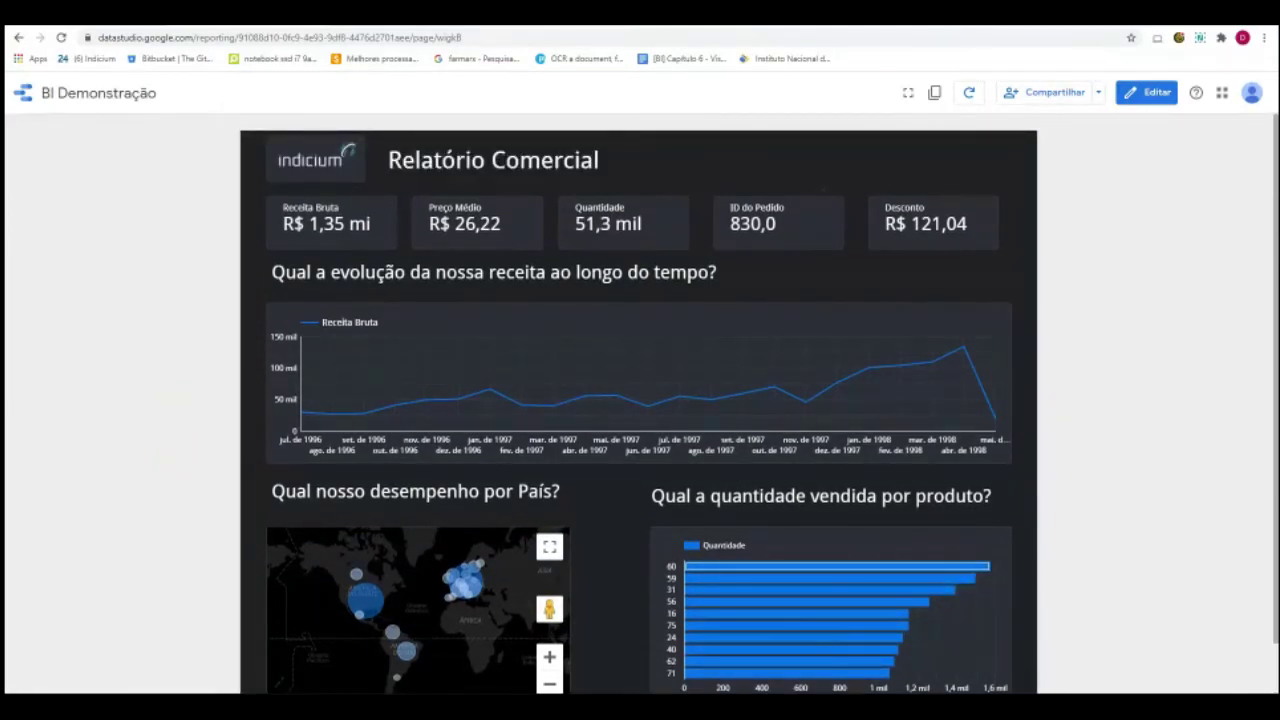
pyautogui.click(1147, 92)
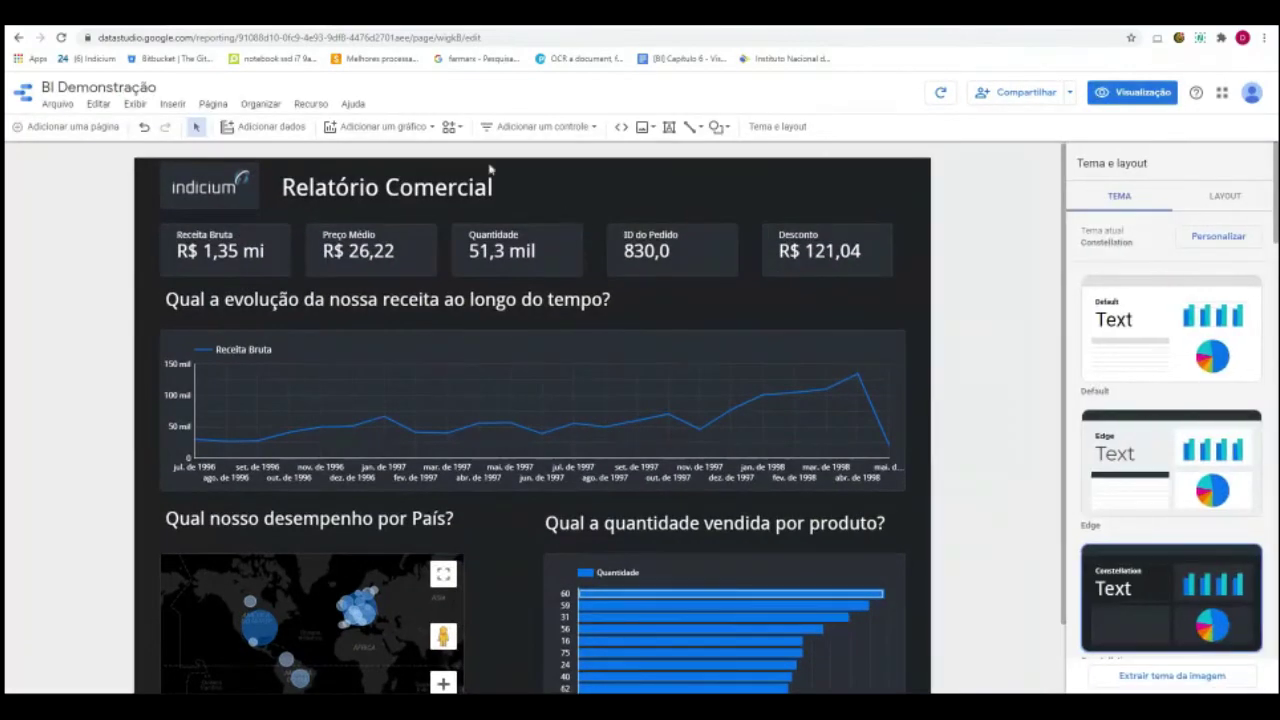
# Add a date range control level with the title and narrow it to line up with the right edge of the Desconto scorecard.
pyautogui.click(545, 127)
pyautogui.click(558, 146)
pyautogui.click(575, 128)
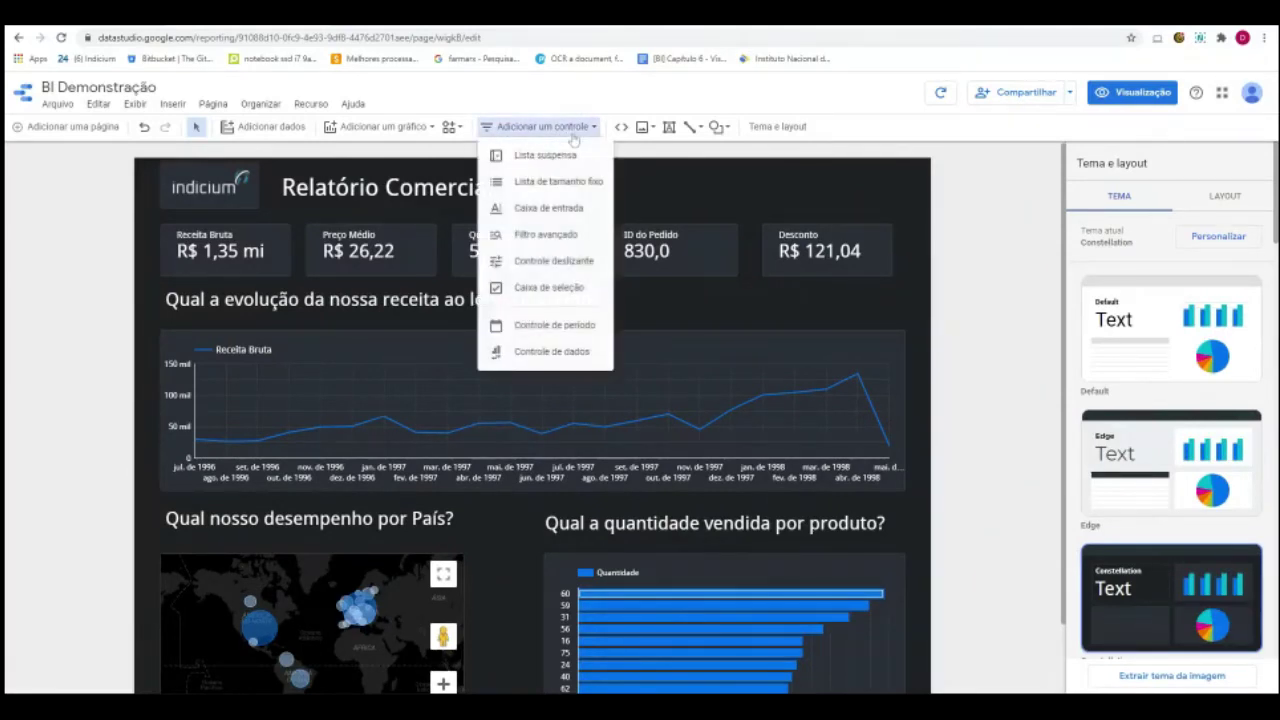
pyautogui.click(556, 327)
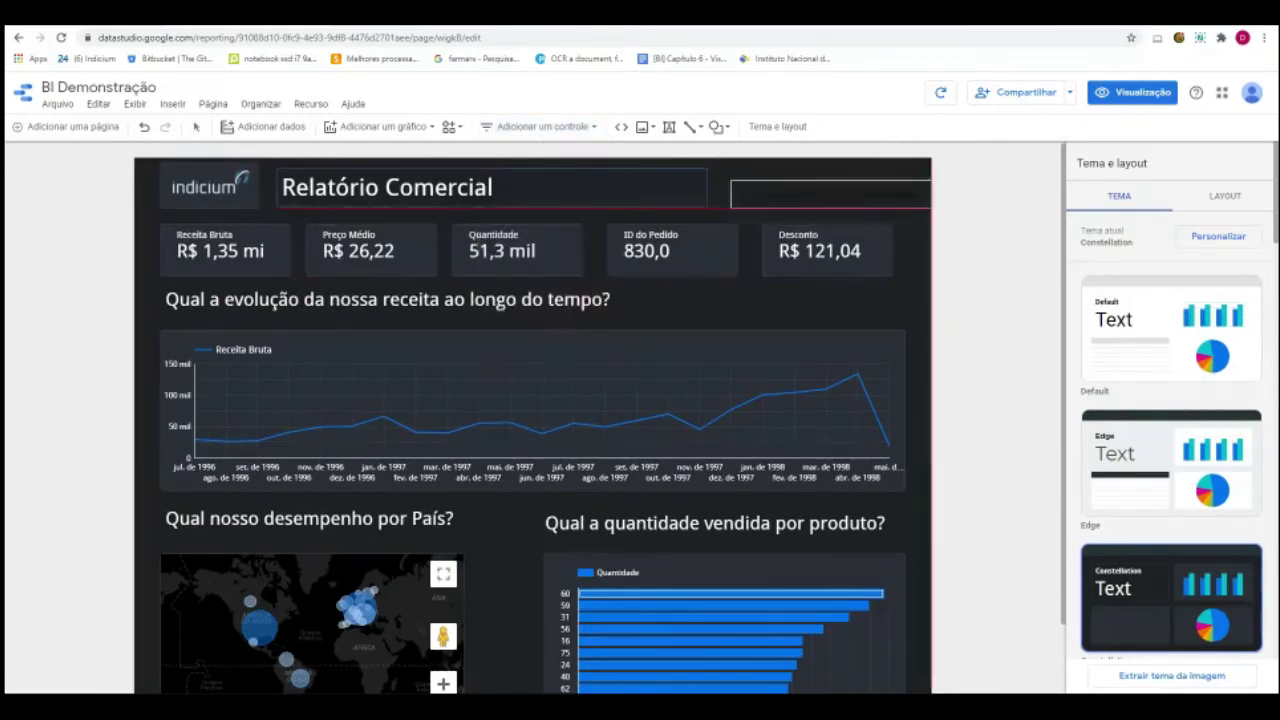
pyautogui.click(817, 190)
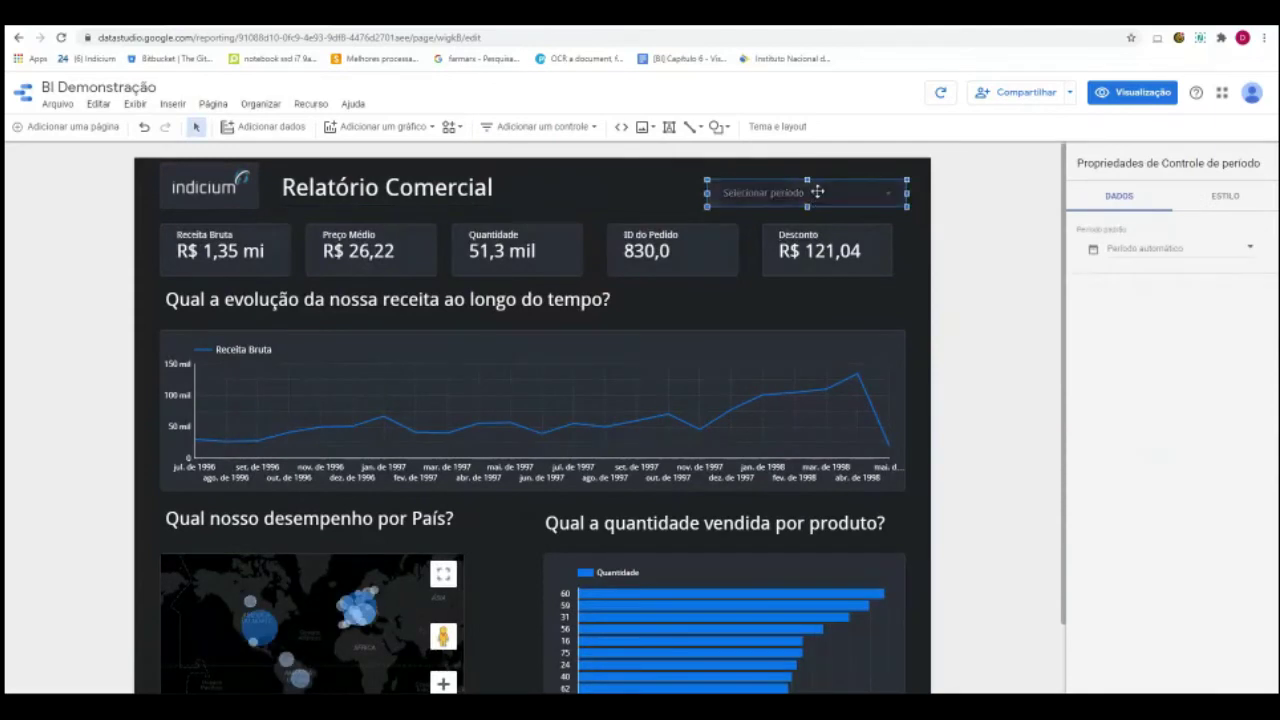
pyautogui.moveTo(817, 190); pyautogui.dragTo(824, 190)
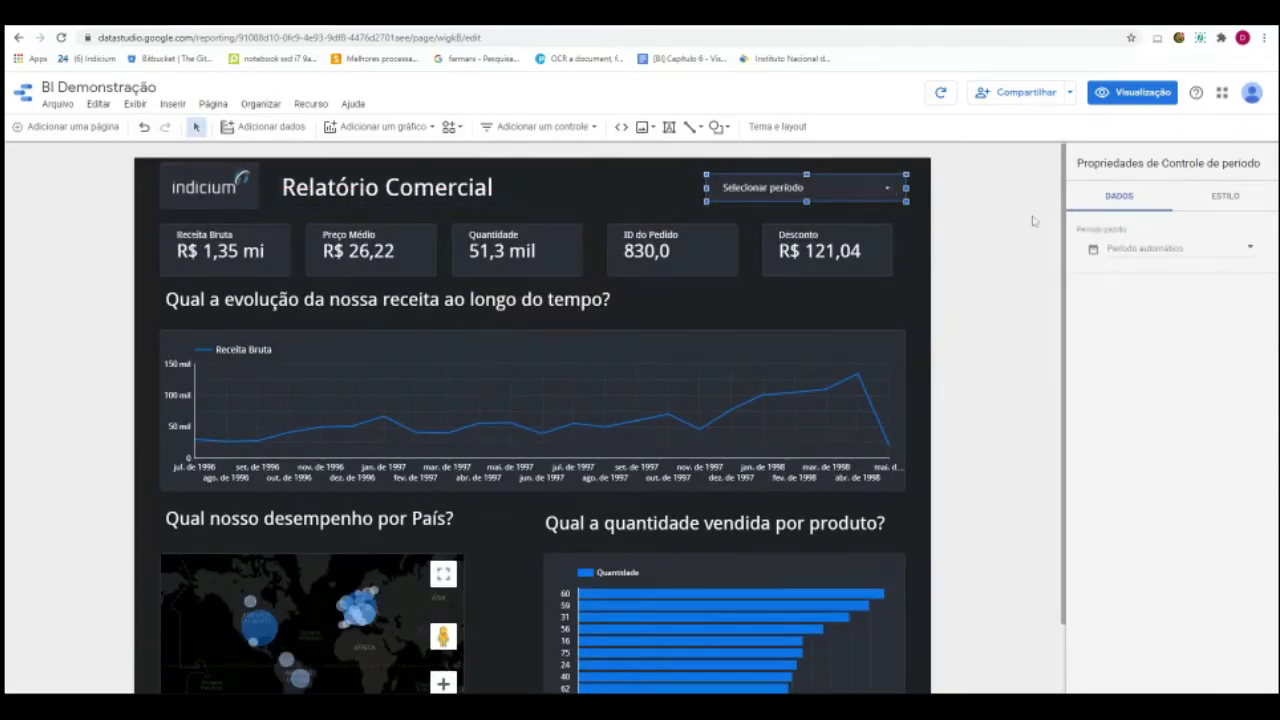
pyautogui.moveTo(846, 194); pyautogui.dragTo(850, 195)
pyautogui.moveTo(907, 188); pyautogui.dragTo(892, 188)
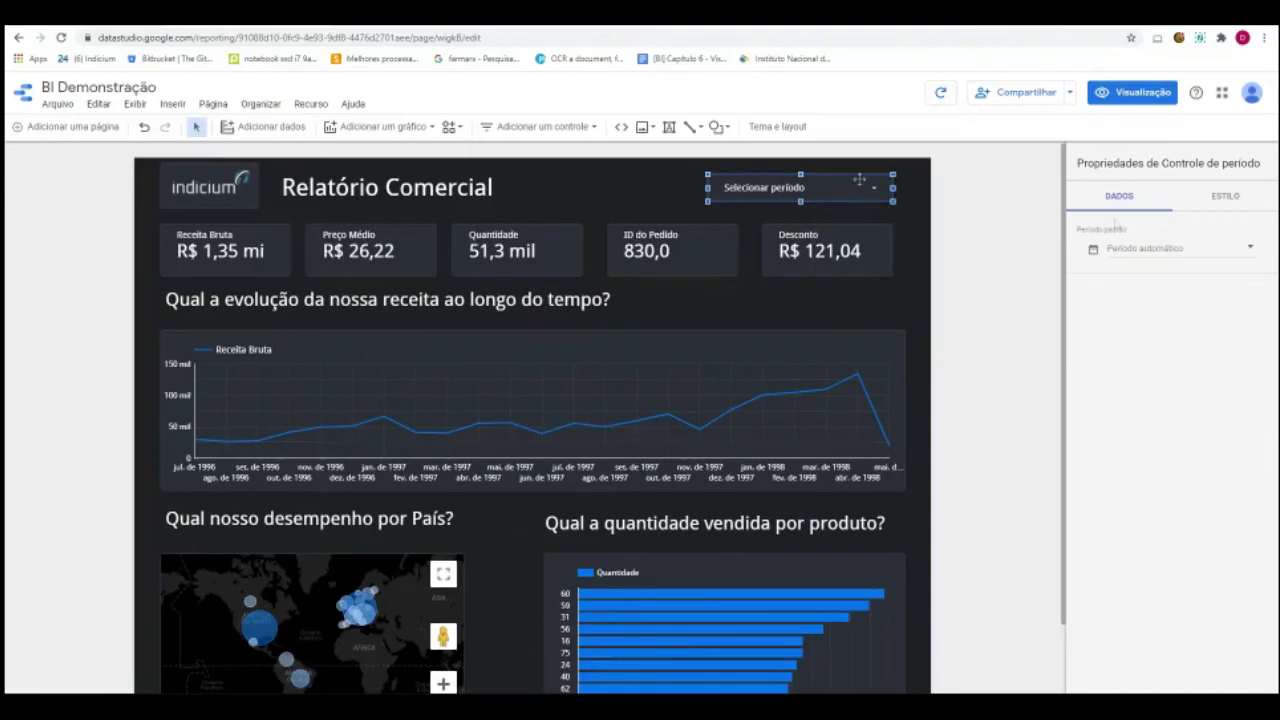
# Set the date range control's default period to 1 July 1996 through 1 June 1998.
pyautogui.click(1196, 255)
pyautogui.click(974, 307)
pyautogui.click(974, 307)
pyautogui.click(974, 307)
pyautogui.click(974, 307)
pyautogui.click(974, 307)
pyautogui.click(1015, 308)
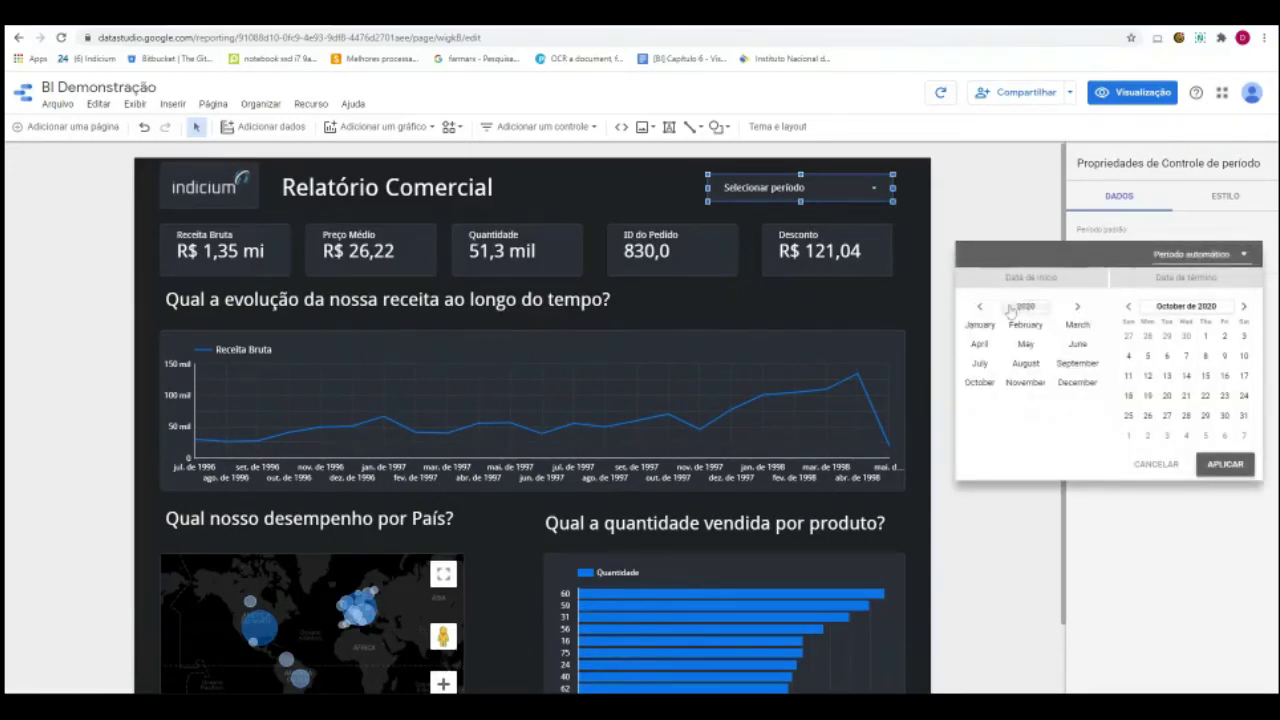
pyautogui.click(977, 308)
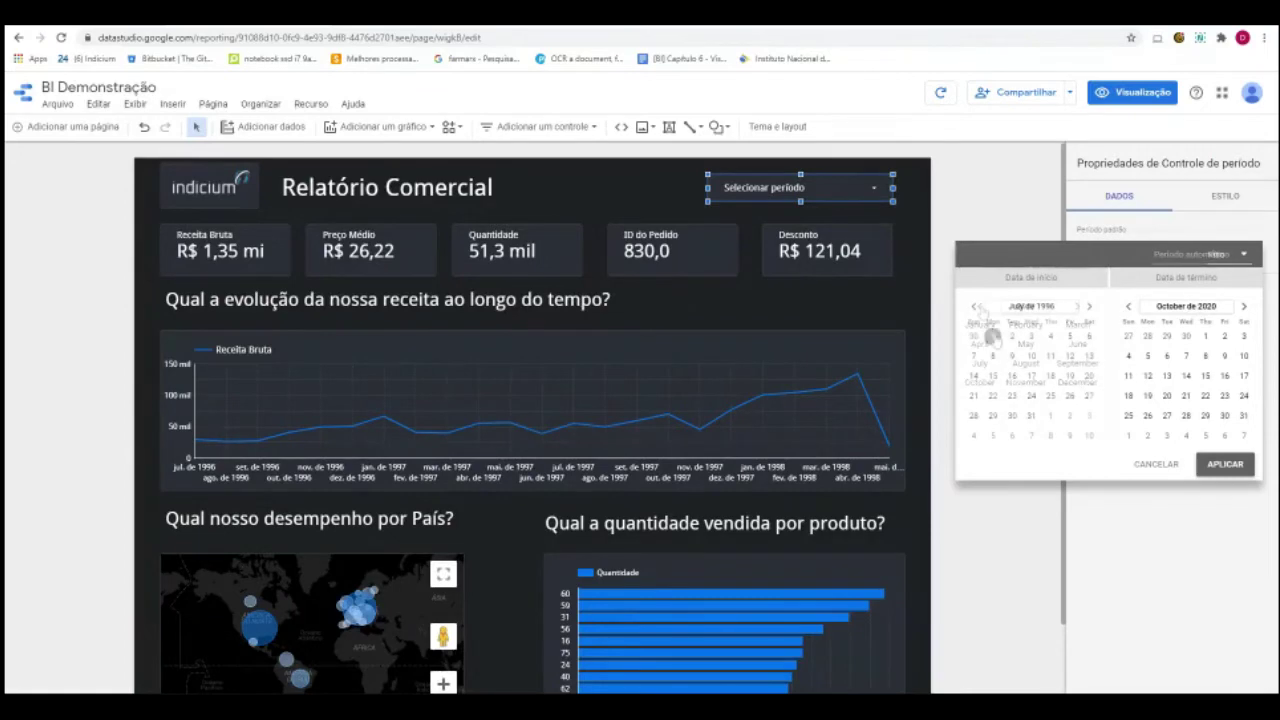
pyautogui.click(992, 337)
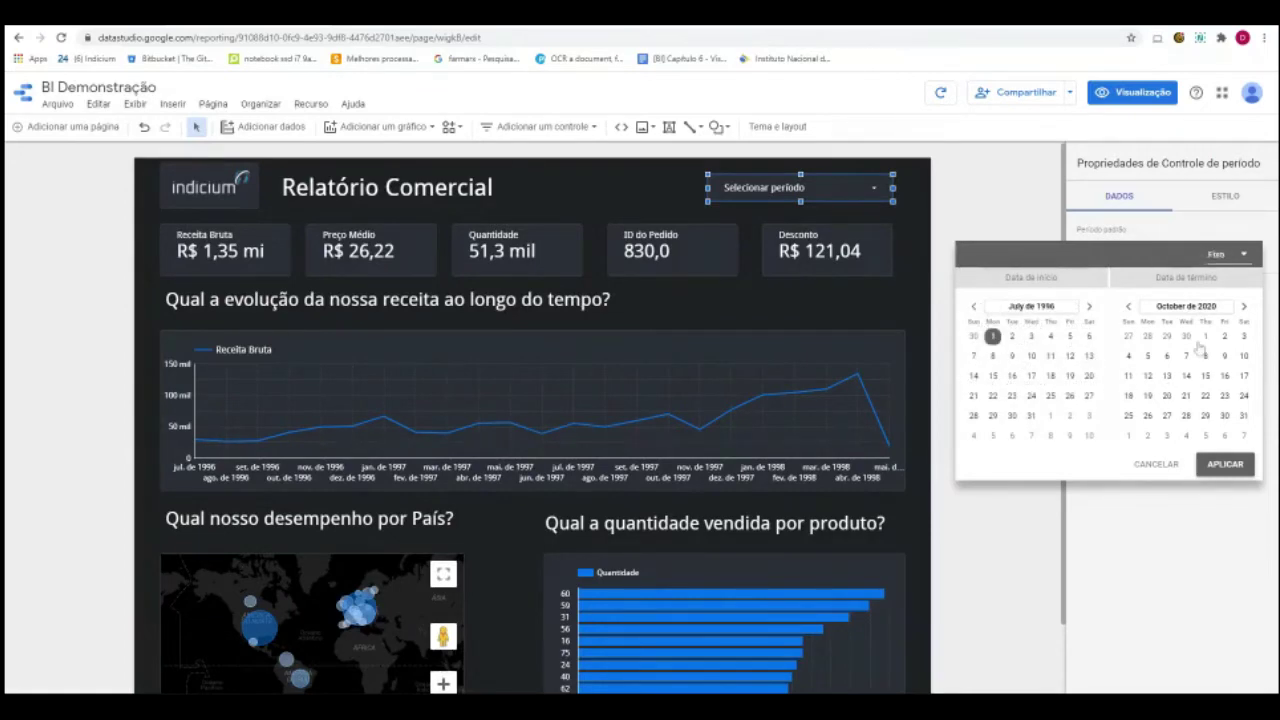
pyautogui.click(1186, 306)
pyautogui.click(1135, 308)
pyautogui.click(1232, 343)
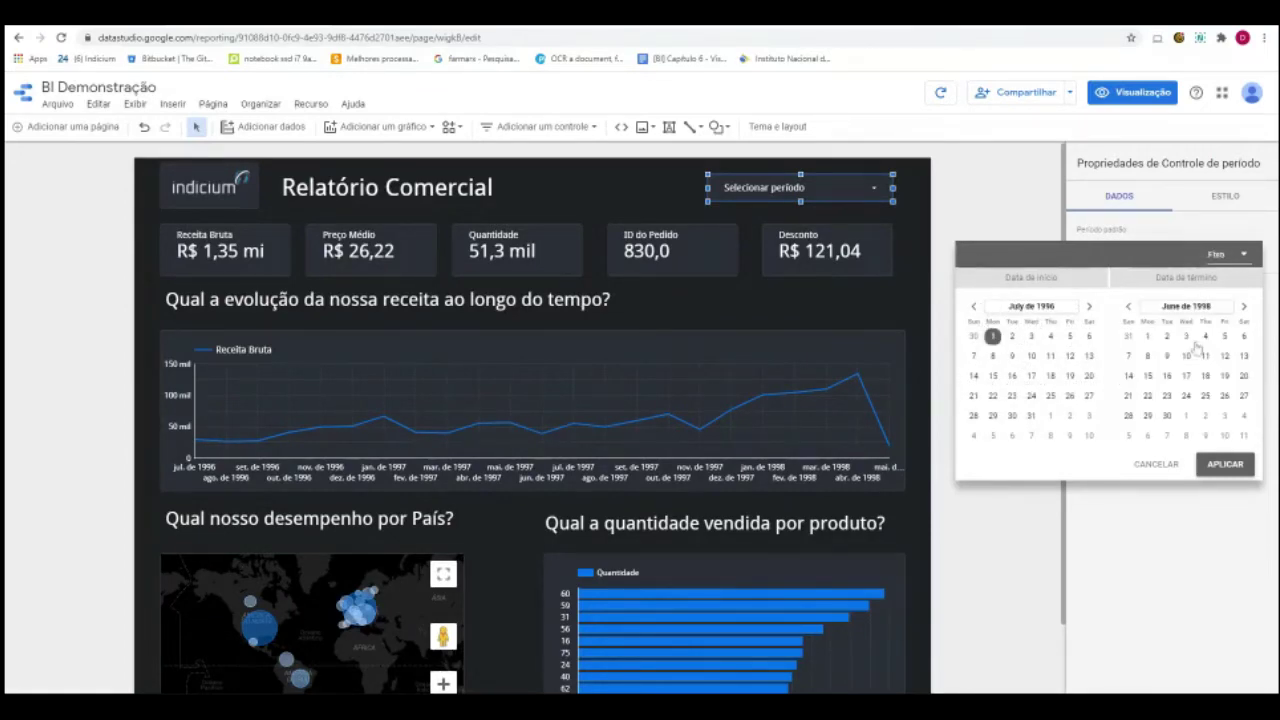
pyautogui.click(1152, 337)
pyautogui.click(1225, 464)
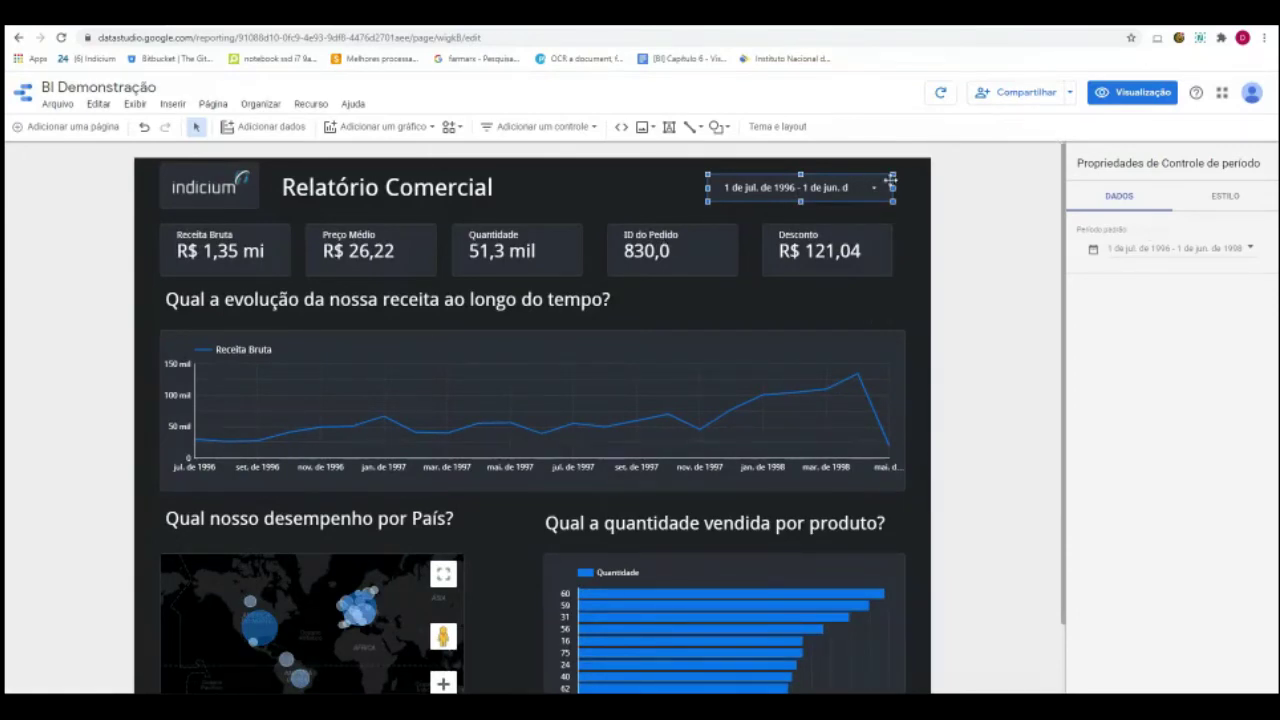
# Preview the report and filter it with an end date of 30 April 1998.
pyautogui.click(1124, 96)
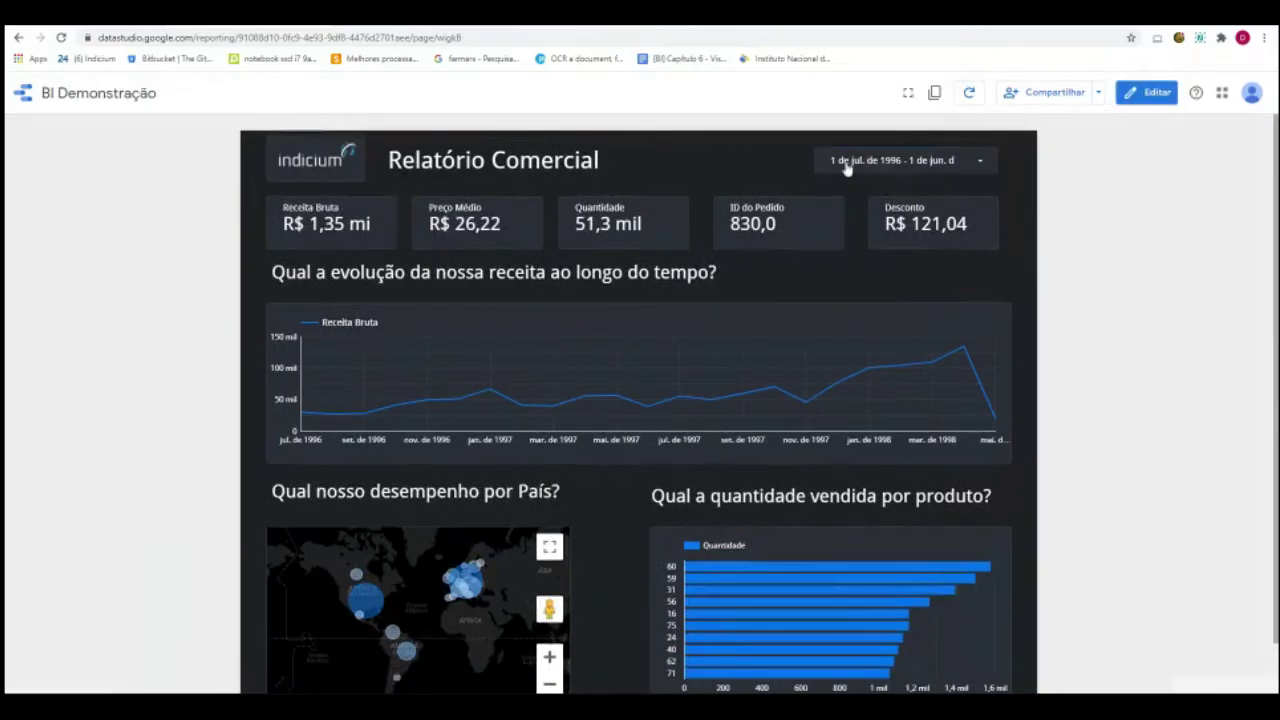
pyautogui.click(902, 164)
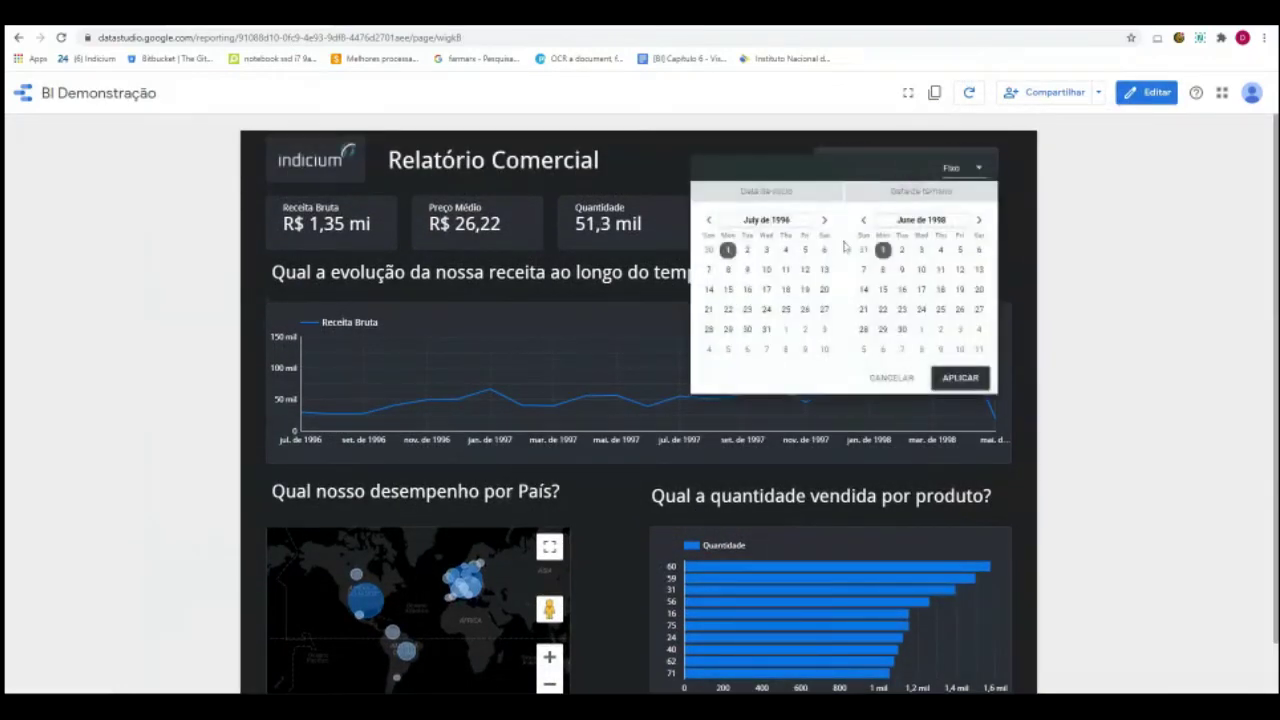
pyautogui.click(940, 329)
pyautogui.click(960, 378)
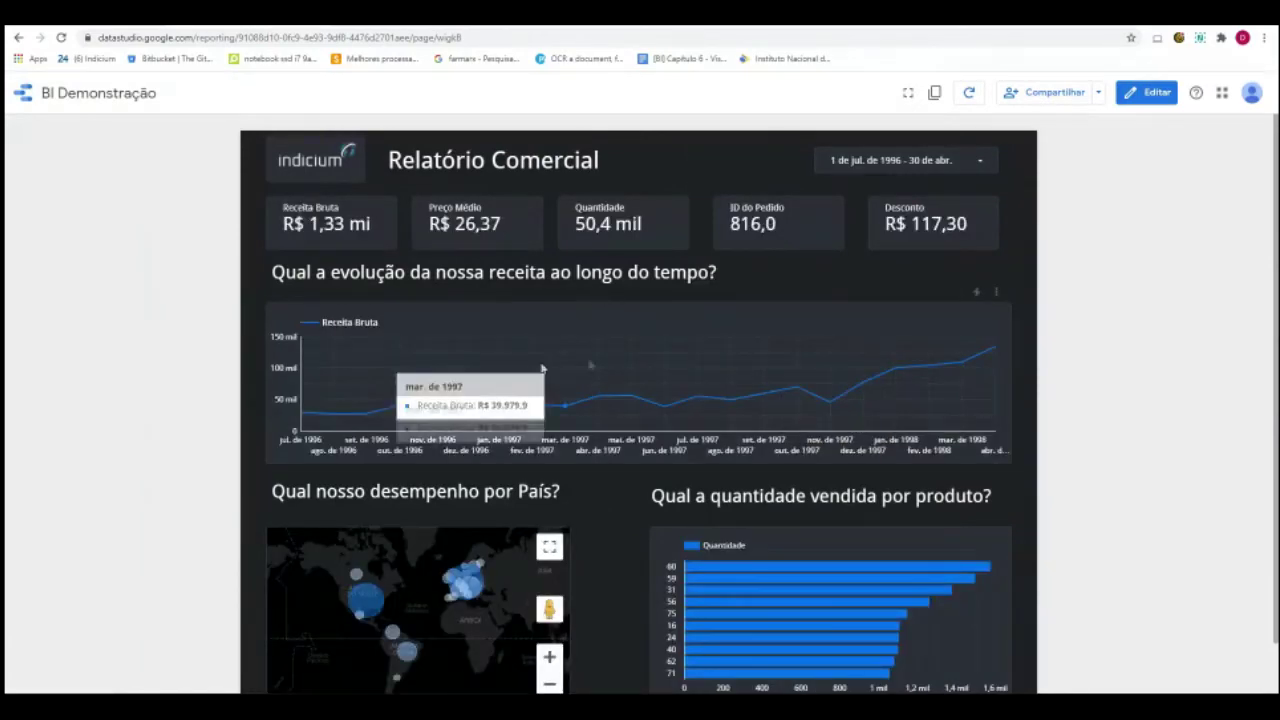
# Filter the previewed report to the single month from 1 to 31 July 1996.
pyautogui.click(871, 170)
pyautogui.click(766, 329)
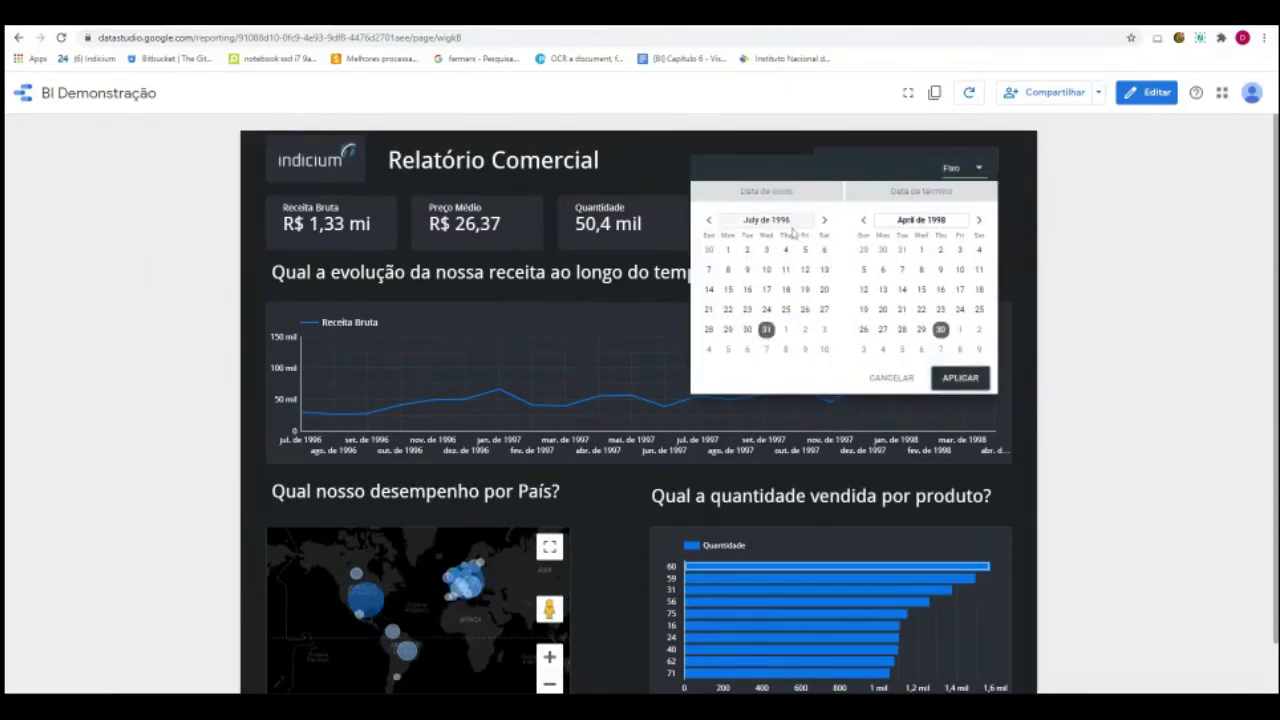
pyautogui.click(864, 221)
pyautogui.click(864, 221)
pyautogui.click(864, 221)
pyautogui.click(864, 221)
pyautogui.click(864, 221)
pyautogui.click(864, 221)
pyautogui.click(864, 221)
pyautogui.click(864, 221)
pyautogui.click(864, 221)
pyautogui.click(864, 221)
pyautogui.click(864, 221)
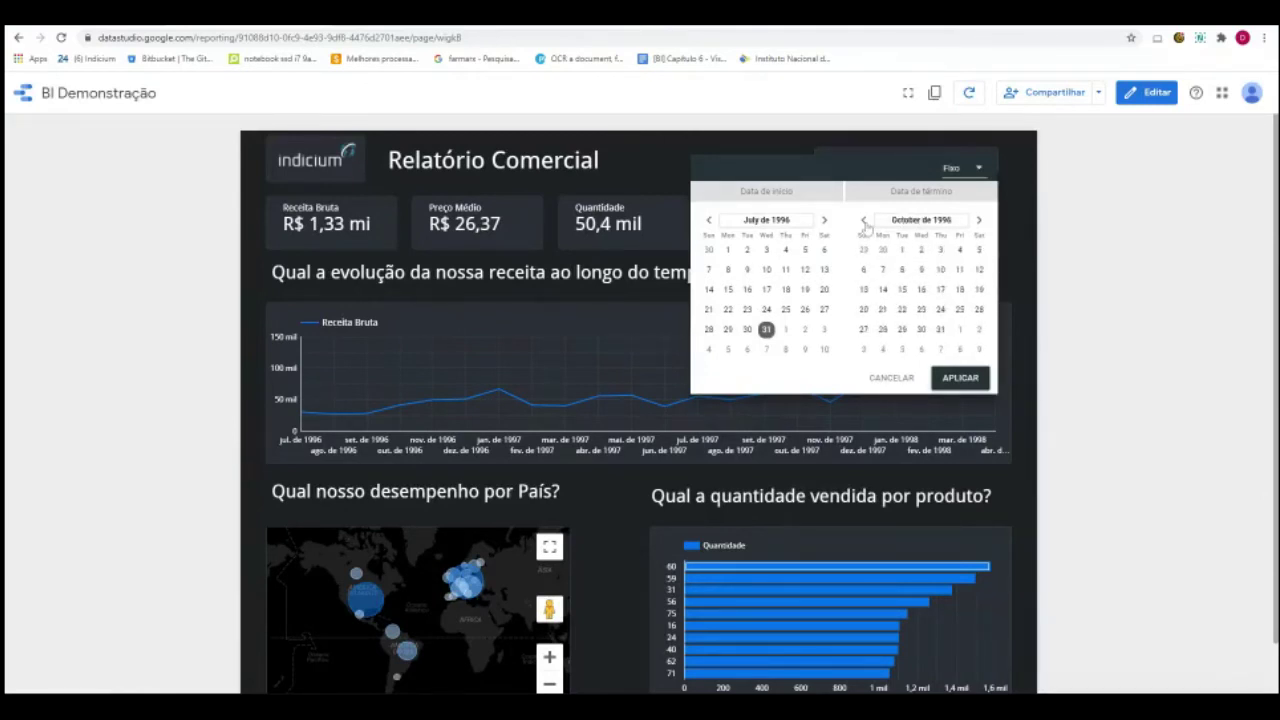
pyautogui.click(864, 221)
pyautogui.click(864, 221)
pyautogui.click(864, 221)
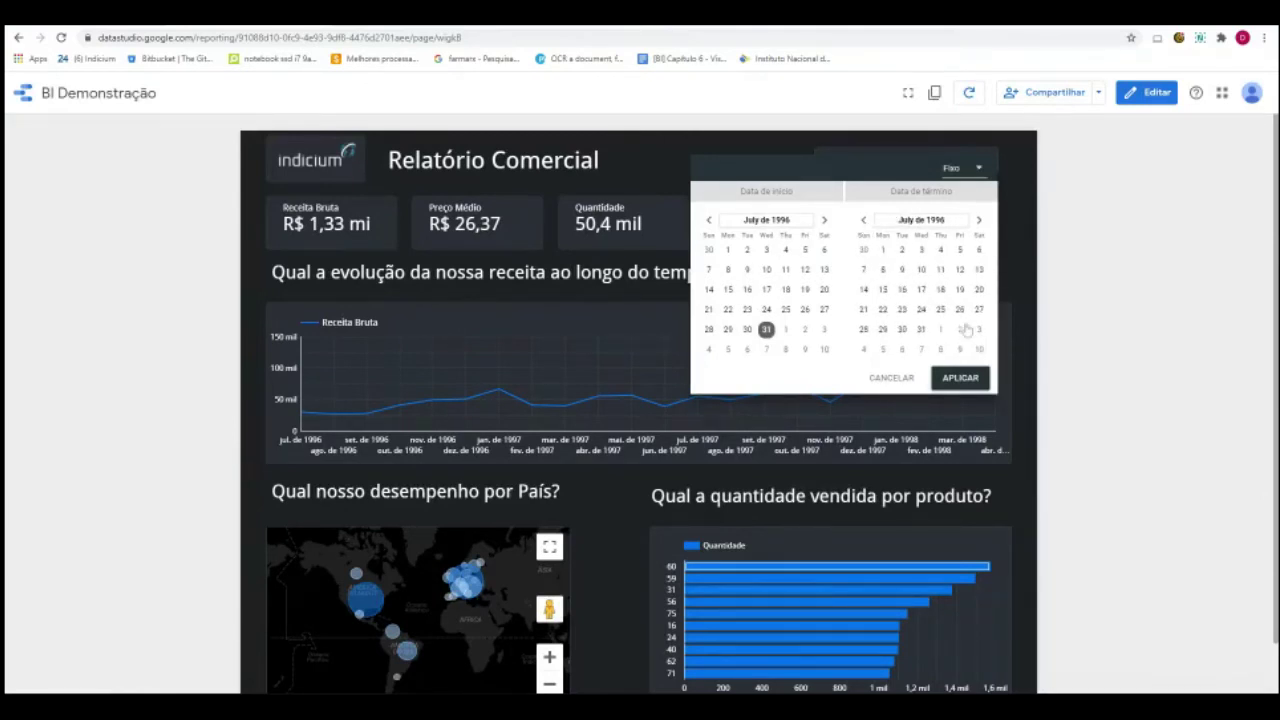
pyautogui.click(921, 330)
pyautogui.click(728, 250)
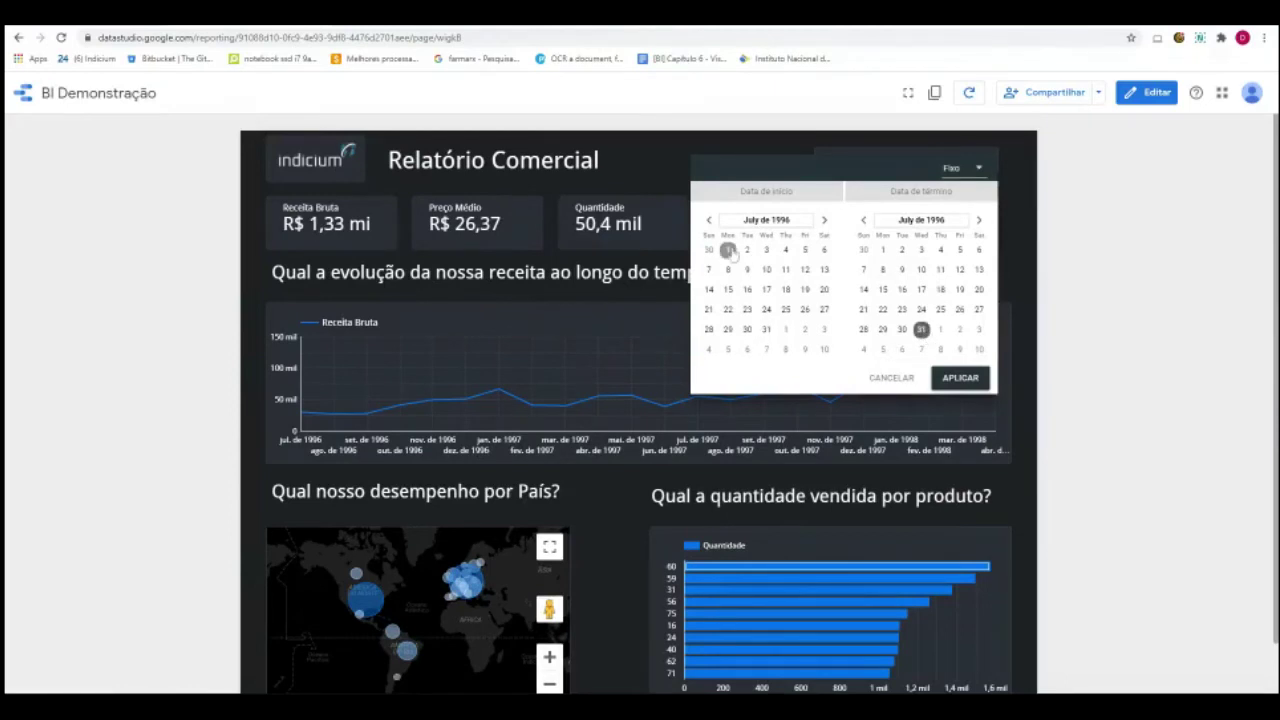
pyautogui.click(959, 378)
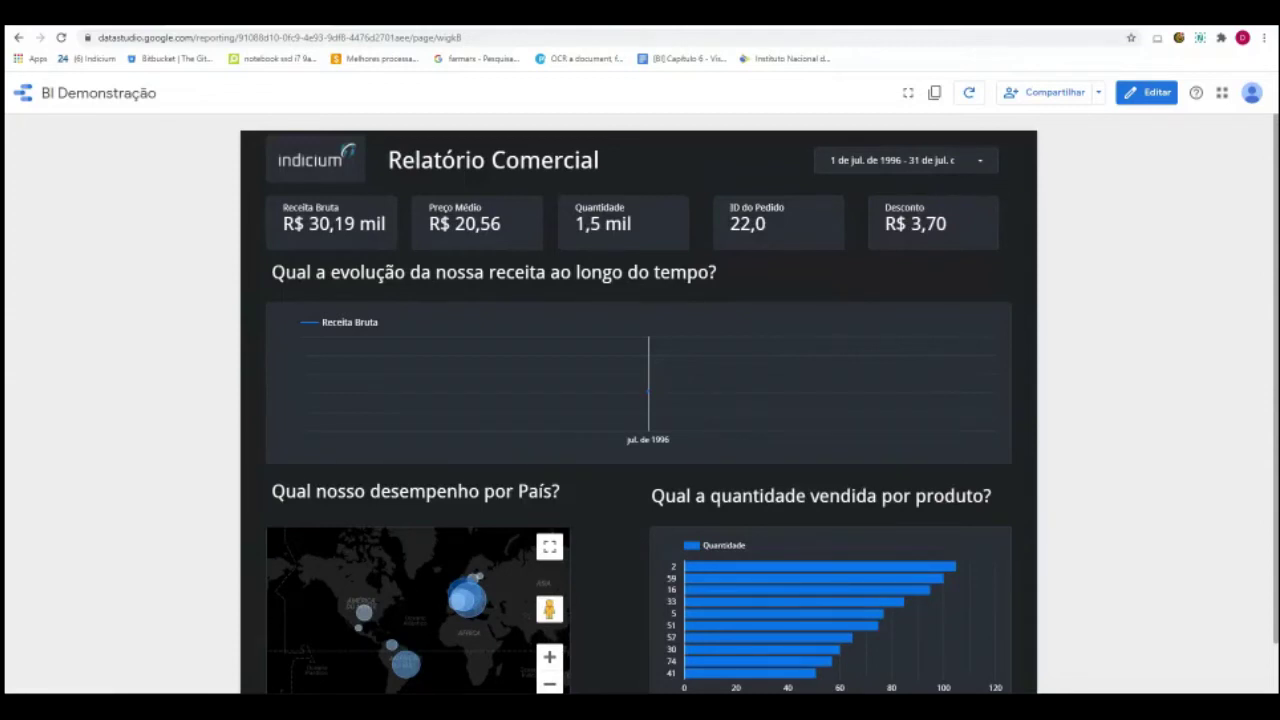
# Review the predefined period options of the date range control without choosing one, and return to editing the report.
pyautogui.click(945, 165)
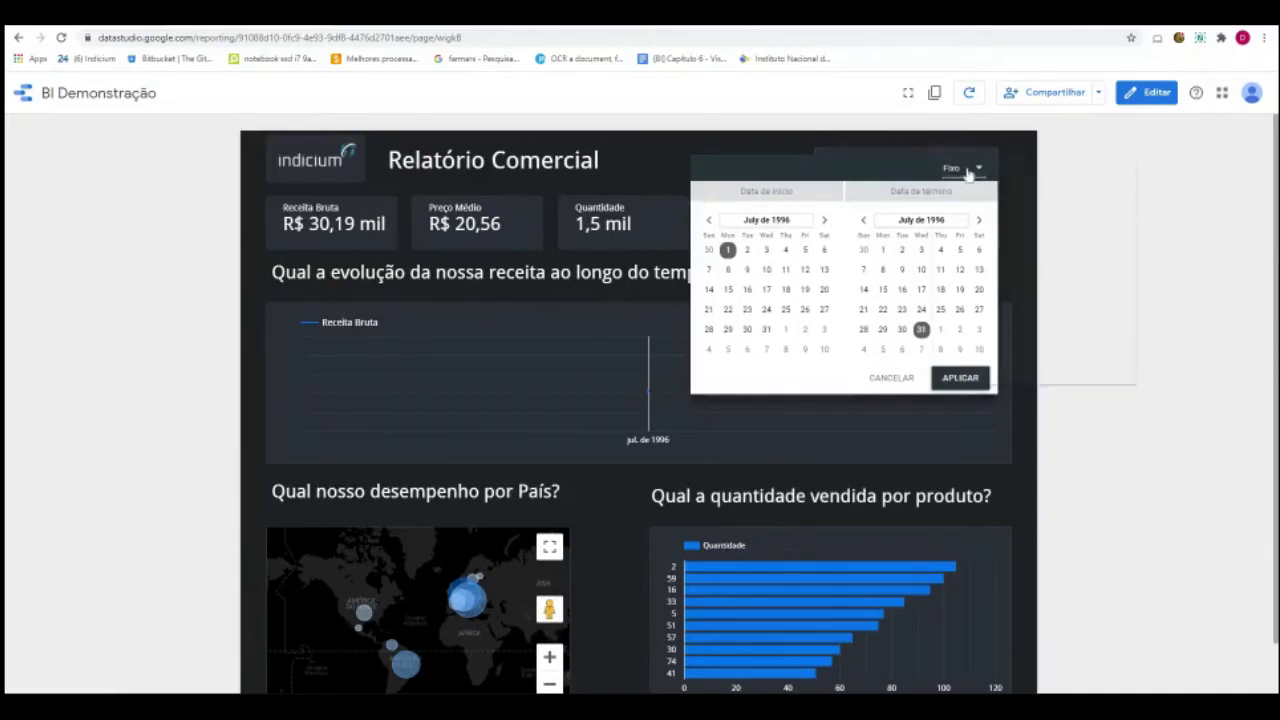
pyautogui.click(968, 172)
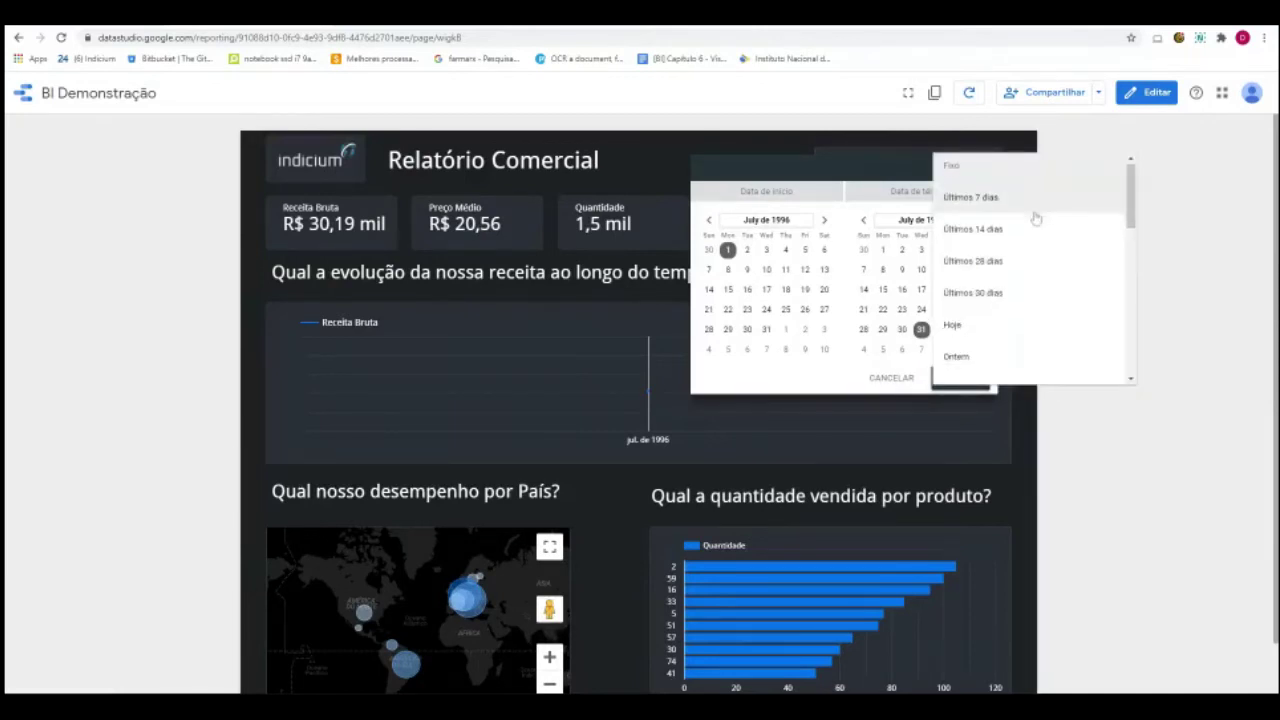
pyautogui.scroll(-1, 1030, 215)
pyautogui.scroll(-6, 1031, 280)
pyautogui.scroll(7, 1034, 306)
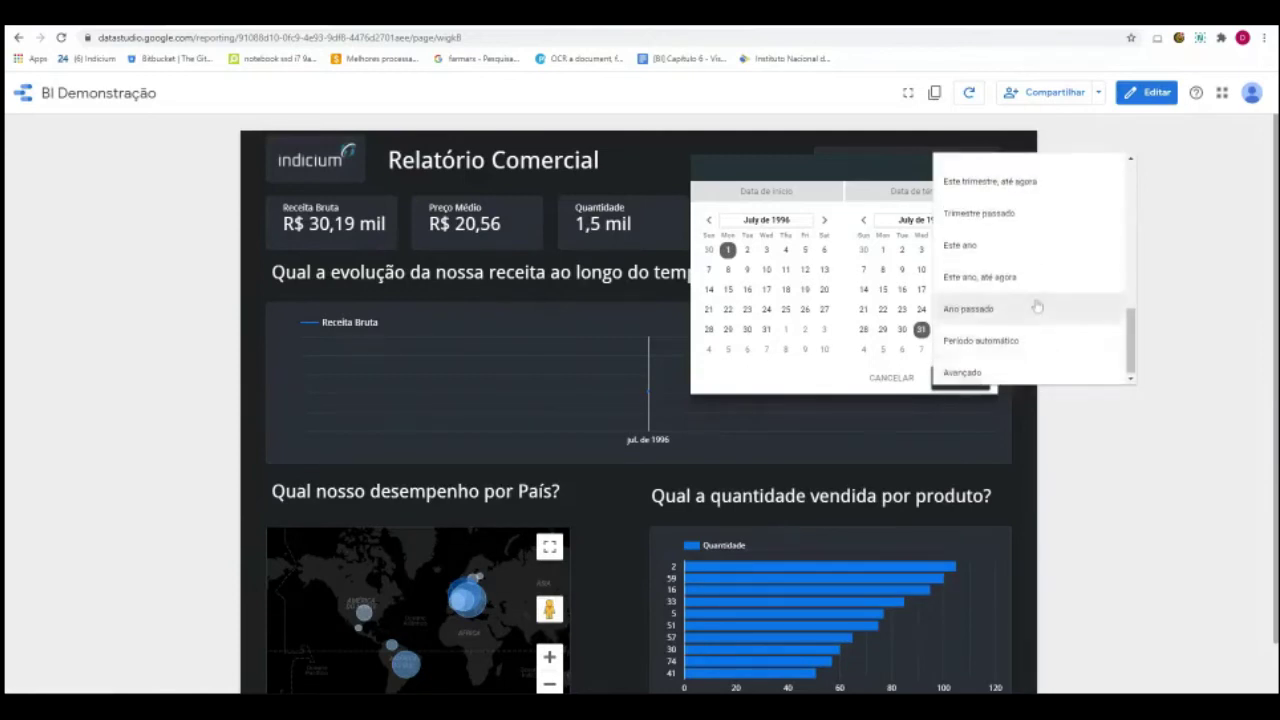
pyautogui.scroll(-7, 1042, 187)
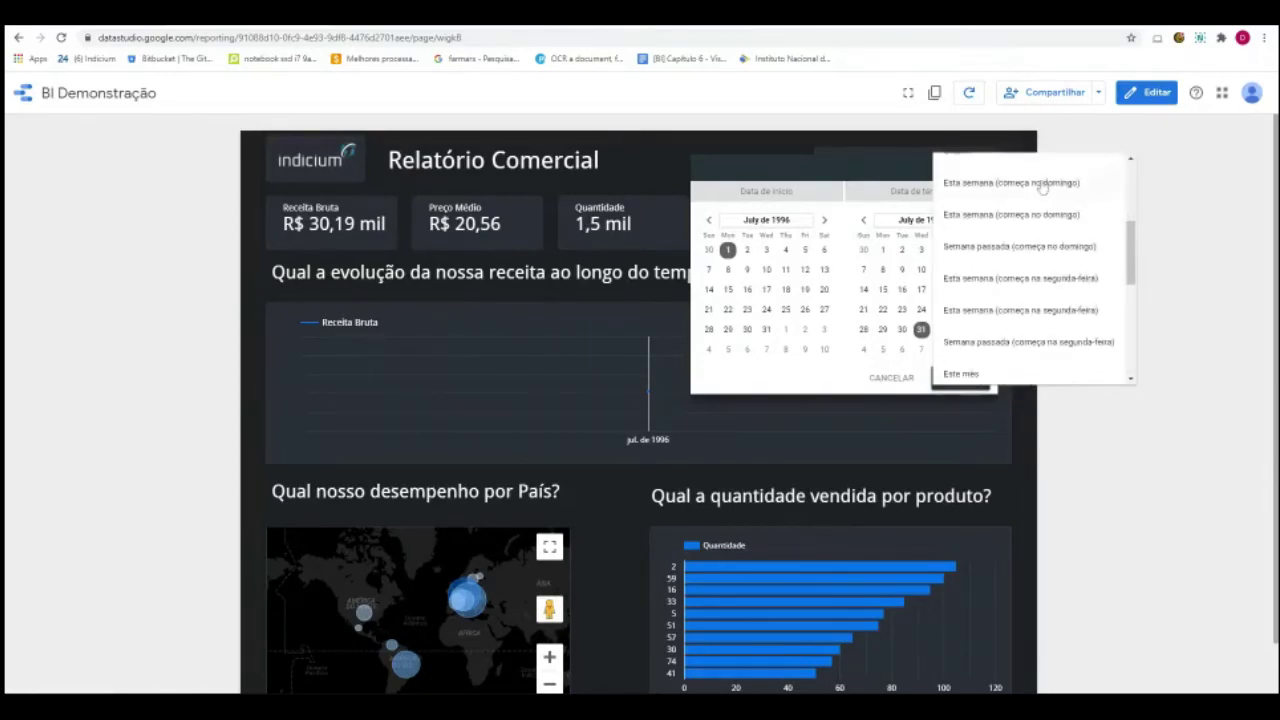
pyautogui.click(1148, 115)
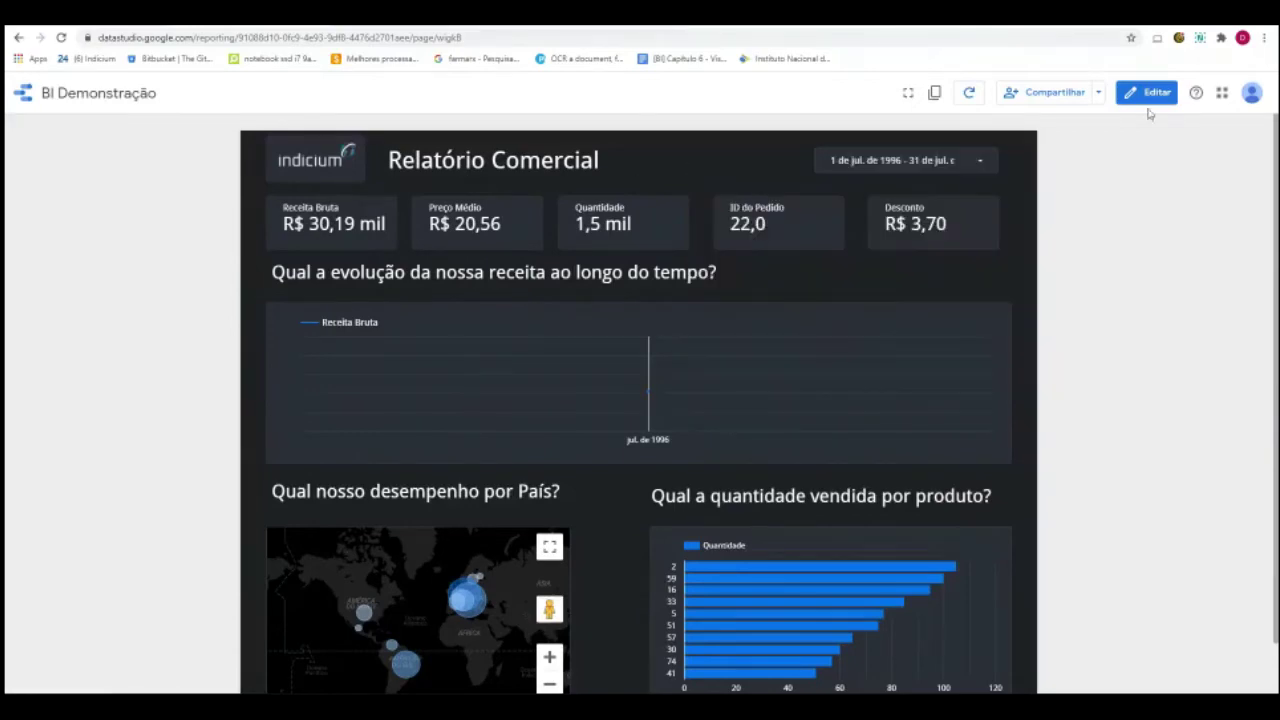
pyautogui.click(1148, 98)
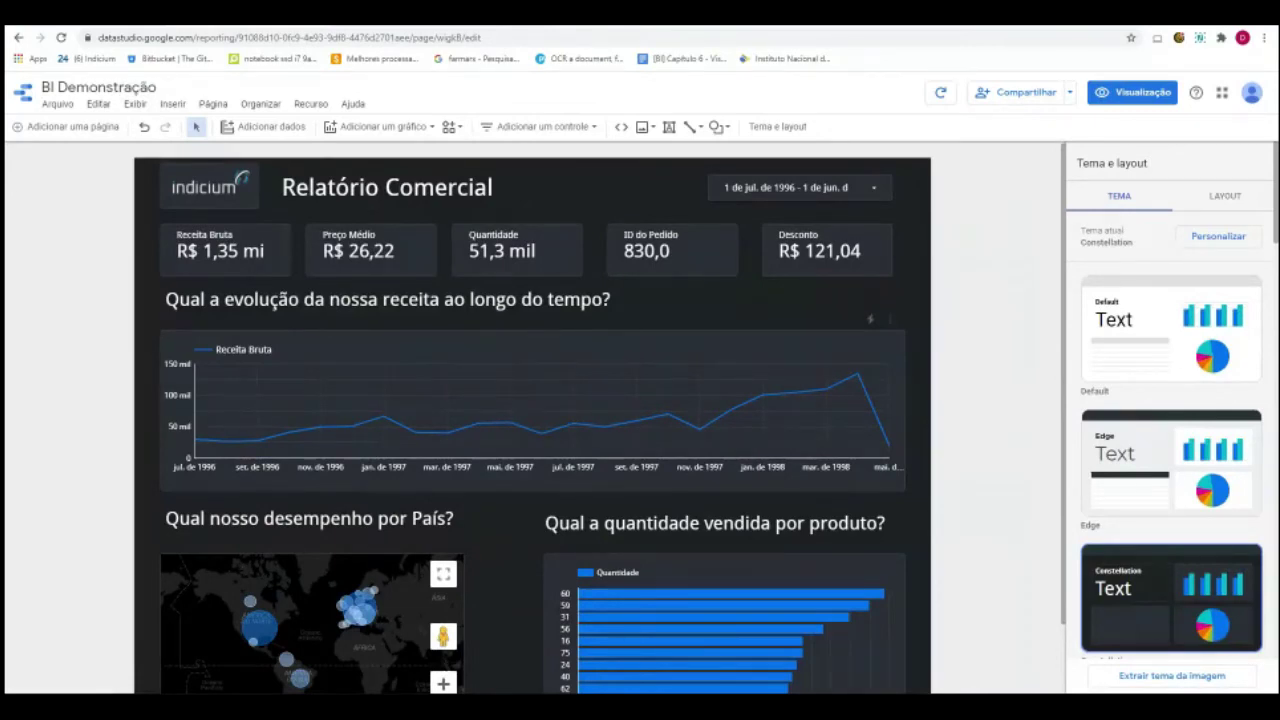
# Blend the product bar chart's Pedidos data with dim_products, joining Produto to product_sk.
pyautogui.scroll(-1, 669, 429)
pyautogui.scroll(-2, 669, 429)
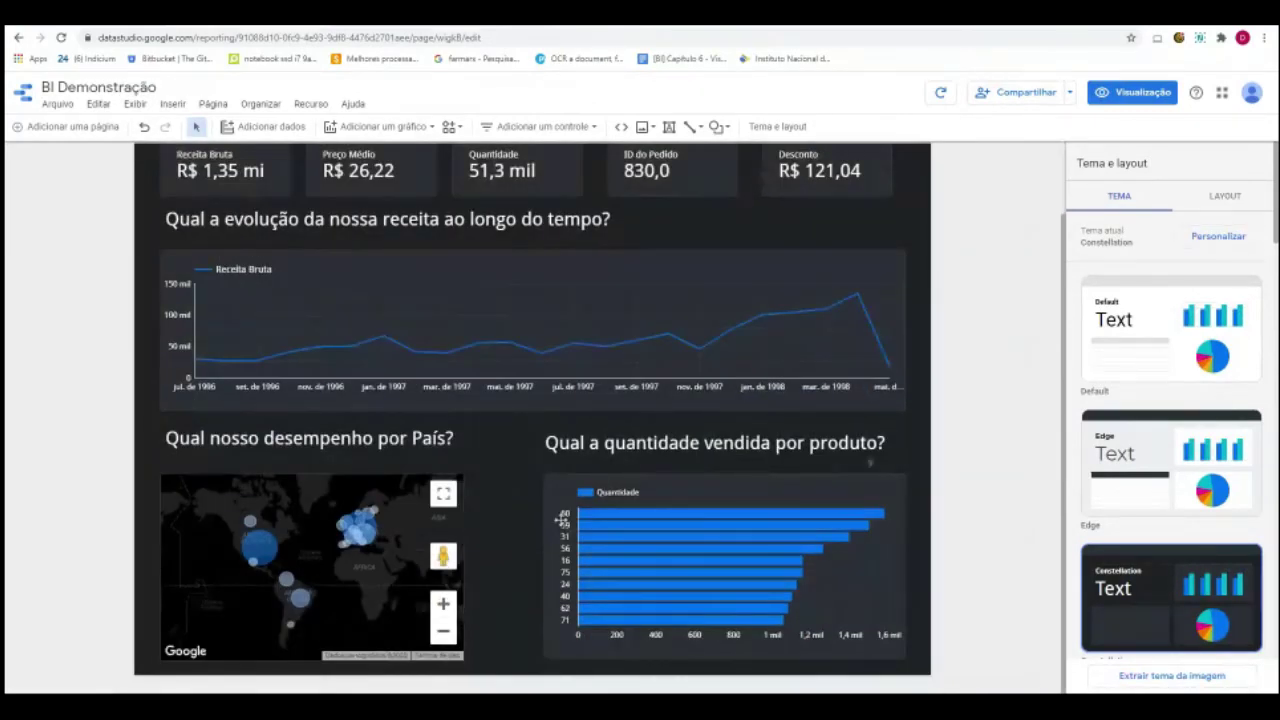
pyautogui.click(567, 513)
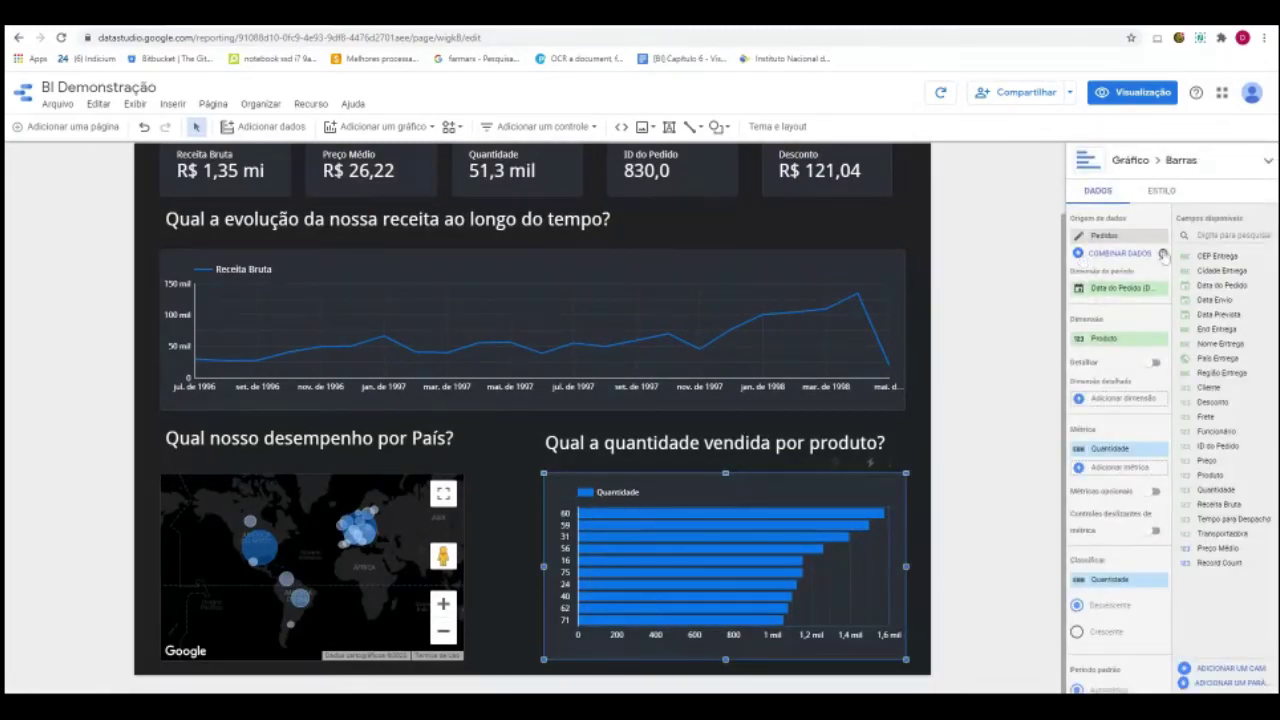
pyautogui.click(1113, 256)
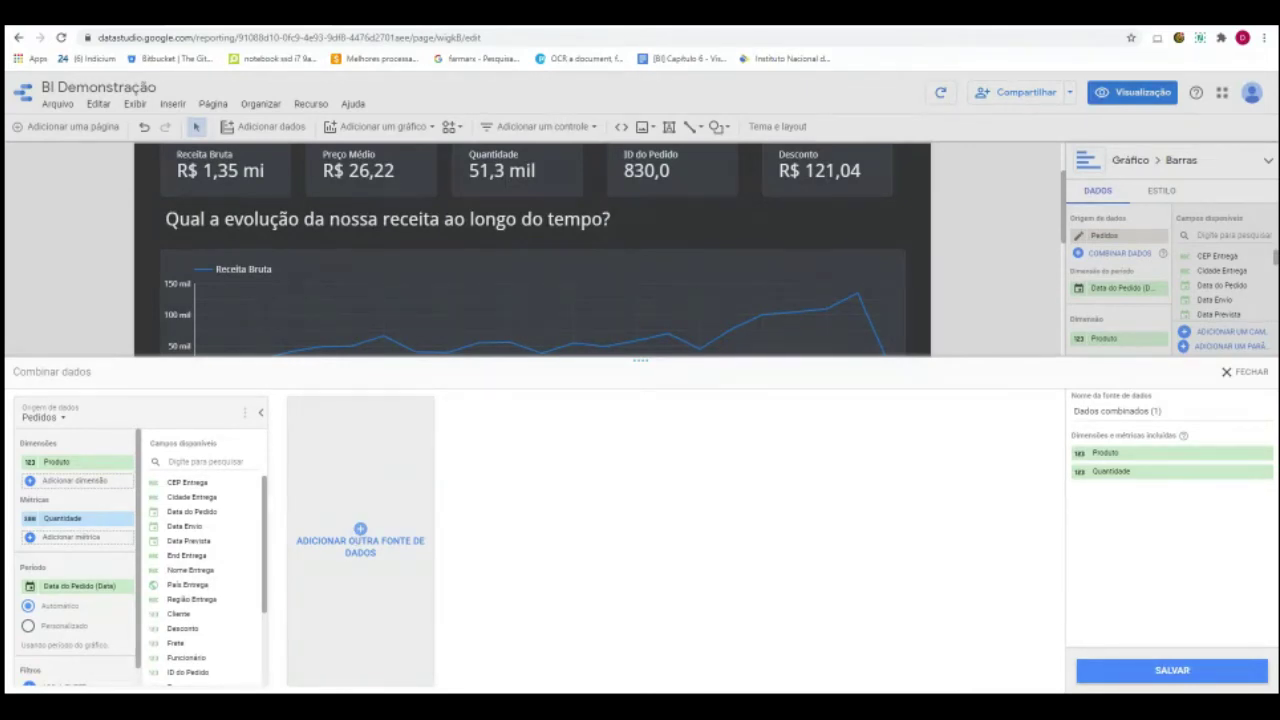
pyautogui.click(358, 527)
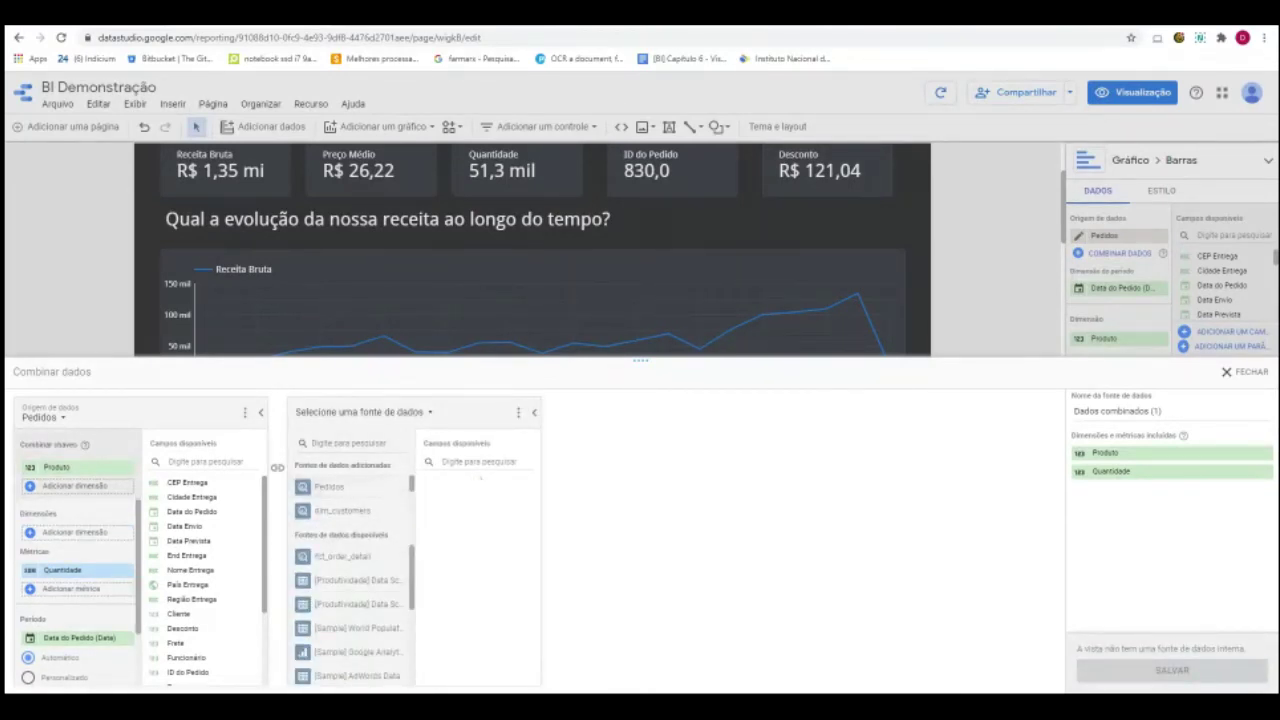
pyautogui.moveTo(410, 493); pyautogui.dragTo(410, 520)
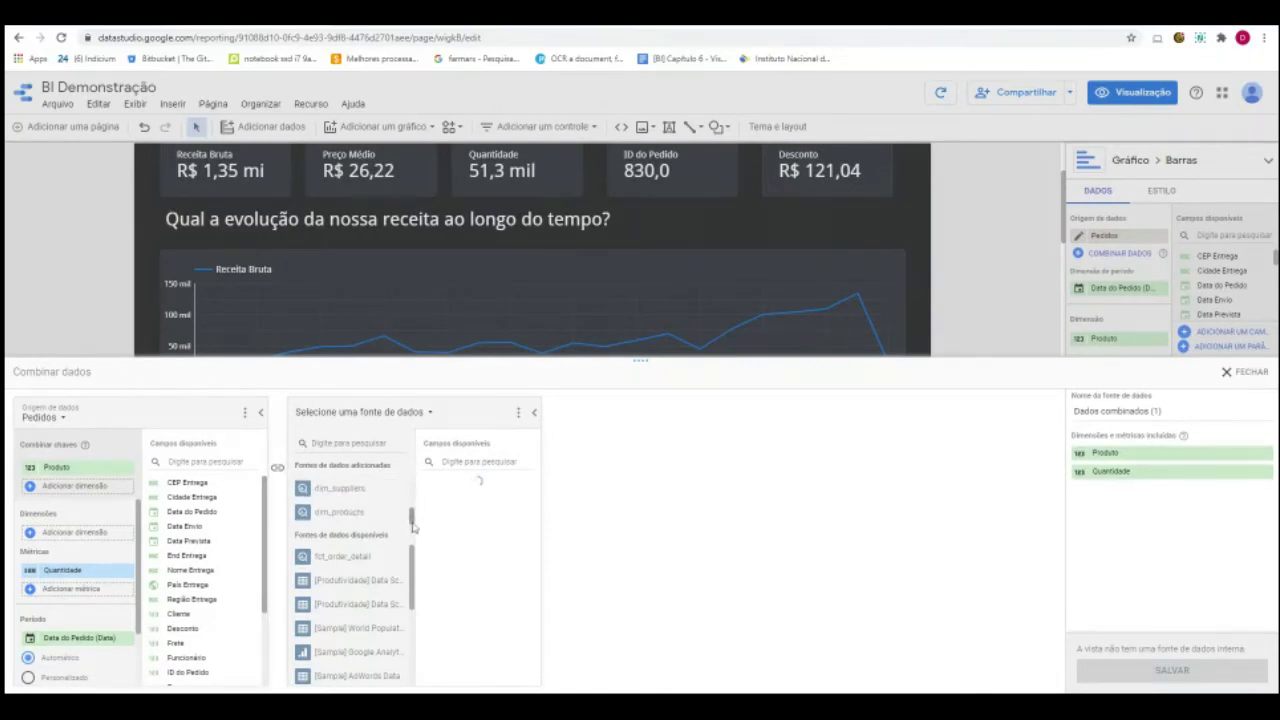
pyautogui.click(340, 512)
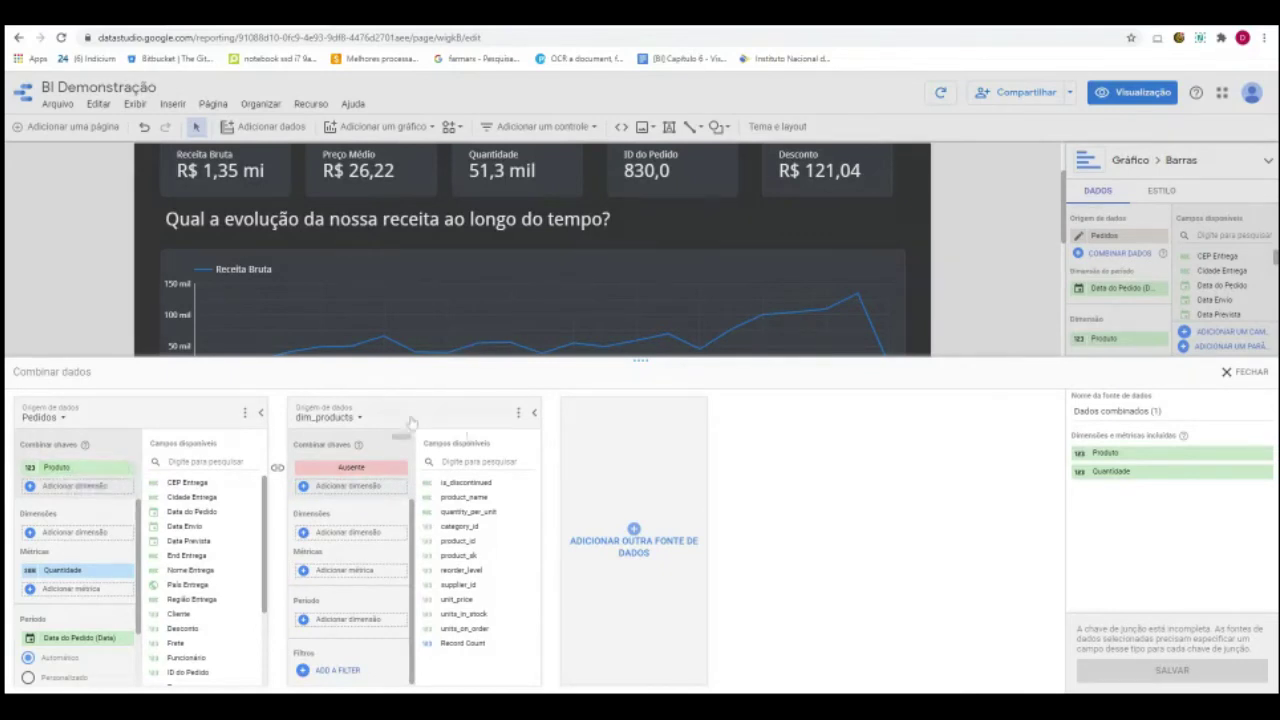
pyautogui.moveTo(462, 482); pyautogui.dragTo(470, 598)
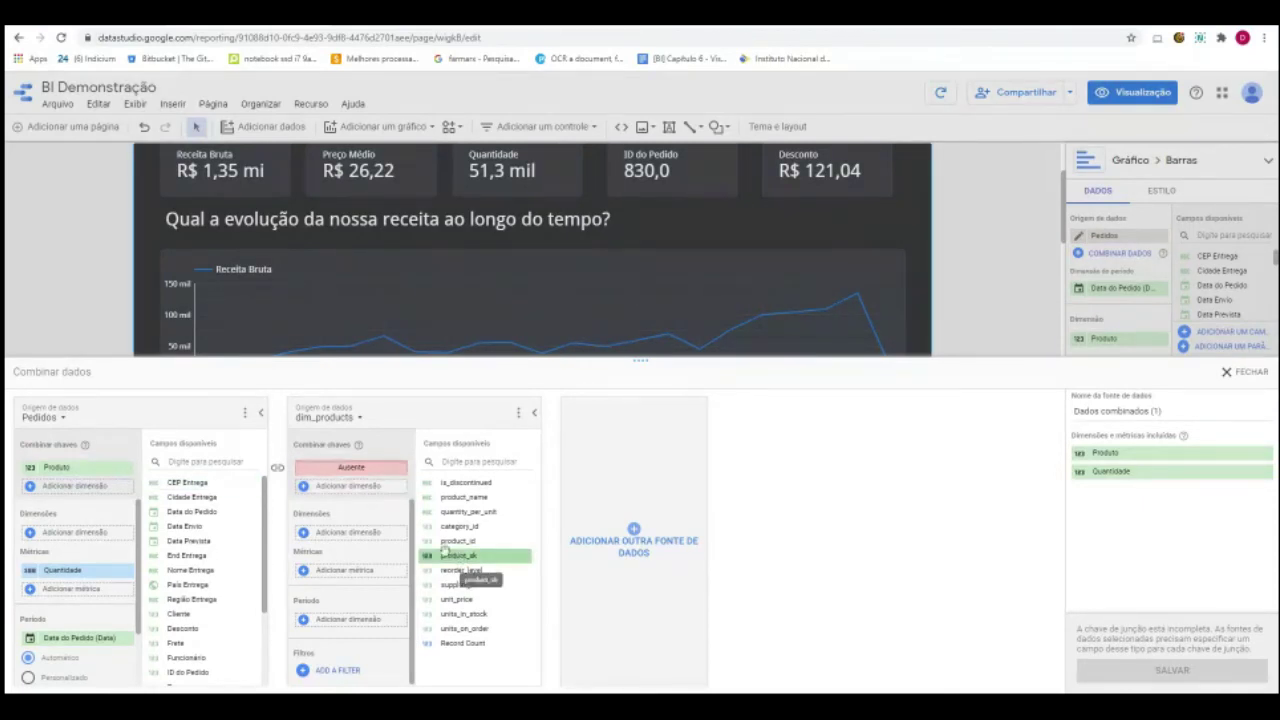
pyautogui.moveTo(447, 555); pyautogui.dragTo(351, 467)
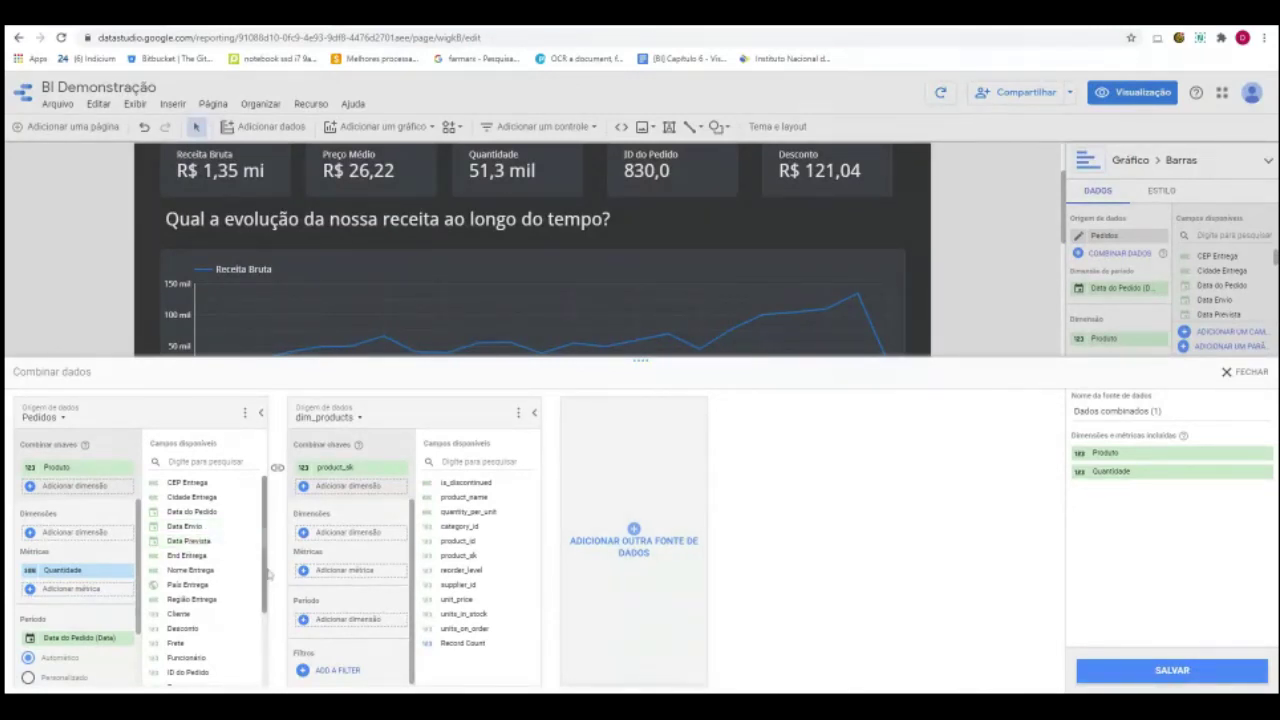
# Add Preço Médio, Receita Bruta and Desconto to the blend's Pedidos metrics, and replace Desconto with Frete.
pyautogui.scroll(-2, 215, 620)
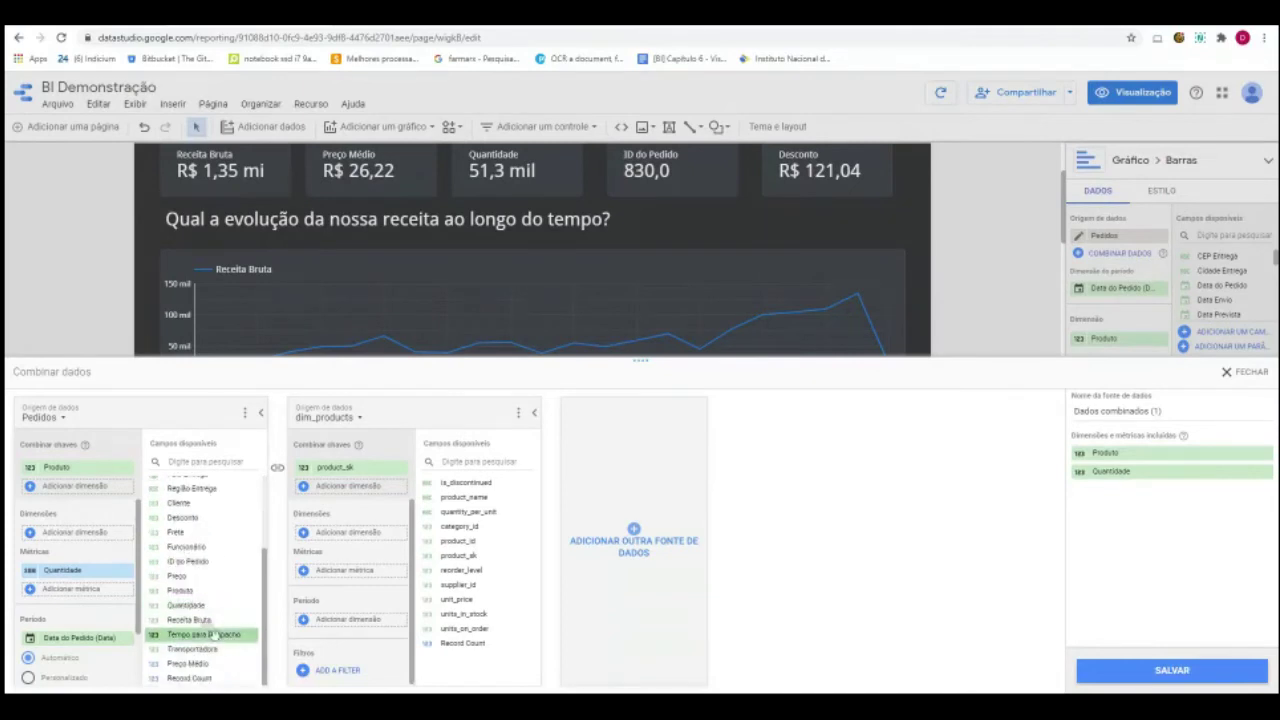
pyautogui.moveTo(201, 665); pyautogui.dragTo(96, 592)
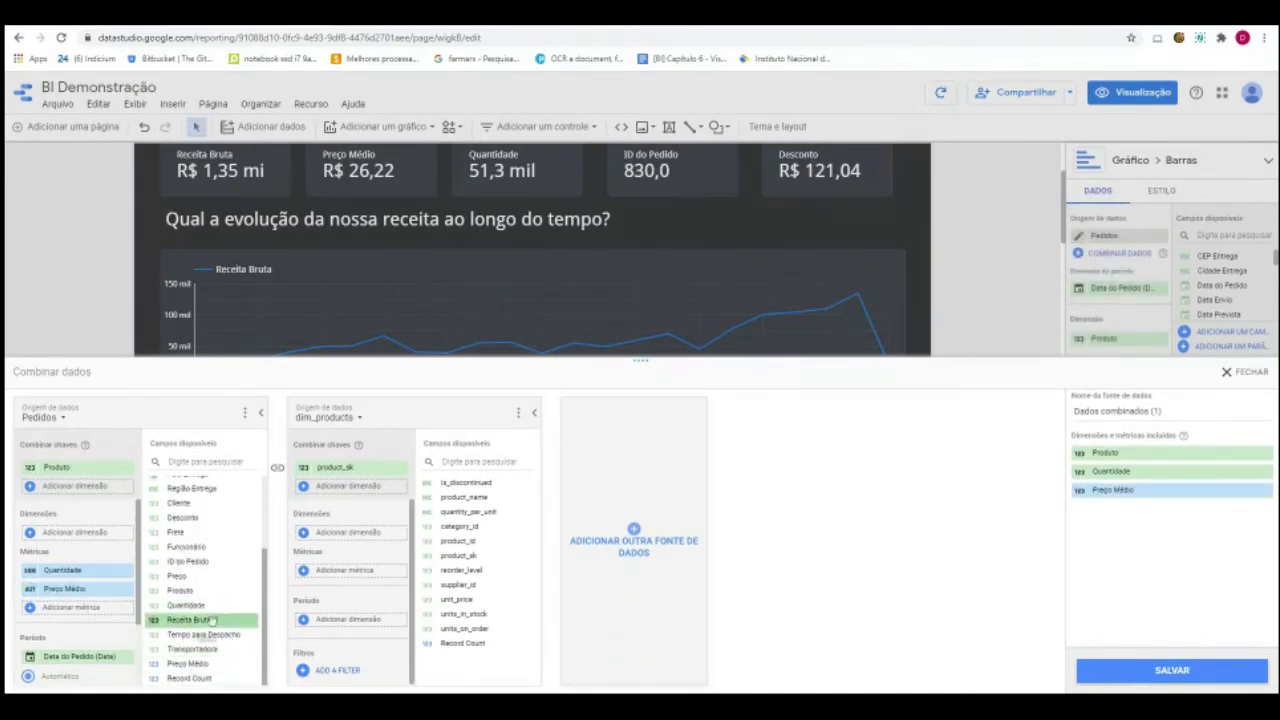
pyautogui.moveTo(170, 618); pyautogui.dragTo(100, 600)
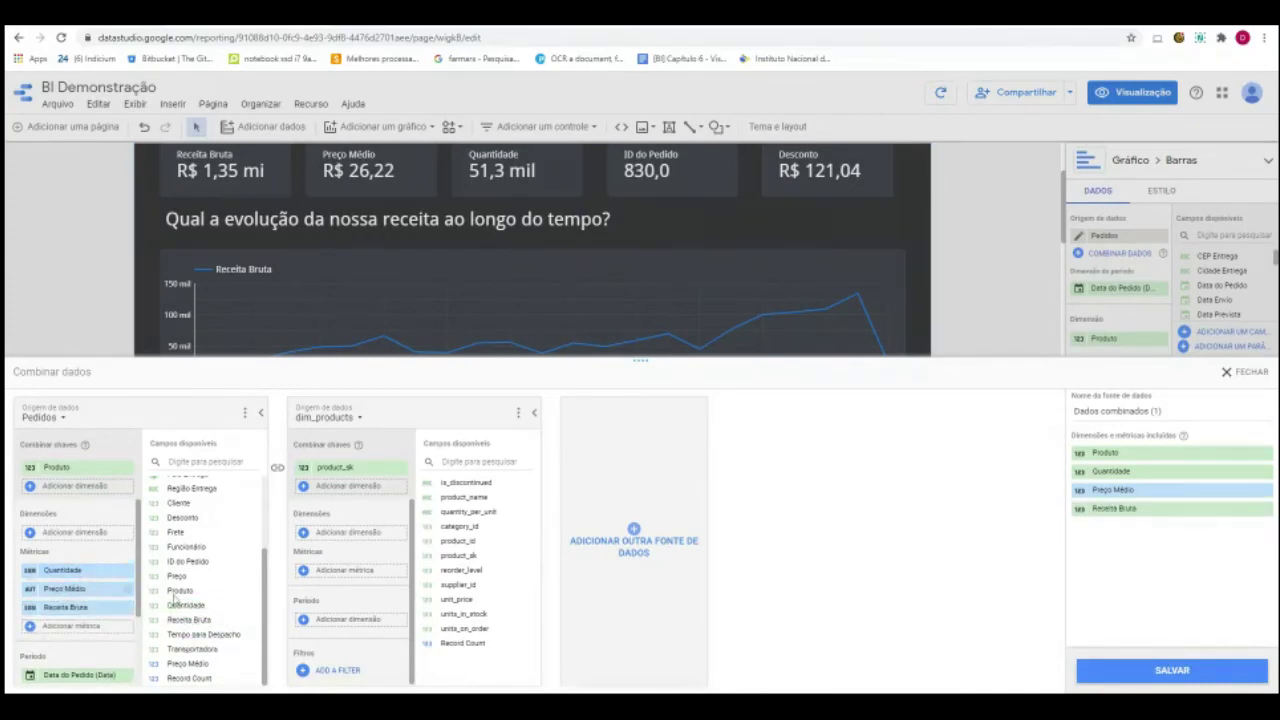
pyautogui.scroll(3, 200, 600)
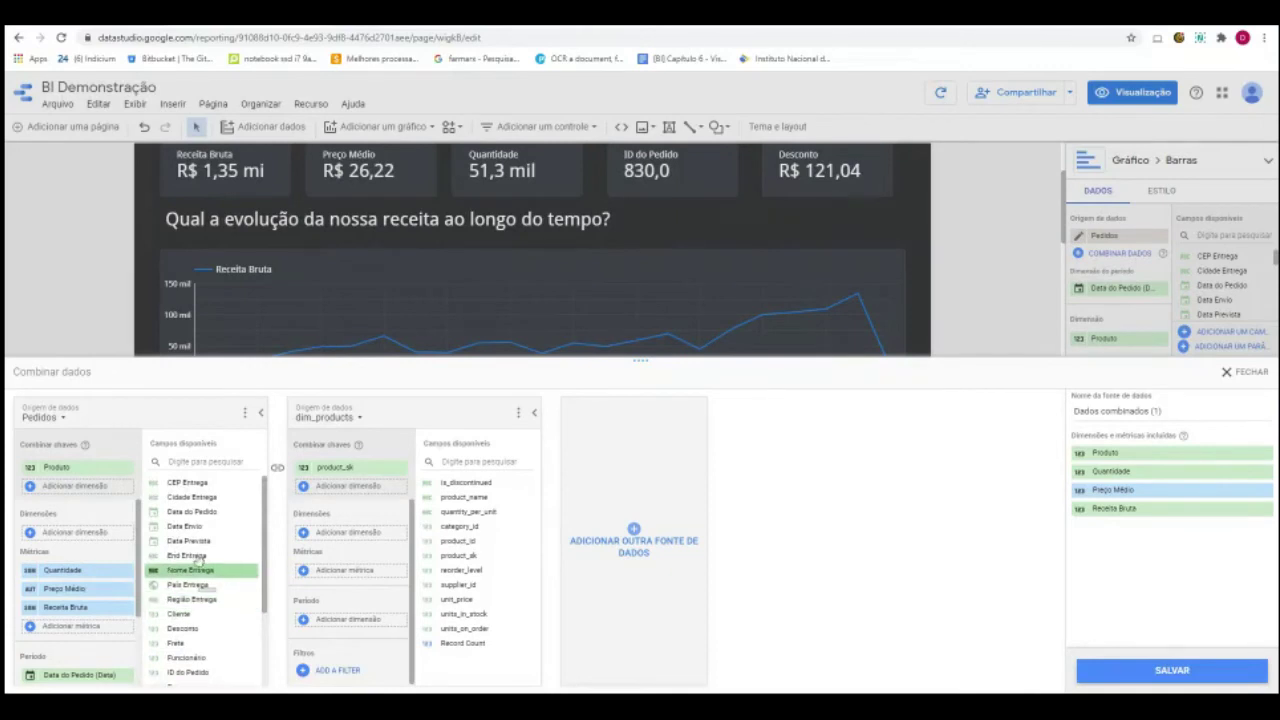
pyautogui.moveTo(210, 628); pyautogui.dragTo(80, 626)
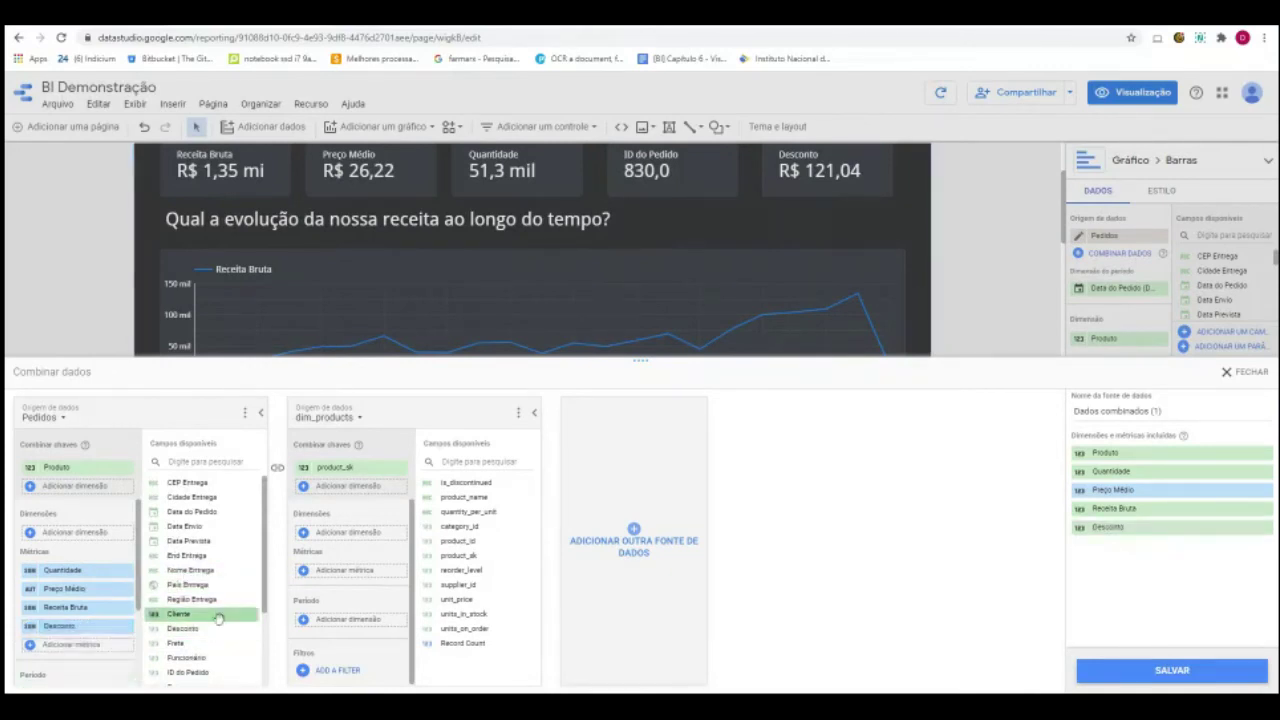
pyautogui.scroll(-2, 210, 600)
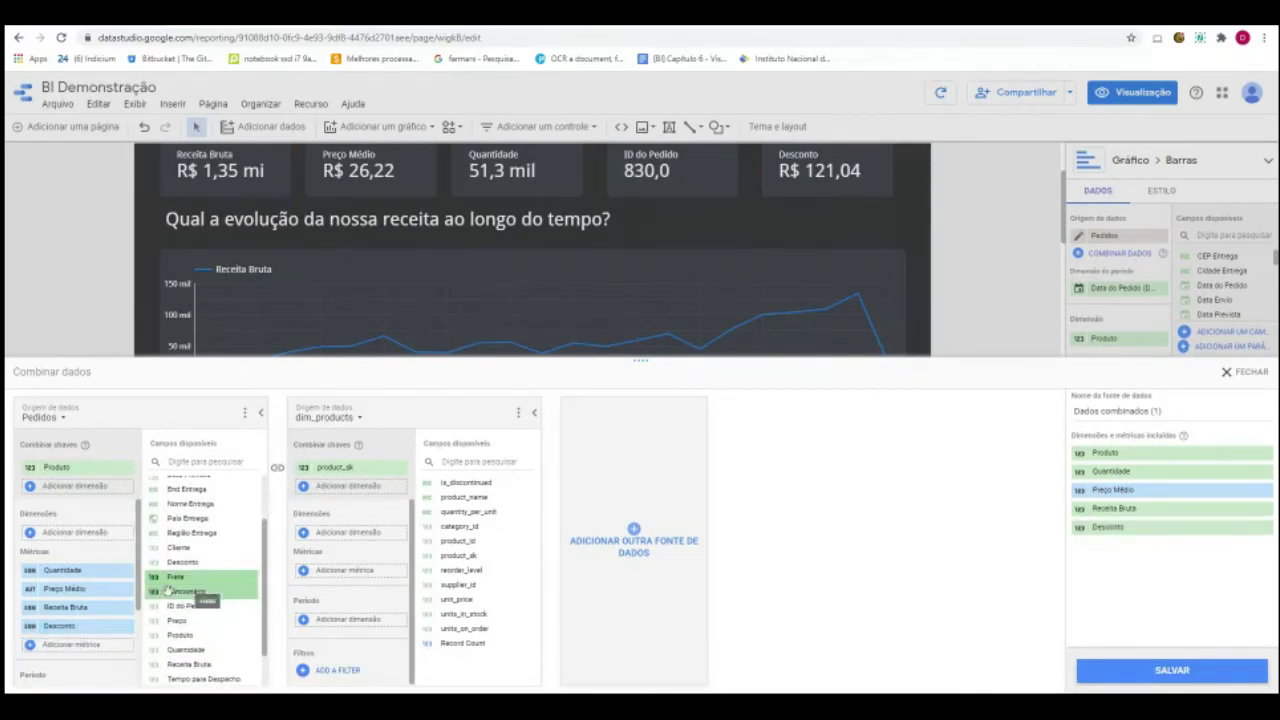
pyautogui.moveTo(167, 586); pyautogui.dragTo(60, 626)
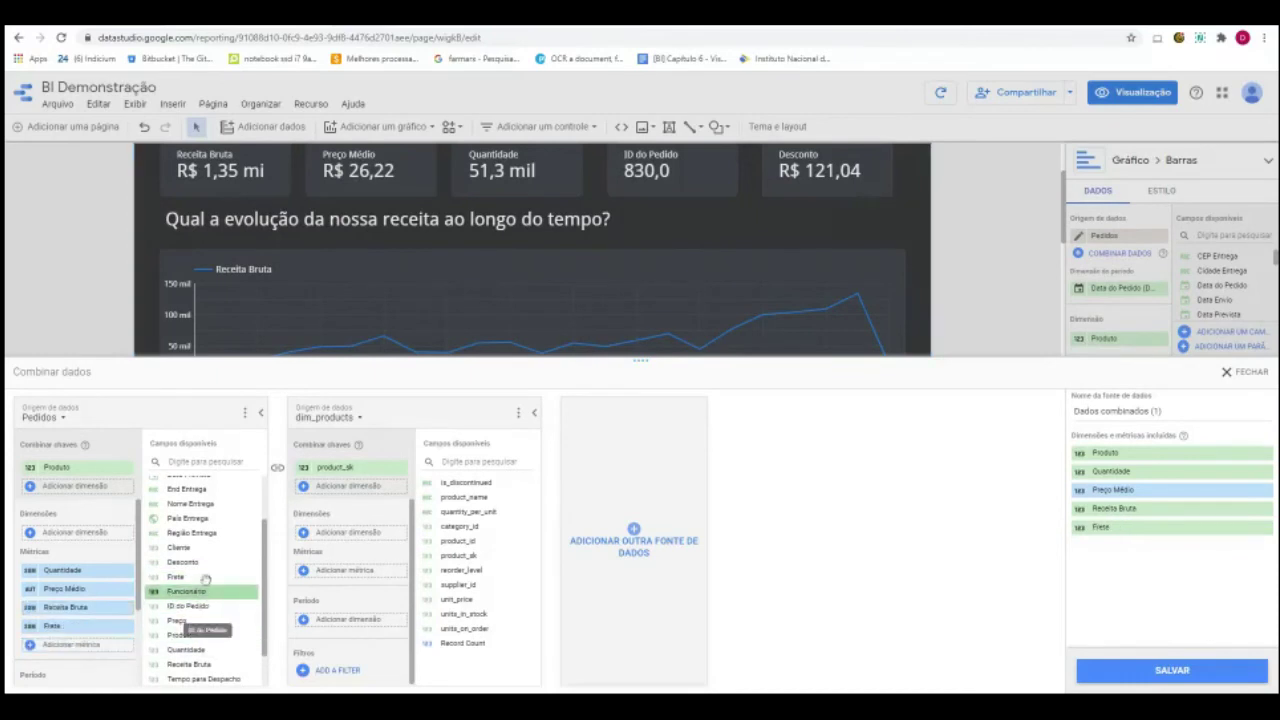
# Add product_name and category_id as dimensions from dim_products in the blend.
pyautogui.scroll(3, 200, 573)
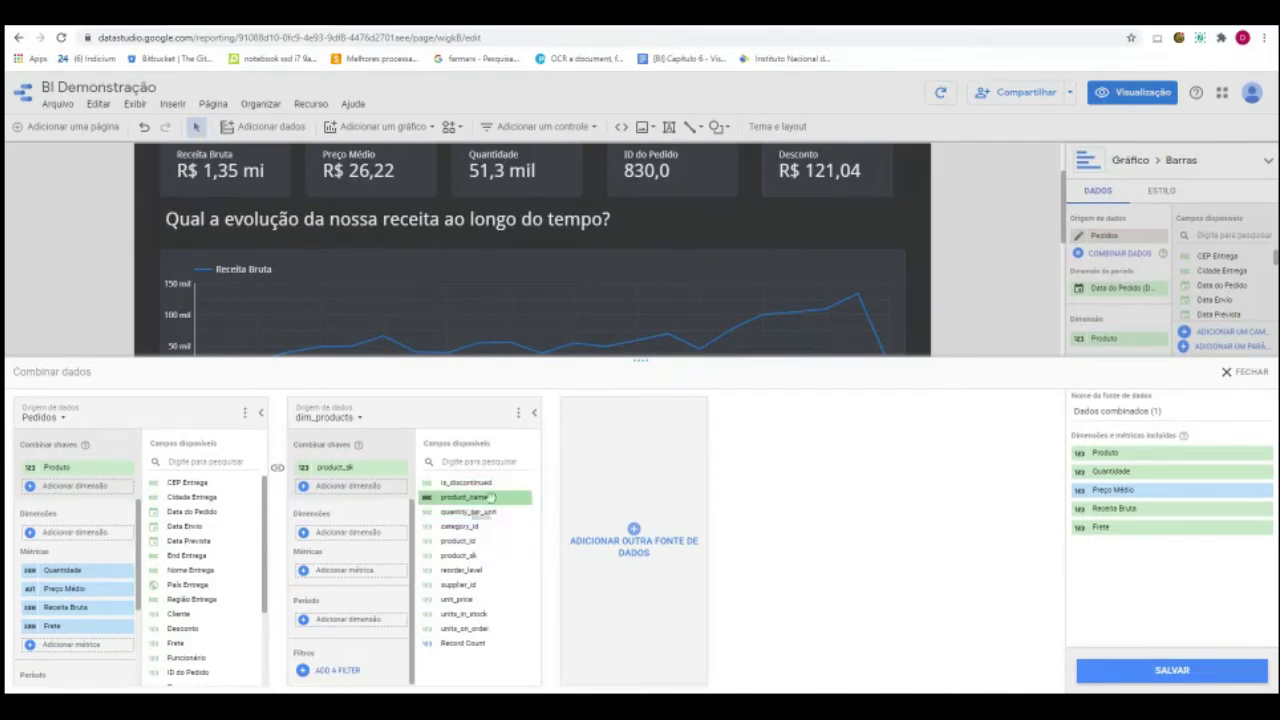
pyautogui.moveTo(491, 497); pyautogui.dragTo(345, 532)
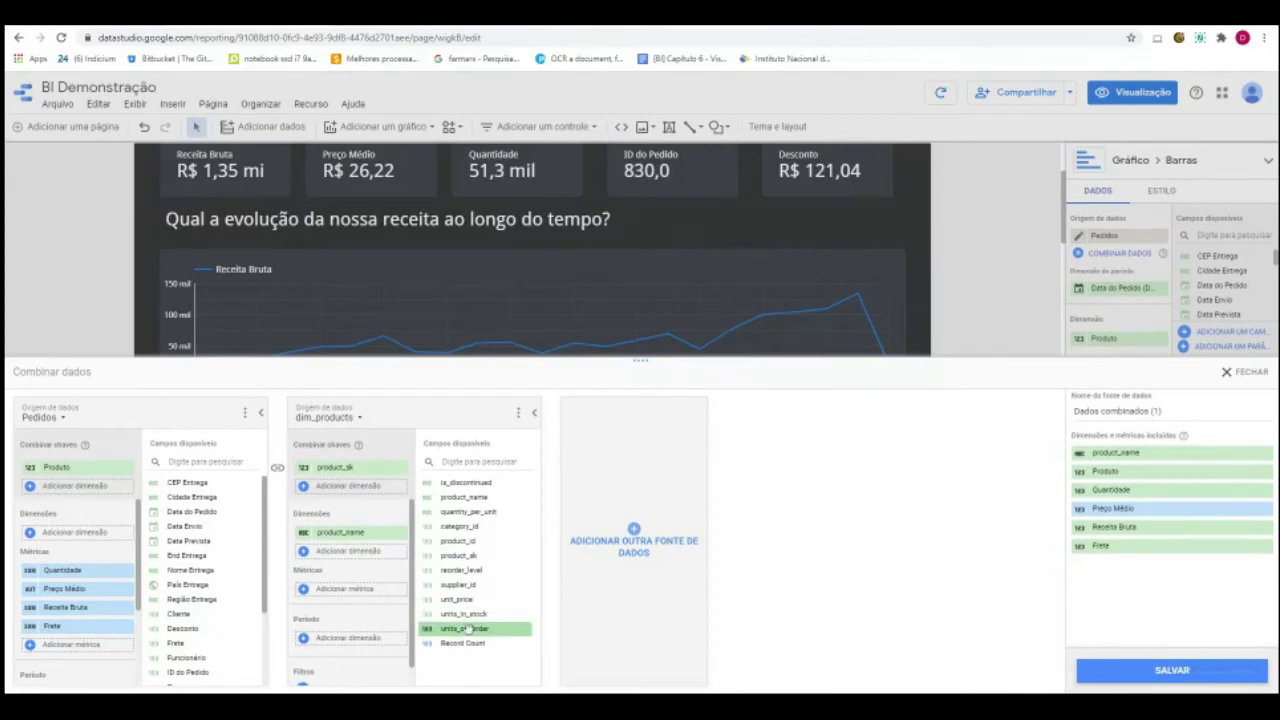
pyautogui.click(491, 527)
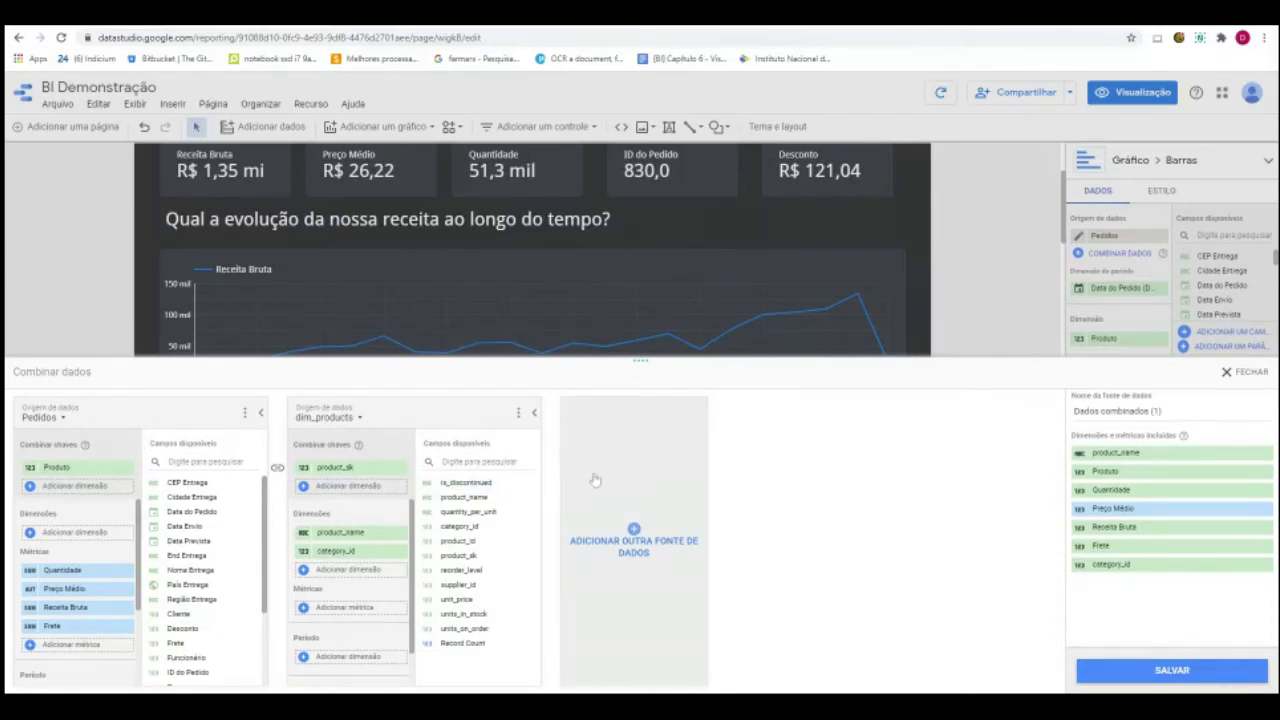
pyautogui.click(645, 483)
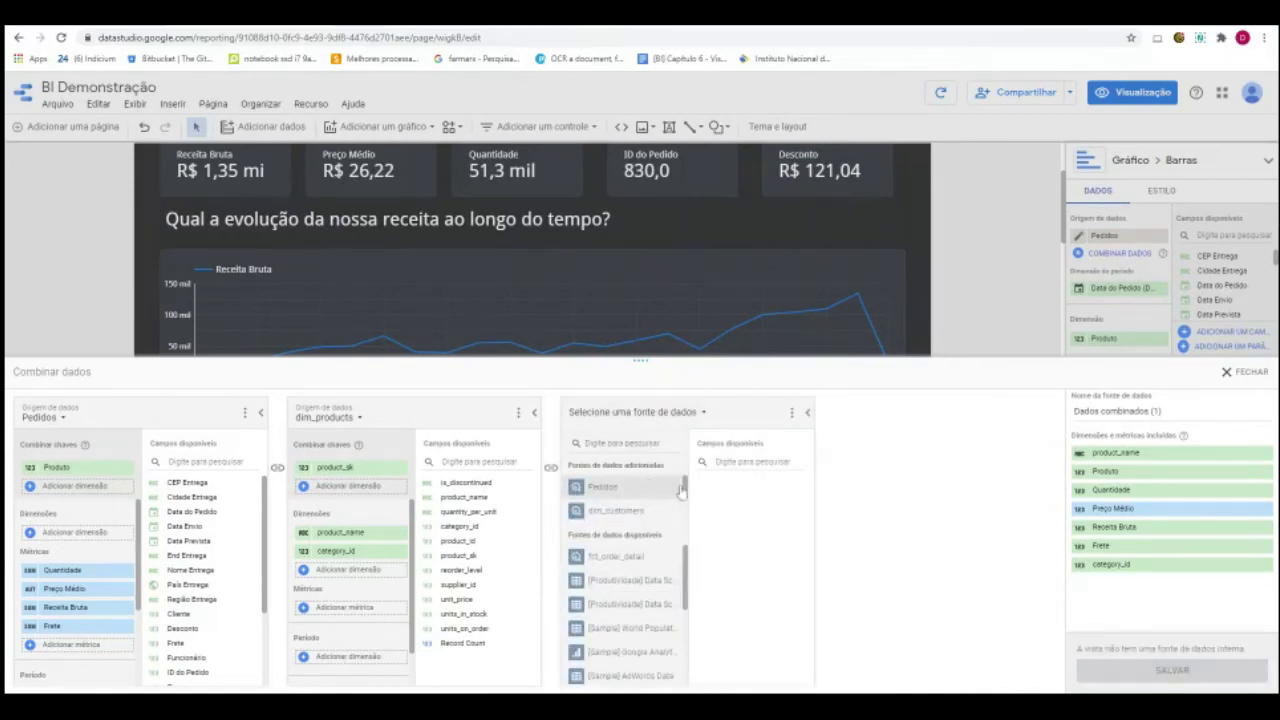
pyautogui.click(649, 511)
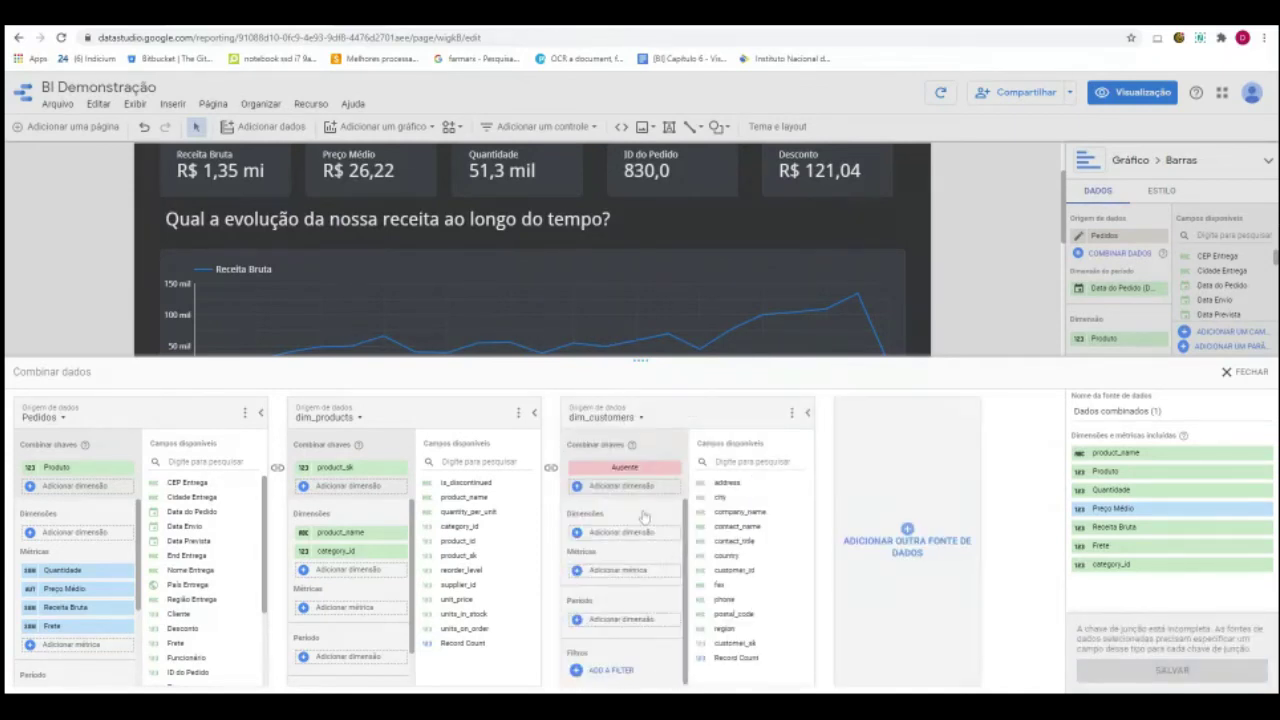
pyautogui.moveTo(632, 446)
pyautogui.click(622, 470)
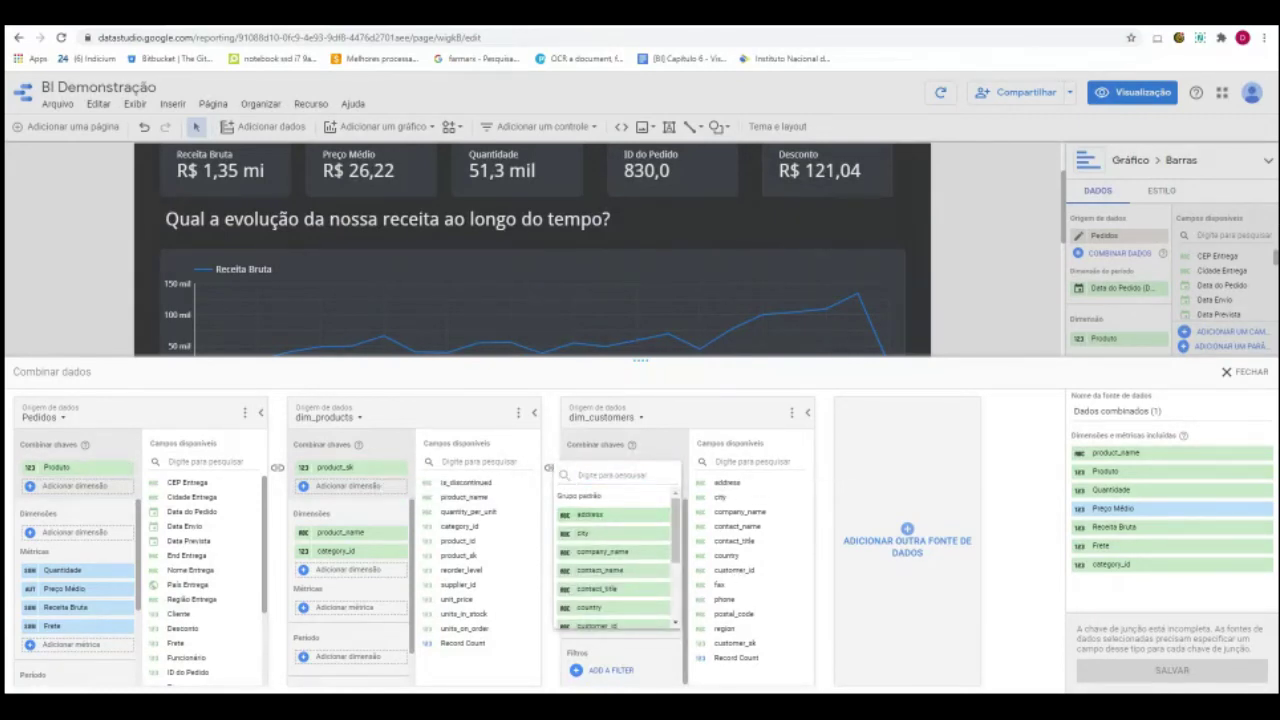
pyautogui.click(677, 455)
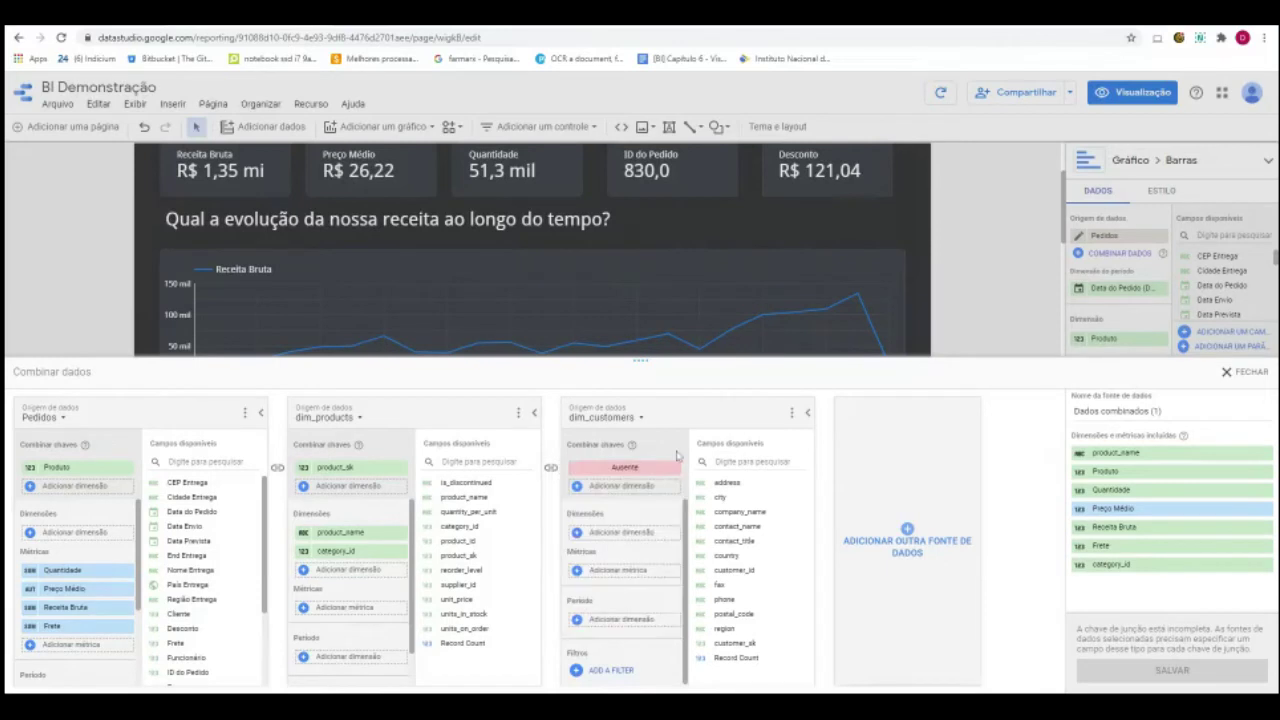
pyautogui.click(745, 643)
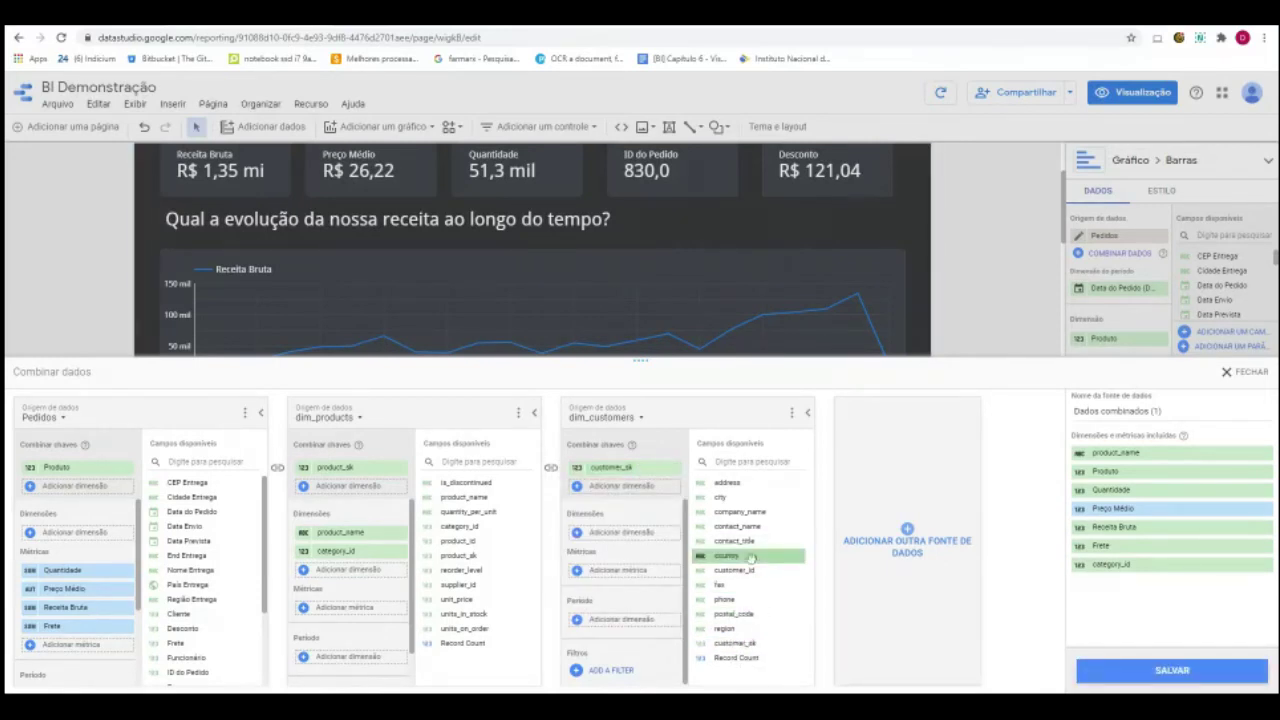
pyautogui.click(676, 470)
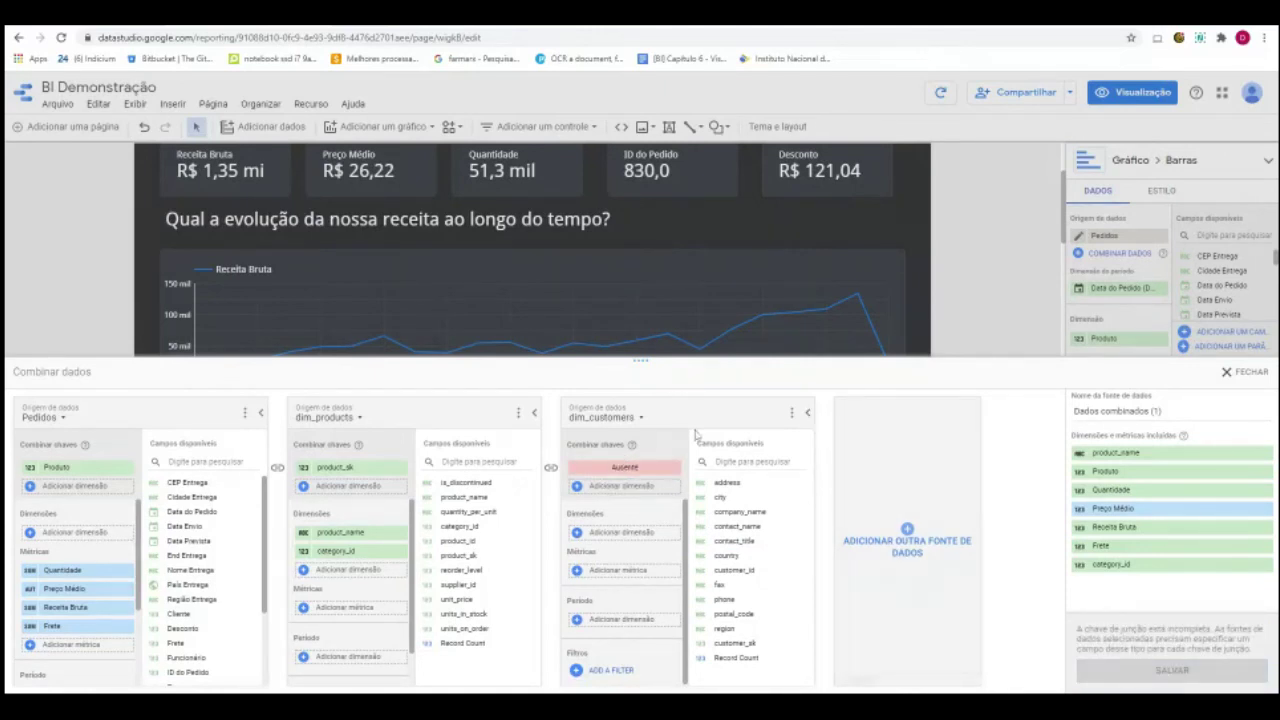
pyautogui.click(844, 434)
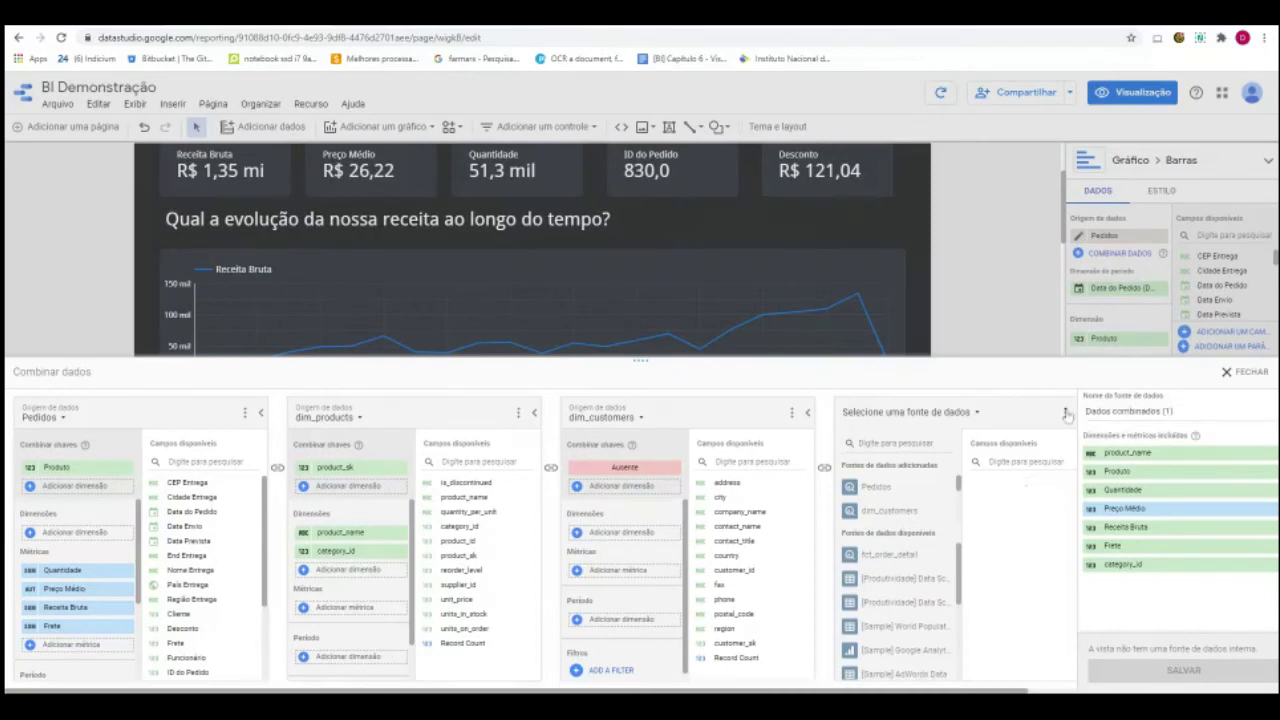
pyautogui.click(1073, 416)
pyautogui.click(792, 414)
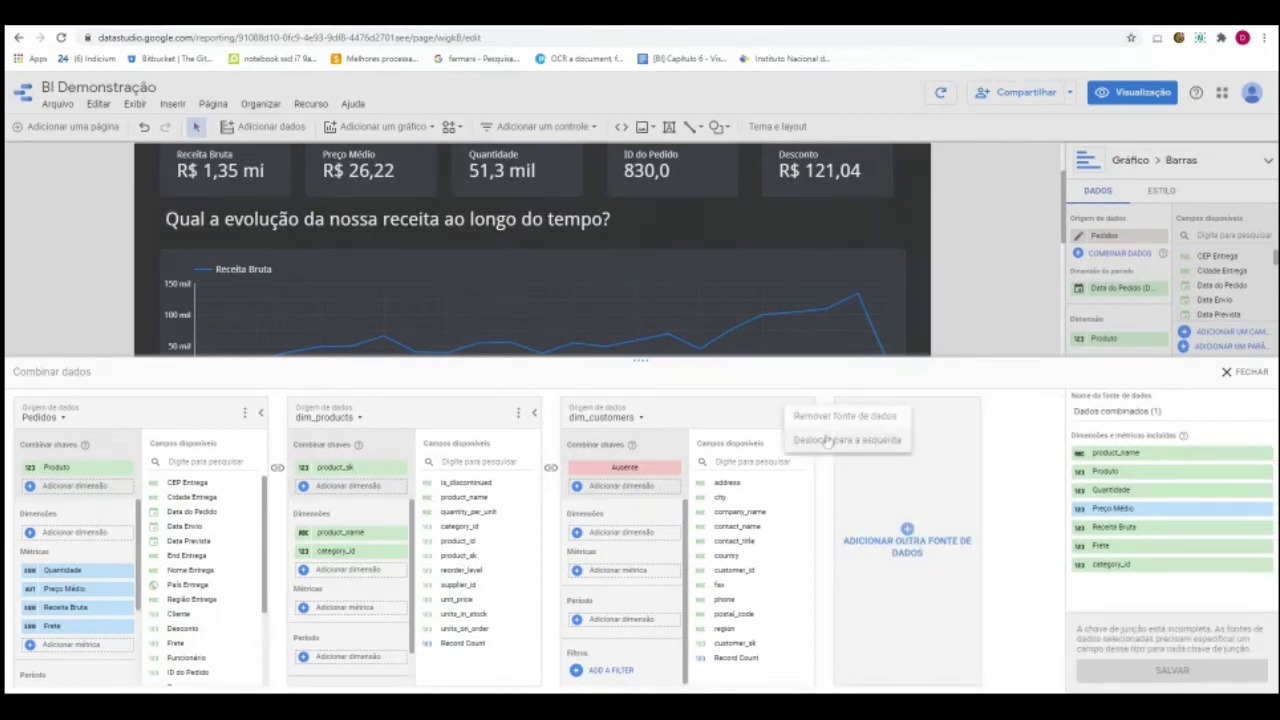
pyautogui.click(828, 428)
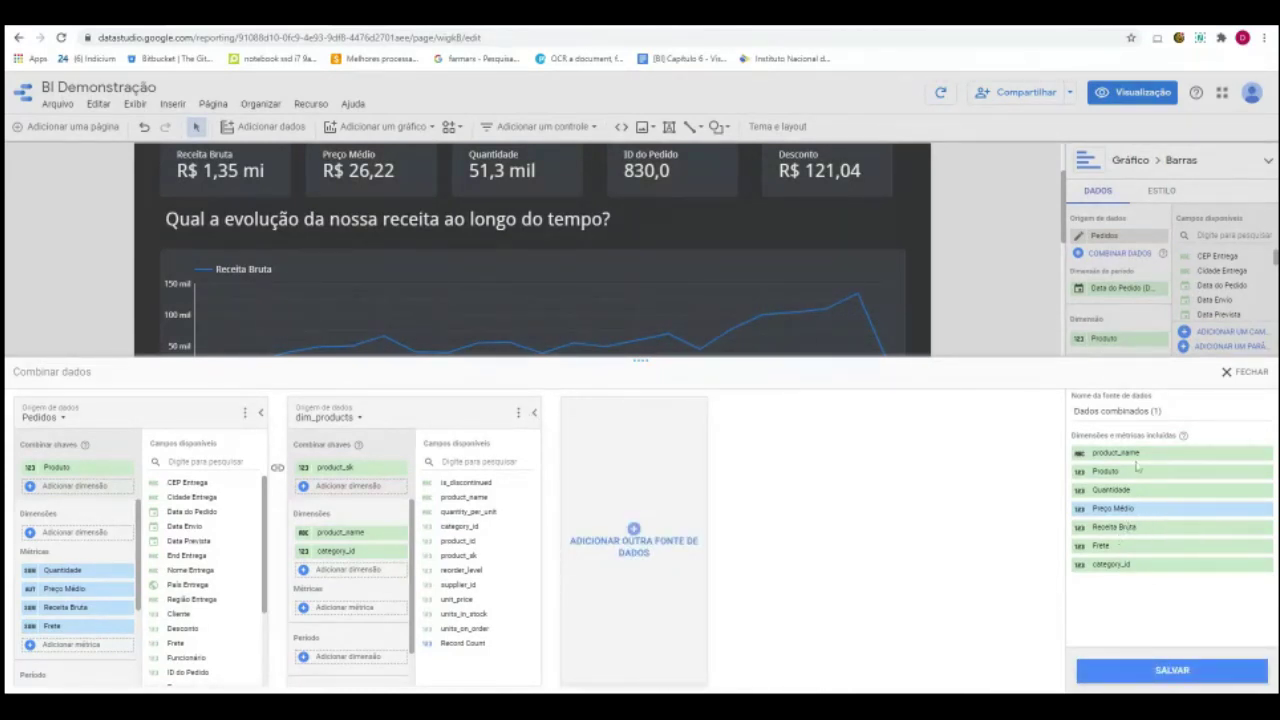
# Save the data blend and use Dados combinados (1) as the bar chart's data source.
pyautogui.click(1199, 674)
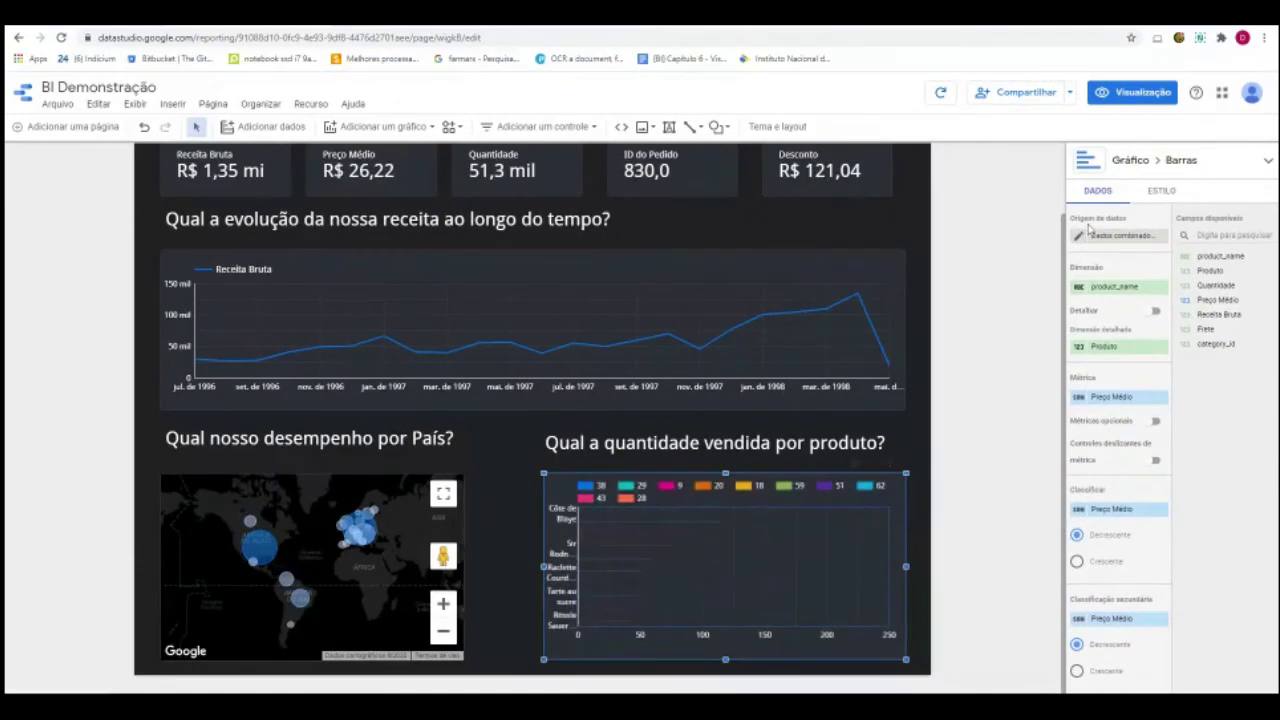
pyautogui.click(1102, 238)
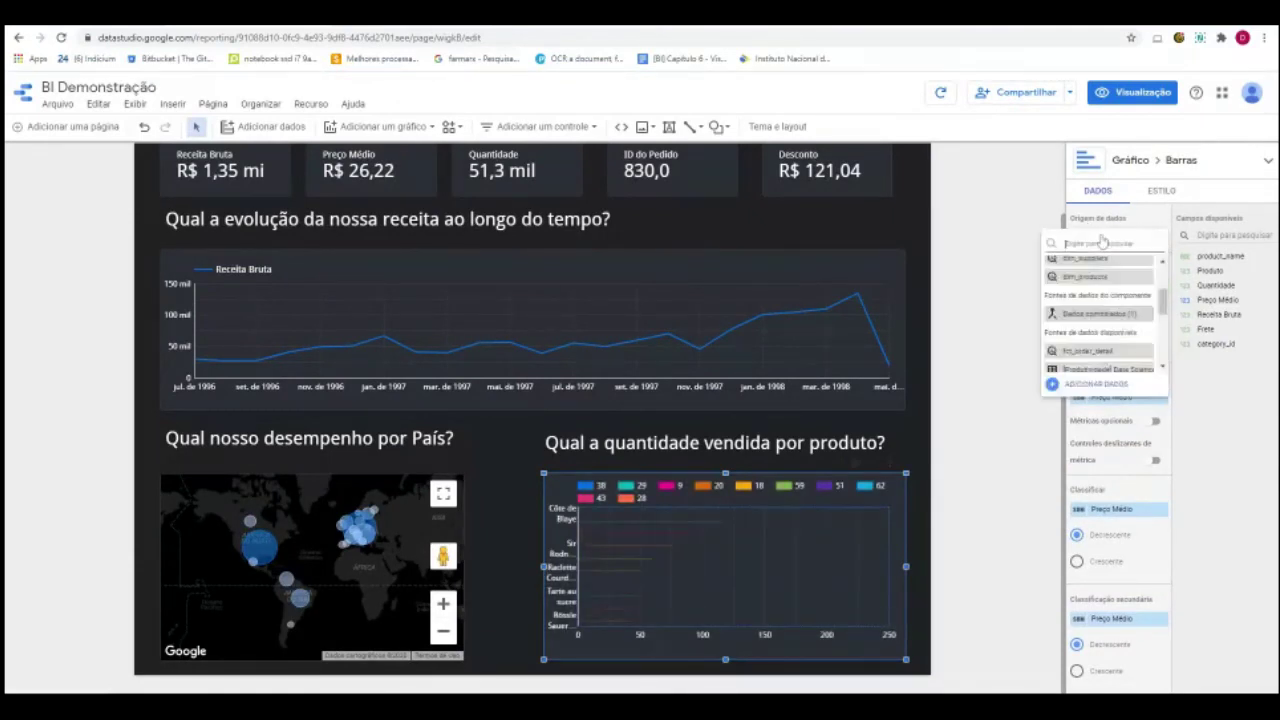
pyautogui.scroll(5, 1098, 273)
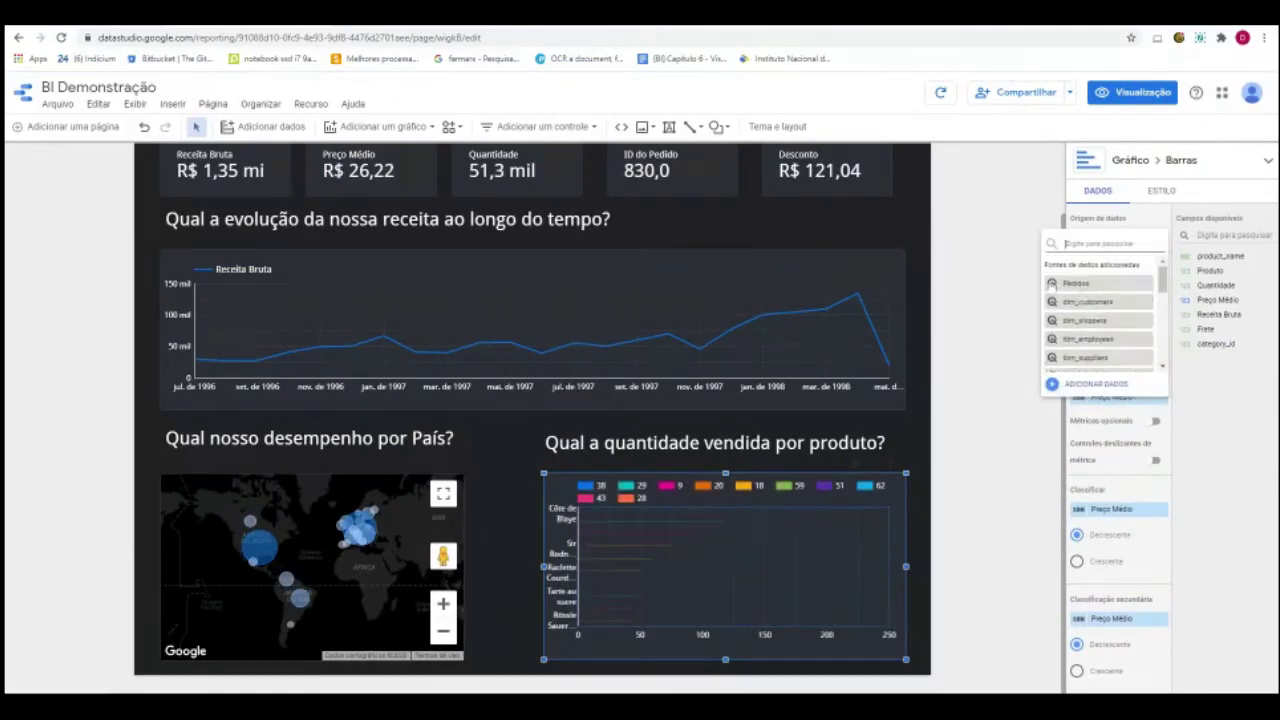
pyautogui.scroll(-5, 1060, 295)
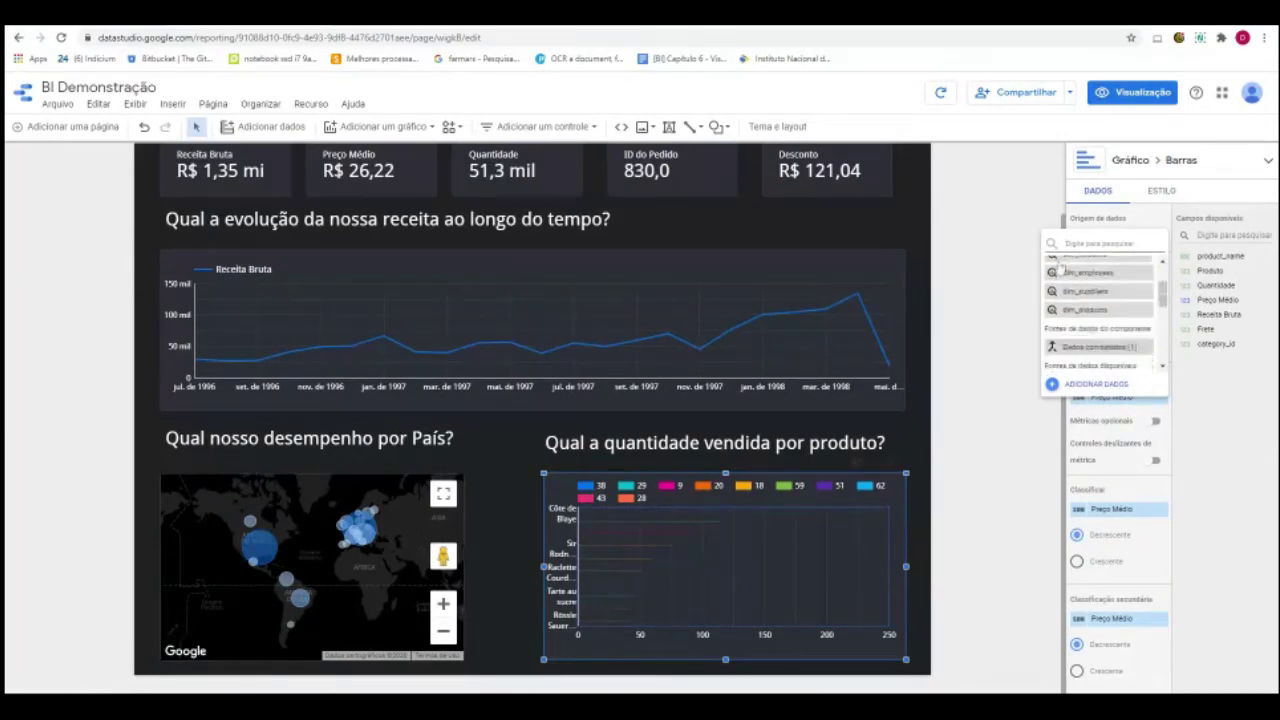
pyautogui.scroll(2, 1079, 311)
pyautogui.click(1104, 344)
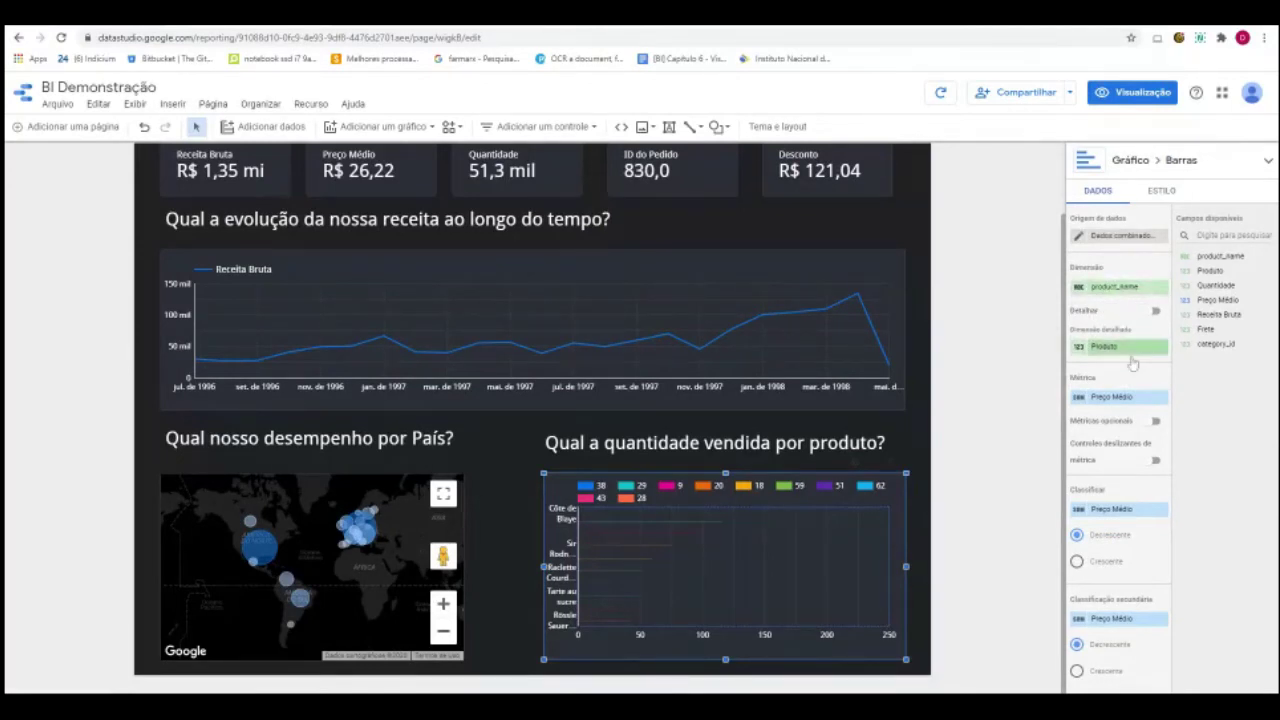
# Show only Quantidade per product_name in the bar chart, without the Produto breakdown, and narrow the chart slightly from its left edge.
pyautogui.moveTo(1222, 288); pyautogui.dragTo(1112, 396)
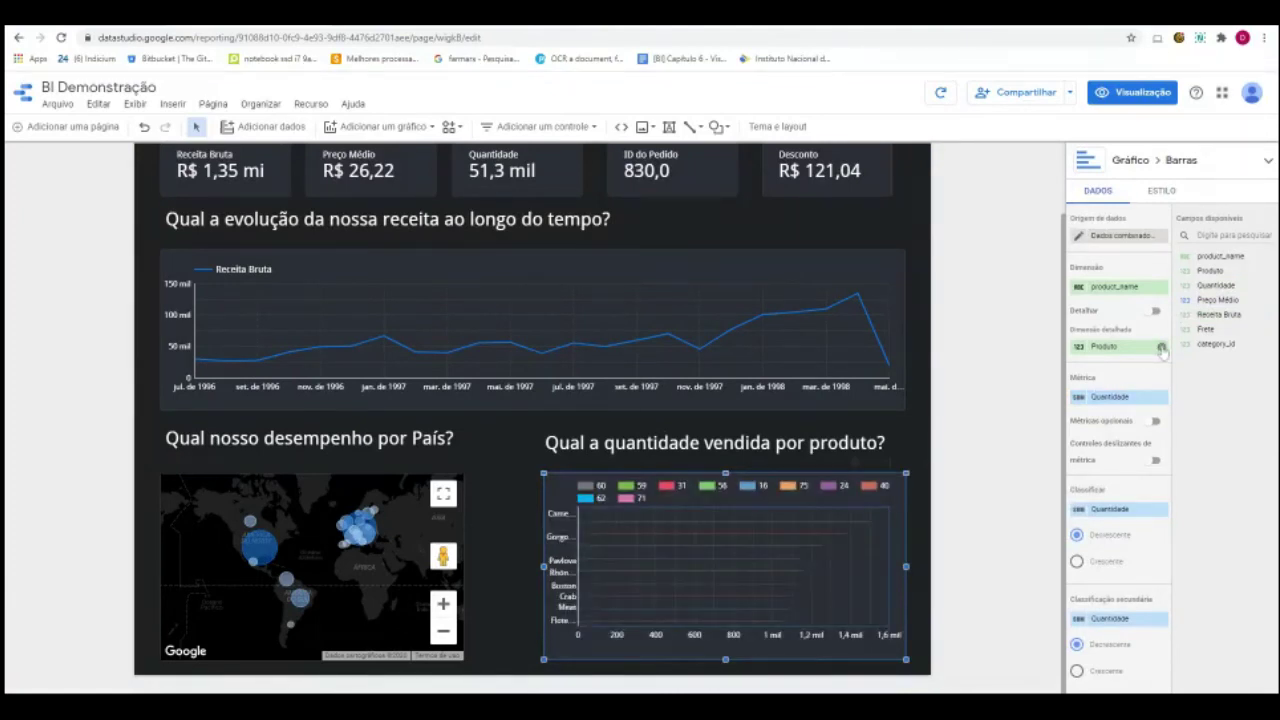
pyautogui.click(1161, 347)
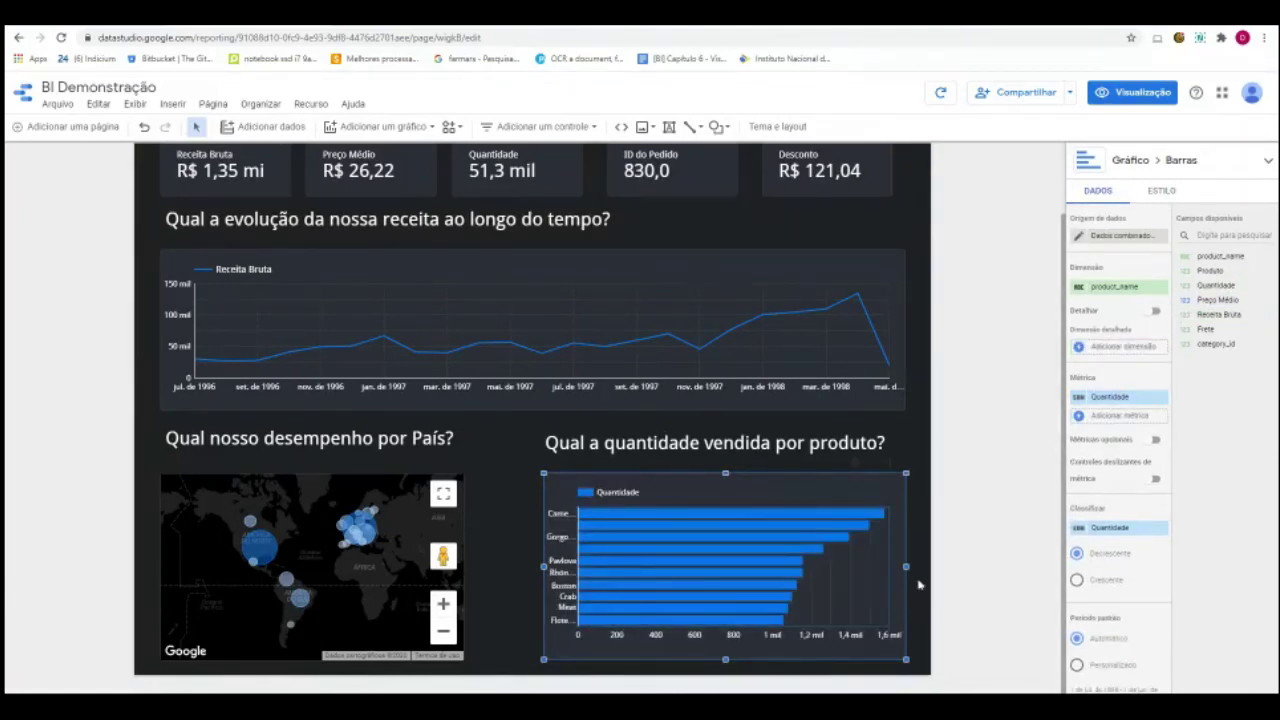
pyautogui.moveTo(543, 566)
pyautogui.mouseDown()
pyautogui.moveTo(505, 566)
pyautogui.moveTo(565, 566)
pyautogui.mouseUp()
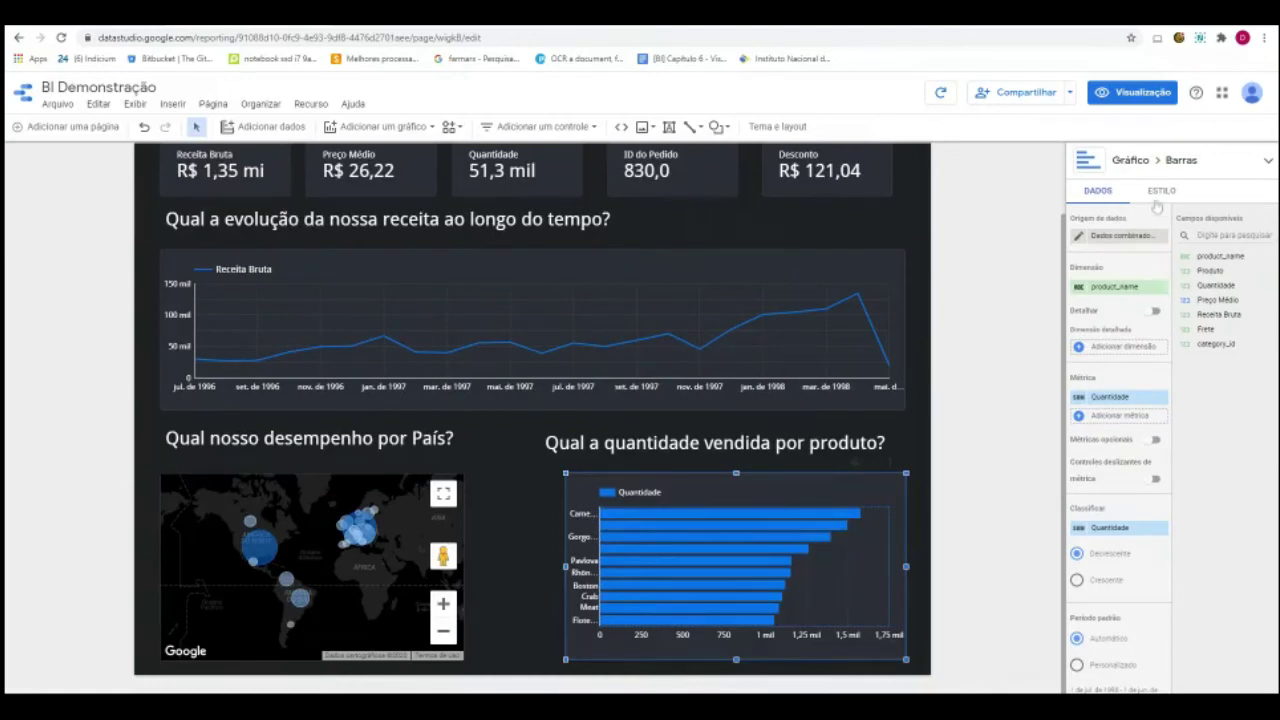
# Look through the bar chart's style options for the legend and axes.
pyautogui.click(1157, 196)
pyautogui.scroll(-5, 1170, 350)
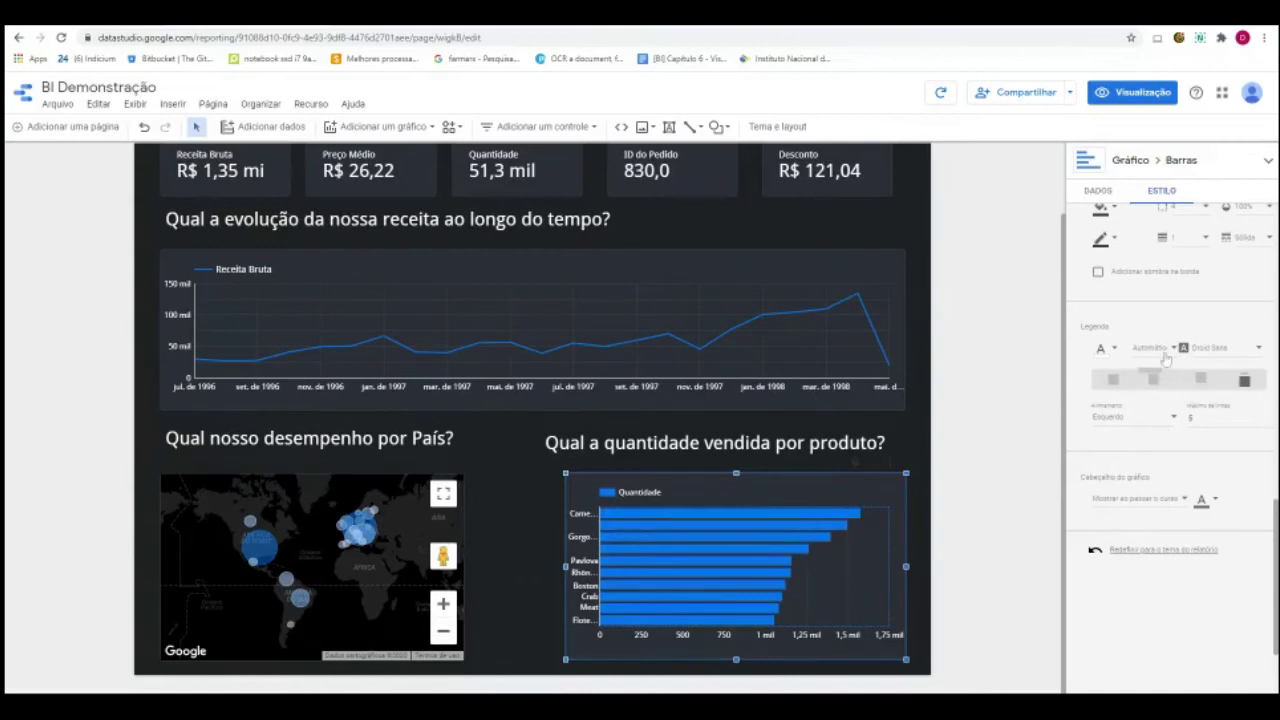
pyautogui.click(1150, 347)
pyautogui.click(1252, 320)
pyautogui.scroll(5, 1230, 343)
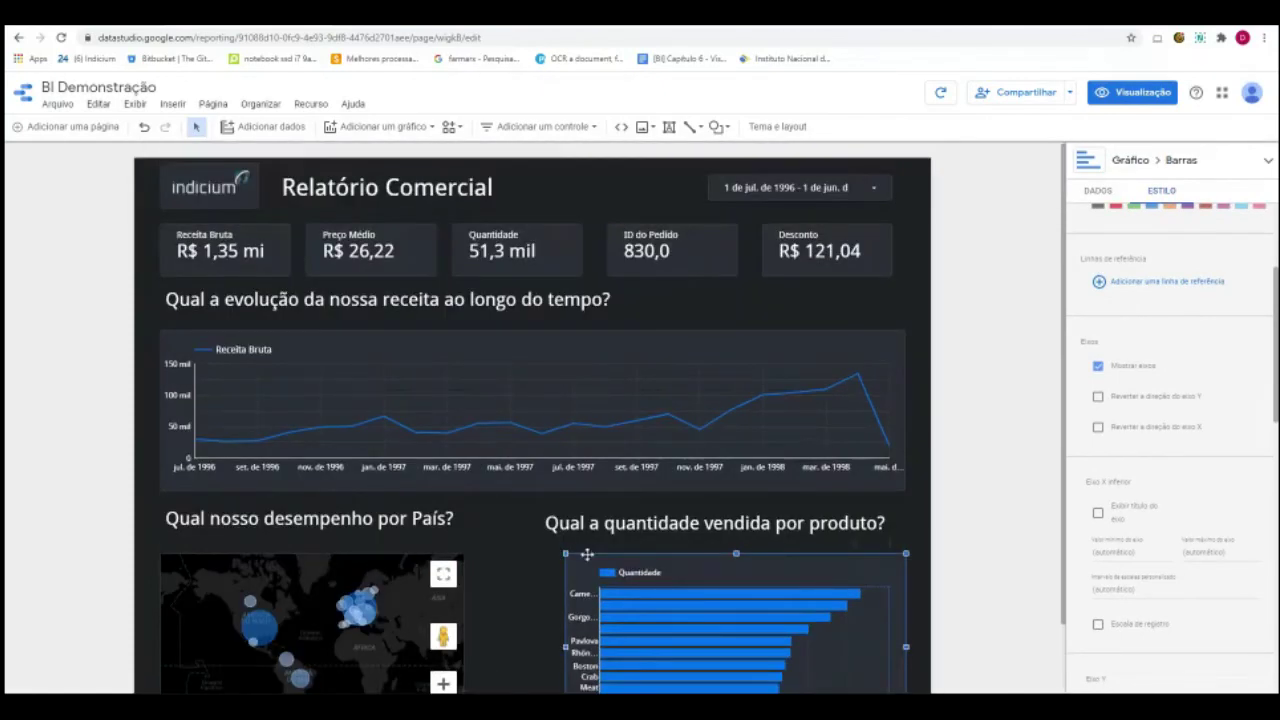
pyautogui.click(548, 508)
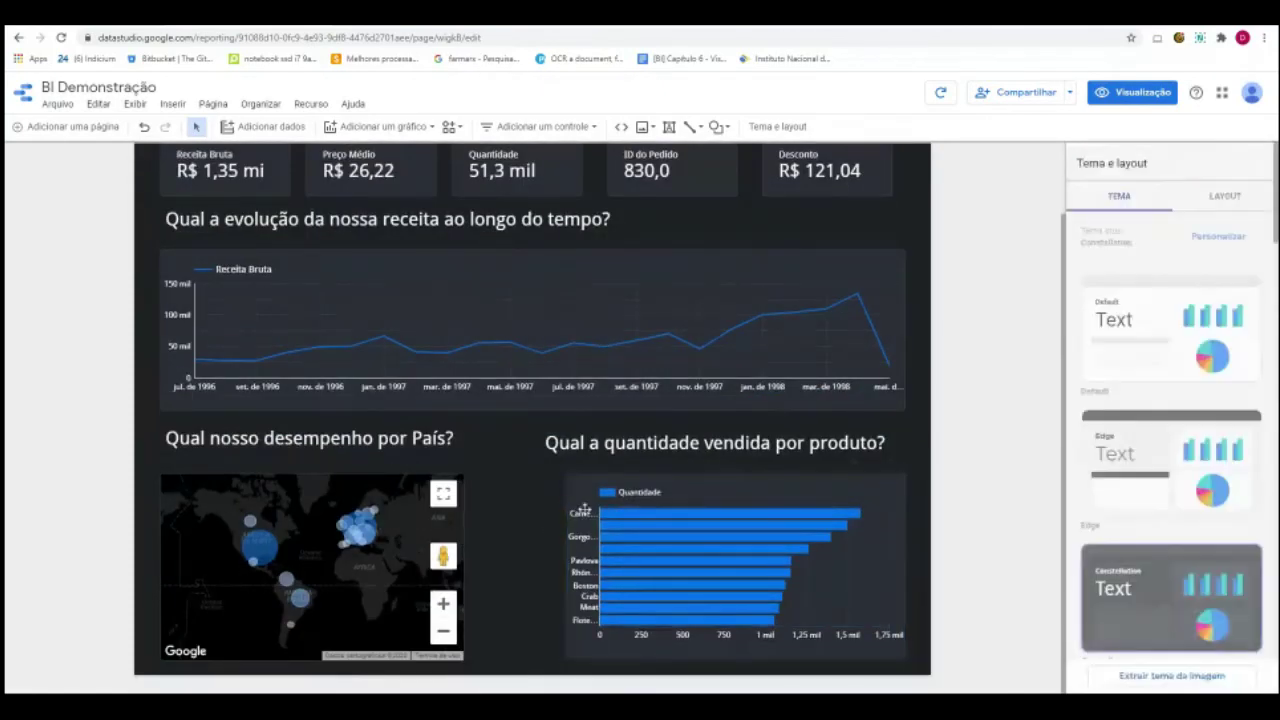
pyautogui.scroll(2, 640, 449)
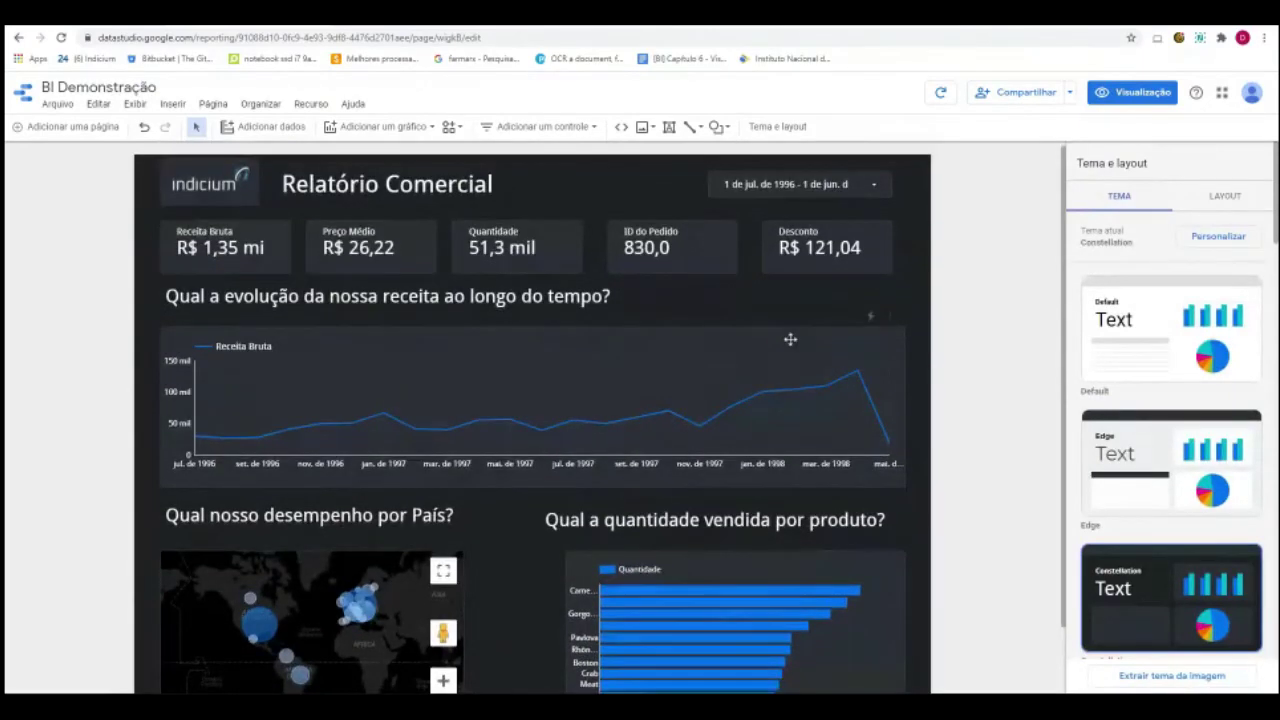
pyautogui.scroll(-2, 725, 425)
# Enable Aplicar filtro for the product bar chart, the country map and the revenue time series.
pyautogui.click(685, 512)
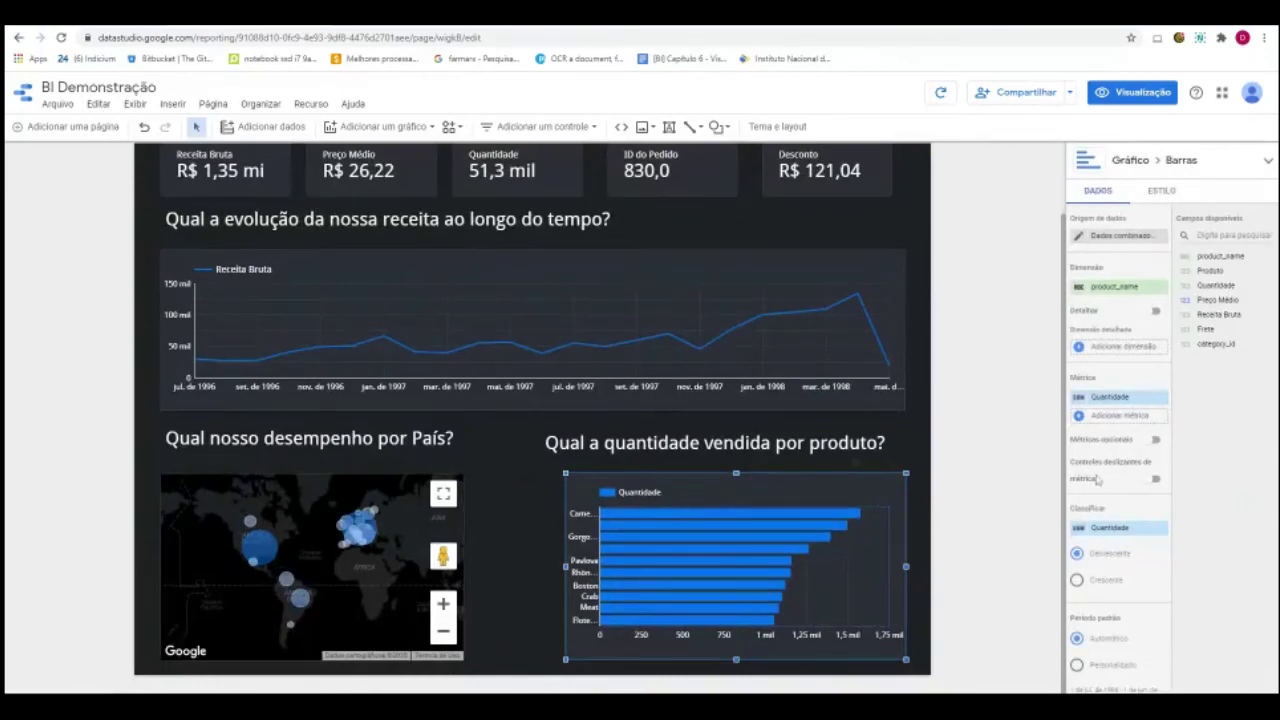
pyautogui.scroll(-3, 1097, 480)
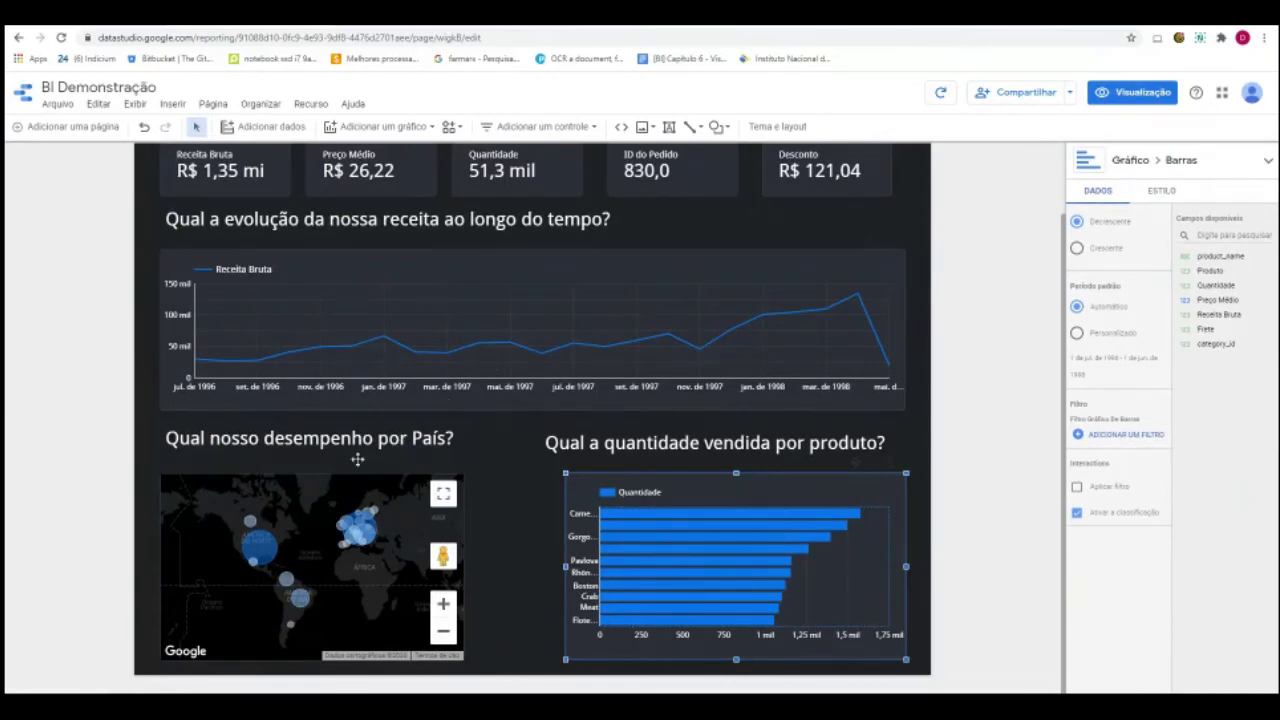
pyautogui.scroll(1, 390, 465)
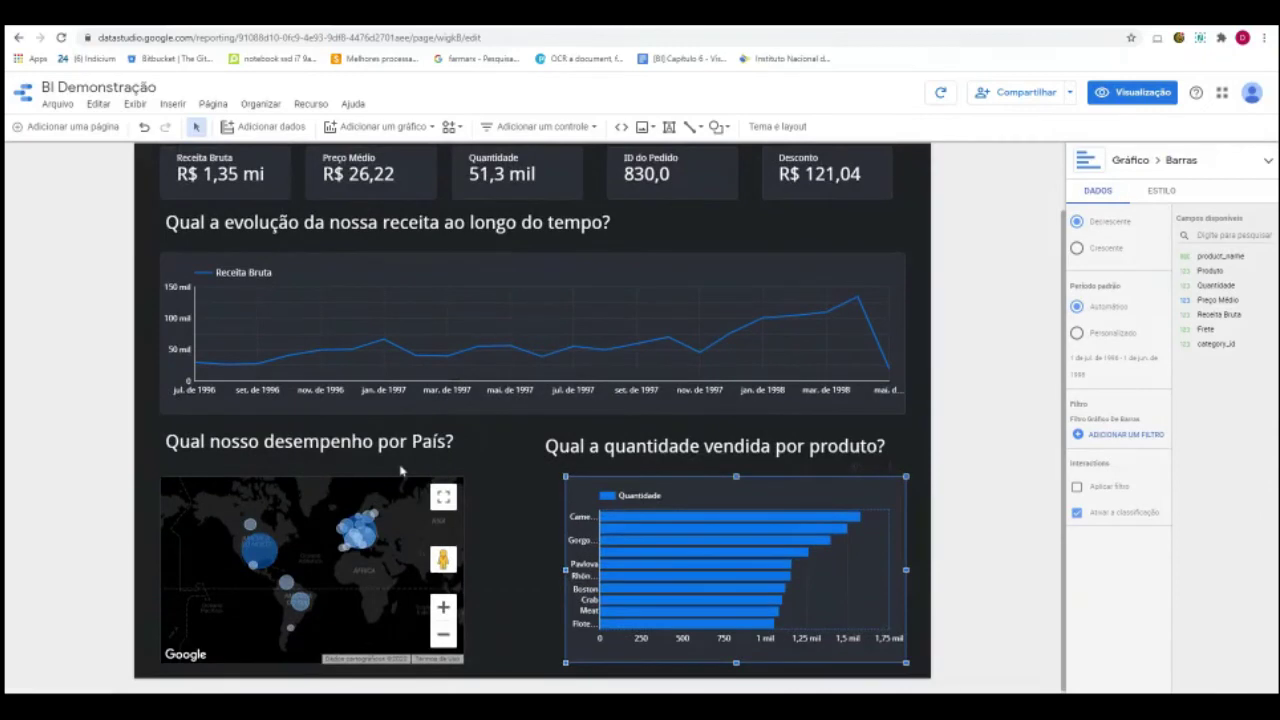
pyautogui.scroll(2, 400, 470)
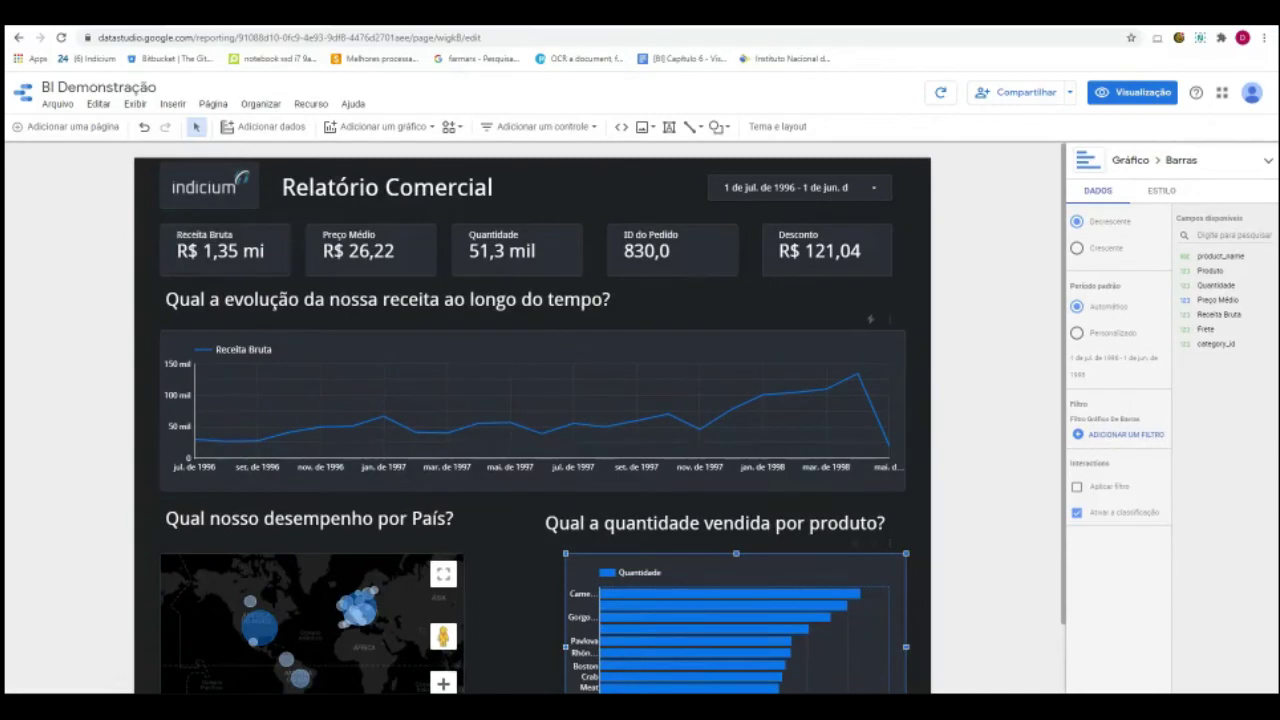
pyautogui.click(1077, 487)
pyautogui.click(392, 567)
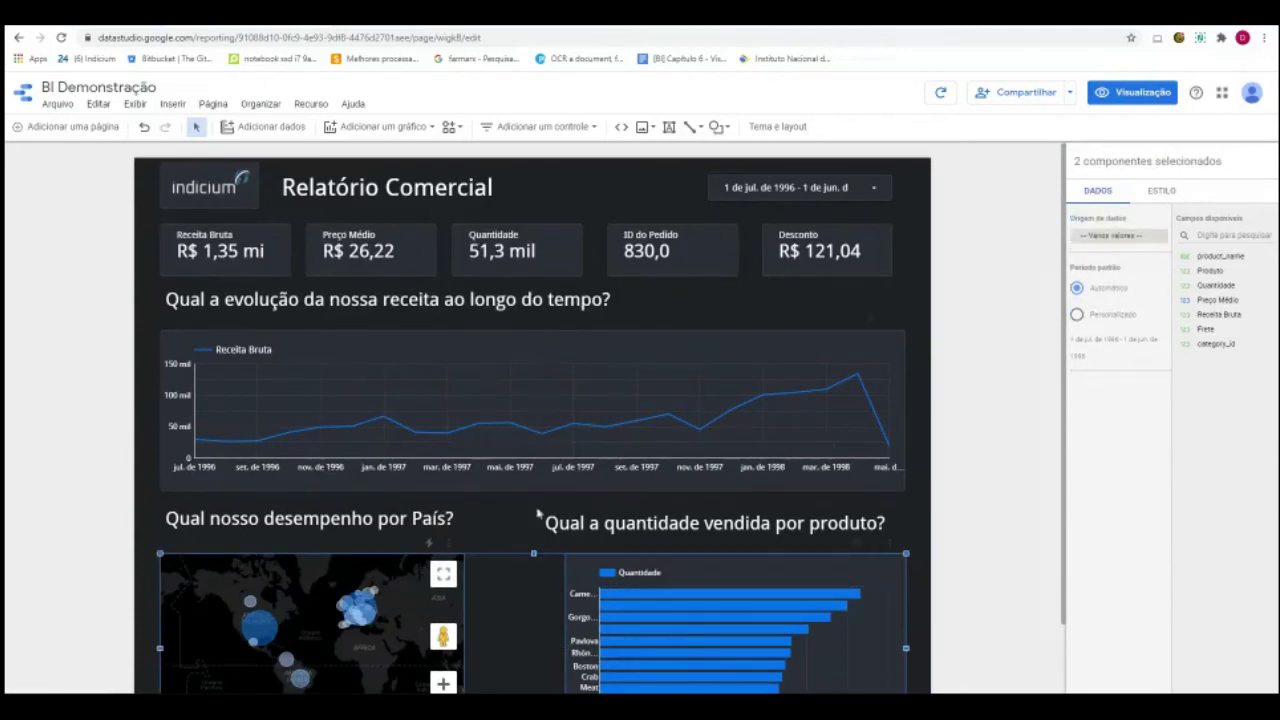
pyautogui.click(312, 600)
pyautogui.scroll(-1, 1106, 541)
pyautogui.scroll(-3, 1100, 500)
pyautogui.click(900, 365)
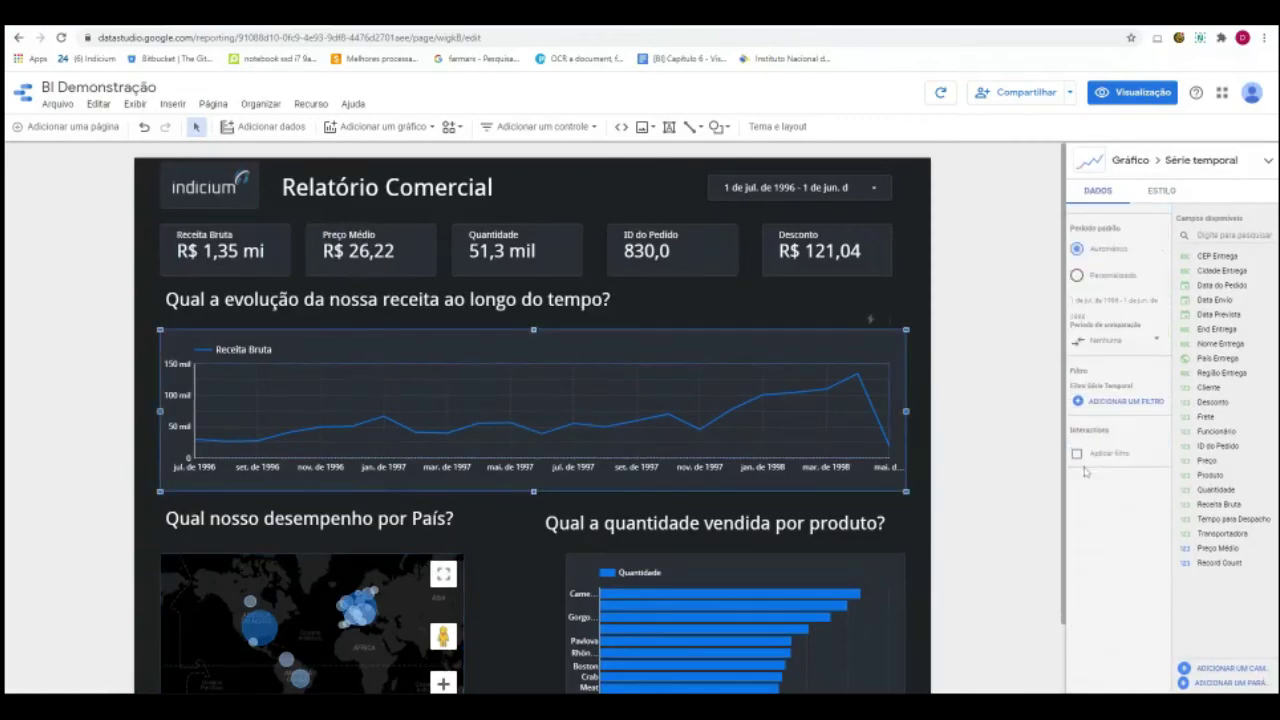
# Preview the report, inspect the product bars, and test filtering from May to September 1997 on the revenue chart, clearing the filter.
pyautogui.click(1133, 92)
pyautogui.scroll(-1, 790, 270)
pyautogui.moveTo(760, 516)
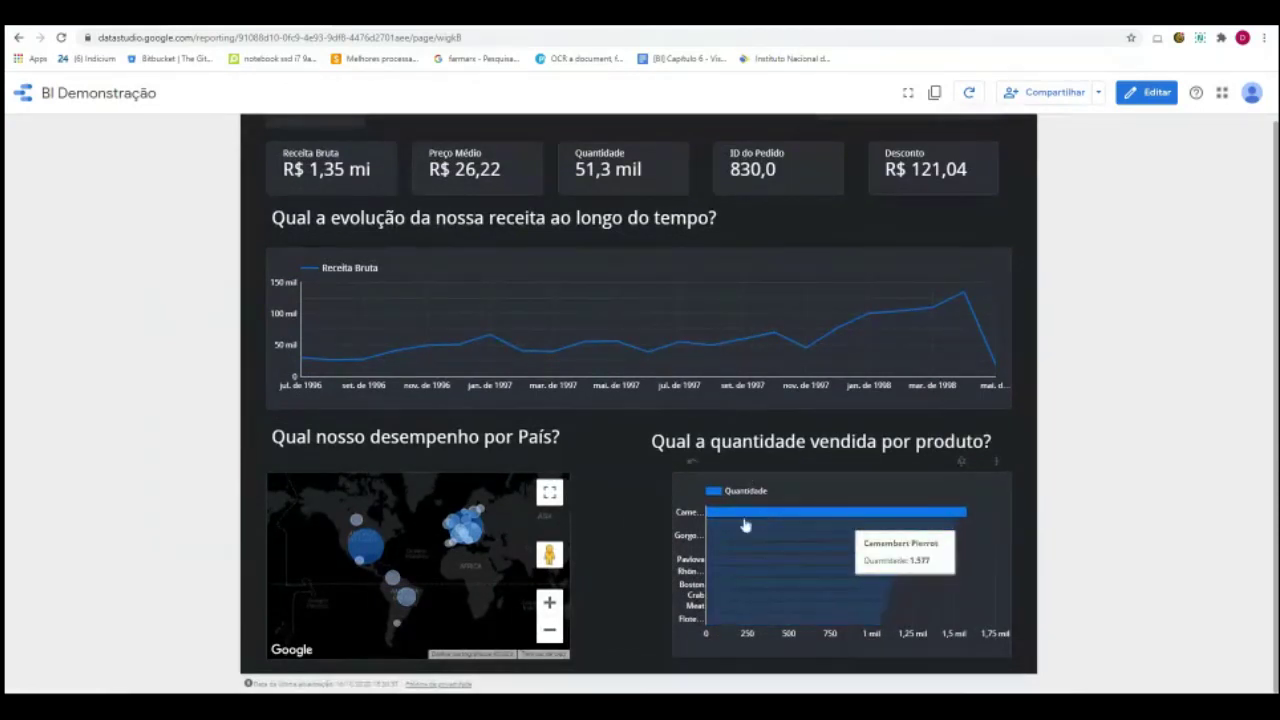
pyautogui.moveTo(756, 540)
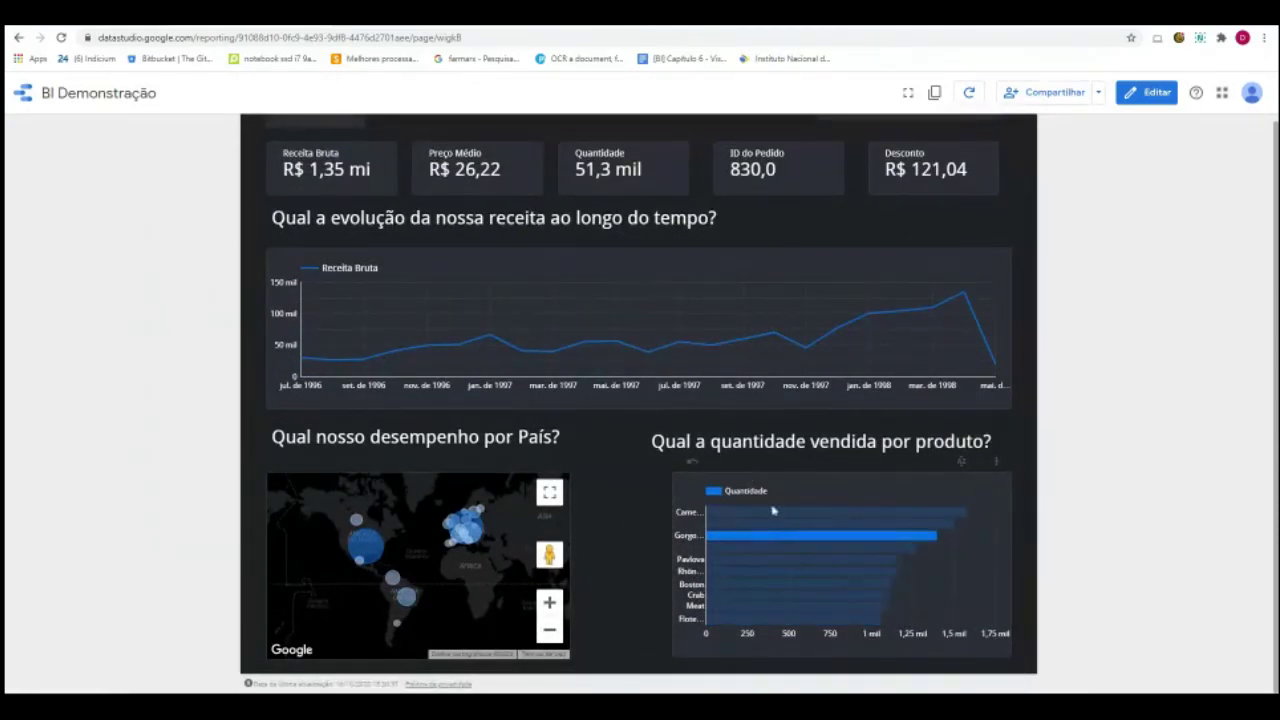
pyautogui.click(650, 345)
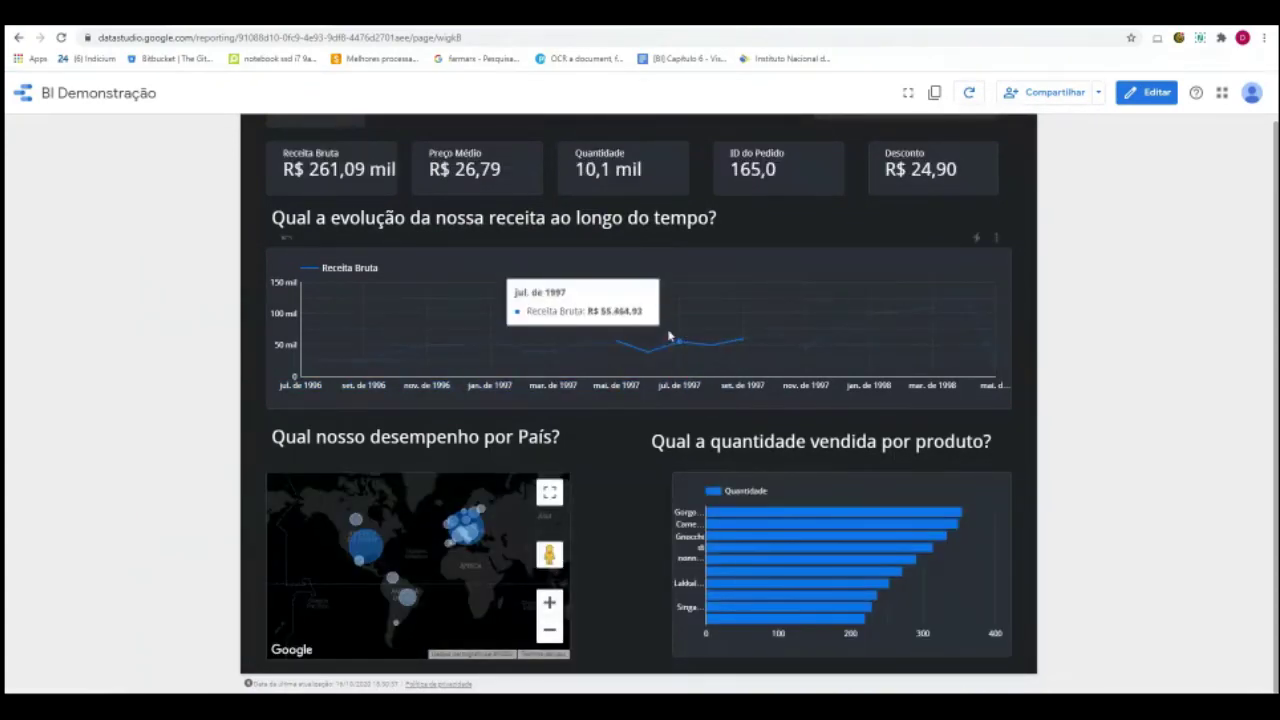
pyautogui.click(671, 340)
# Test filtering the report by the USA bubble on the country map and clear that selection.
pyautogui.click(364, 548)
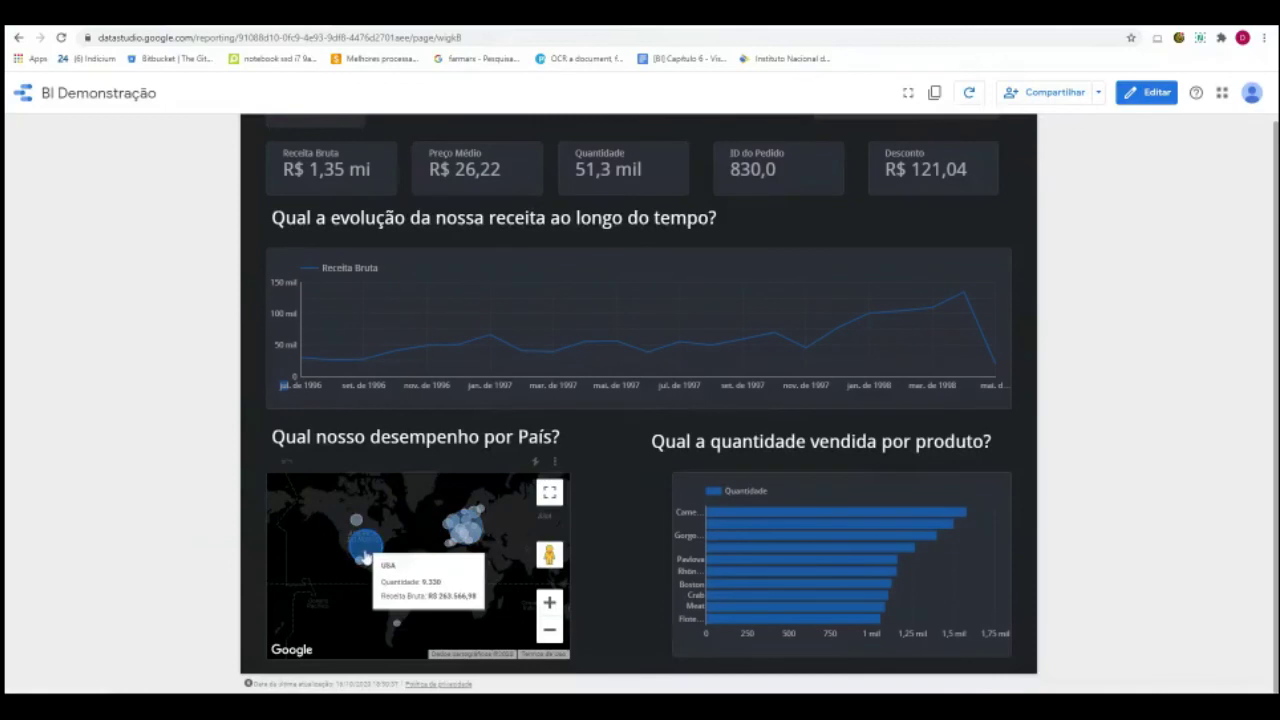
pyautogui.rightClick(365, 552)
pyautogui.press('Escape')
pyautogui.click(365, 550)
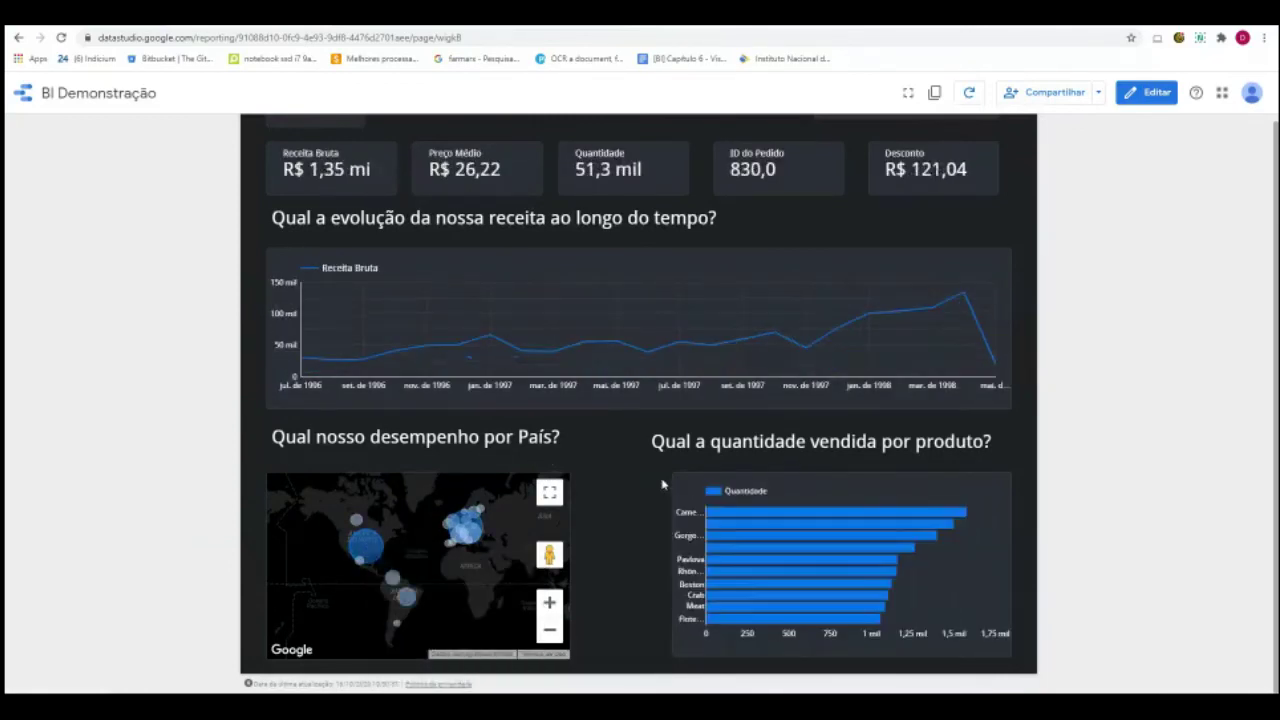
# Test filtering the report from November 1996 onward on the revenue chart, reset it and return to editing.
pyautogui.scroll(1, 603, 420)
pyautogui.moveTo(432, 400); pyautogui.dragTo(987, 438)
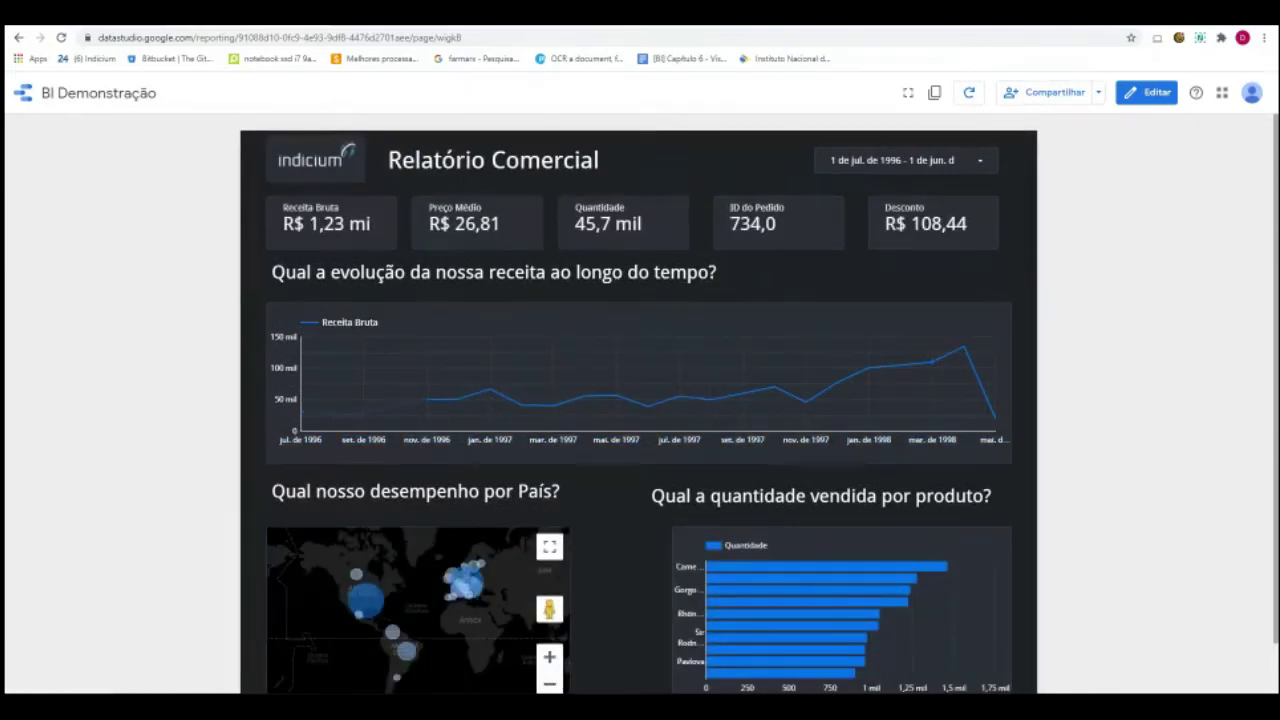
pyautogui.click(686, 392)
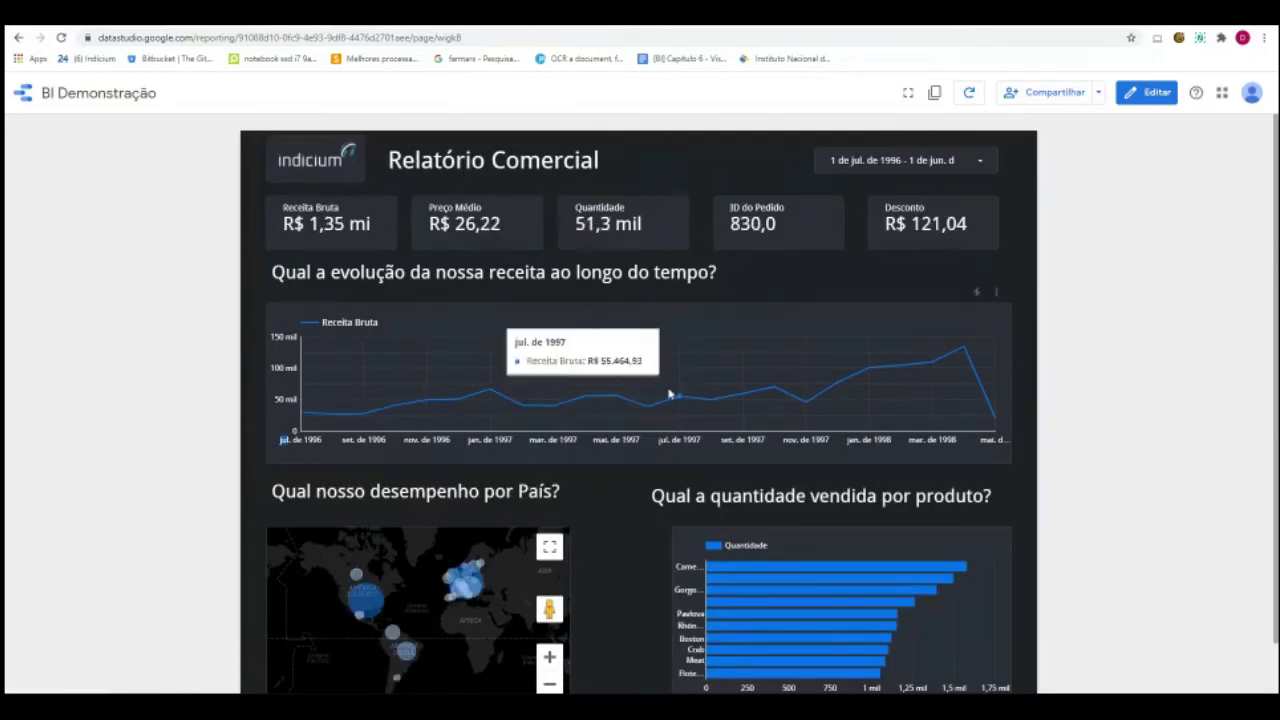
pyautogui.hotkey('ctrl', 'shift', 'e')
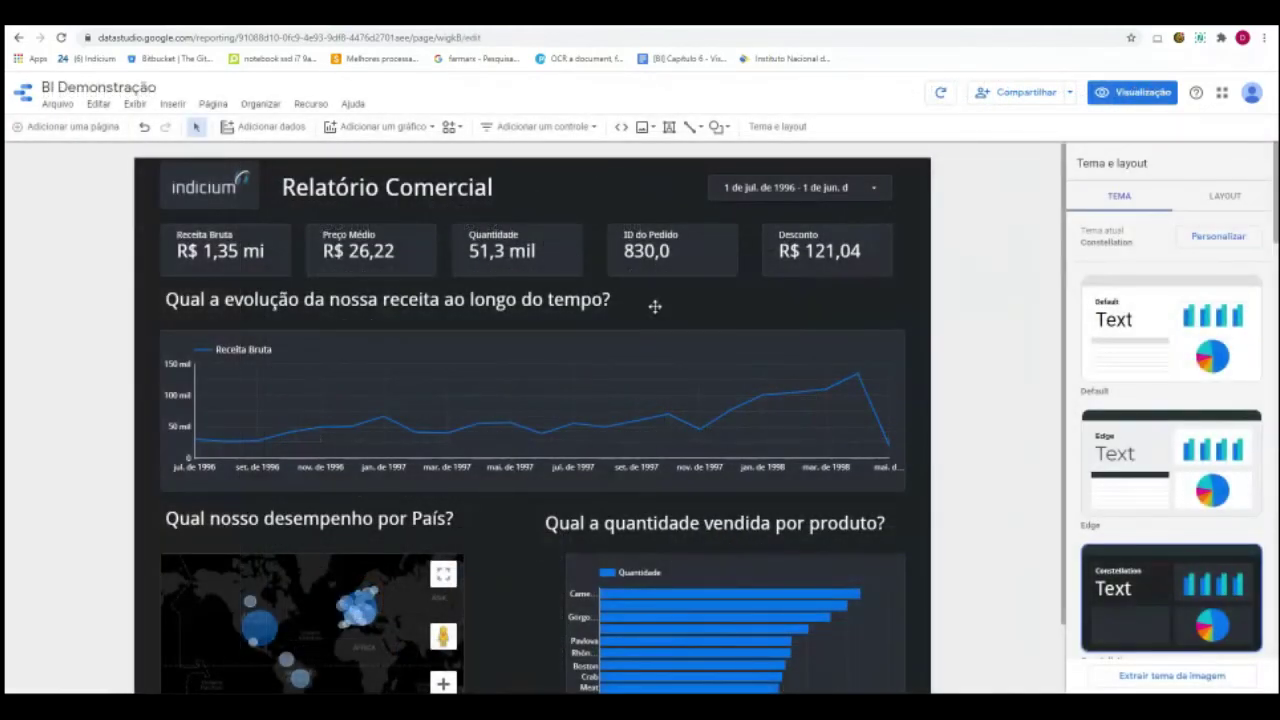
pyautogui.scroll(-1, 818, 338)
pyautogui.scroll(1, 817, 335)
pyautogui.scroll(-1, 140, 230)
pyautogui.scroll(1, 171, 245)
pyautogui.click(45, 126)
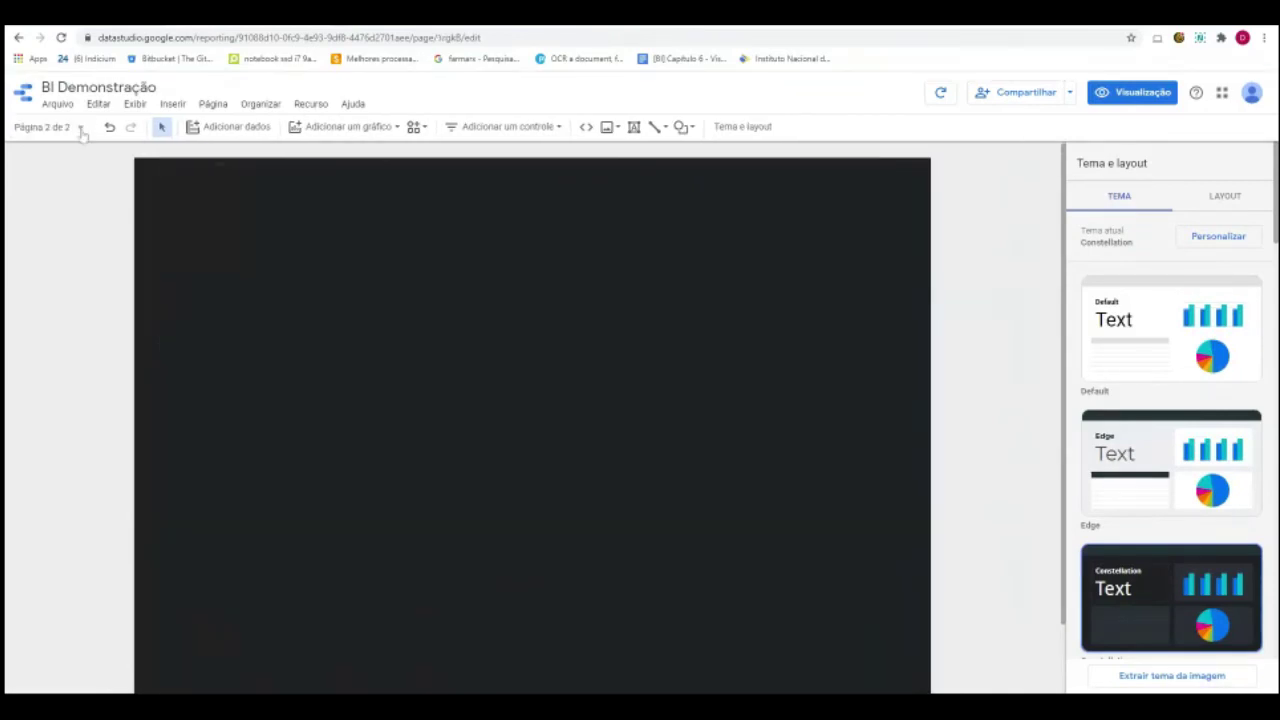
pyautogui.click(80, 128)
pyautogui.click(246, 214)
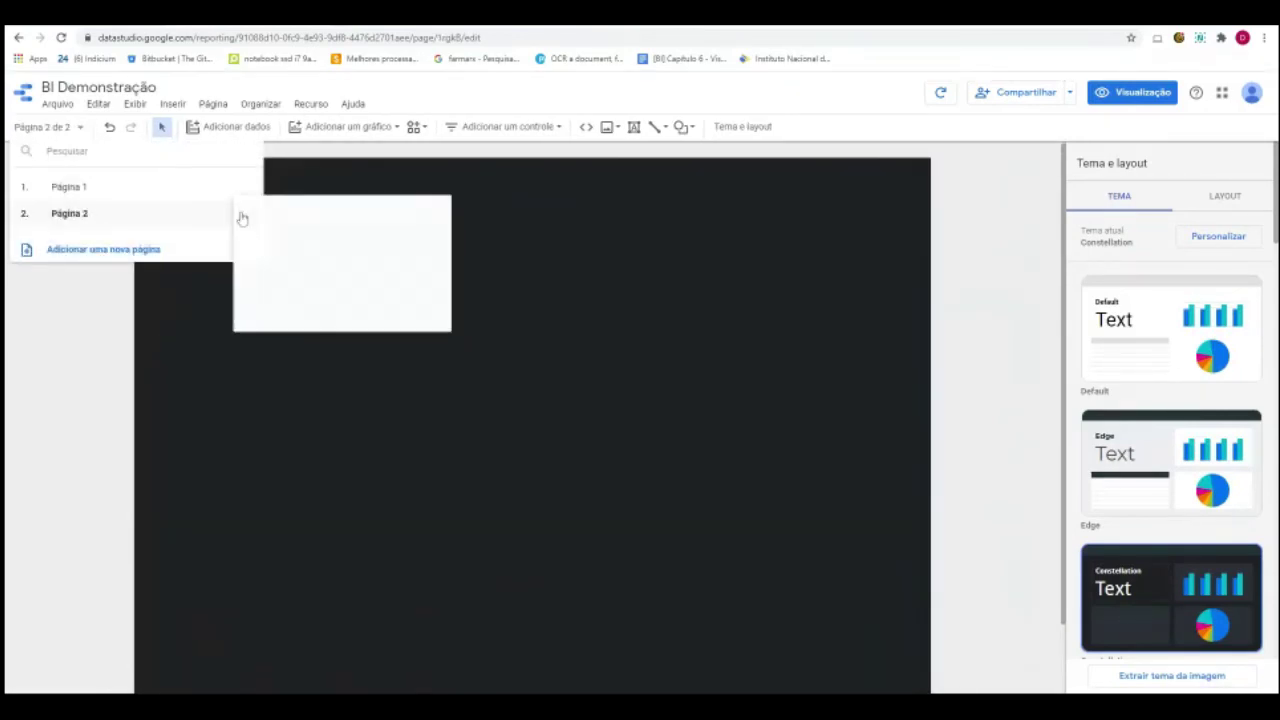
pyautogui.click(312, 312)
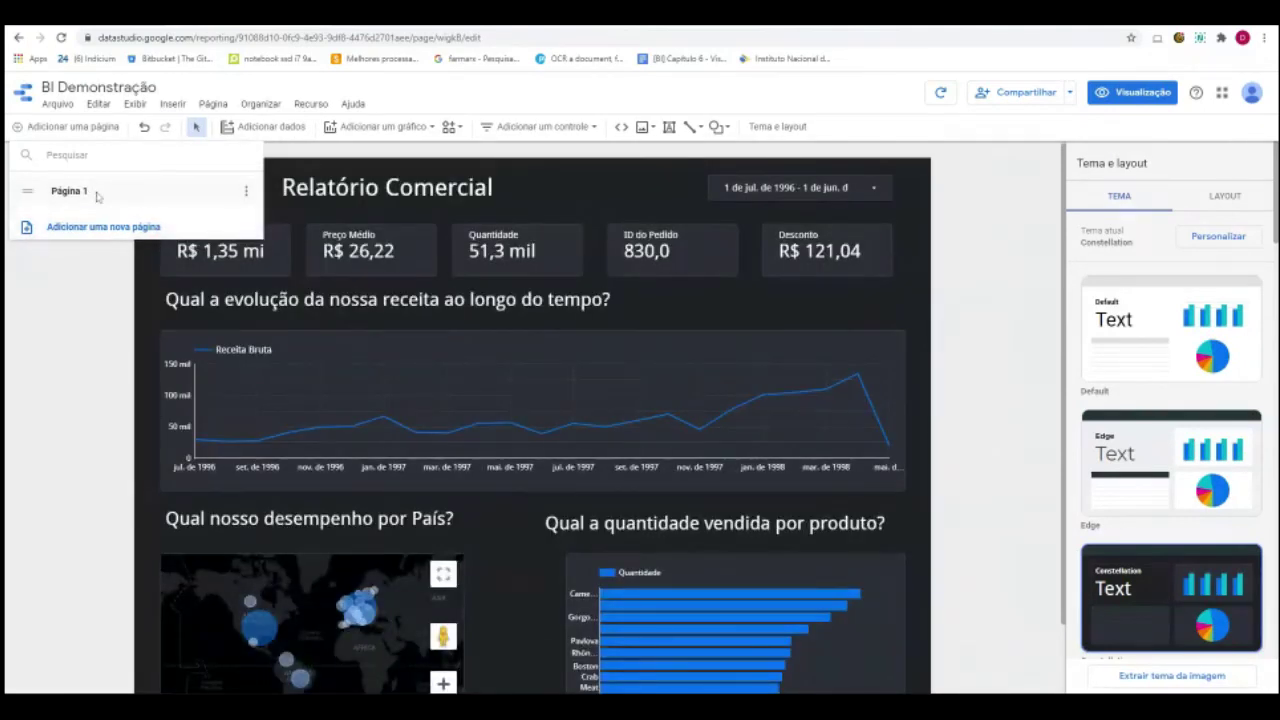
# Rename Página 1 as Relatório Comercial.
pyautogui.click(246, 190)
pyautogui.click(285, 192)
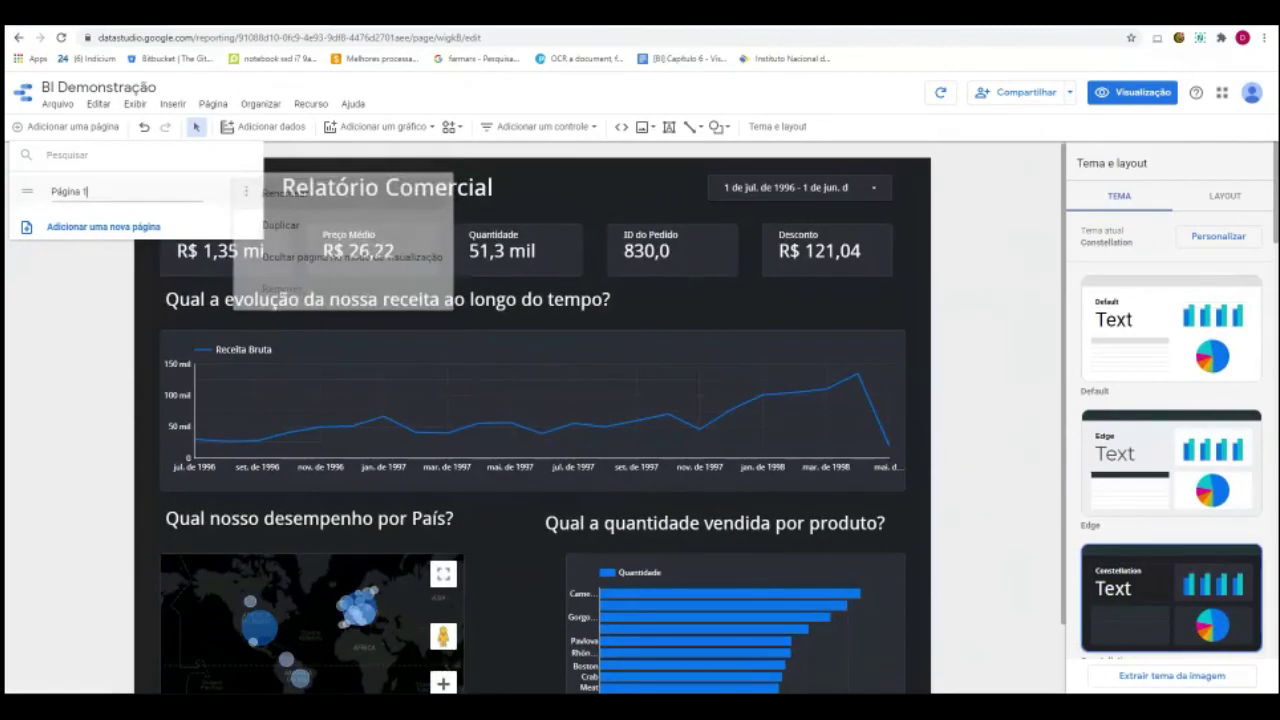
pyautogui.press('BackSpace')
pyautogui.press('BackSpace')
pyautogui.press('BackSpace')
pyautogui.press('BackSpace')
pyautogui.press('BackSpace')
pyautogui.press('BackSpace')
pyautogui.write('Rela')
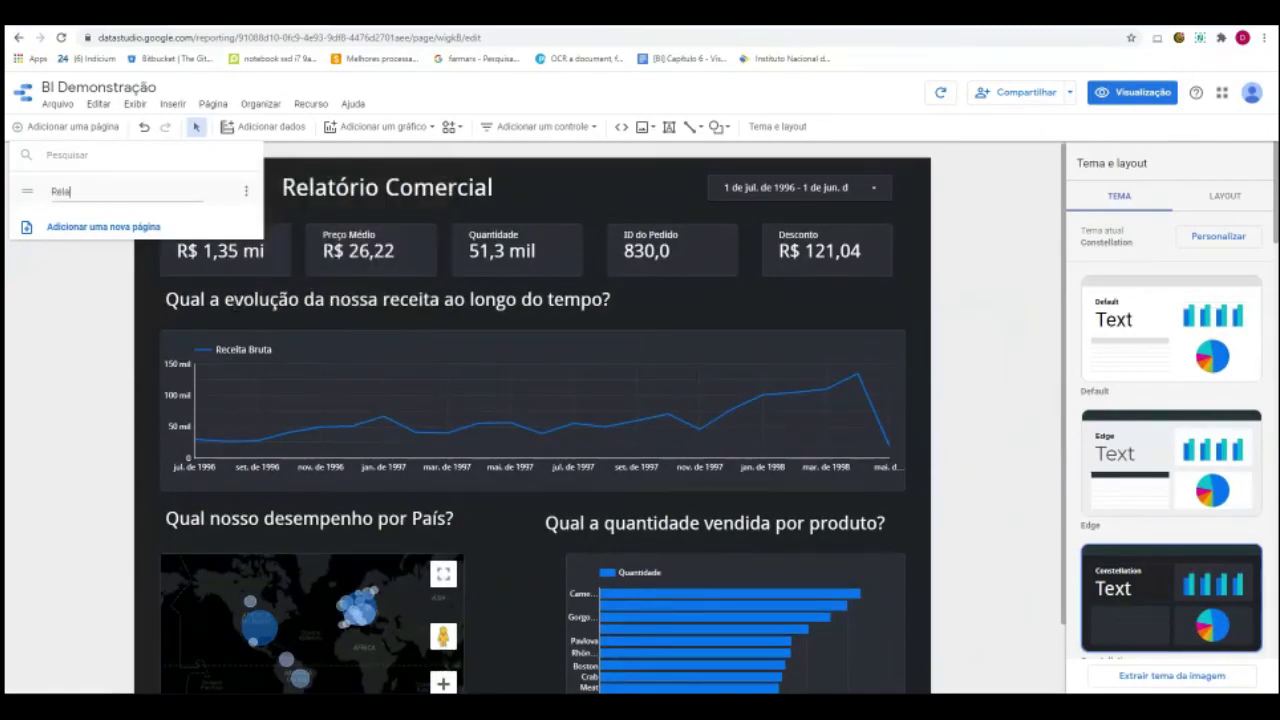
pyautogui.write('omercial')
pyautogui.press('Return')
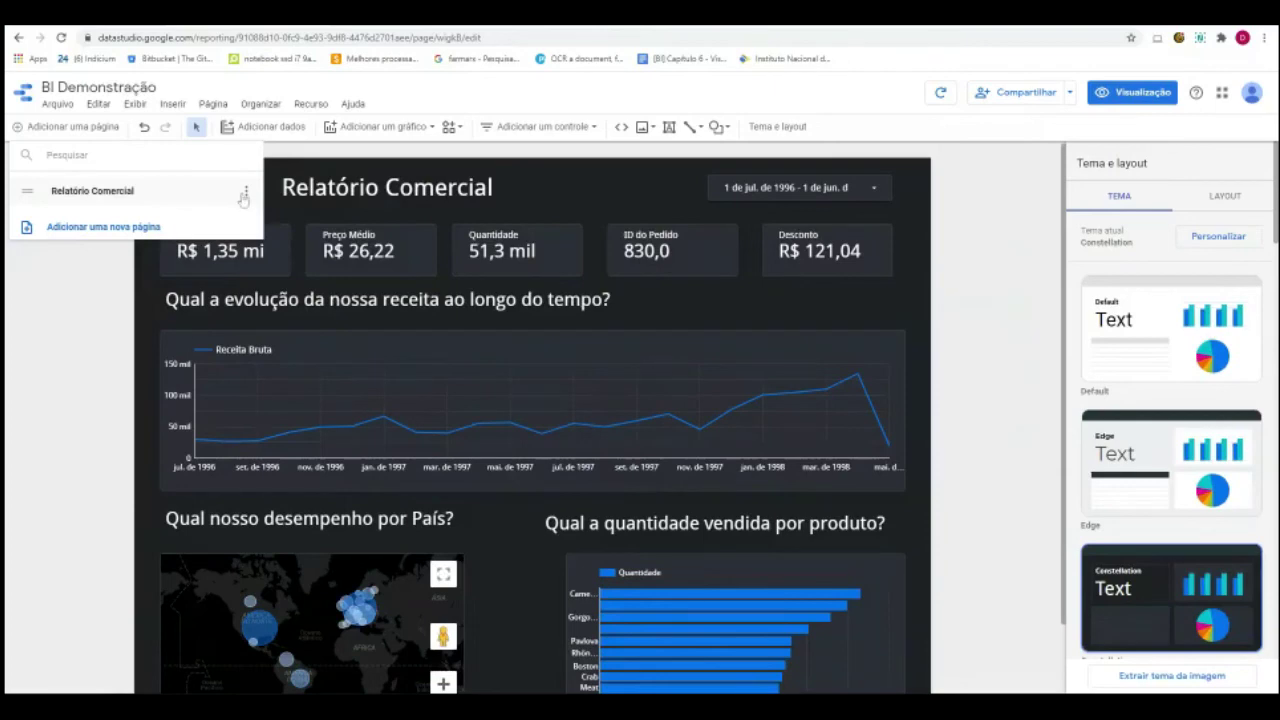
# Duplicate the Relatório Comercial page and change the copy's heading to Relatório Detalhado.
pyautogui.click(246, 190)
pyautogui.click(323, 228)
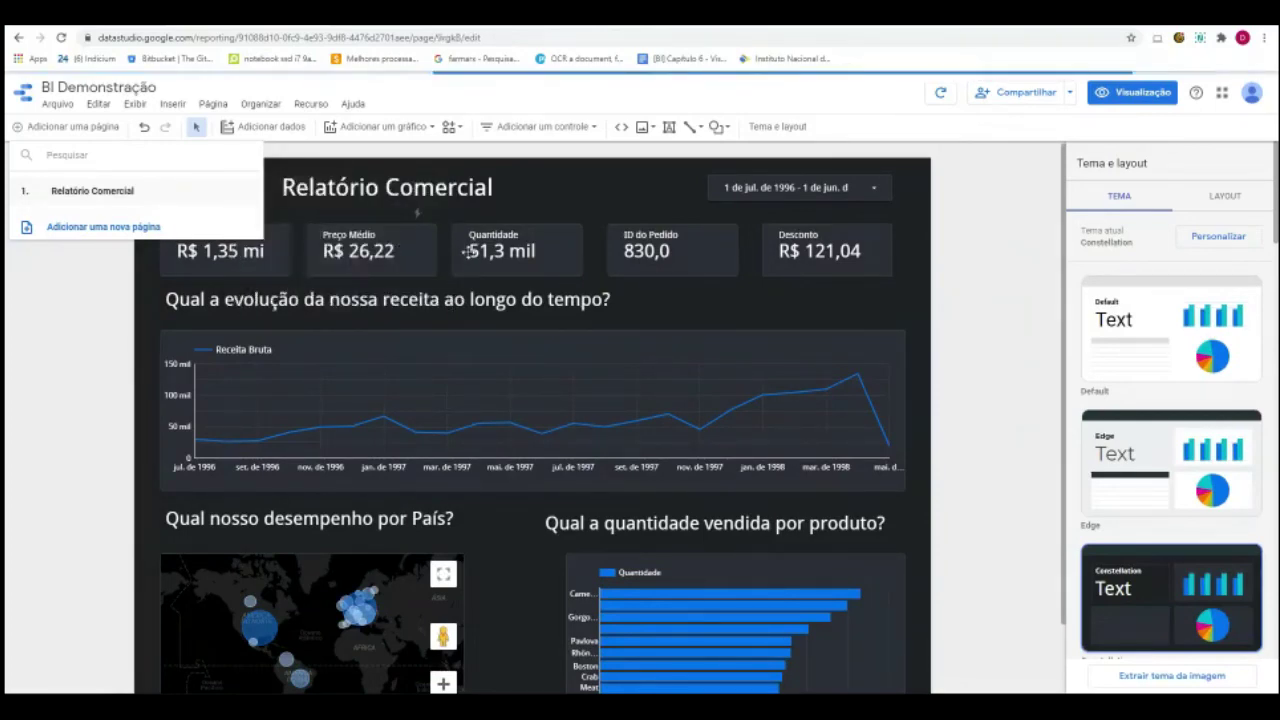
pyautogui.click(387, 187)
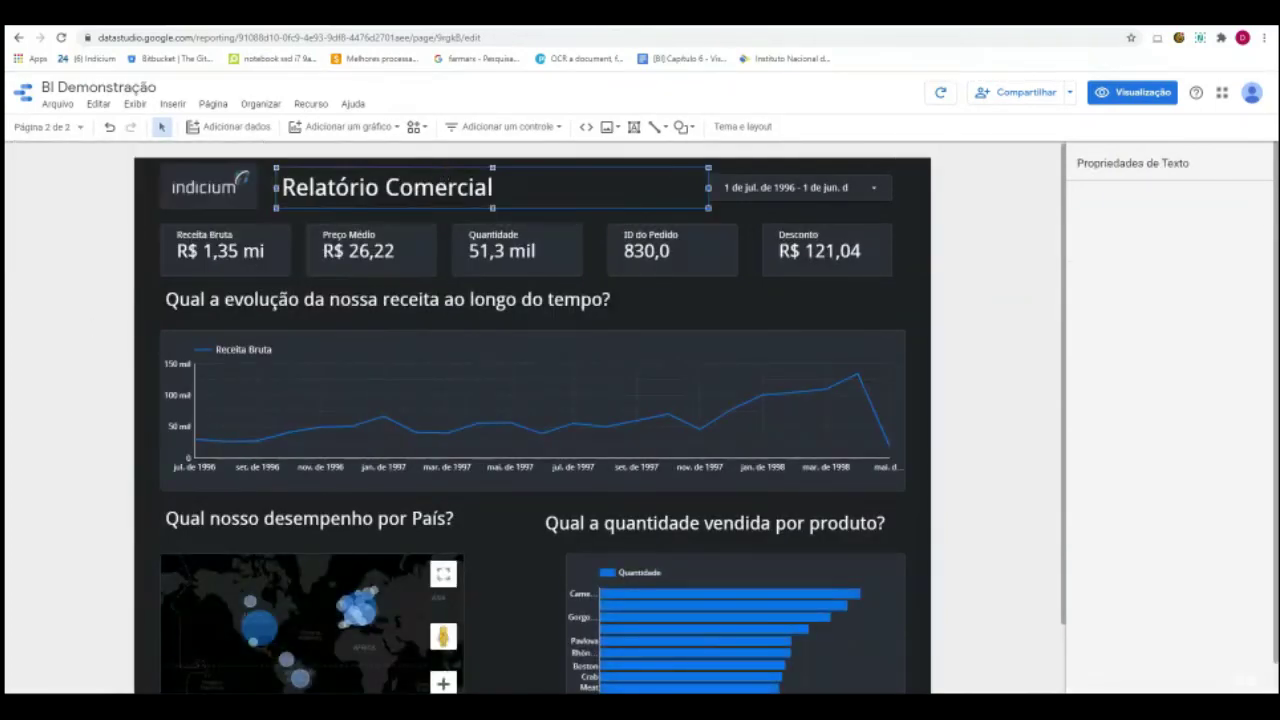
pyautogui.doubleClick(440, 187)
pyautogui.write('Detalhado')
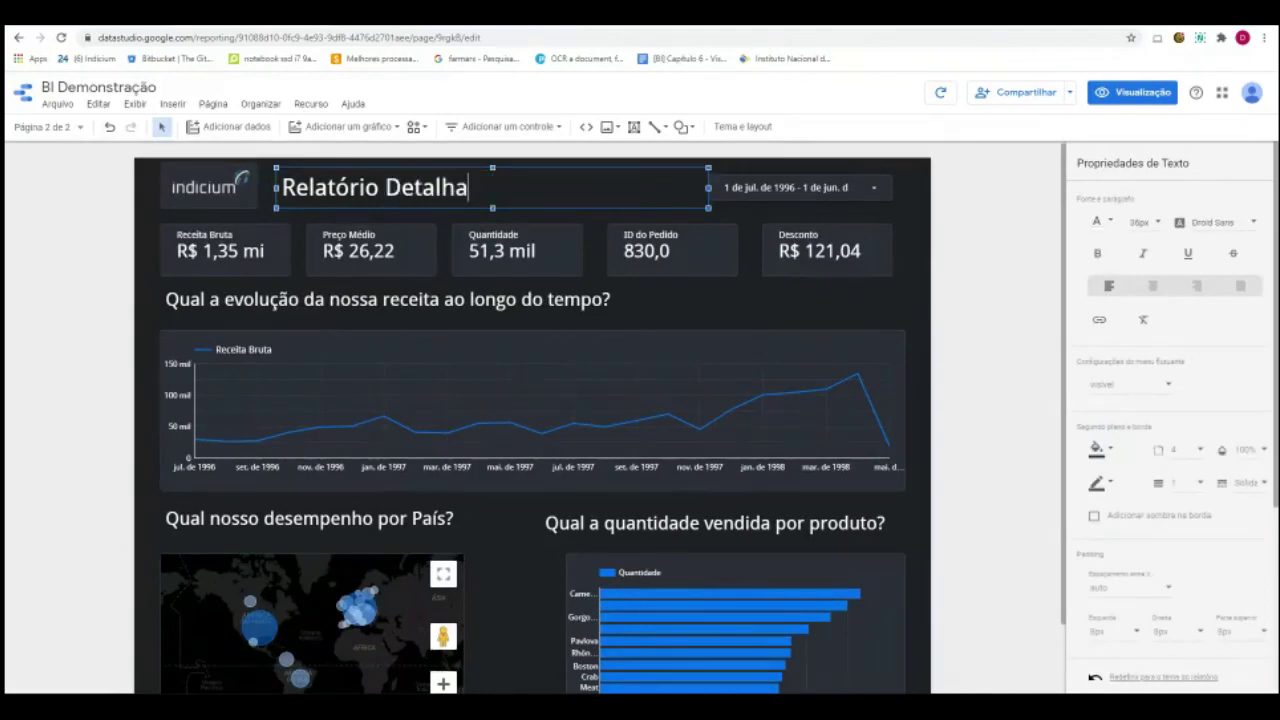
pyautogui.click(899, 283)
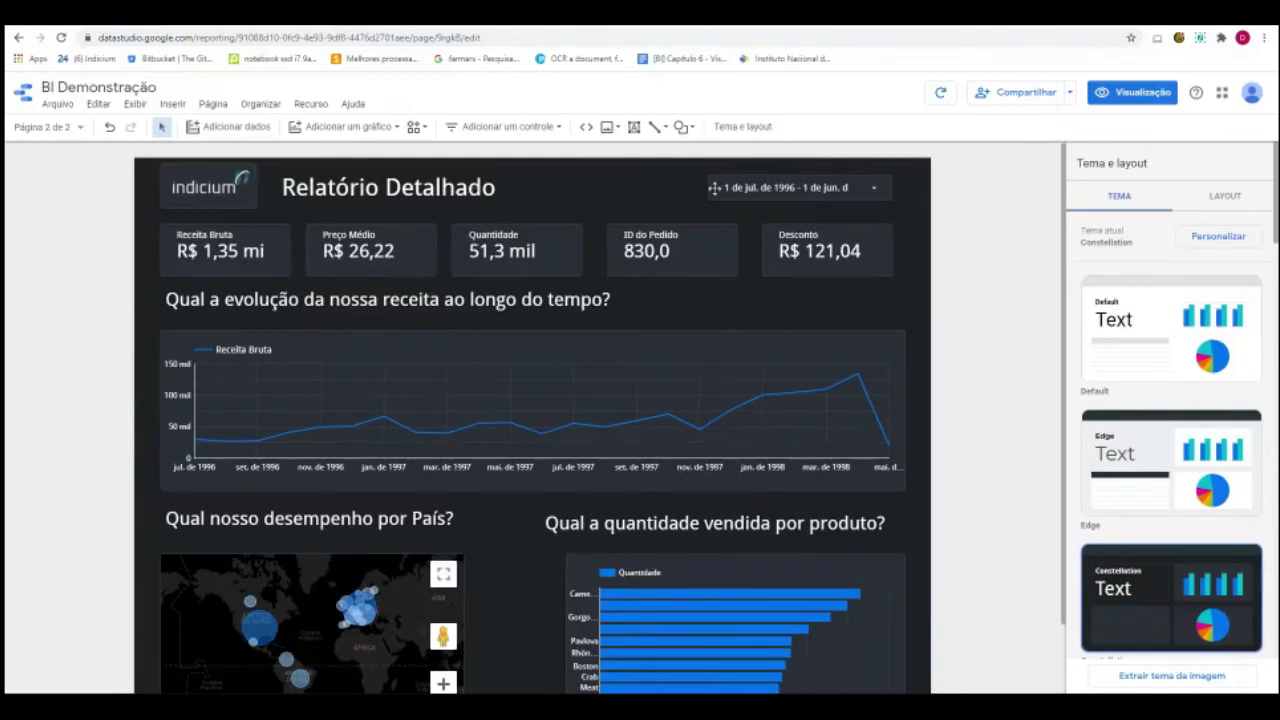
# Add a drop-down list control for País Entrega, sized to fit between the page heading and the date control.
pyautogui.click(876, 183)
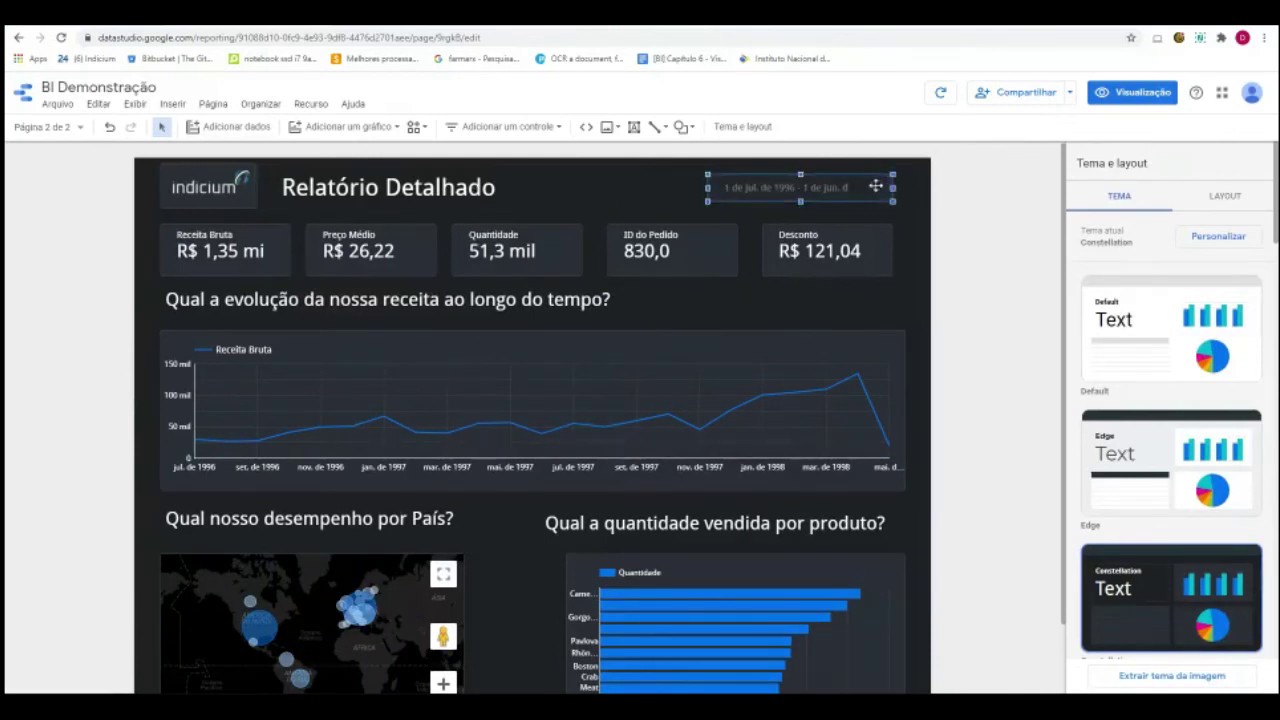
pyautogui.click(845, 190)
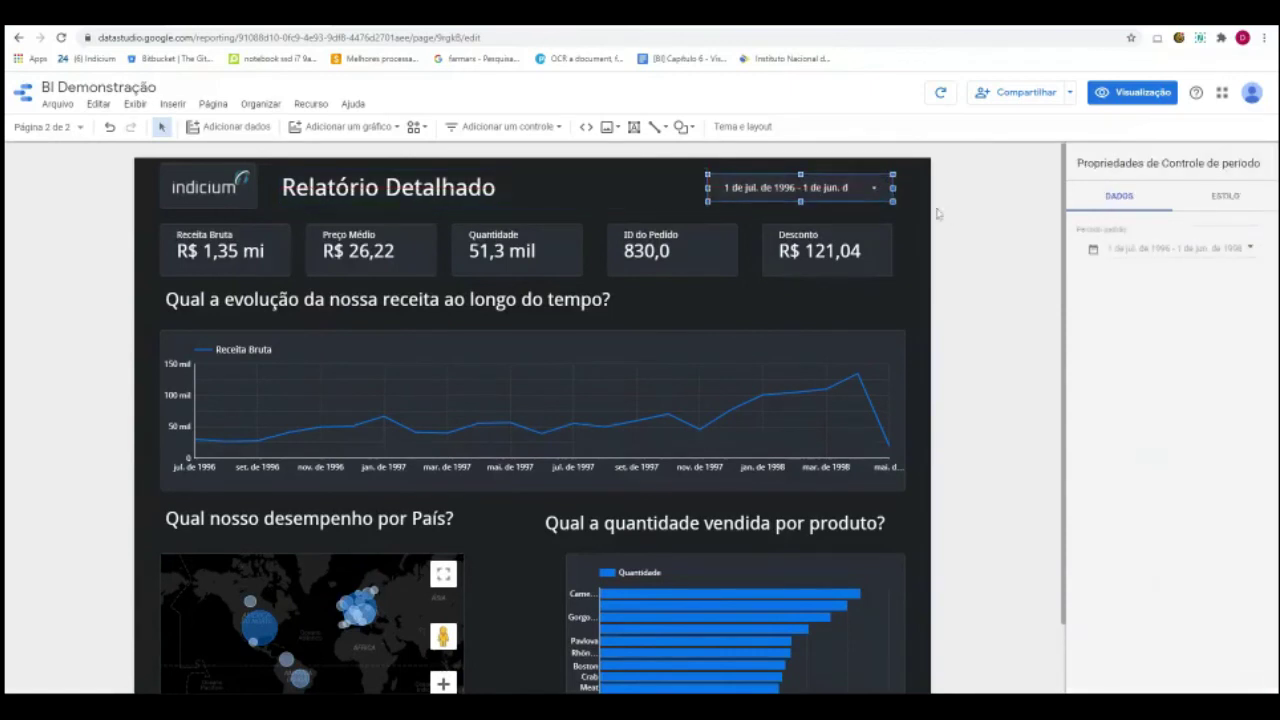
pyautogui.click(508, 127)
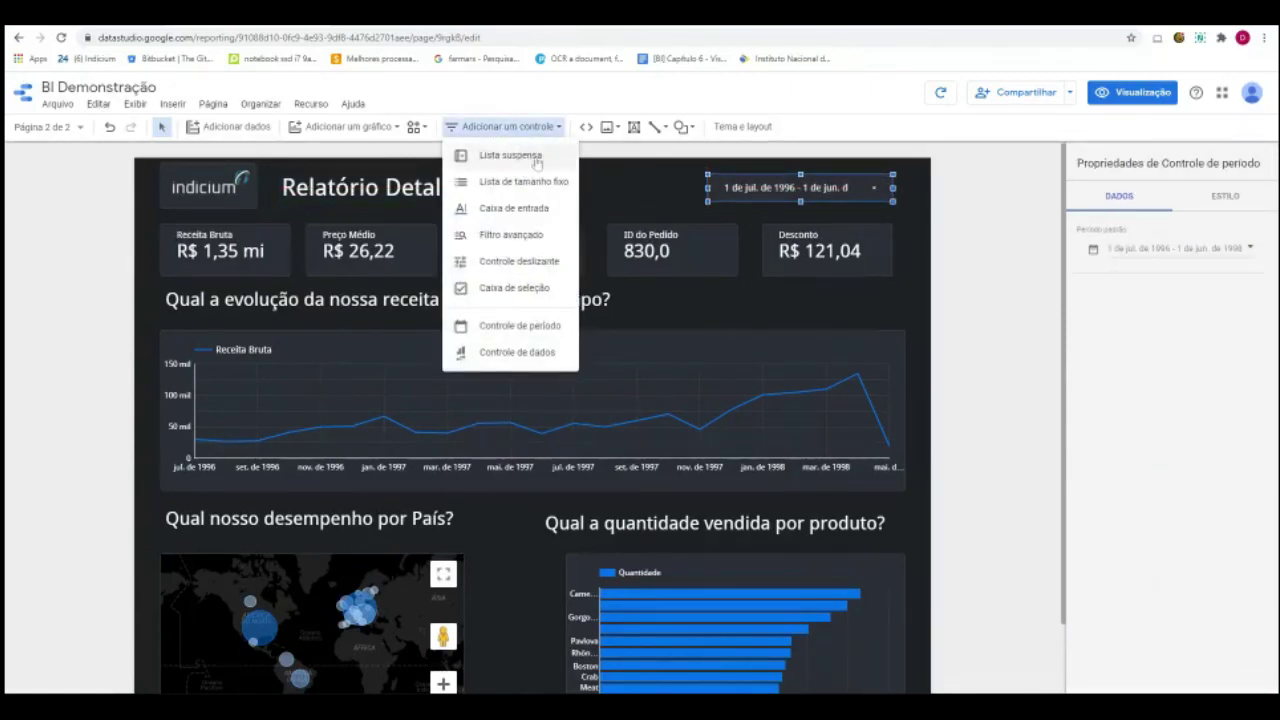
pyautogui.click(536, 158)
pyautogui.click(543, 180)
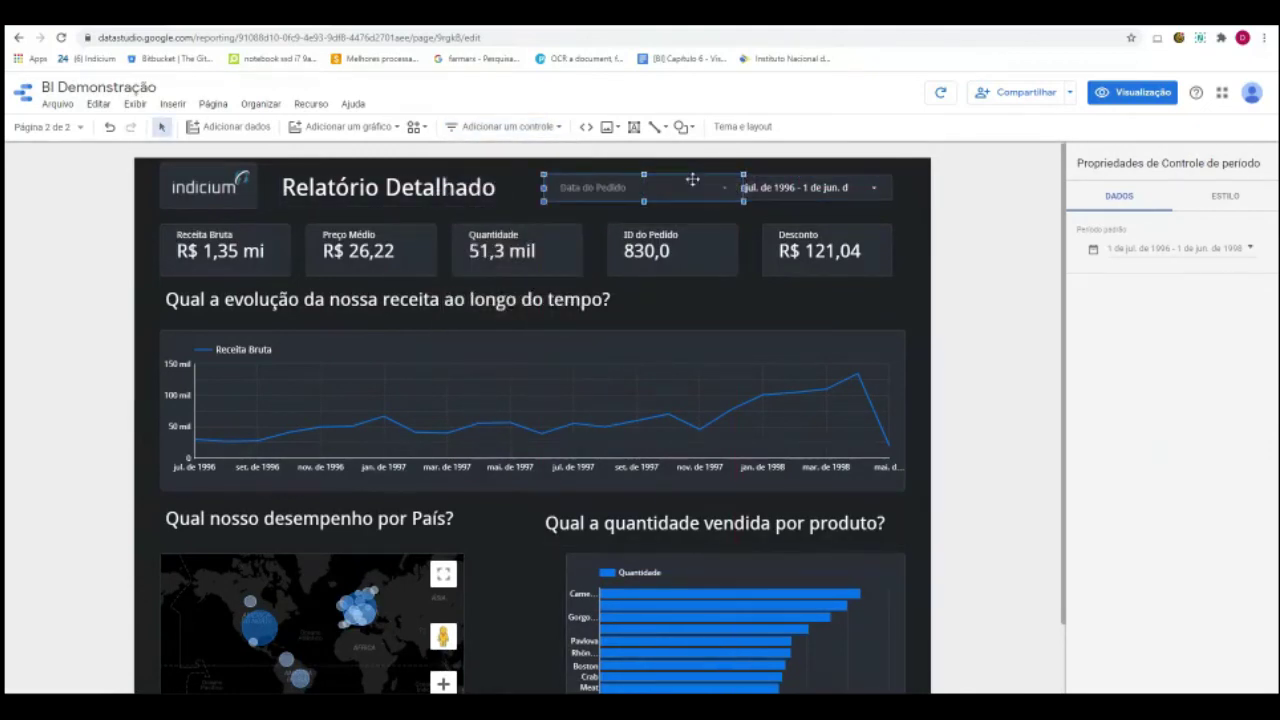
pyautogui.moveTo(695, 187); pyautogui.dragTo(698, 188)
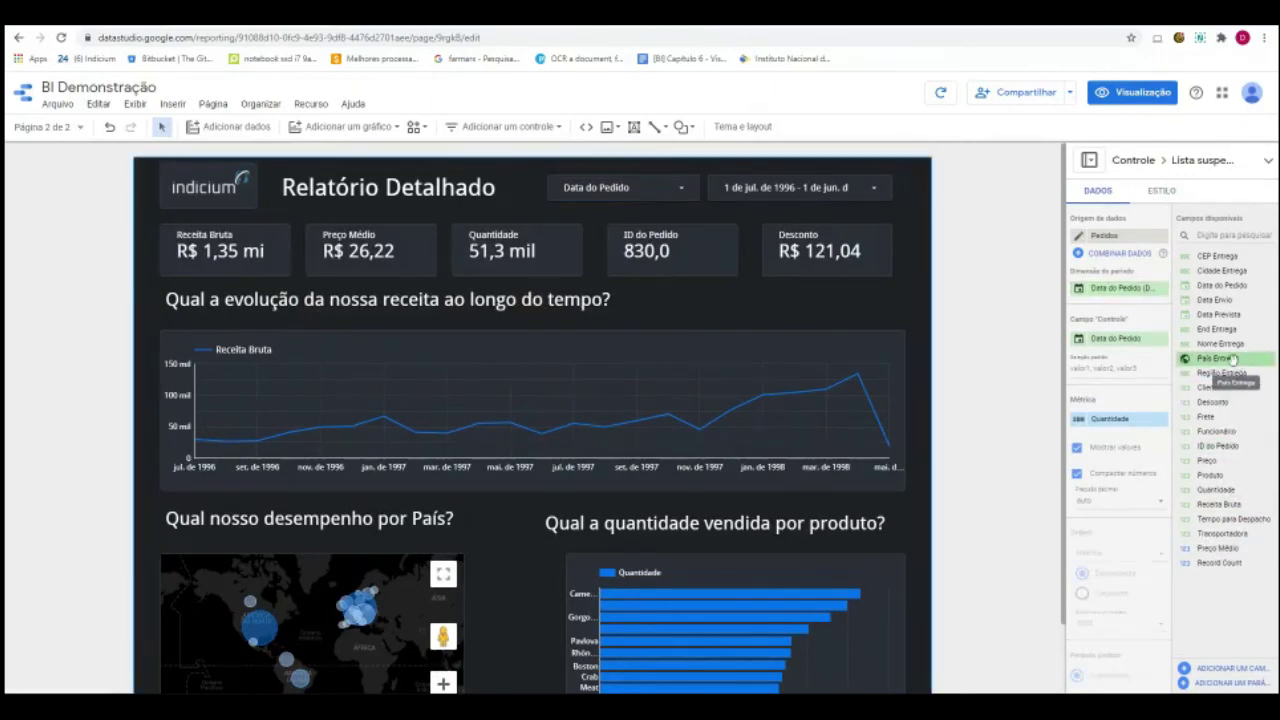
pyautogui.moveTo(1215, 378); pyautogui.dragTo(1115, 338)
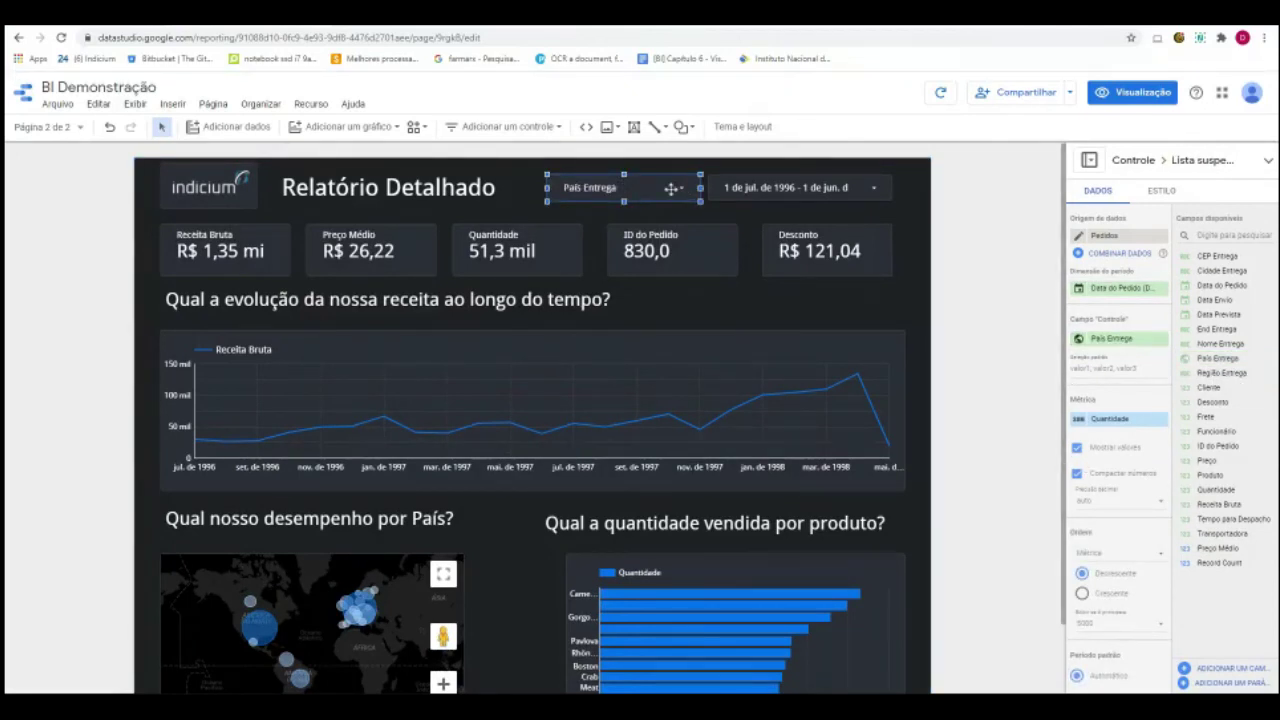
pyautogui.click(957, 213)
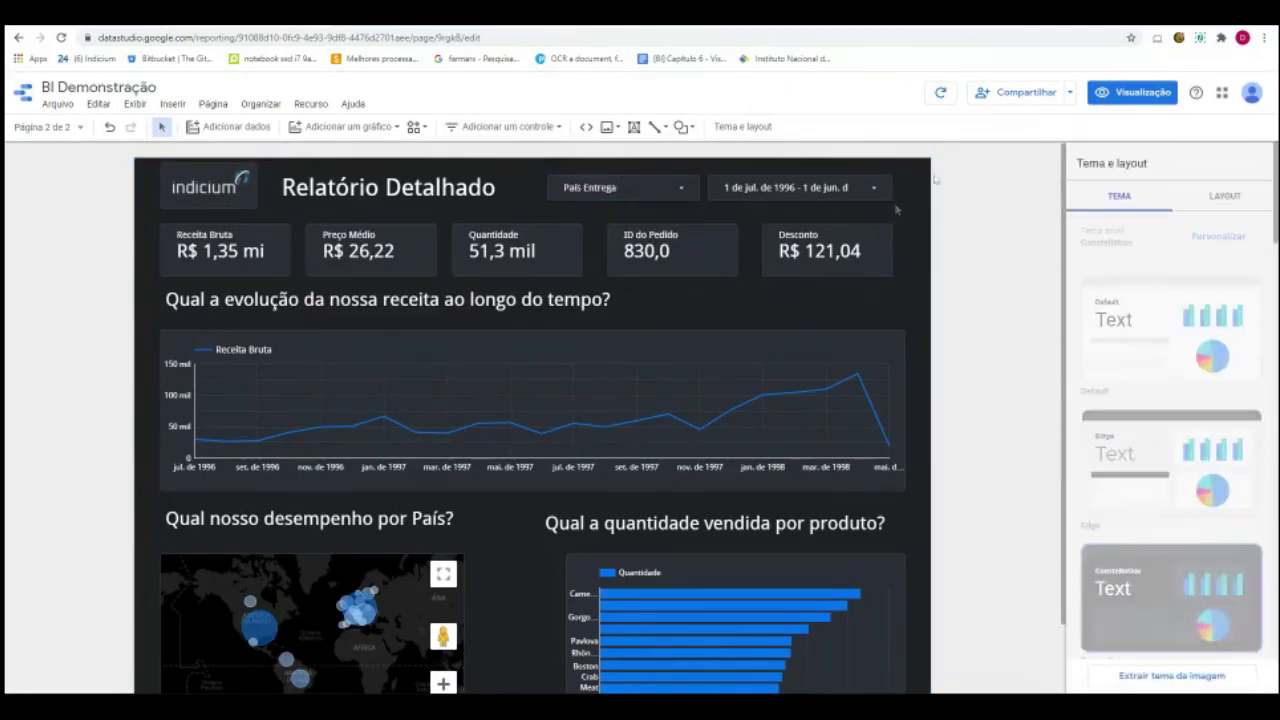
# Preview the report, test the País Entrega filter with only USA selected, and reselect all countries.
pyautogui.click(1108, 93)
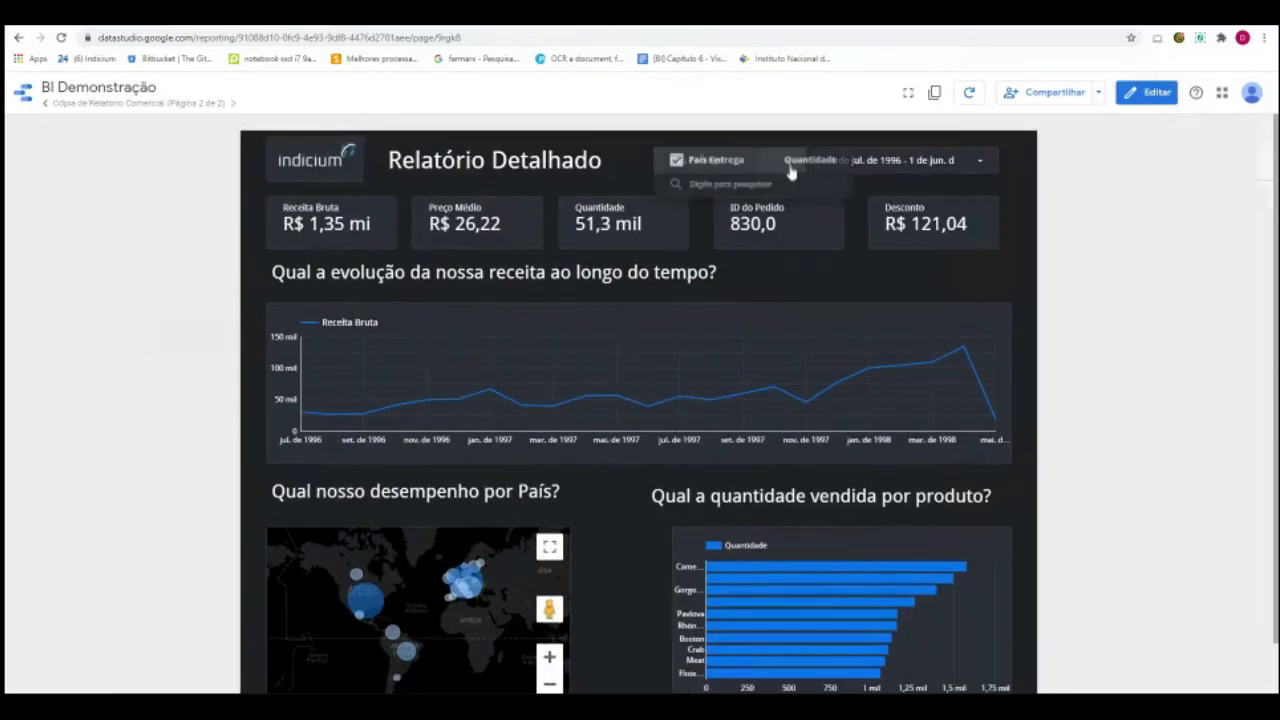
pyautogui.click(790, 165)
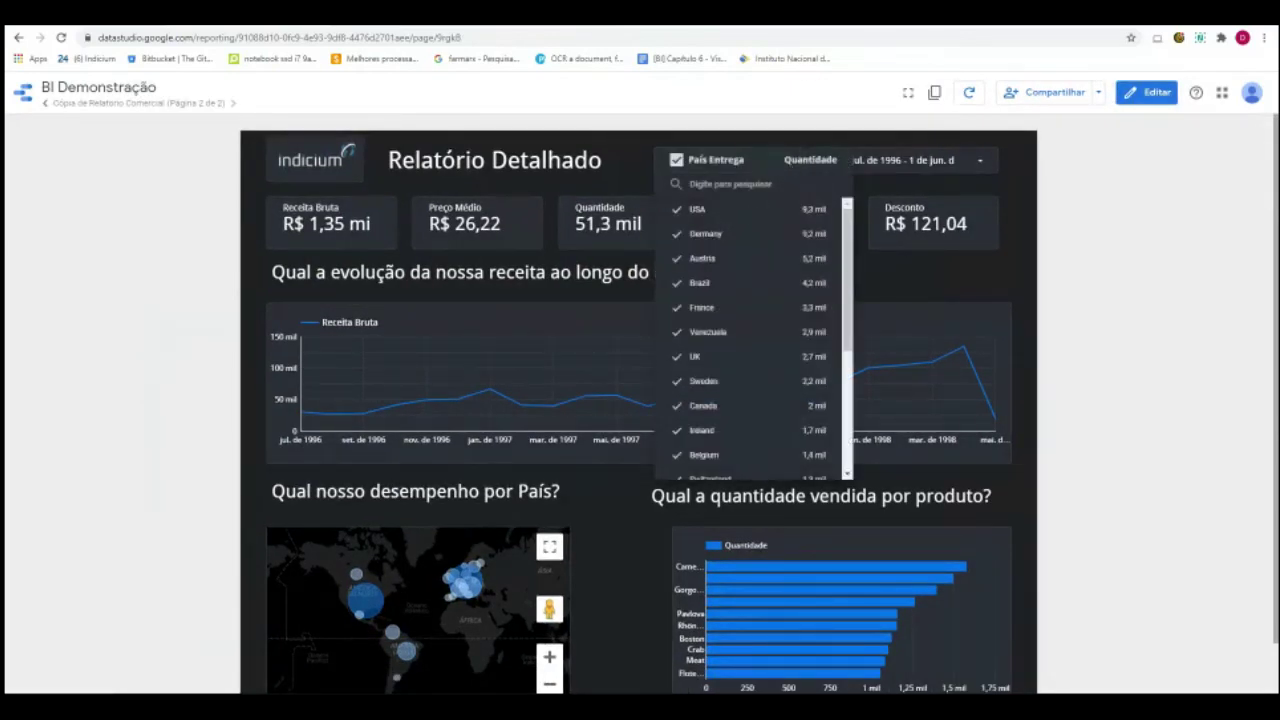
pyautogui.click(797, 210)
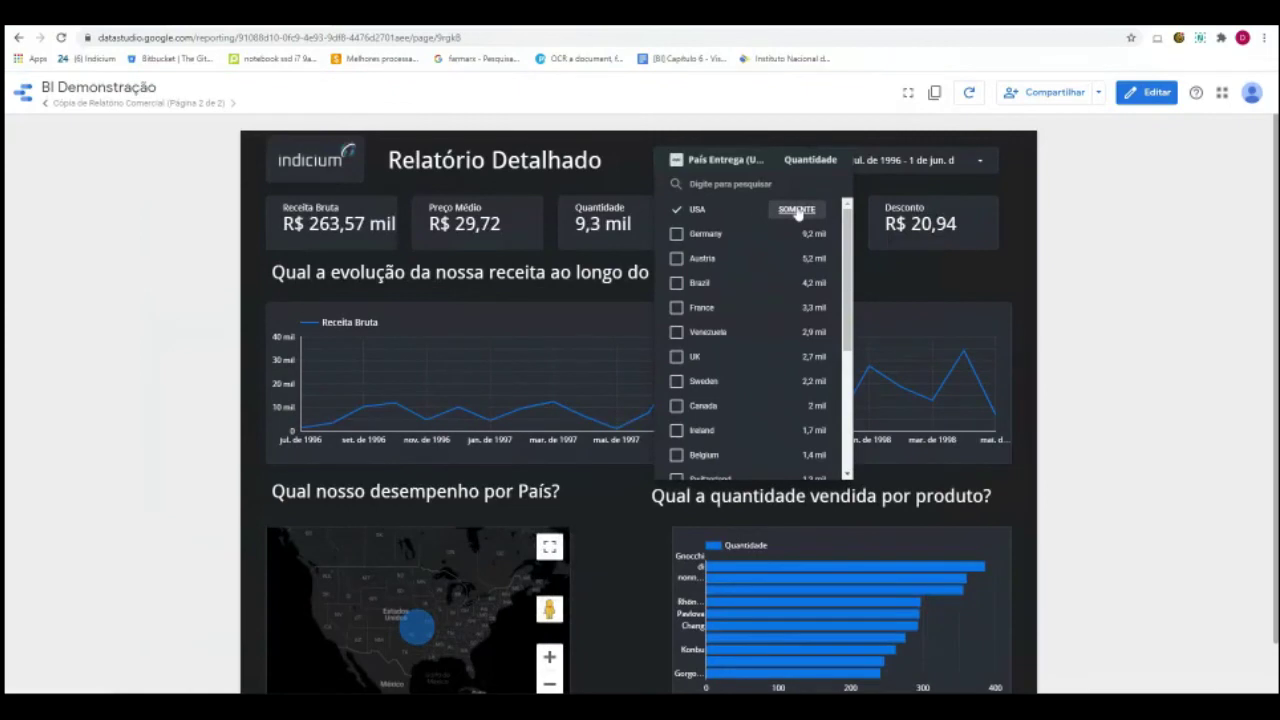
pyautogui.click(682, 211)
pyautogui.scroll(-1, 729, 228)
pyautogui.scroll(-2, 729, 228)
pyautogui.scroll(5, 735, 256)
pyautogui.scroll(-4, 735, 256)
pyautogui.scroll(5, 766, 343)
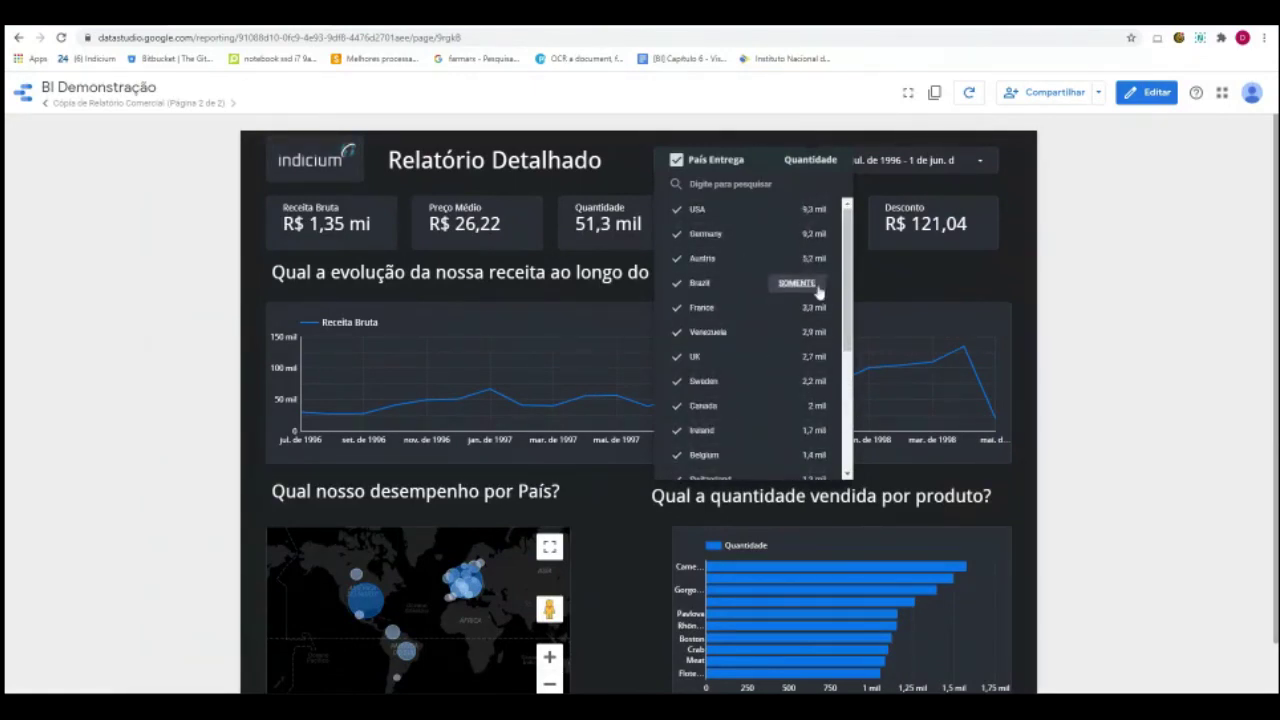
# Test filtering País Entrega to Brazil plus March 1998 on the revenue chart, inspect the map, and return to editing.
pyautogui.click(817, 289)
pyautogui.click(938, 206)
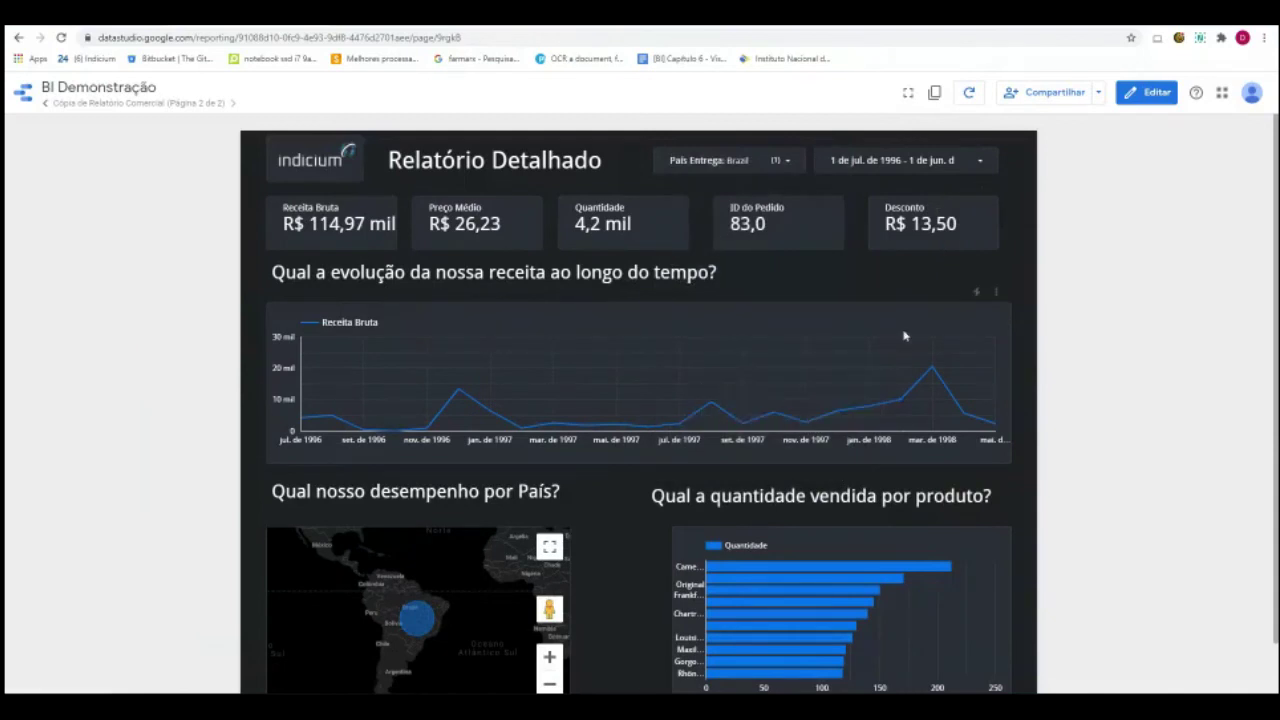
pyautogui.click(935, 396)
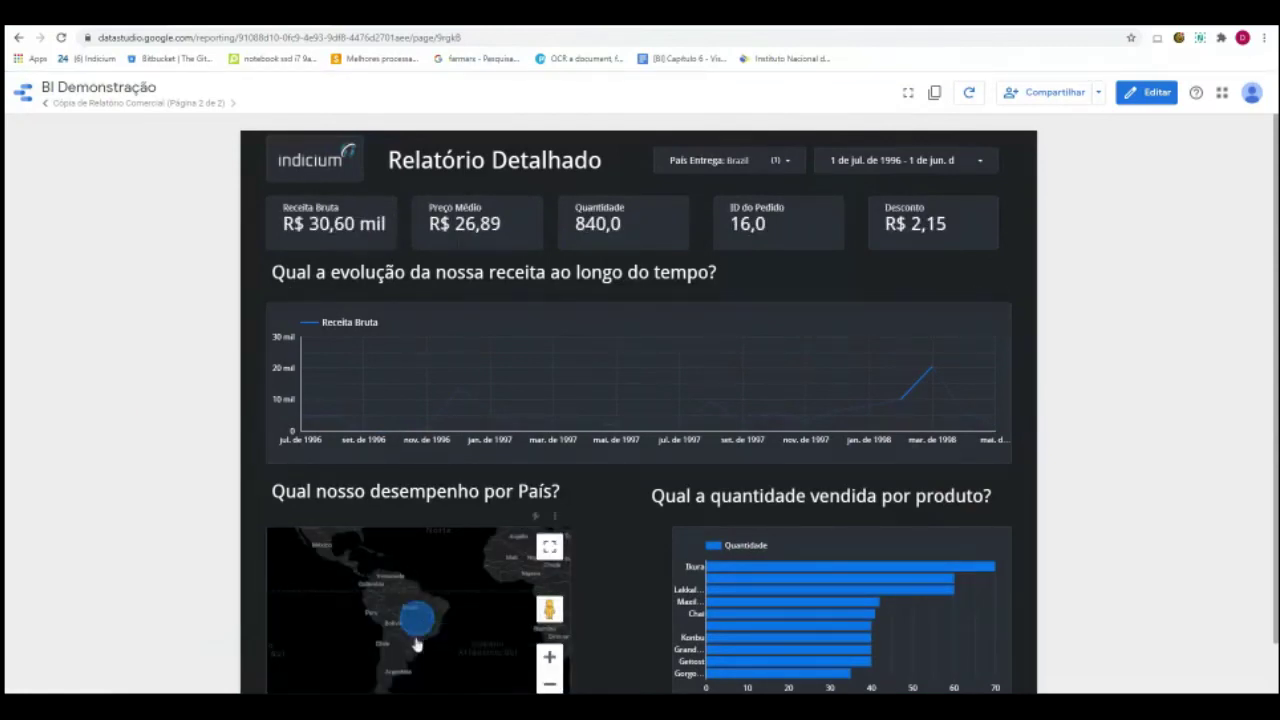
pyautogui.scroll(3, 413, 607)
pyautogui.scroll(-3, 413, 607)
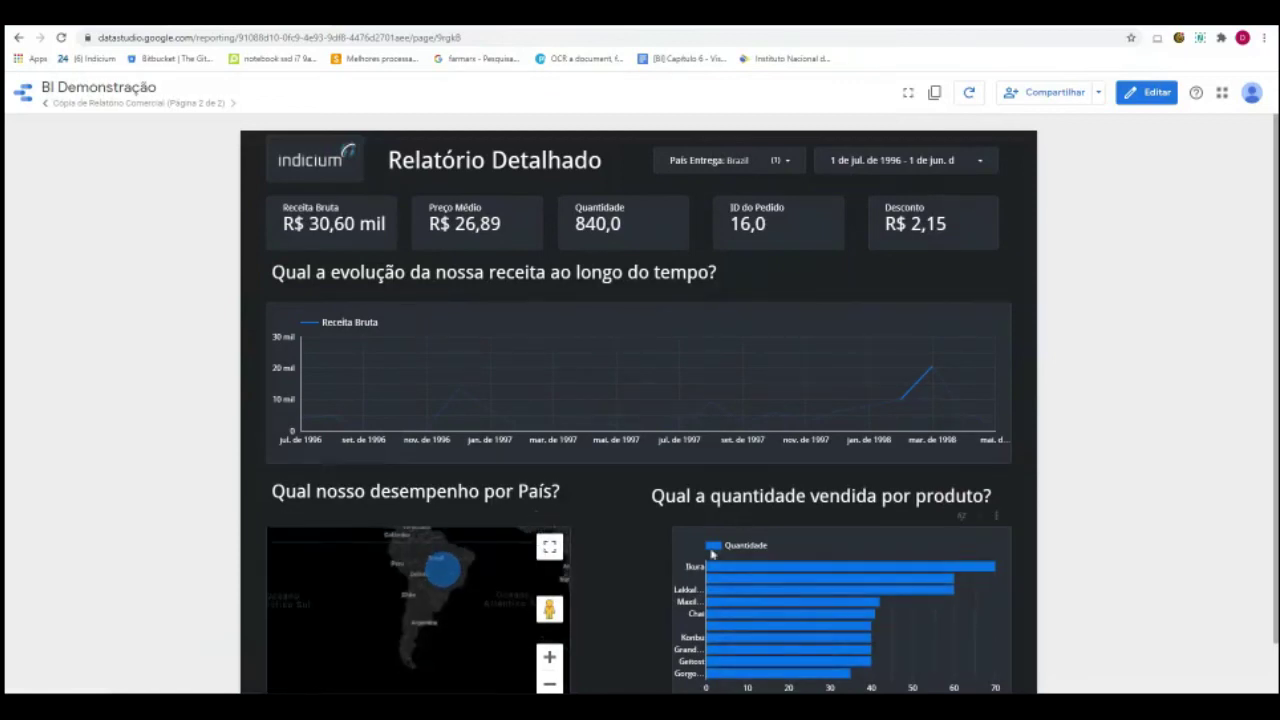
pyautogui.moveTo(457, 563)
pyautogui.click(1143, 99)
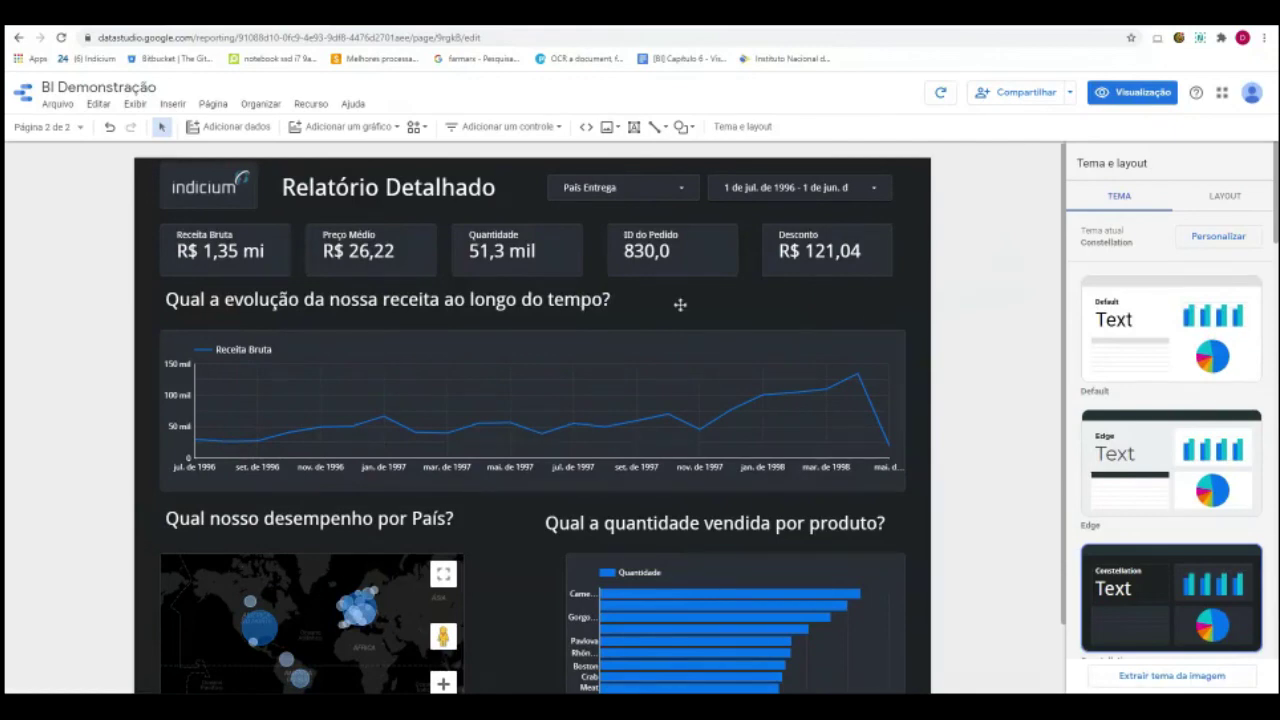
pyautogui.scroll(-1, 606, 296)
pyautogui.scroll(-2, 603, 300)
pyautogui.scroll(1, 601, 305)
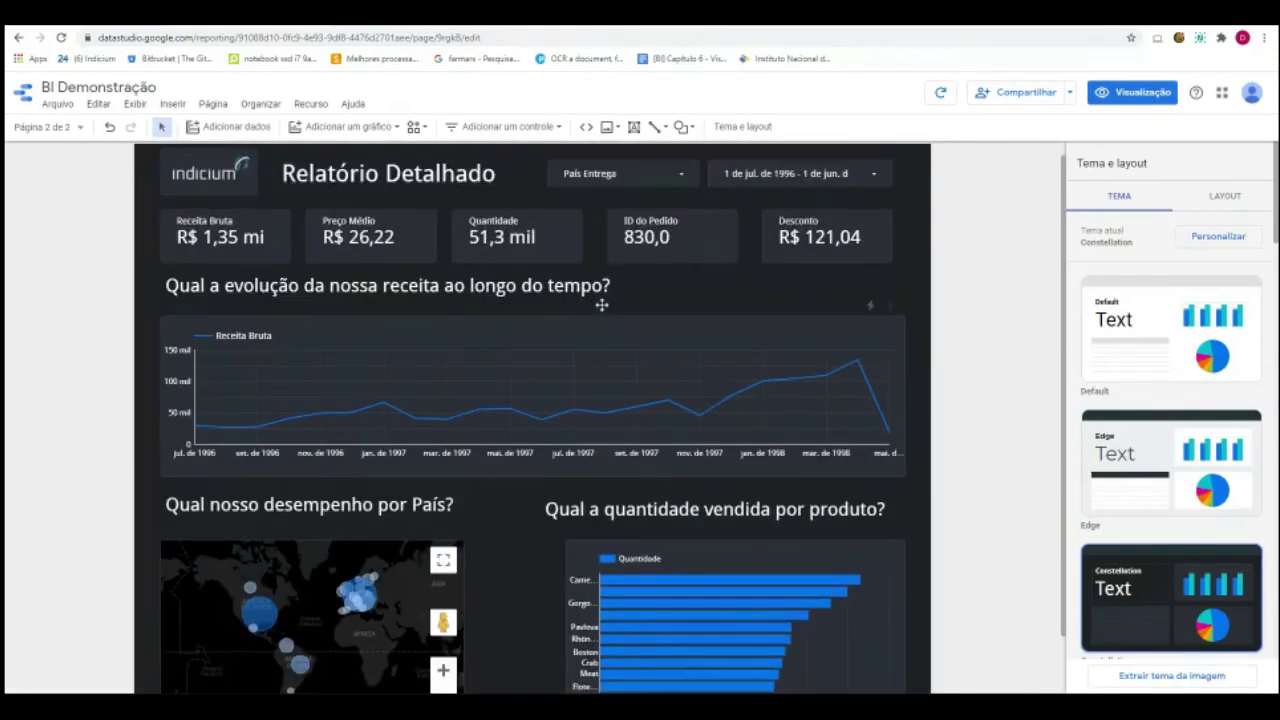
pyautogui.click(618, 127)
pyautogui.click(654, 127)
pyautogui.click(662, 127)
pyautogui.click(683, 127)
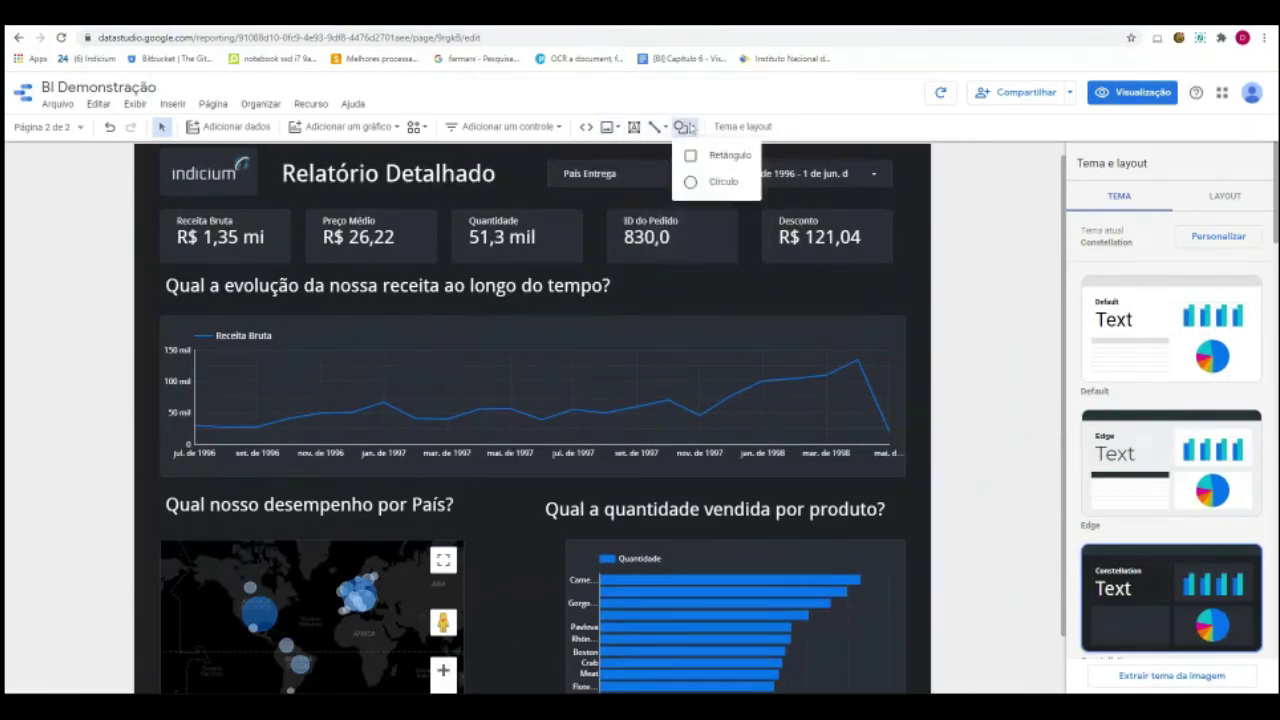
pyautogui.click(683, 127)
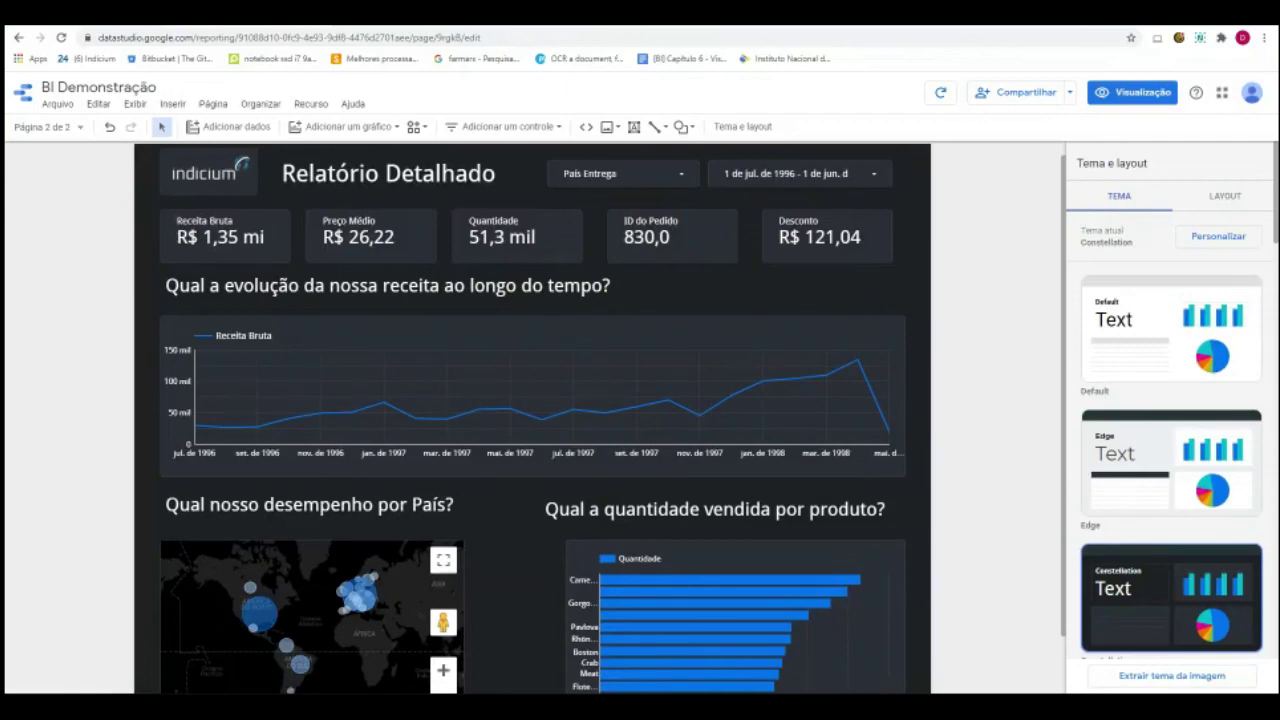
# Examine the Google and partner connectors available for adding data to the report, and close the list without connecting one.
pyautogui.click(258, 136)
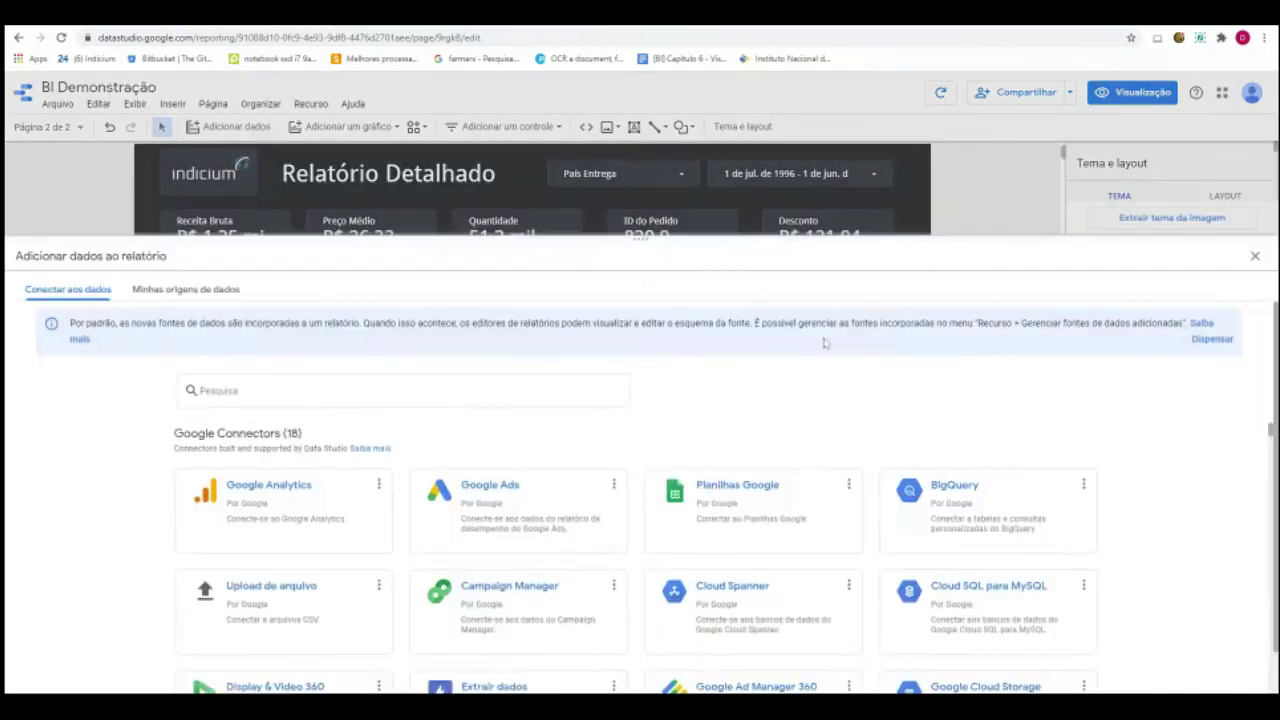
pyautogui.scroll(-5, 1001, 378)
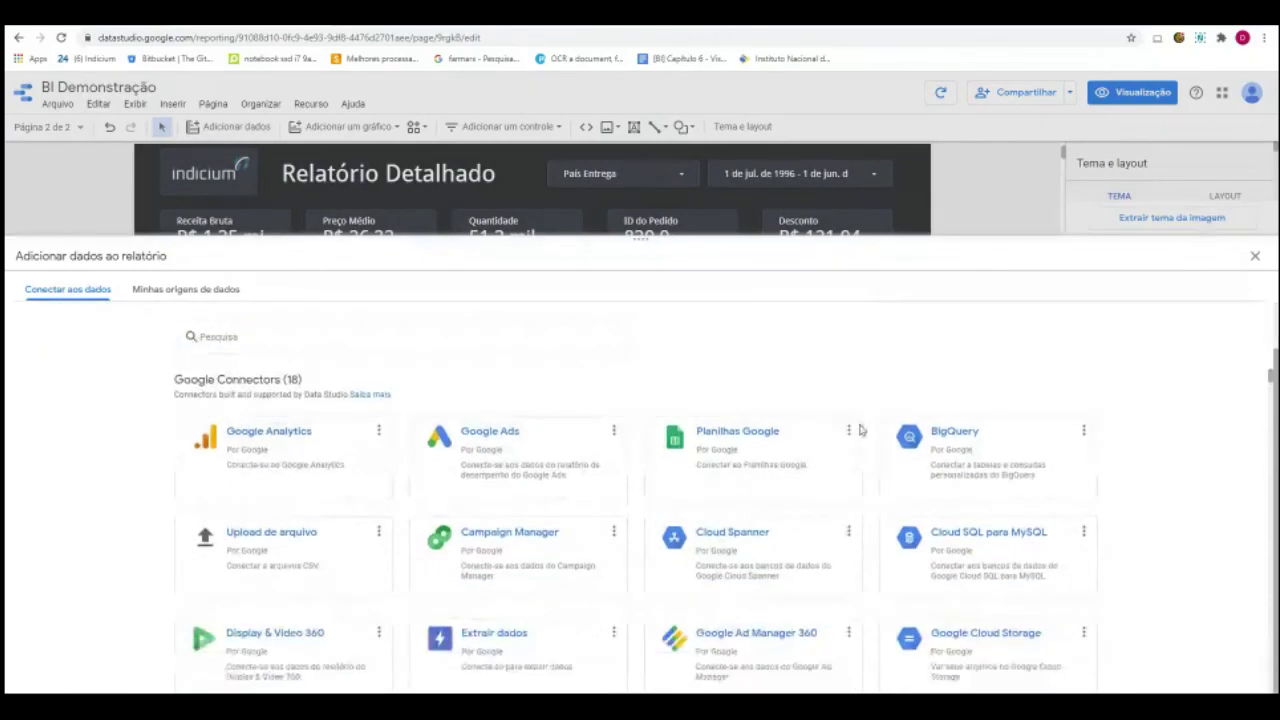
pyautogui.scroll(2, 817, 449)
pyautogui.scroll(-3, 554, 480)
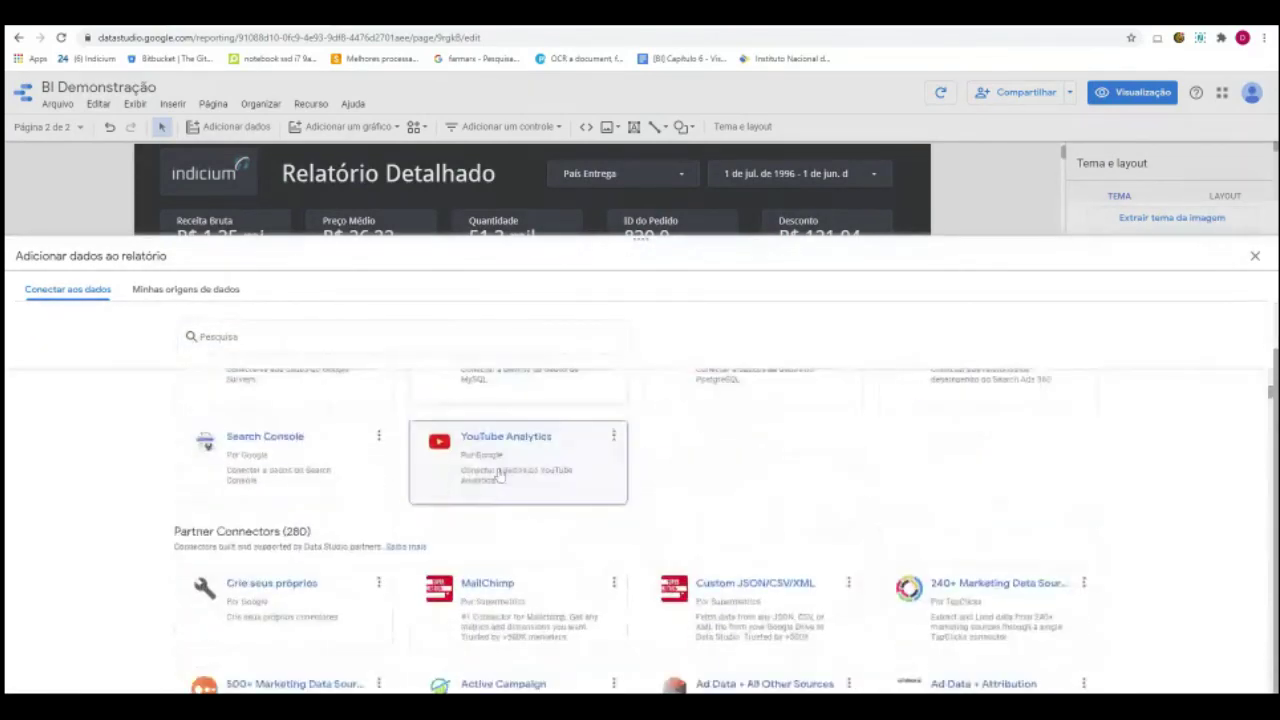
pyautogui.moveTo(283, 531); pyautogui.dragTo(354, 531)
pyautogui.scroll(-4, 353, 531)
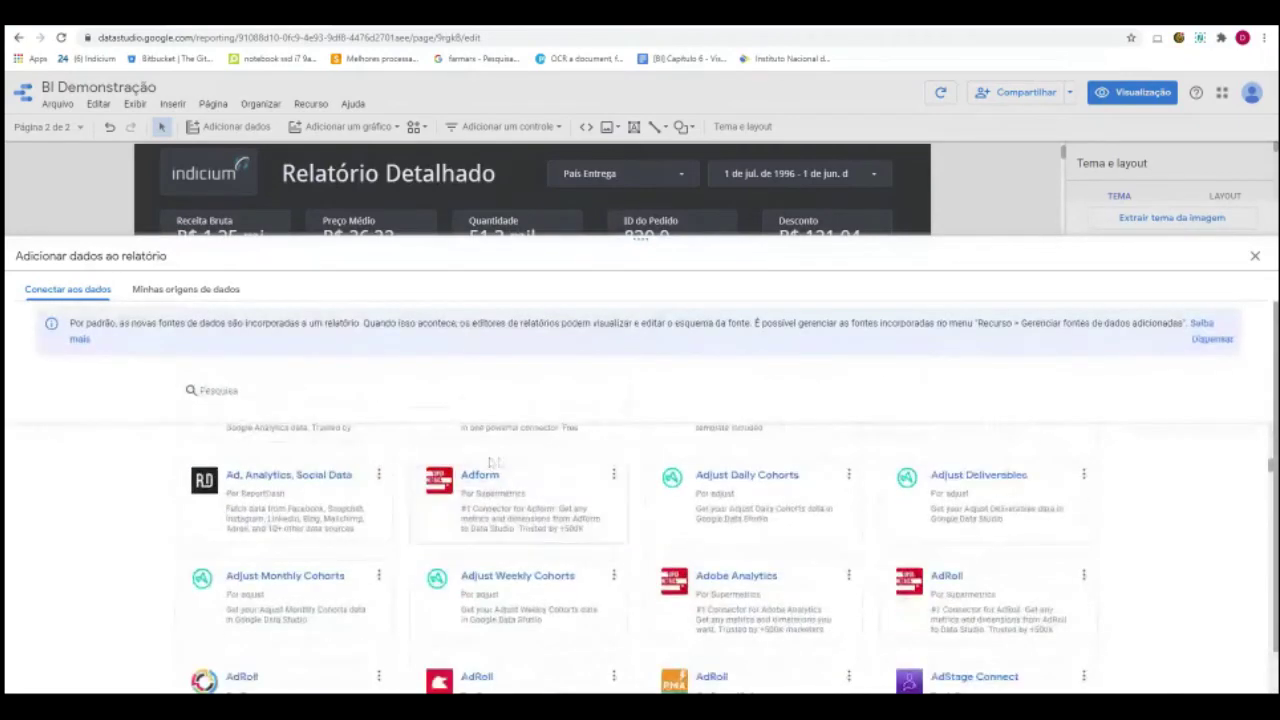
pyautogui.scroll(4, 490, 468)
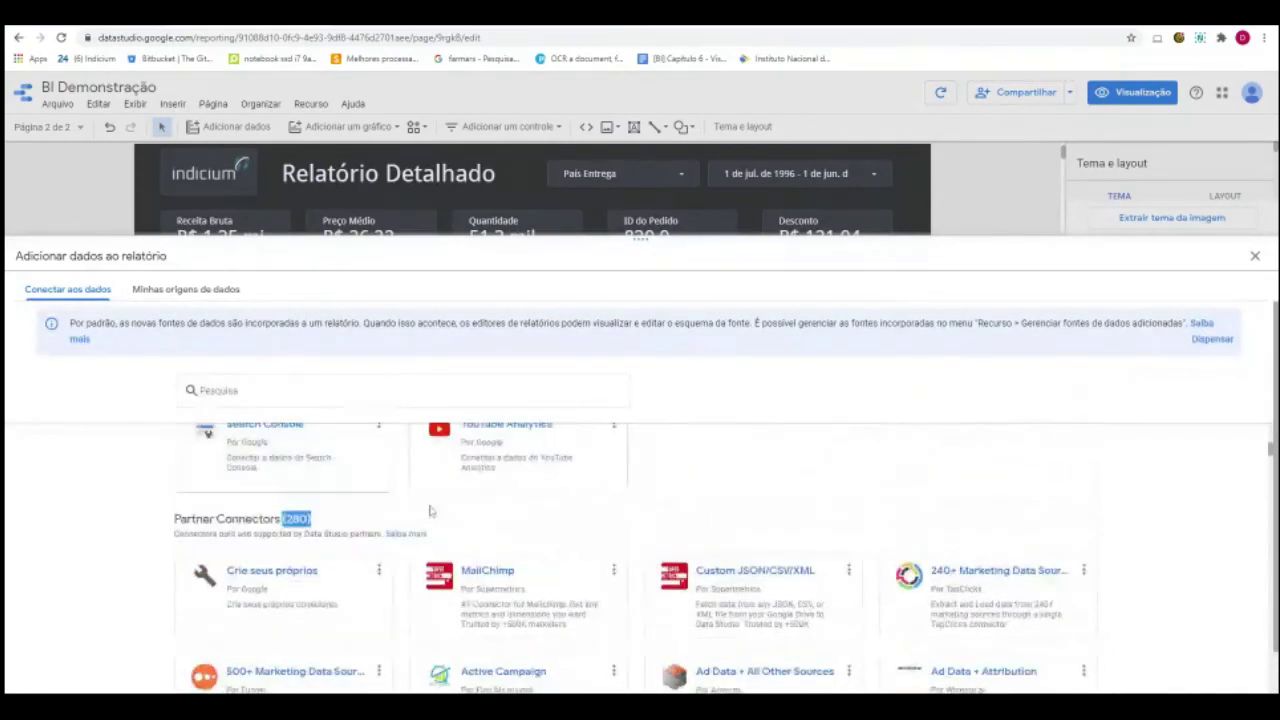
pyautogui.moveTo(1273, 452); pyautogui.dragTo(1273, 518)
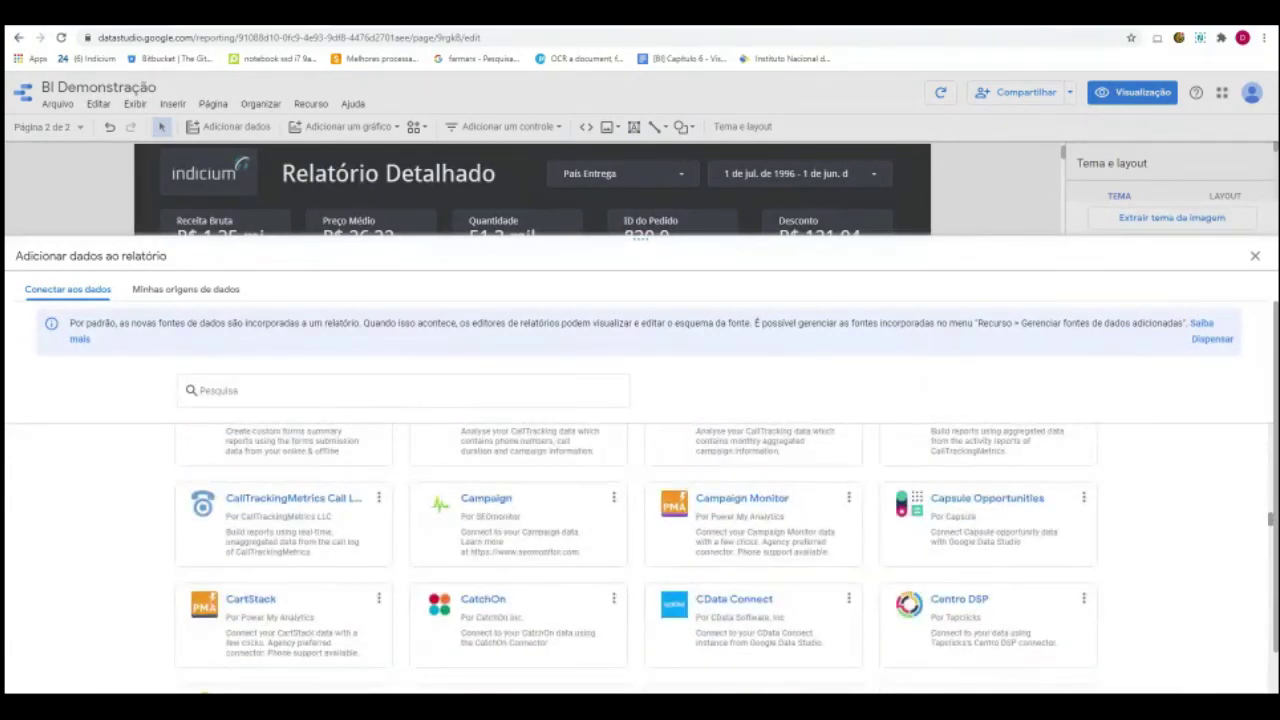
pyautogui.moveTo(1273, 518); pyautogui.dragTo(1273, 621)
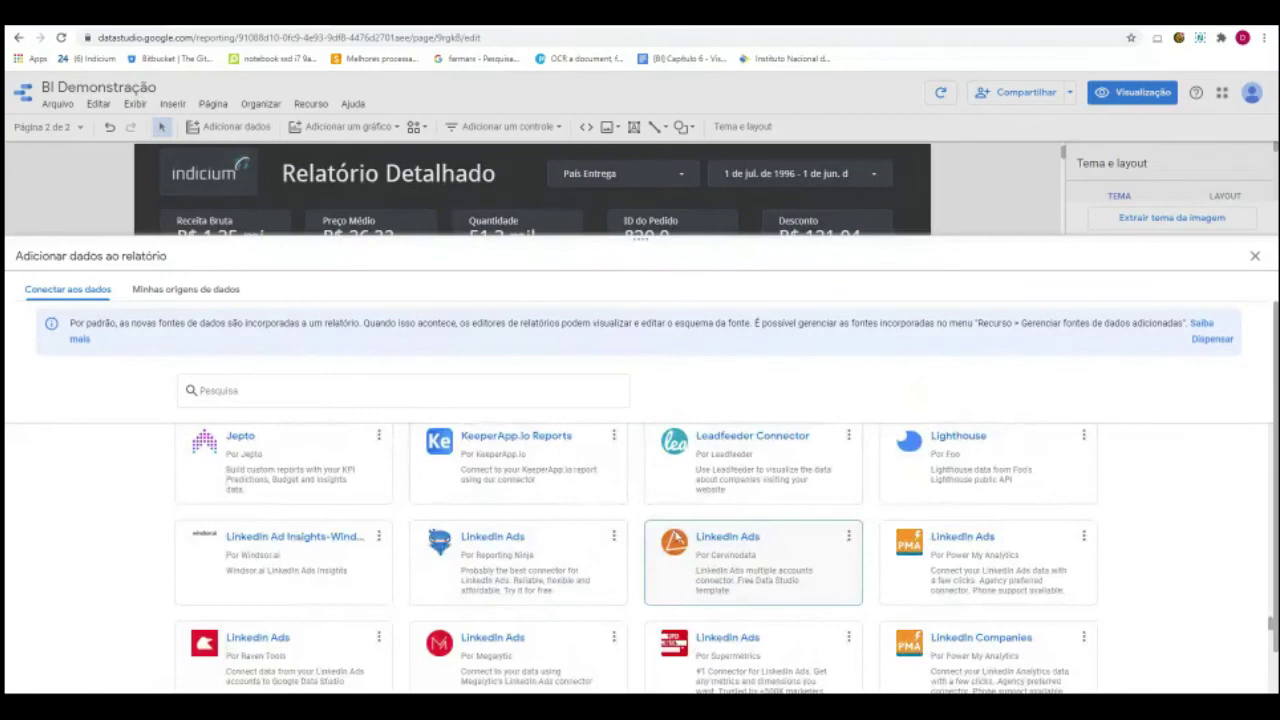
pyautogui.scroll(-1, 355, 583)
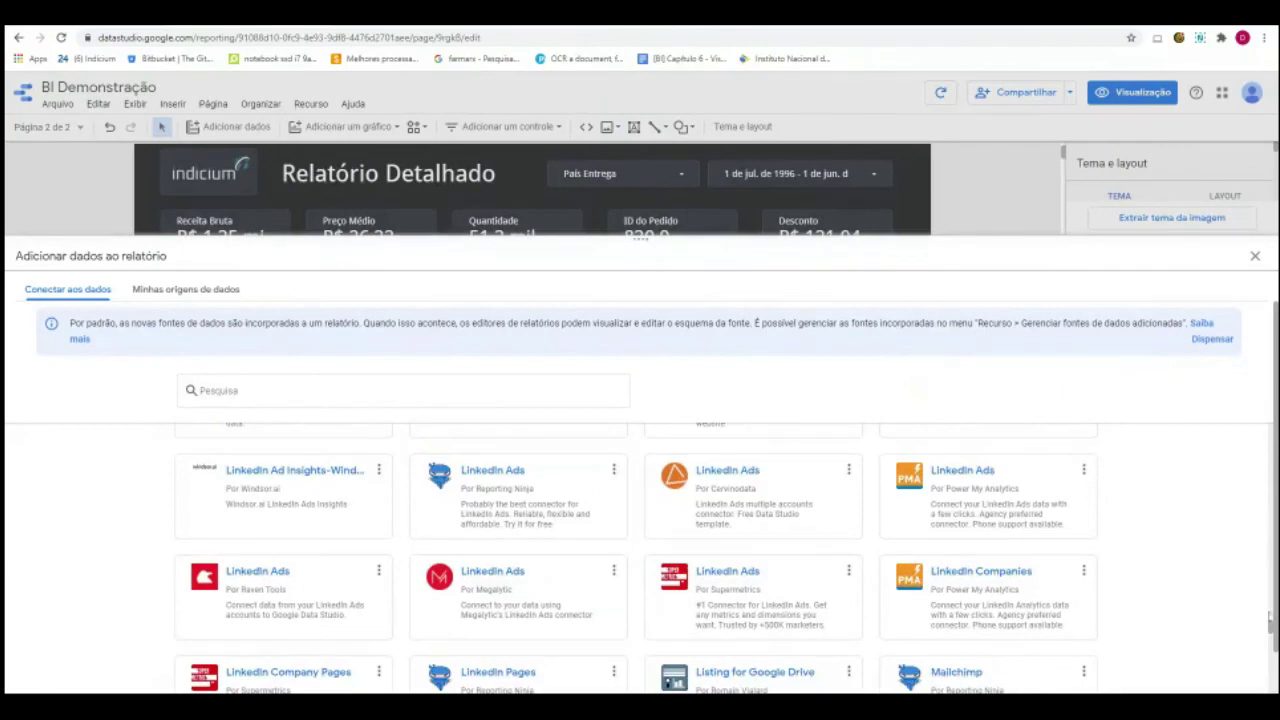
pyautogui.moveTo(1272, 627); pyautogui.dragTo(1270, 432)
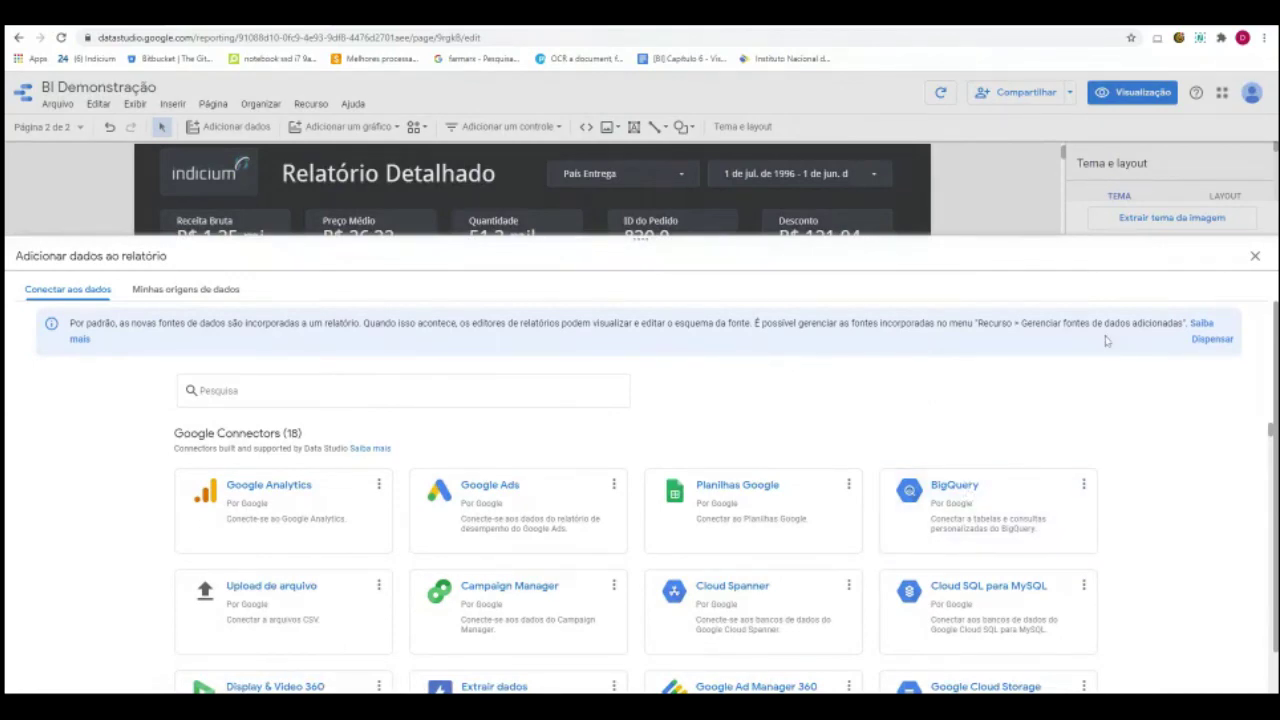
pyautogui.click(1256, 257)
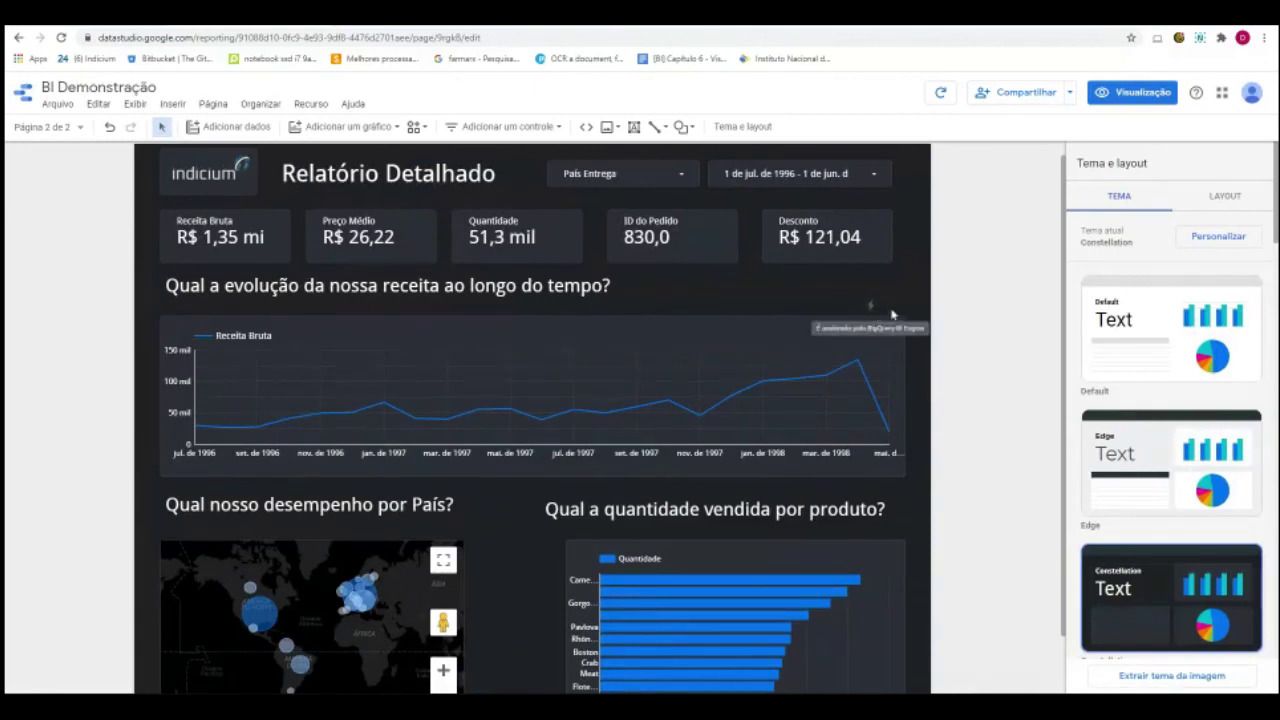
pyautogui.click(779, 290)
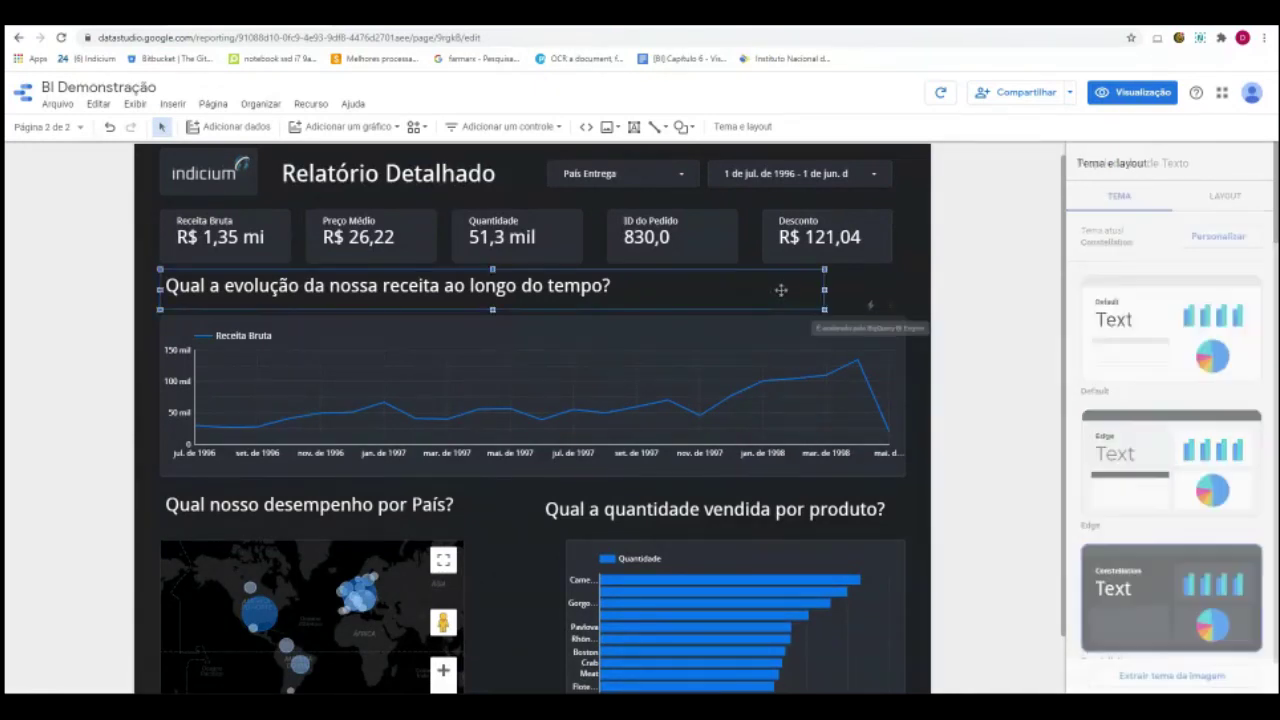
pyautogui.click(870, 302)
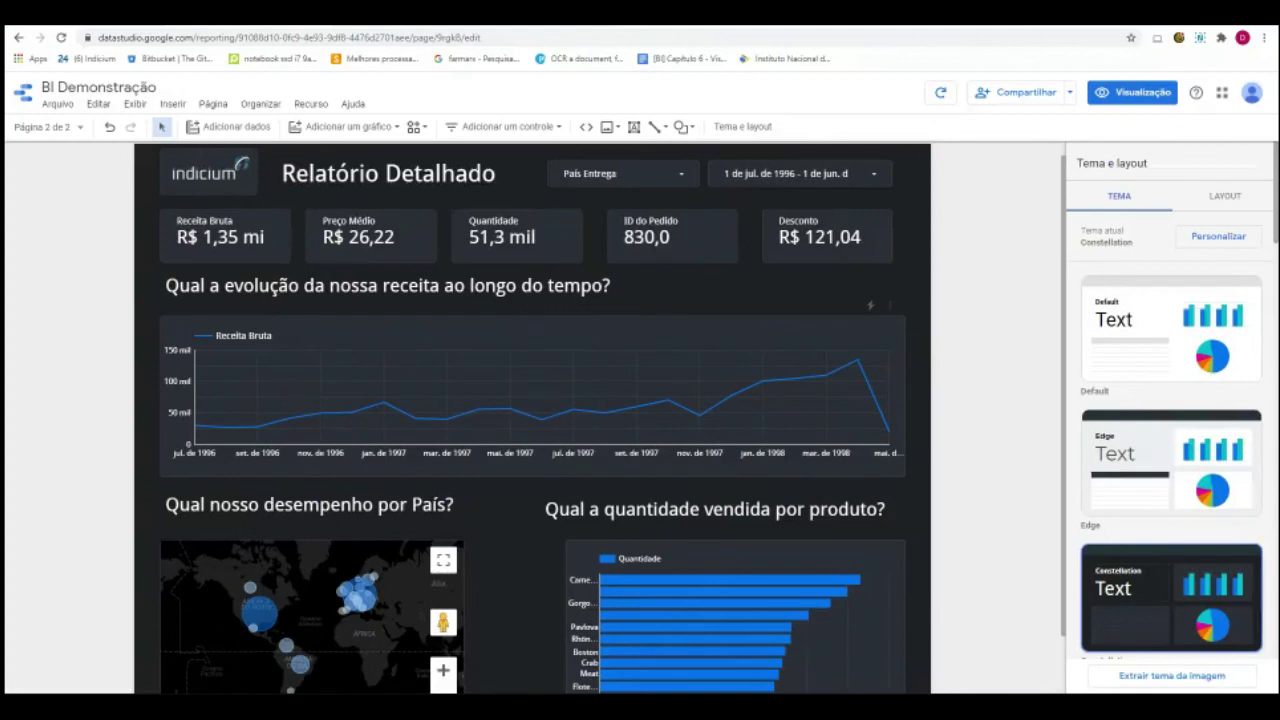
pyautogui.click(838, 258)
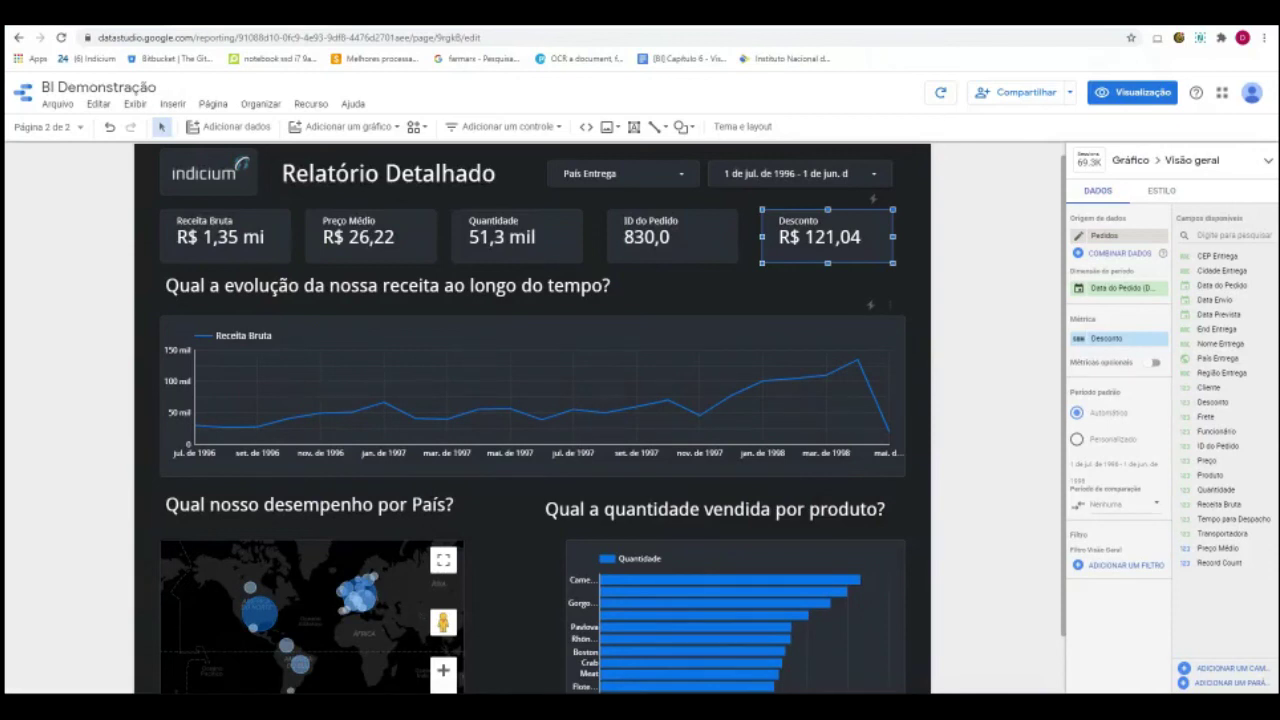
pyautogui.click(60, 106)
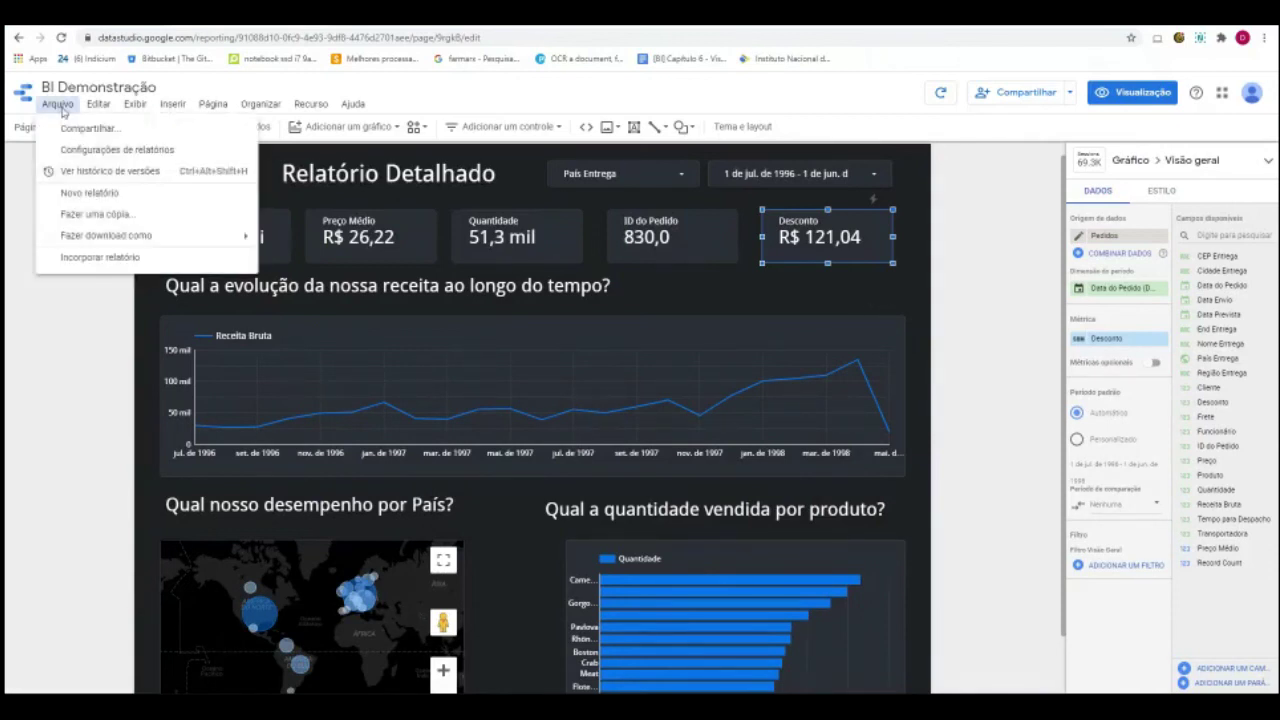
# Go to the Data Studio home page and create a new Explorador using the fct_order_detail data source.
pyautogui.click(26, 94)
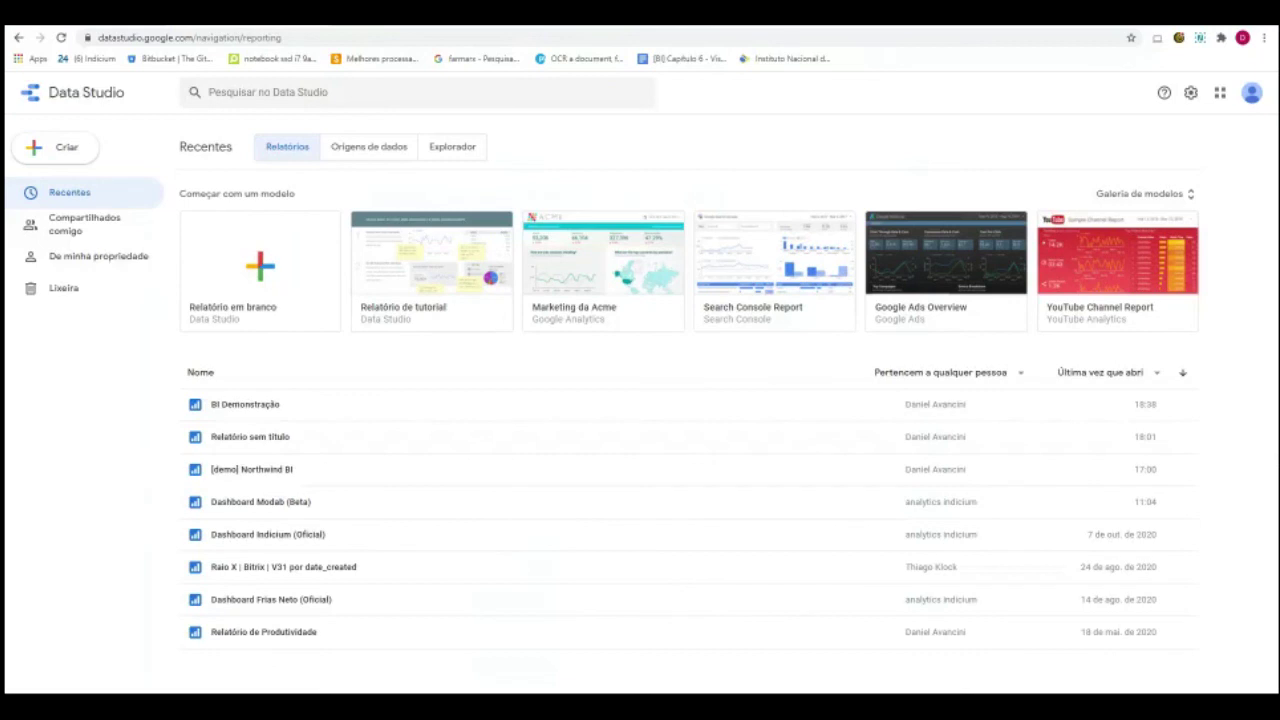
pyautogui.click(452, 147)
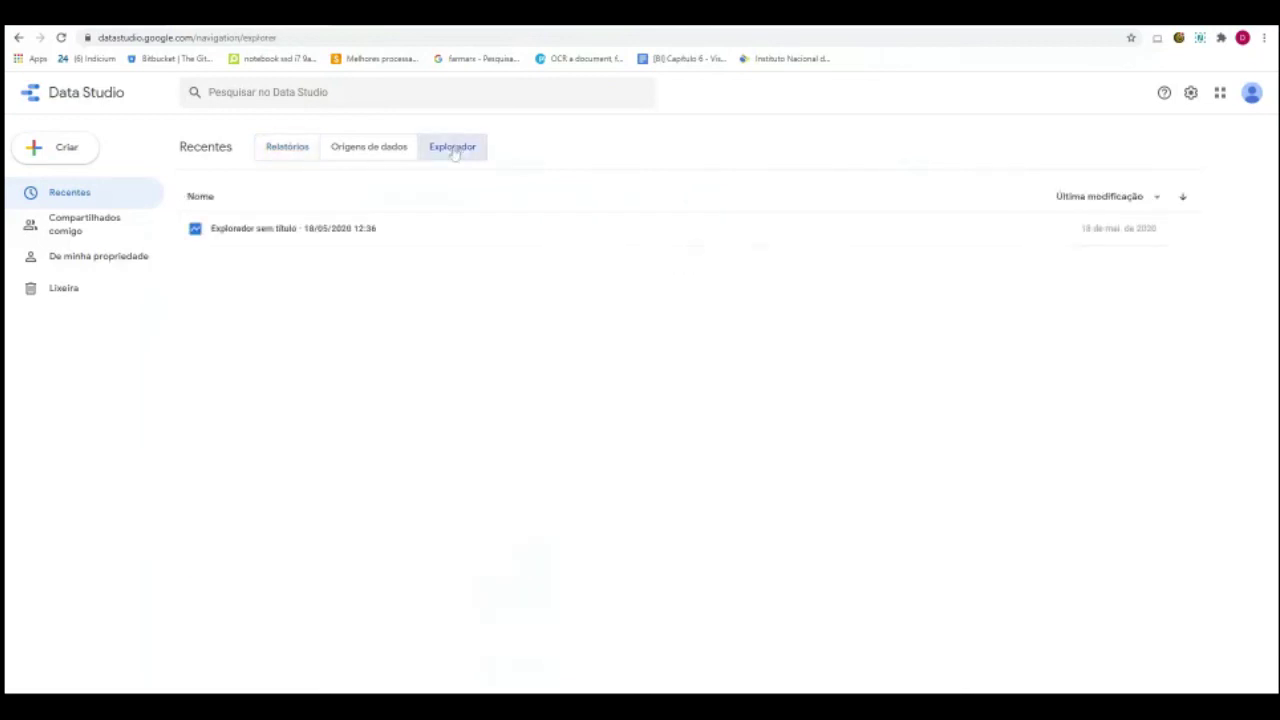
pyautogui.click(62, 150)
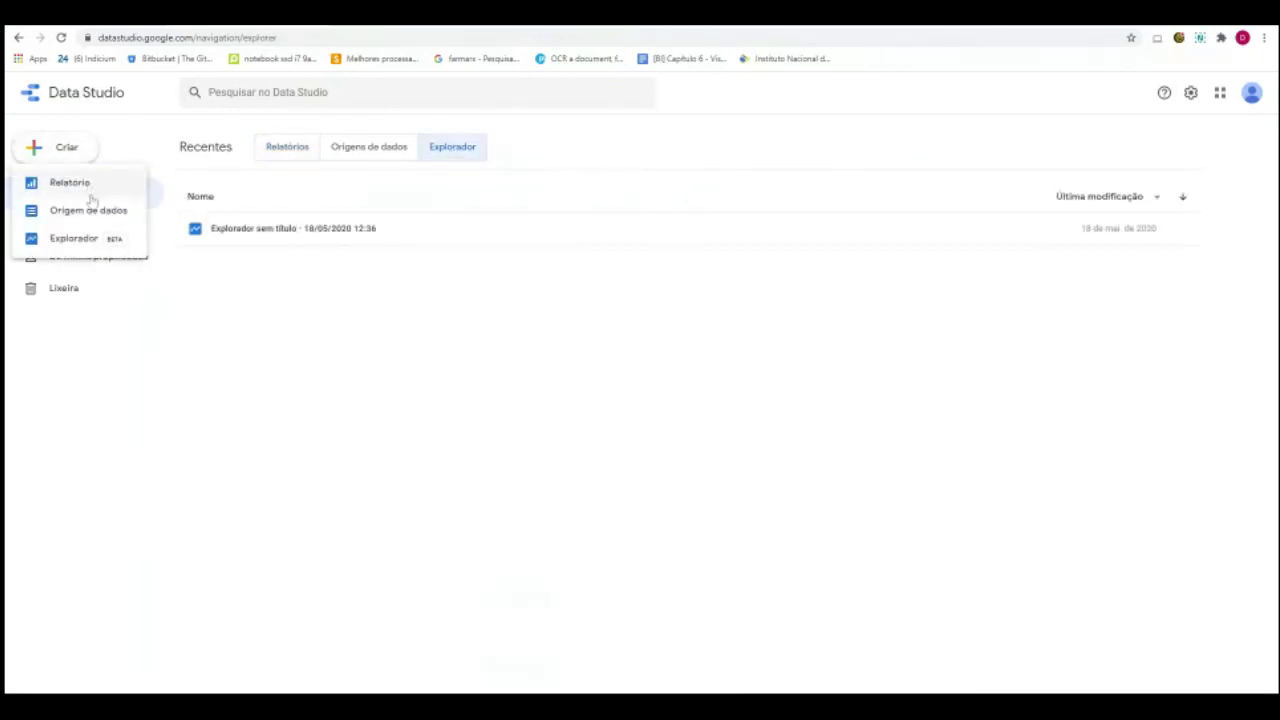
pyautogui.click(100, 239)
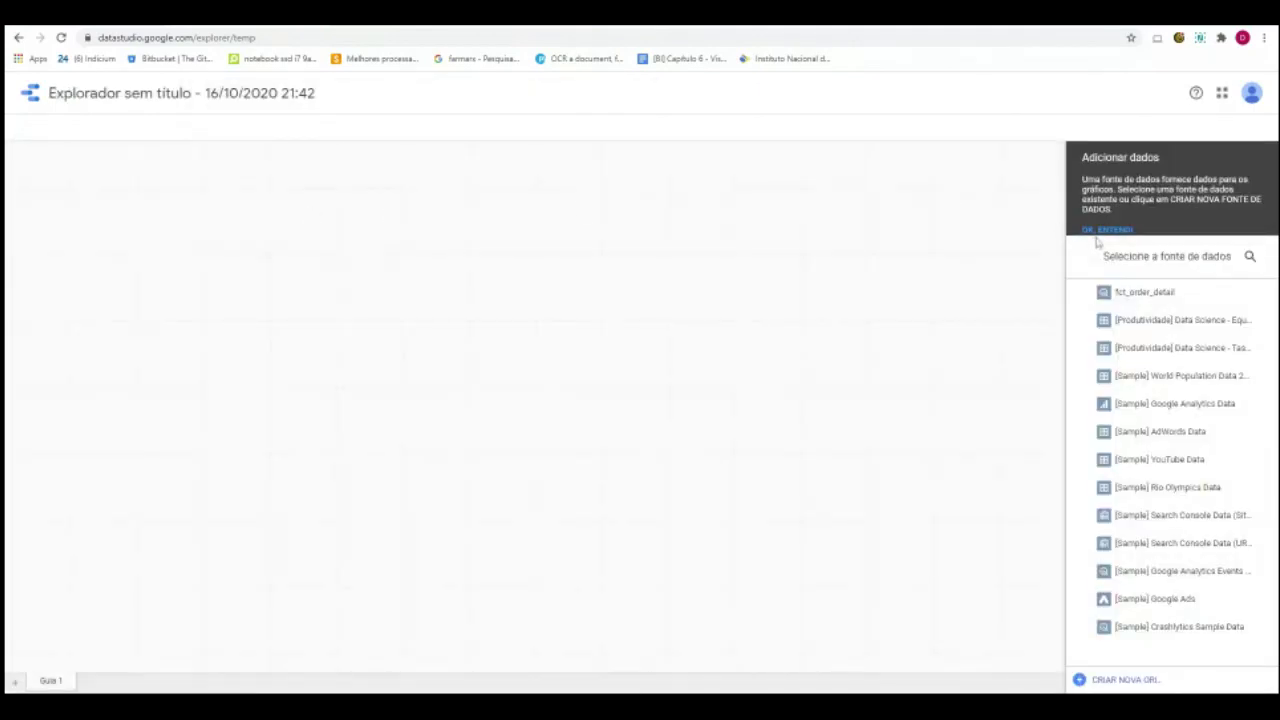
pyautogui.click(1092, 231)
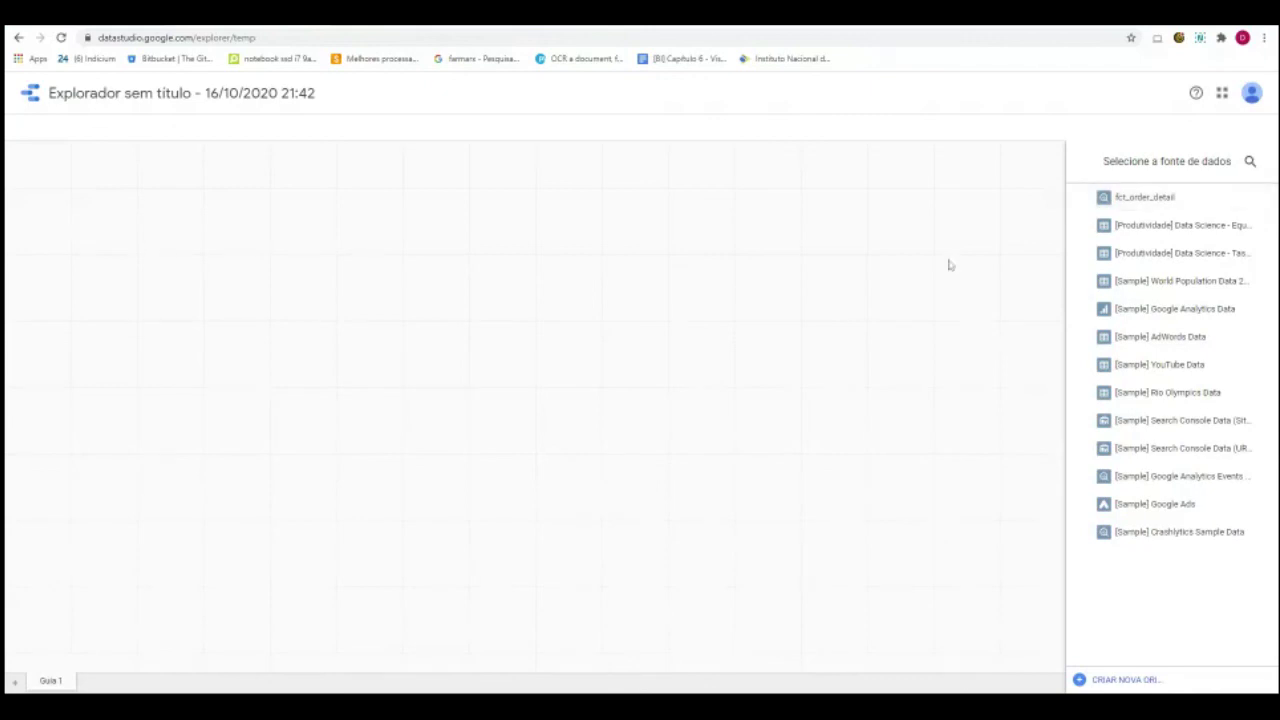
pyautogui.click(1143, 197)
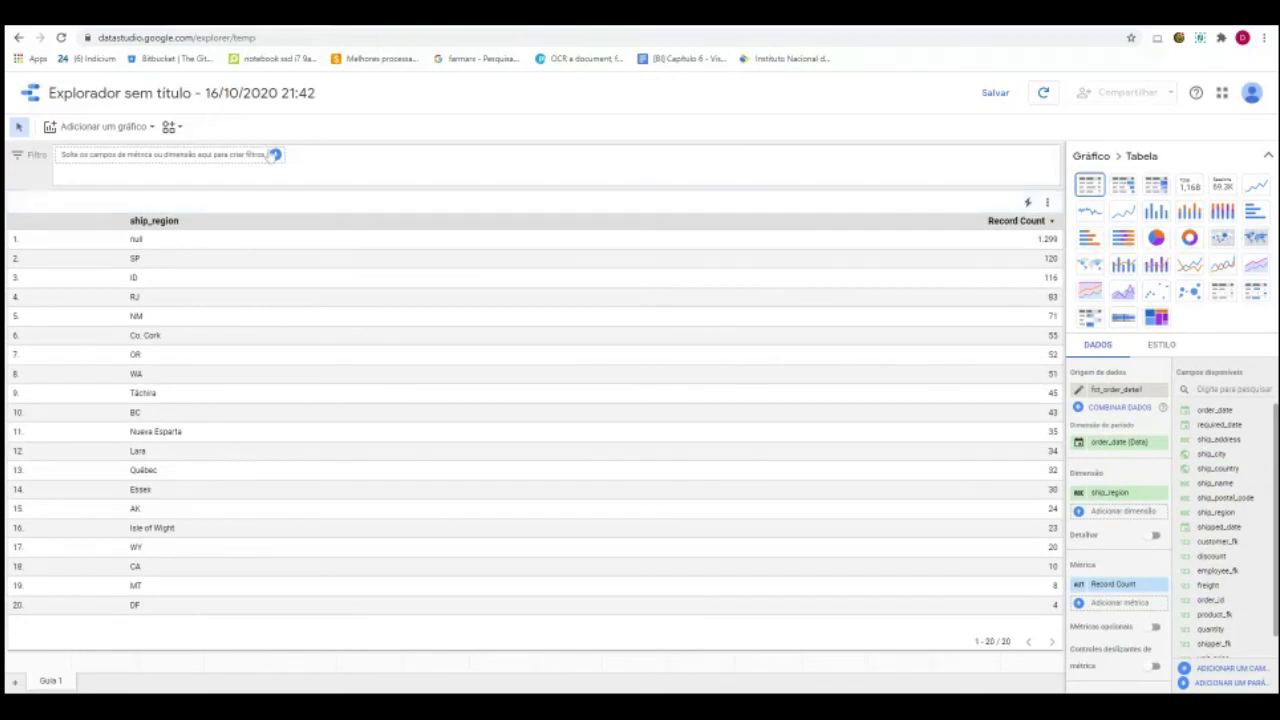
# Add a ship_country filter to the exploration and apply it with only Brazil selected.
pyautogui.click(246, 157)
pyautogui.click(260, 158)
pyautogui.click(260, 158)
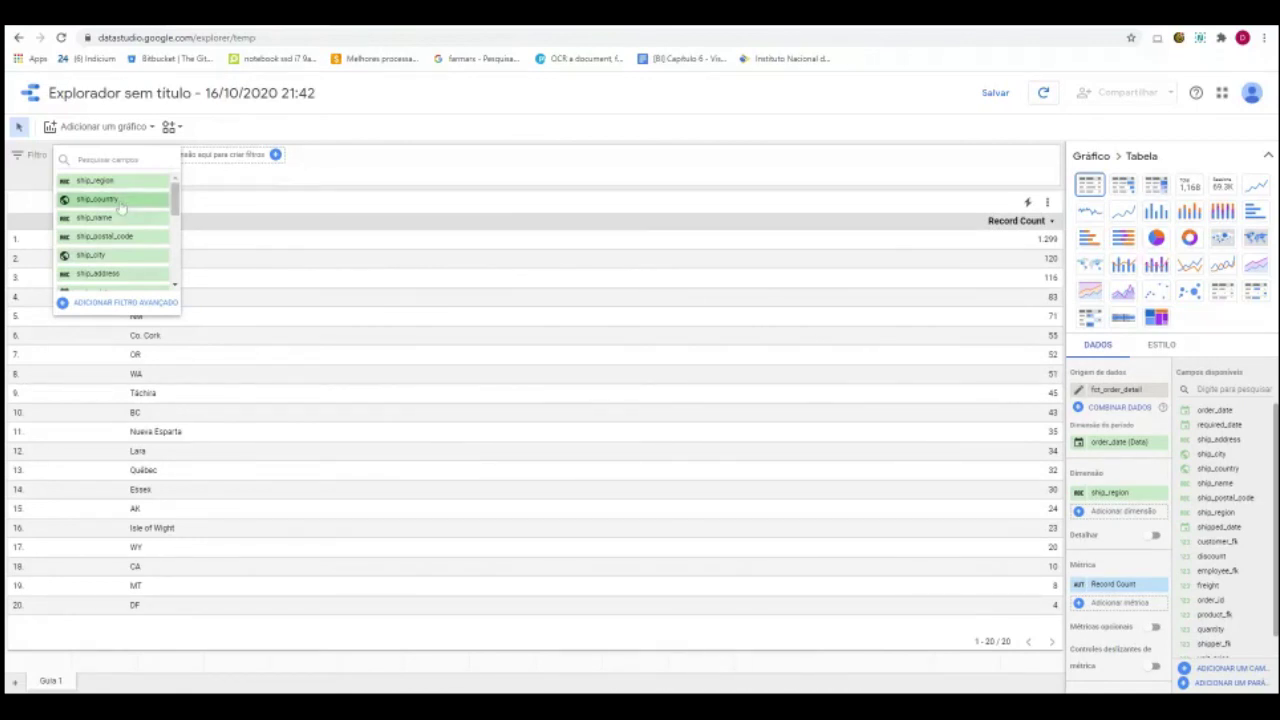
pyautogui.click(150, 199)
pyautogui.click(176, 157)
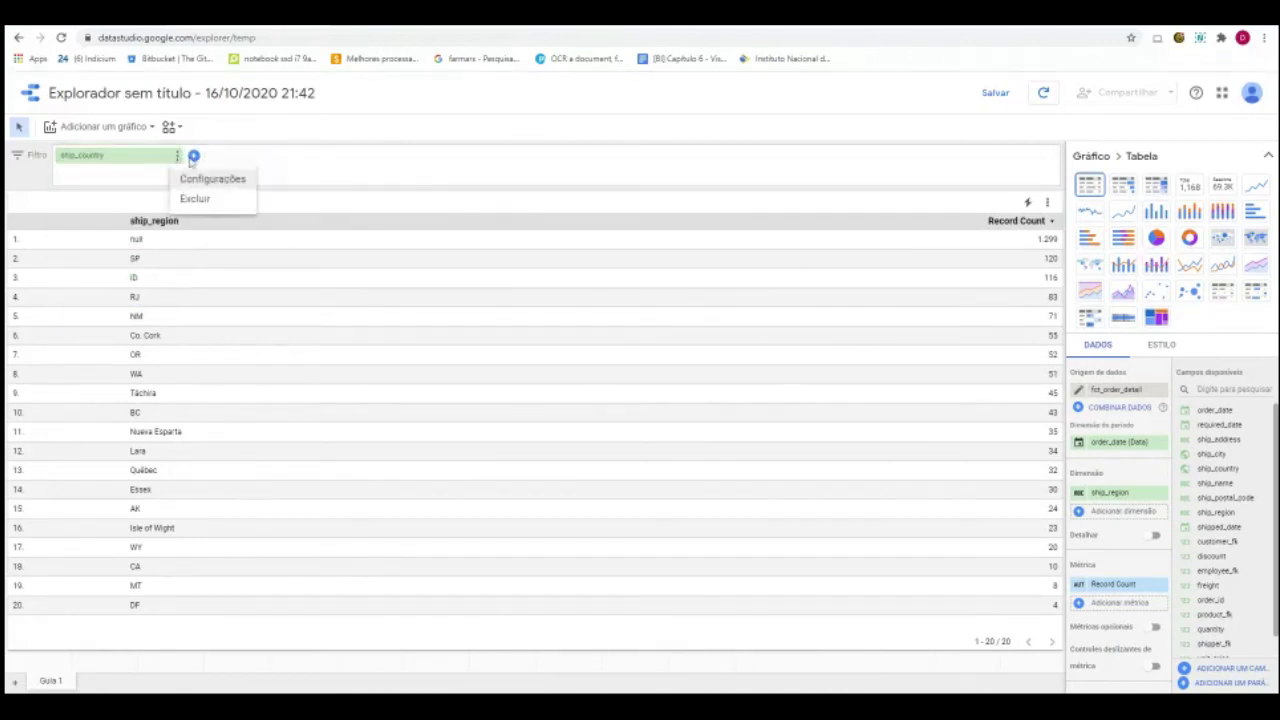
pyautogui.click(137, 164)
pyautogui.click(77, 159)
pyautogui.click(78, 259)
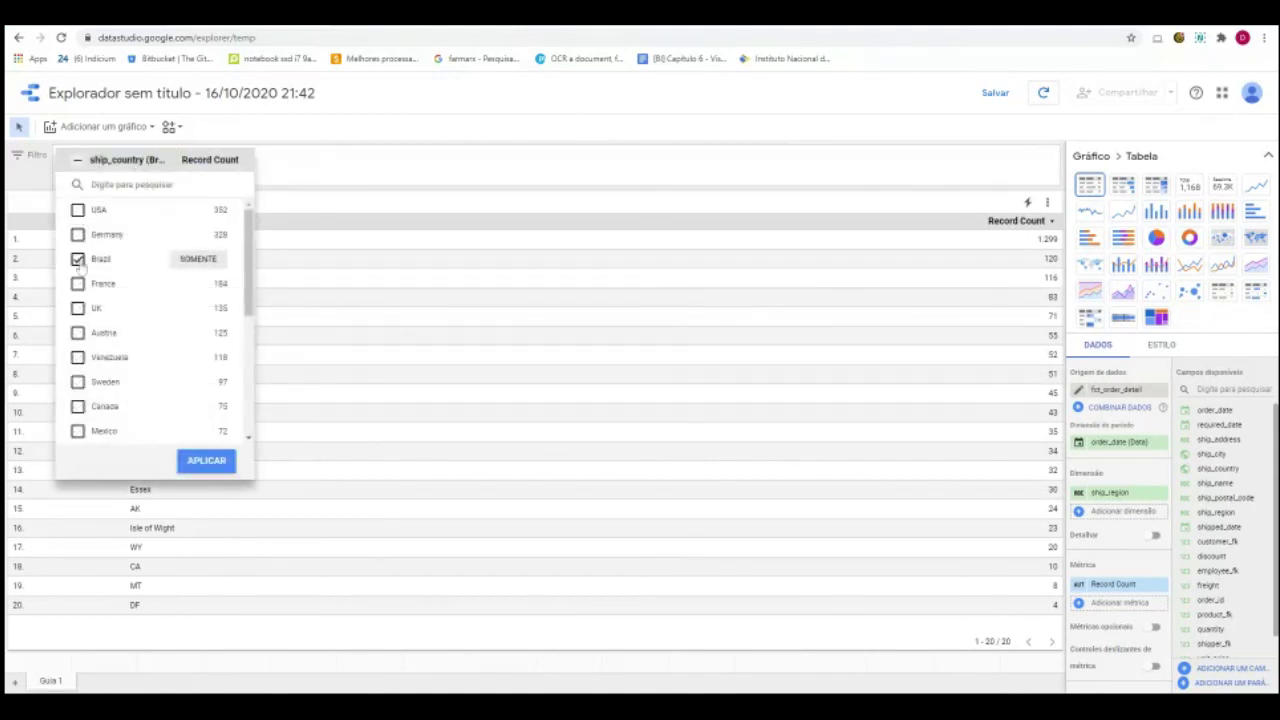
pyautogui.click(214, 463)
pyautogui.click(333, 174)
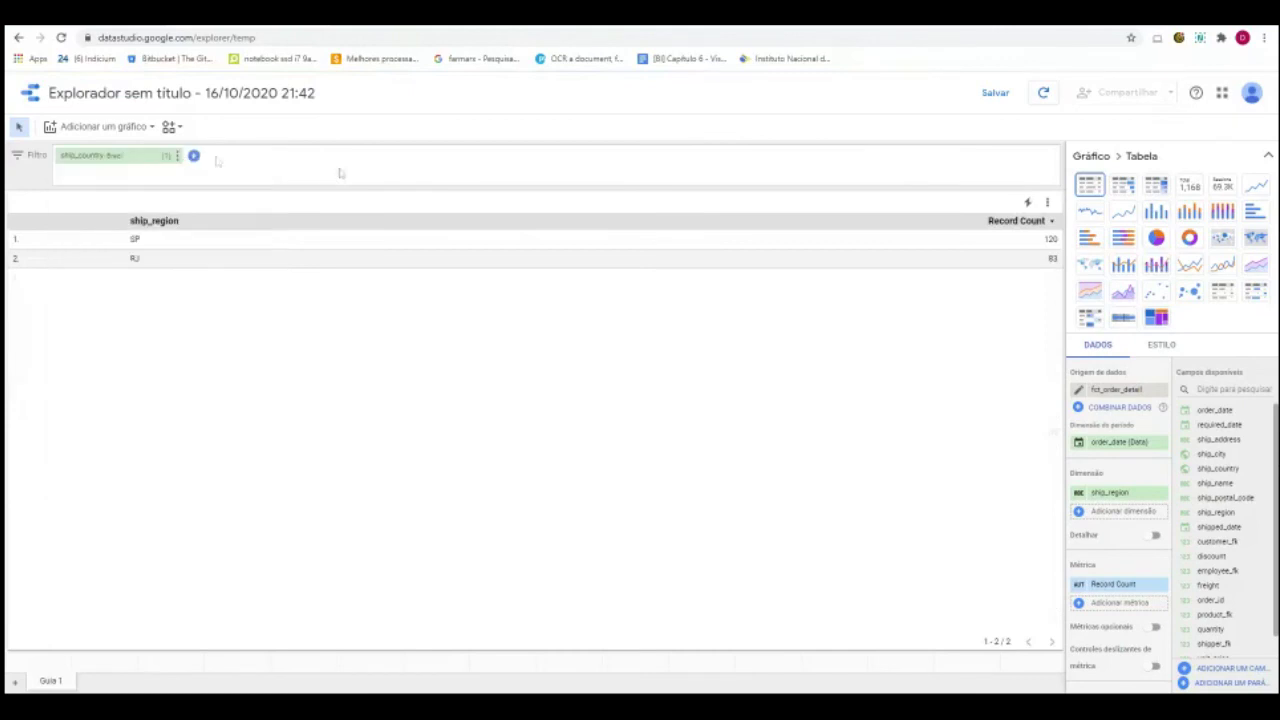
# Add a product_fk filter to the exploration with only product 59 selected.
pyautogui.click(195, 159)
pyautogui.scroll(-5, 300, 215)
pyautogui.click(285, 184)
pyautogui.click(260, 163)
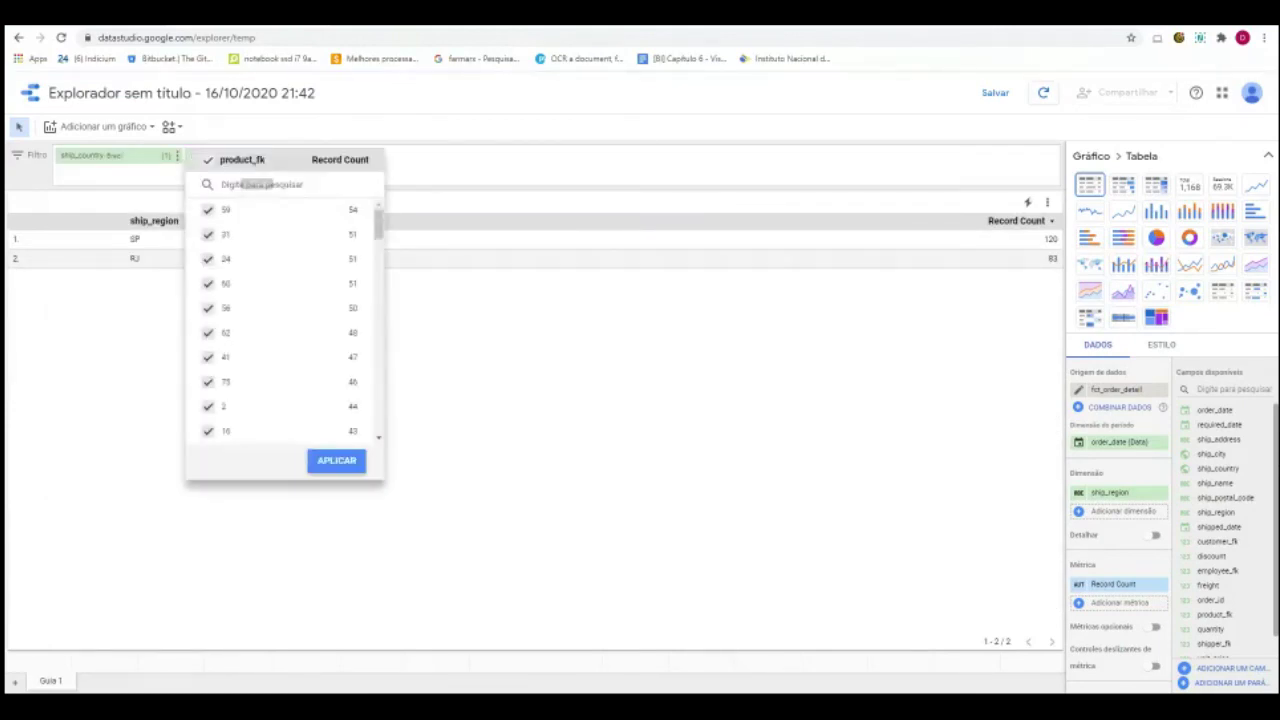
pyautogui.moveTo(379, 230); pyautogui.dragTo(370, 198)
pyautogui.click(328, 209)
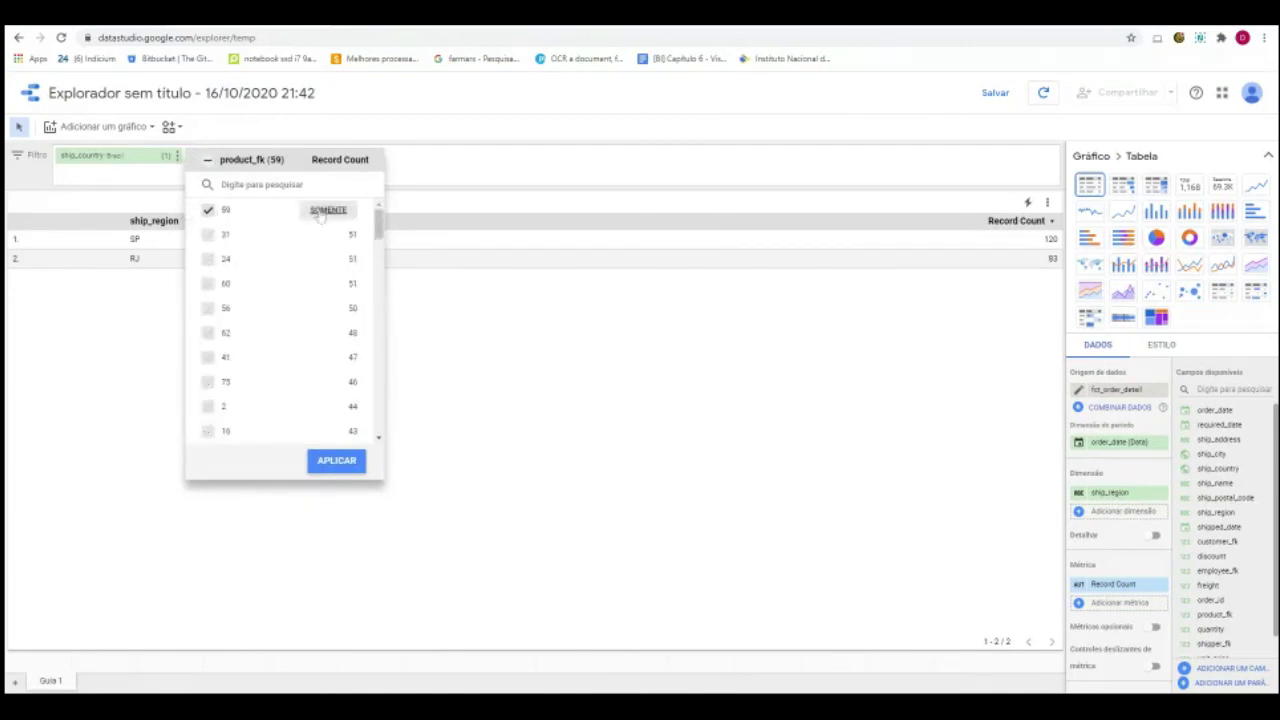
pyautogui.click(455, 174)
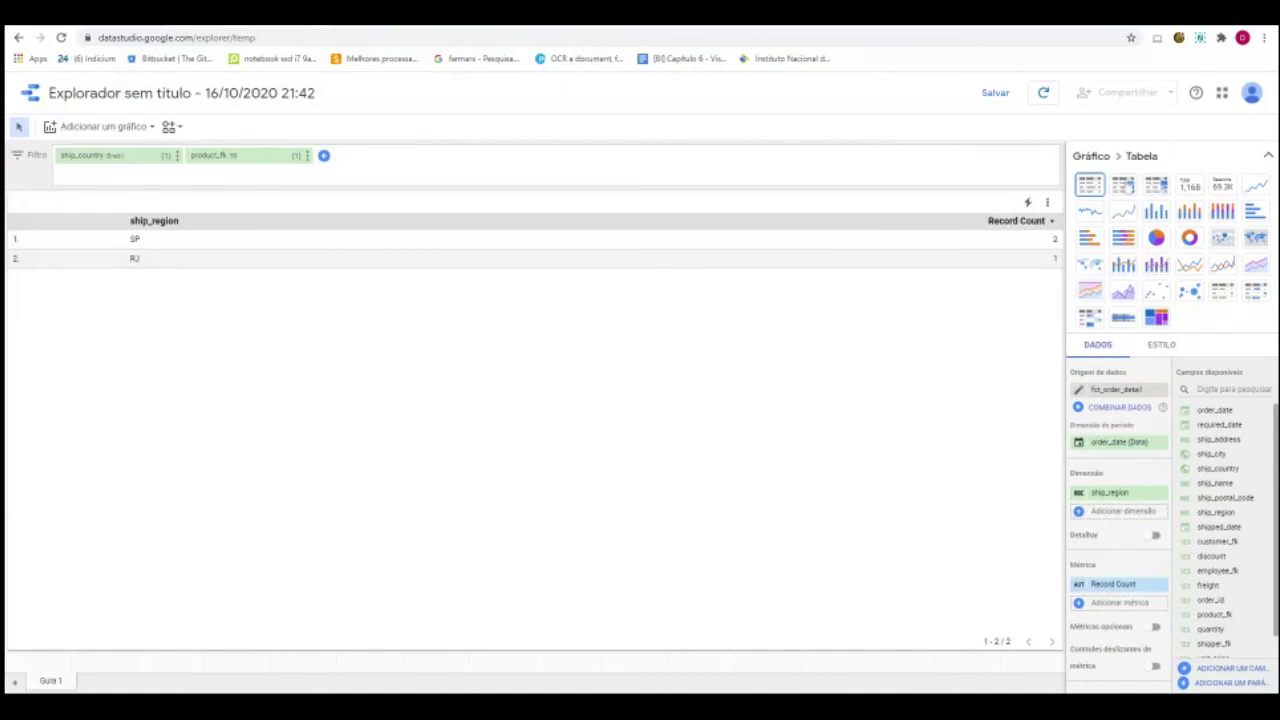
# Change the ship_region table to a column chart and finally to a treemap.
pyautogui.click(1157, 212)
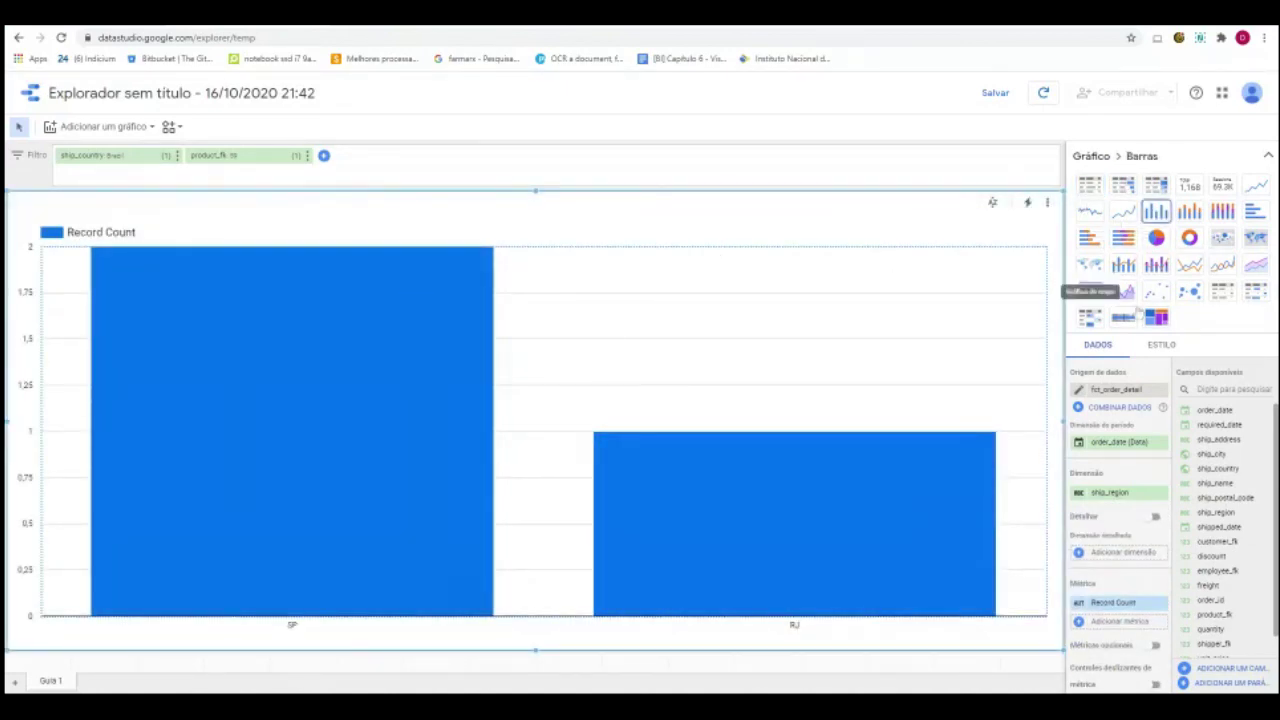
pyautogui.click(1157, 318)
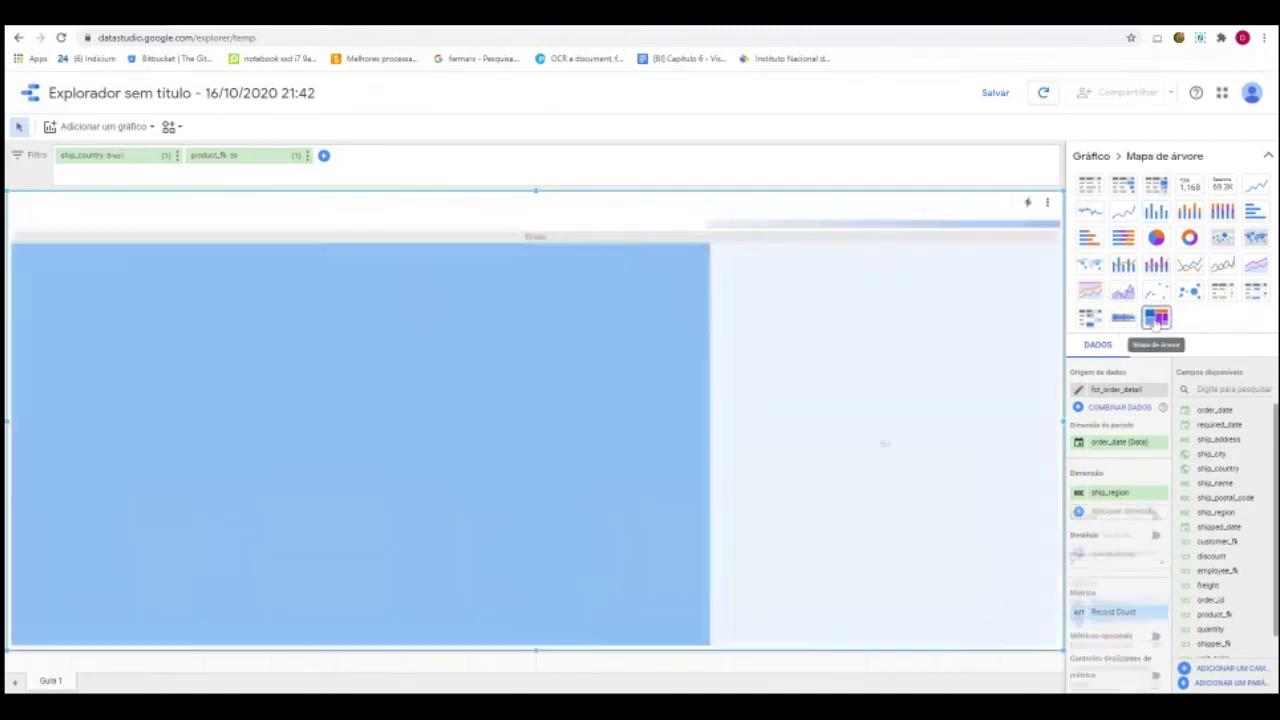